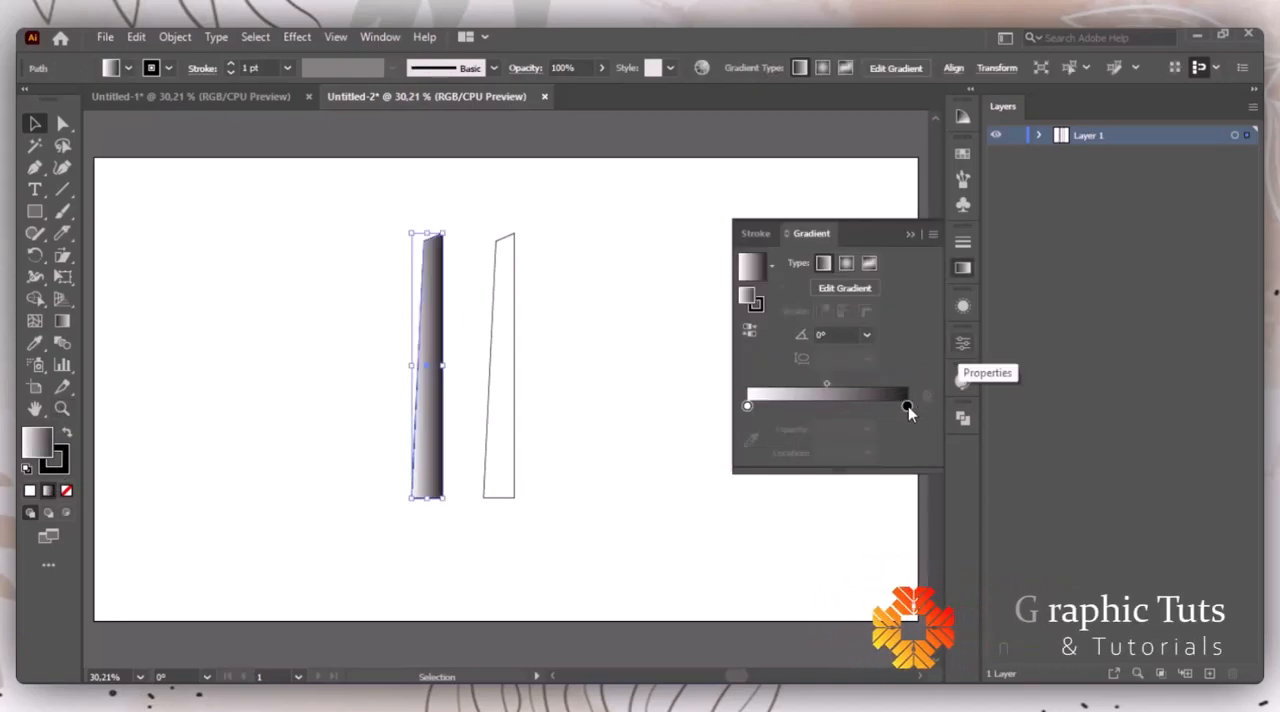
# Step: Give the left tower half a linear white-to-light-grey gradient fill at a -90° angle
pyautogui.doubleClick(907, 405)
pyautogui.click(813, 504)
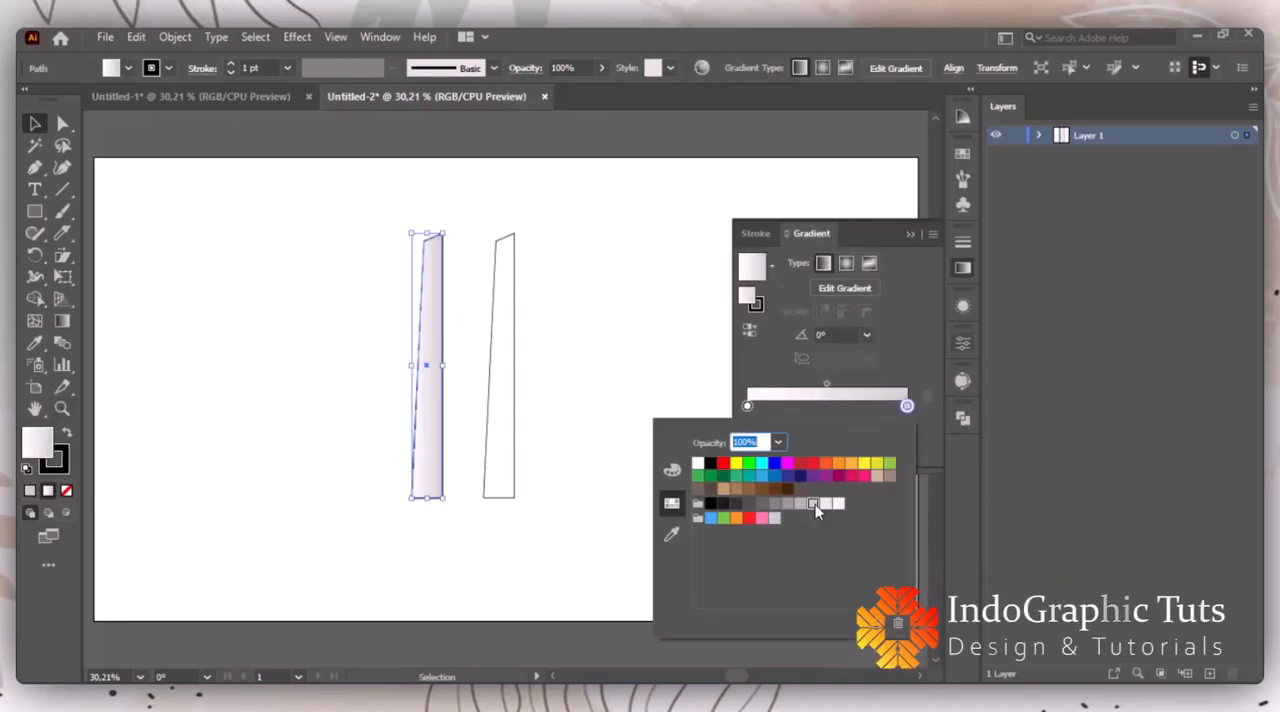
pyautogui.click(868, 290)
pyautogui.click(868, 290)
pyautogui.click(866, 312)
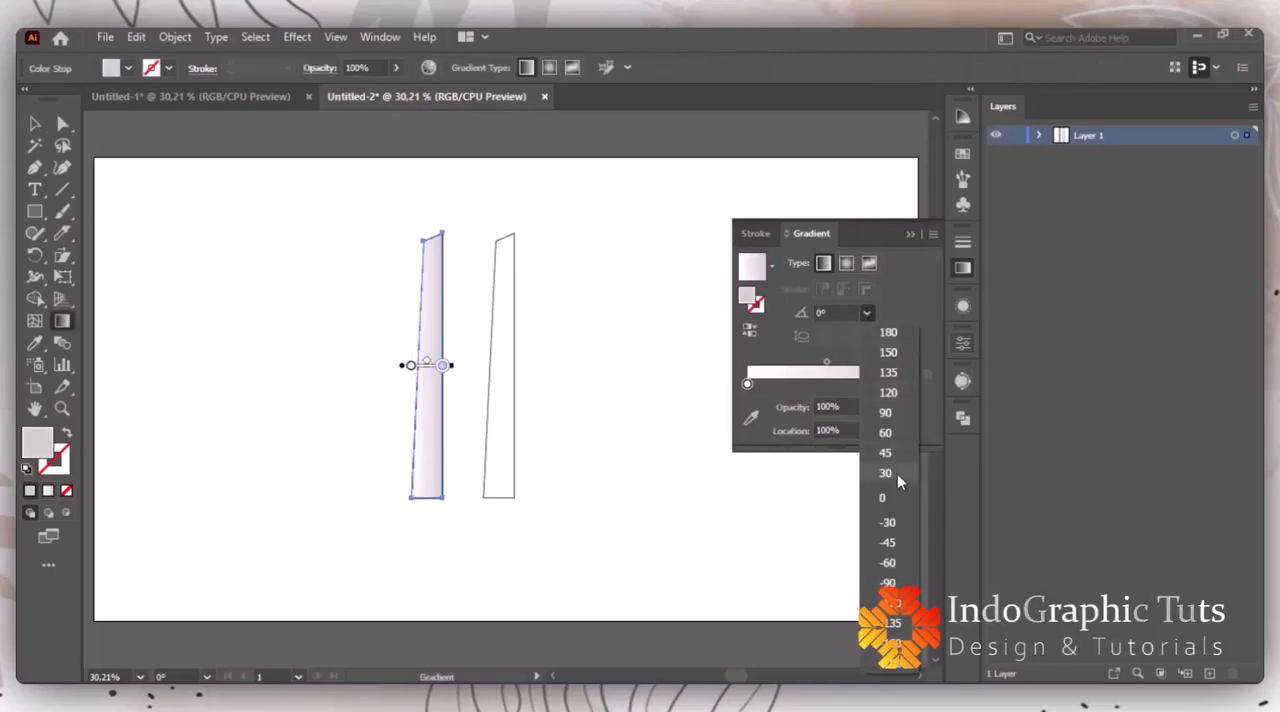
pyautogui.click(888, 582)
pyautogui.click(912, 235)
pyautogui.press('v')
pyautogui.click(731, 320)
# Step: Flip the white right half horizontally and move it flush against the gradient half to form a symmetrical tower
pyautogui.click(518, 268)
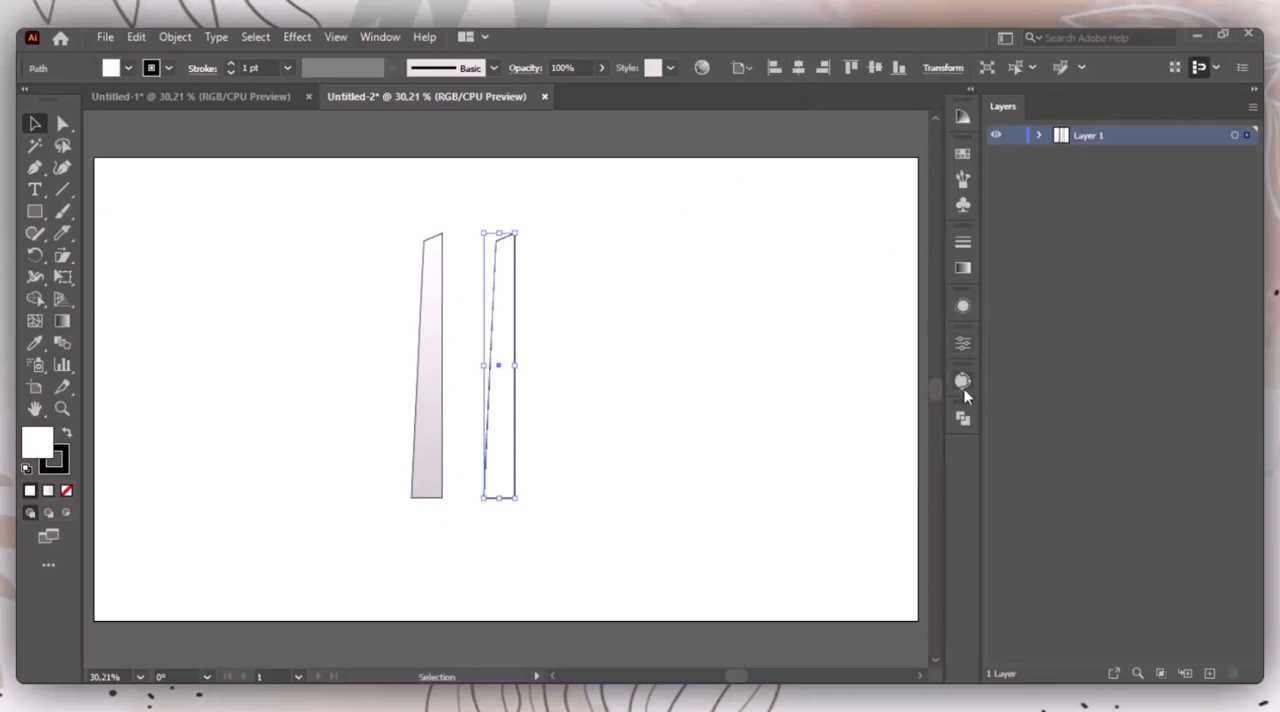
pyautogui.click(962, 343)
pyautogui.click(334, 214)
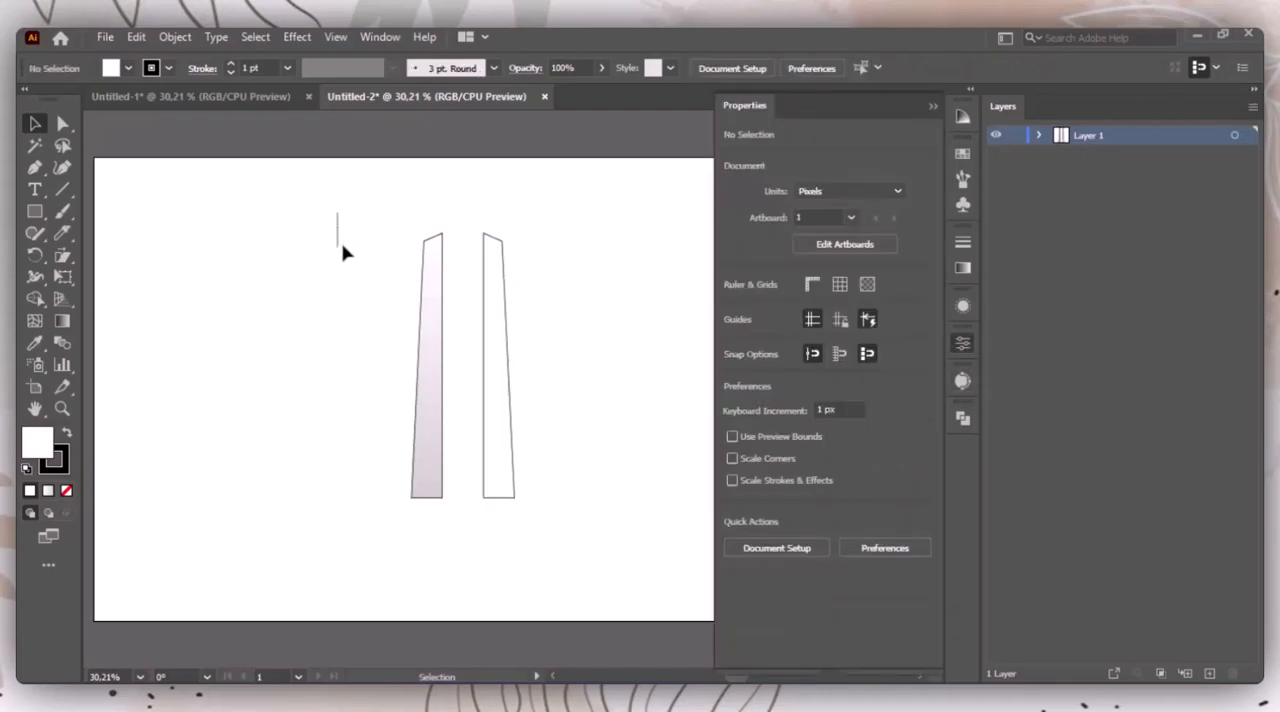
pyautogui.moveTo(489, 283); pyautogui.dragTo(448, 294)
pyautogui.click(585, 320)
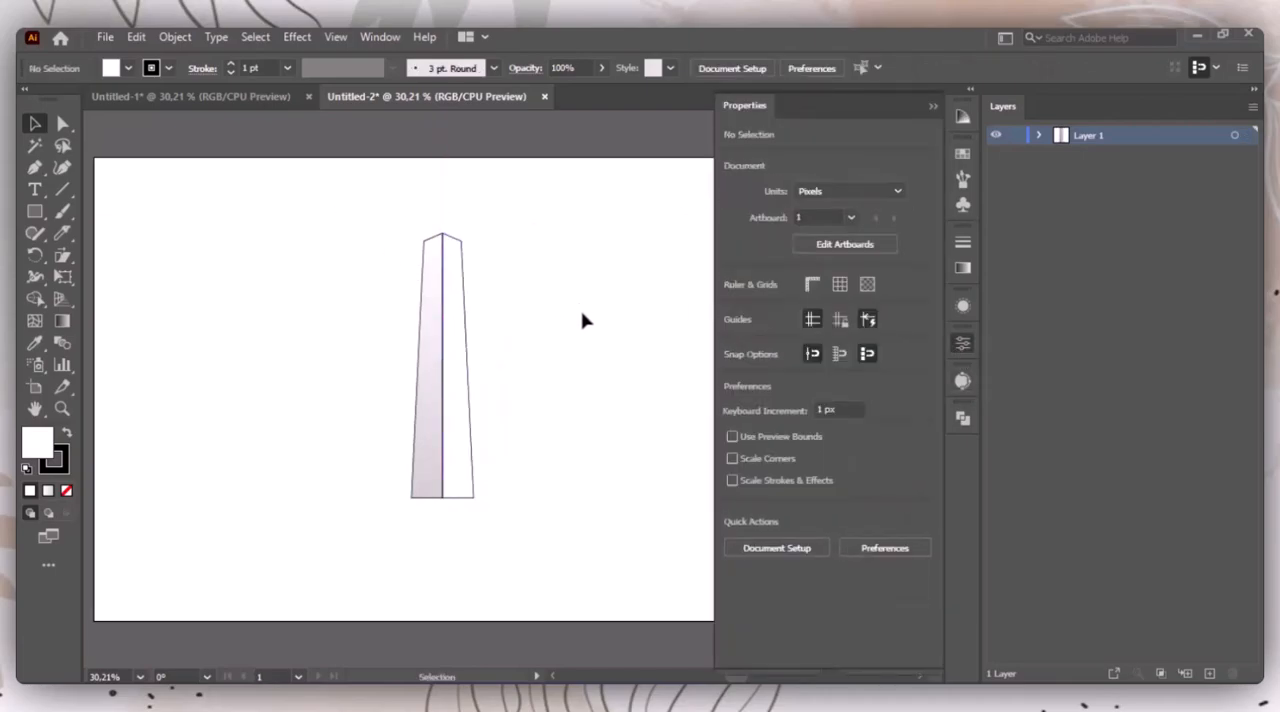
# Step: Group the two tower halves and set the group's stroke weight to 0.25 pt
pyautogui.hotkey('ctrl', 'a')
pyautogui.rightClick(457, 360)
pyautogui.click(524, 415)
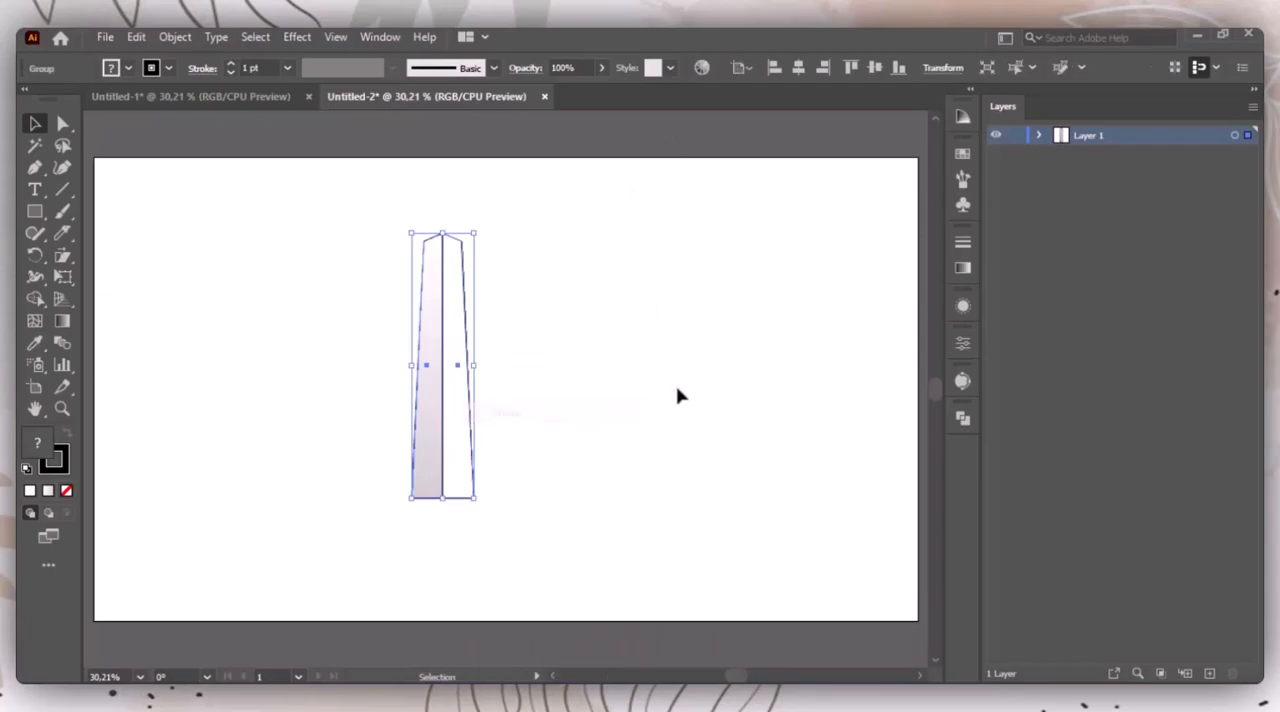
pyautogui.click(231, 73)
pyautogui.click(266, 246)
# Step: Narrow the grouped tower horizontally, keeping its height
pyautogui.moveTo(286, 246); pyautogui.dragTo(549, 531)
pyautogui.moveTo(471, 363); pyautogui.dragTo(458, 361)
pyautogui.click(598, 366)
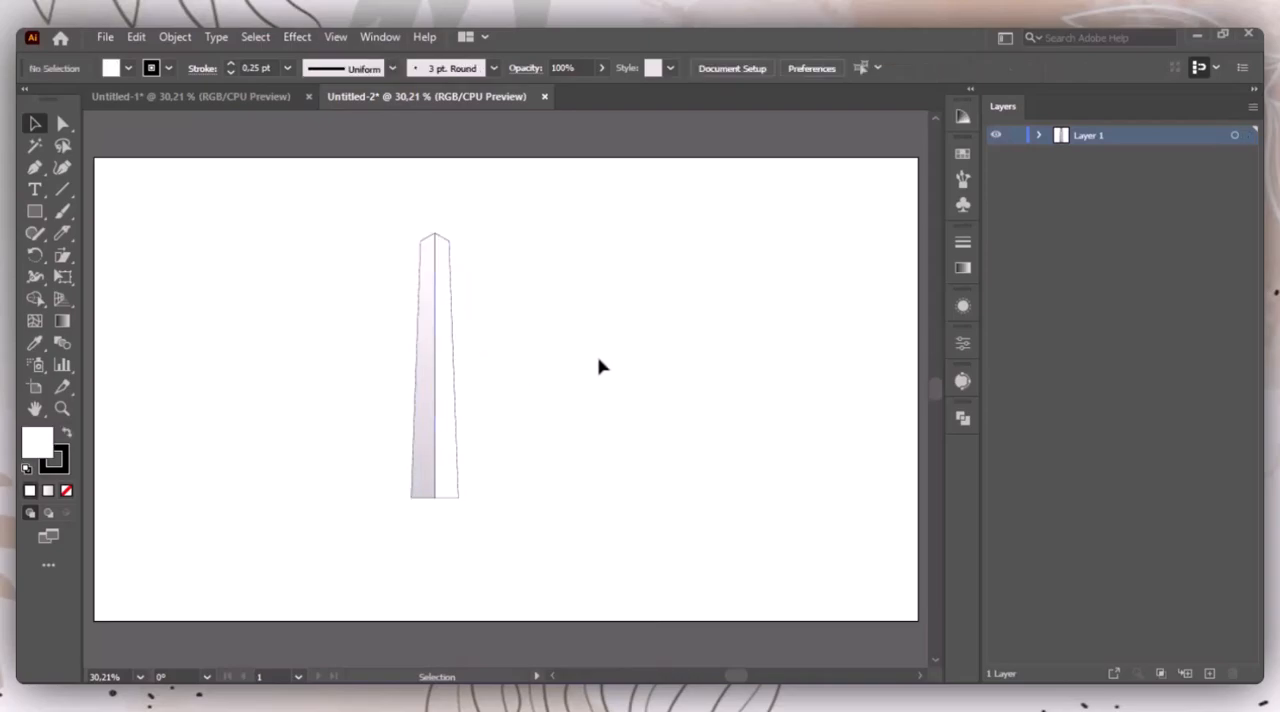
pyautogui.click(450, 268)
pyautogui.click(612, 336)
# Step: Try a stroke weight of 0 pt on the tower group
pyautogui.moveTo(395, 212); pyautogui.dragTo(600, 615)
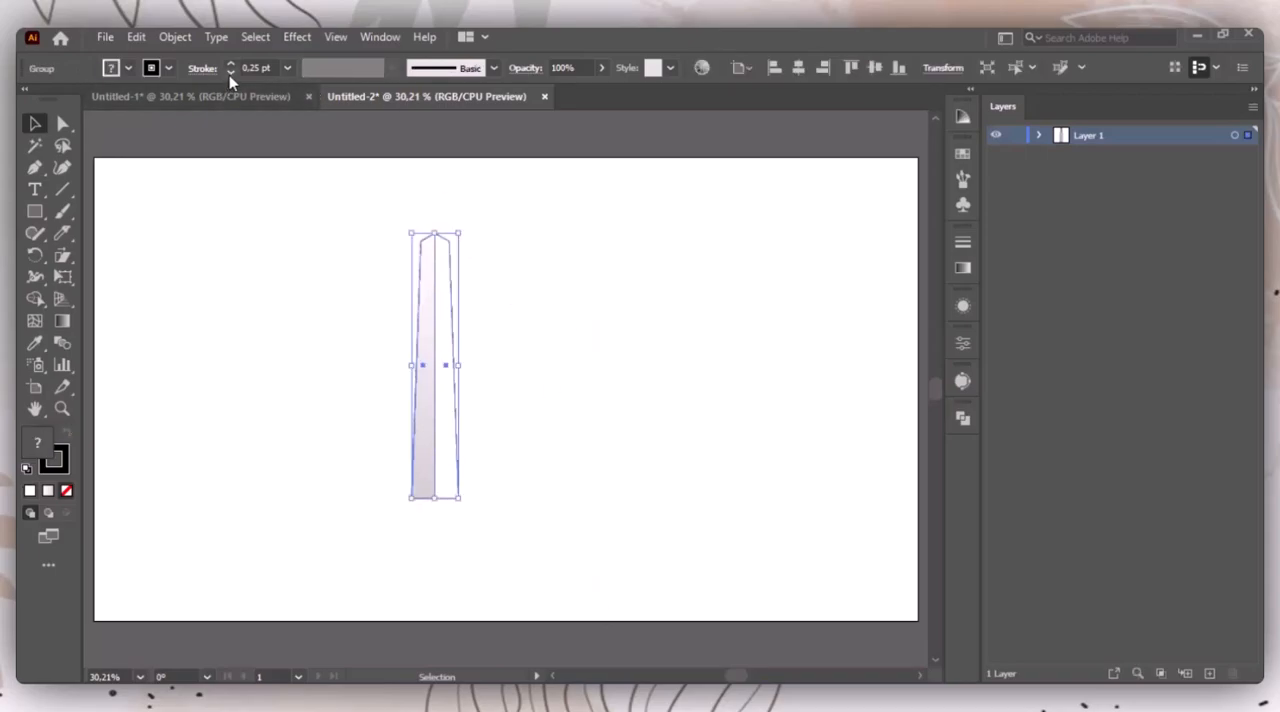
pyautogui.click(324, 322)
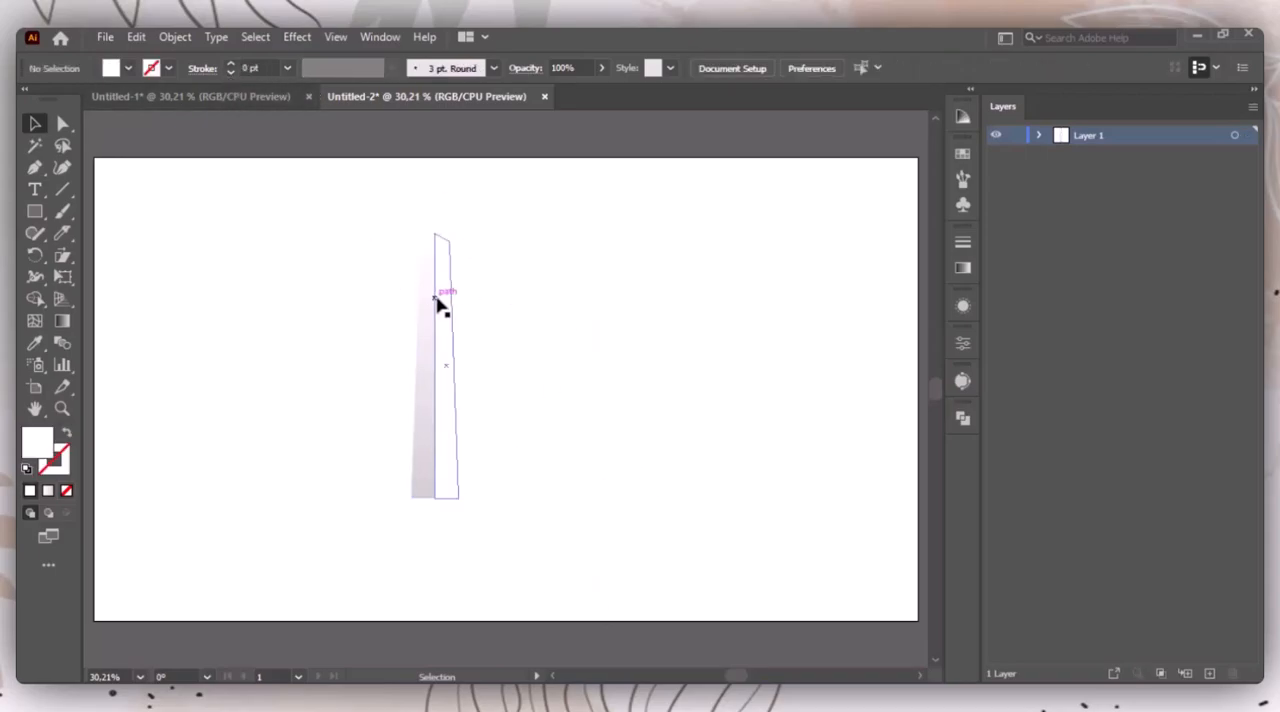
pyautogui.moveTo(342, 224); pyautogui.dragTo(613, 588)
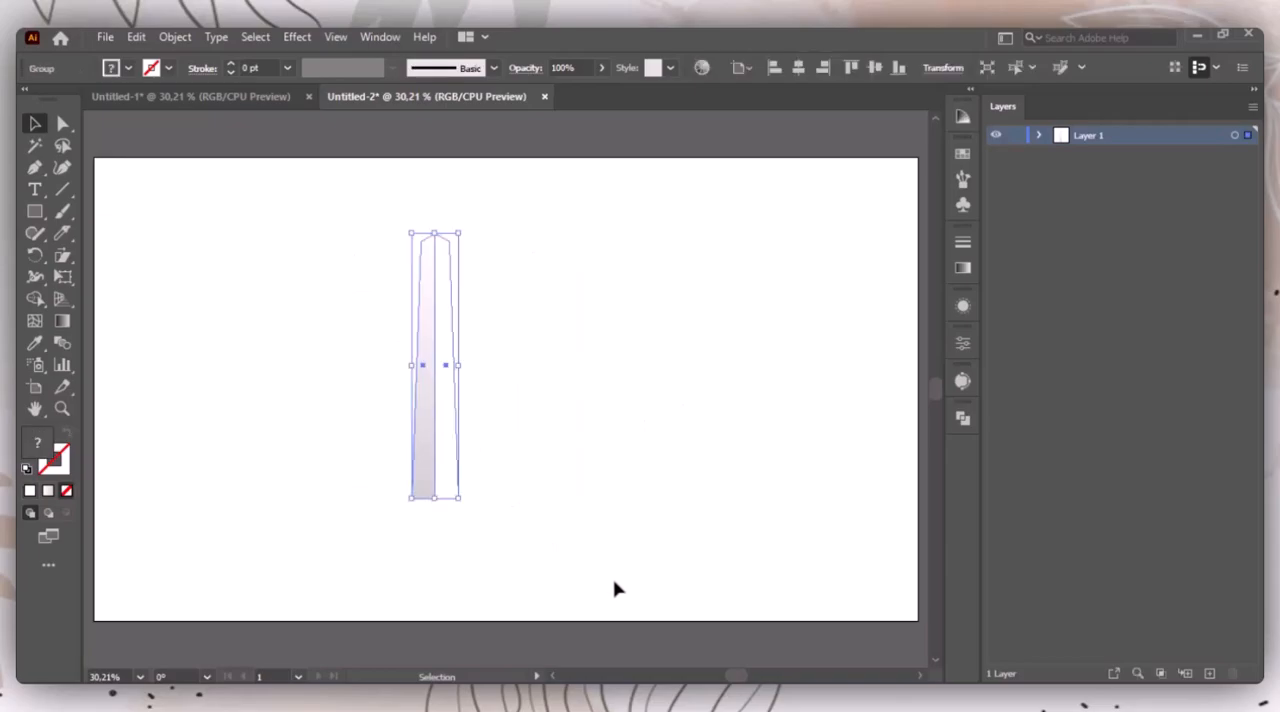
pyautogui.hotkey('ctrl', 'z')
# Step: Move the tower group toward the centre of the artboard
pyautogui.click(651, 415)
pyautogui.moveTo(436, 365); pyautogui.dragTo(501, 389)
pyautogui.click(662, 392)
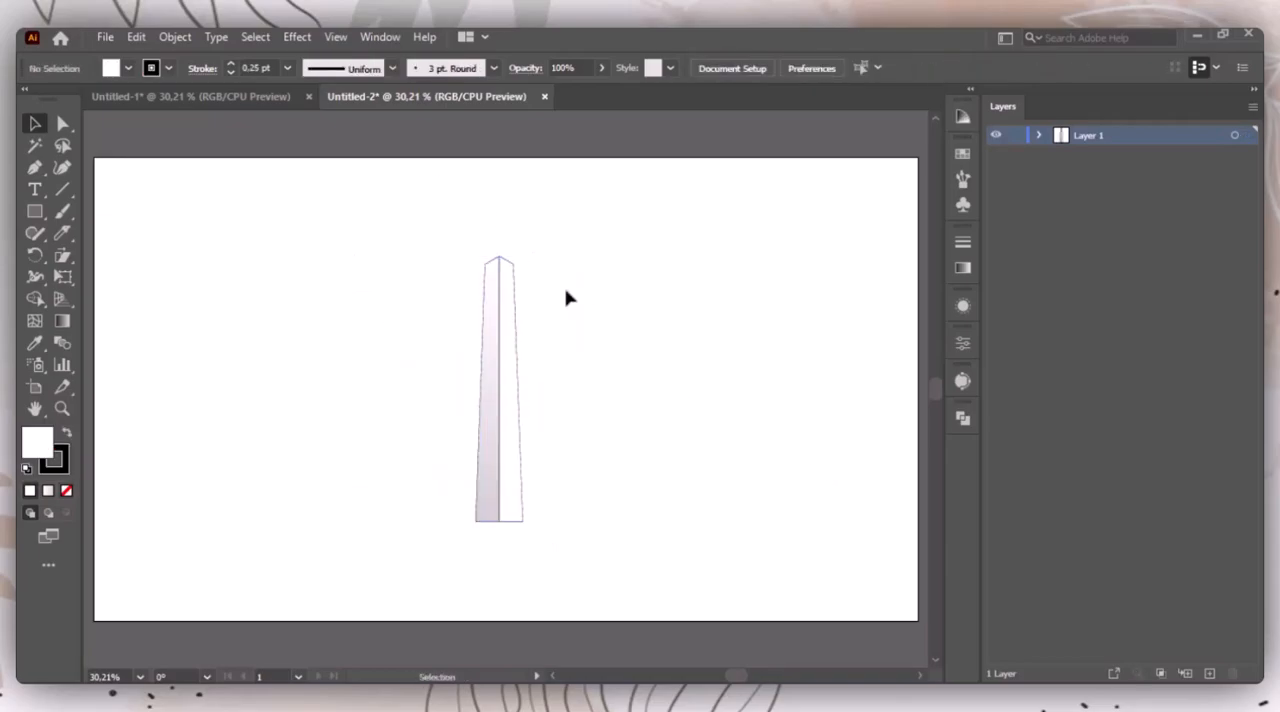
# Step: Create a five-sided polygon with a 50 px radius beside the tower
pyautogui.click(35, 211)
pyautogui.click(102, 277)
pyautogui.click(318, 268)
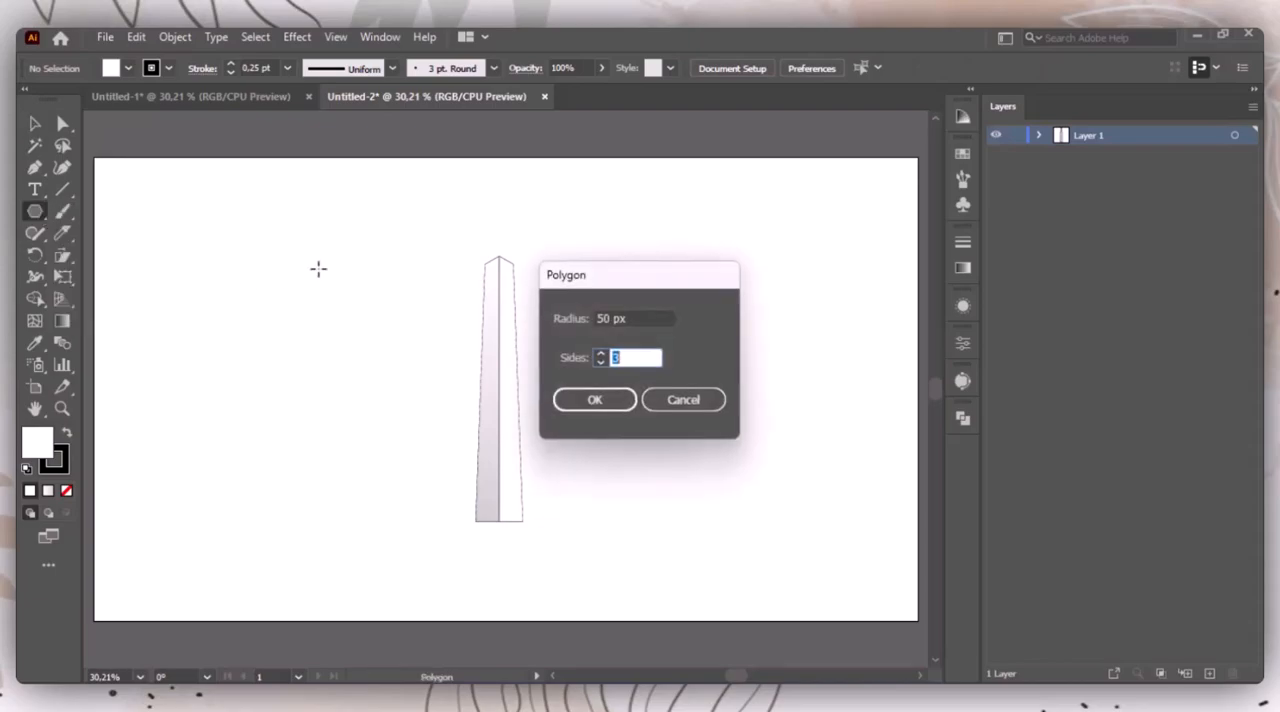
pyautogui.press('Return')
pyautogui.click(35, 123)
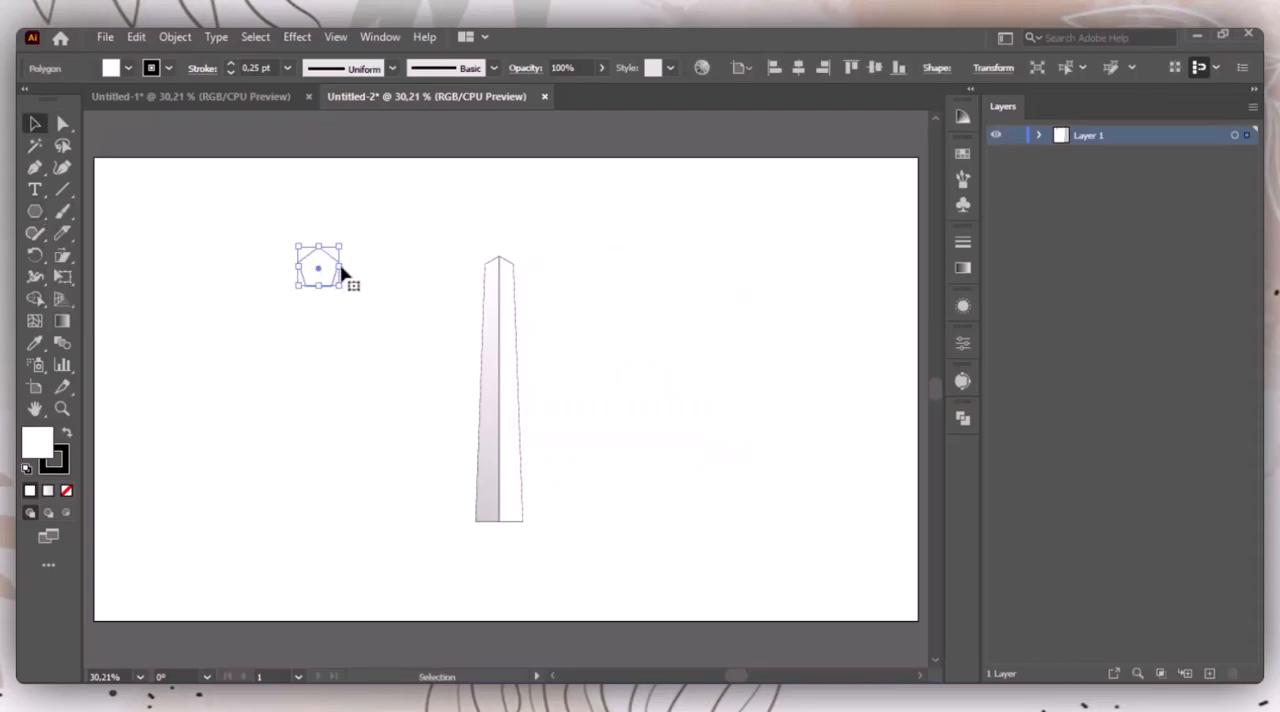
# Step: Widen the pentagon and move its two bottom corners inward to shape a flared tower head
pyautogui.moveTo(342, 270); pyautogui.dragTo(305, 341)
pyautogui.click(295, 211)
pyautogui.click(62, 123)
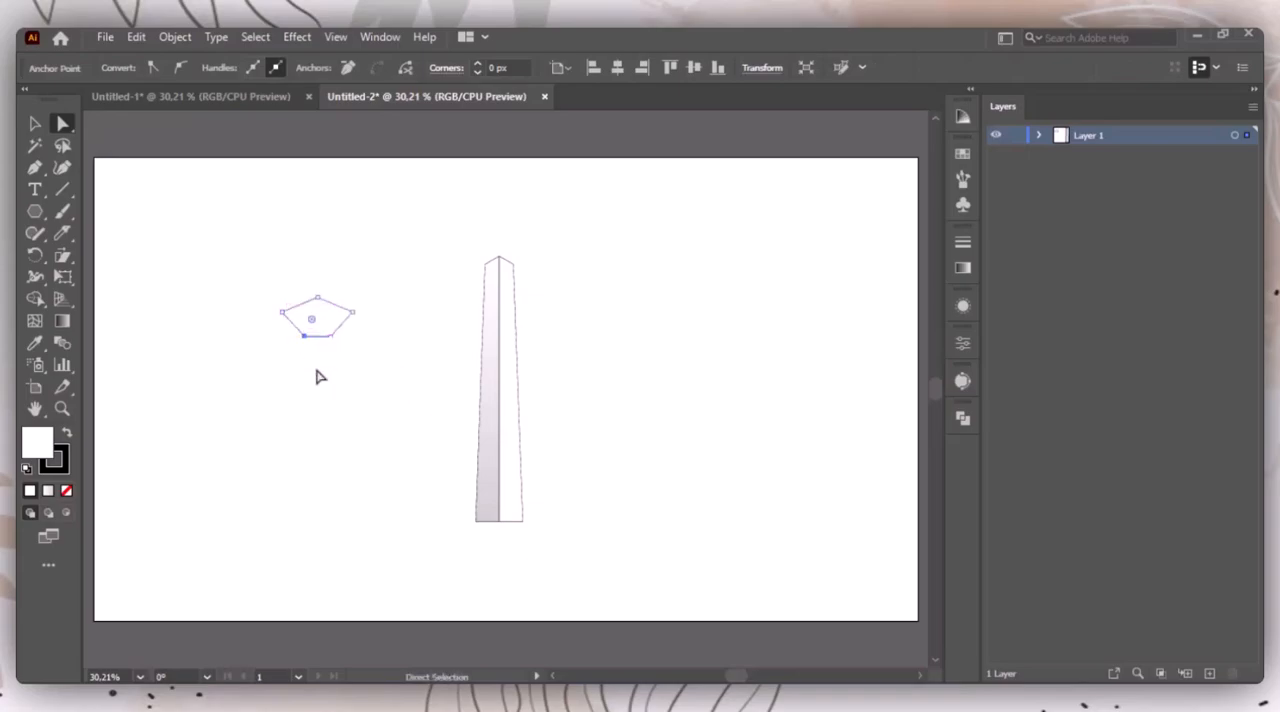
pyautogui.click(366, 224)
pyautogui.click(331, 338)
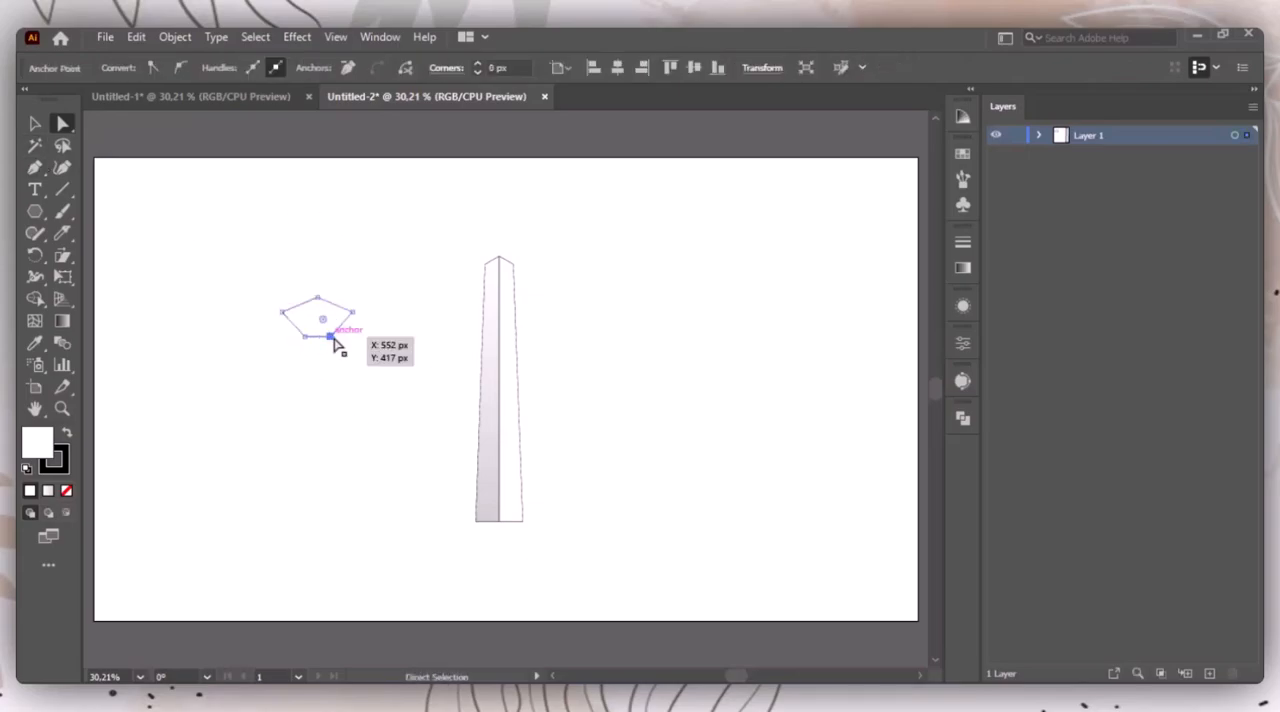
pyautogui.click(361, 366)
pyautogui.moveTo(371, 360); pyautogui.dragTo(244, 254)
# Step: Place the reshaped pentagon centred over the top of the tower
pyautogui.press('v')
pyautogui.moveTo(318, 322); pyautogui.dragTo(505, 258)
pyautogui.click(591, 293)
# Step: Bring the tower group to the front, above the pentagon
pyautogui.moveTo(406, 228); pyautogui.dragTo(537, 346)
pyautogui.rightClick(517, 326)
pyautogui.click(572, 309)
pyautogui.rightClick(484, 316)
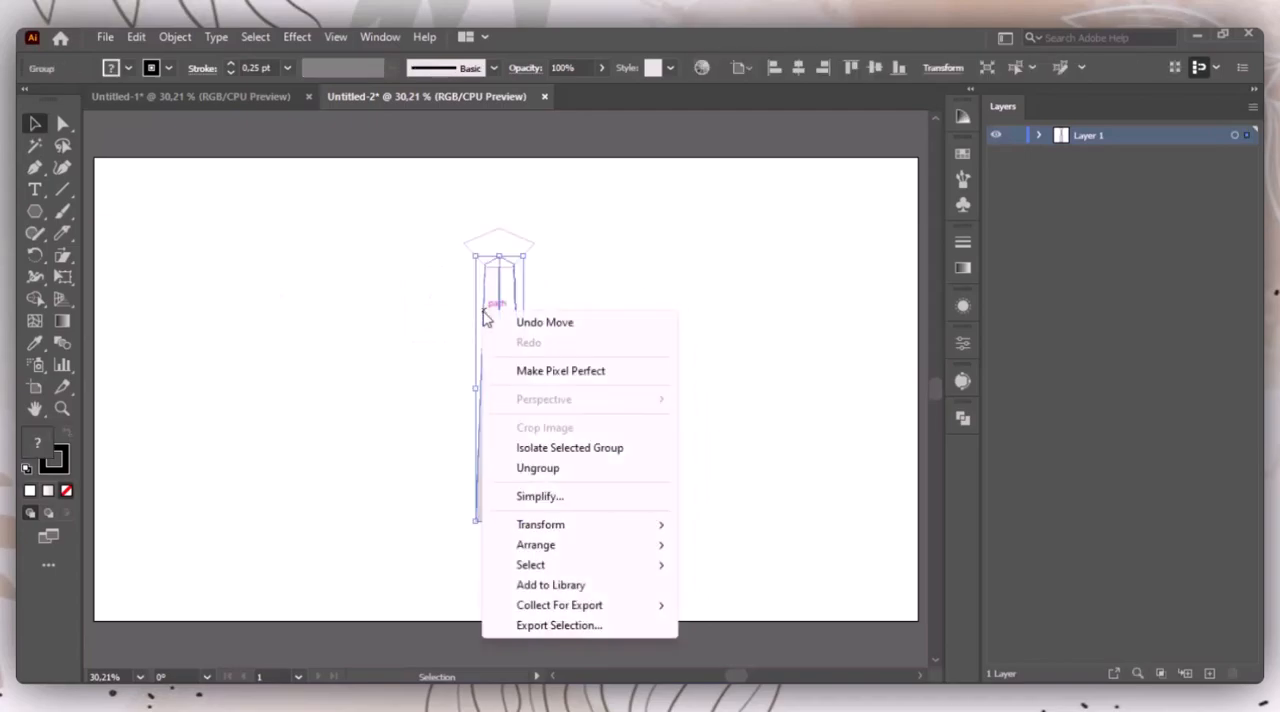
pyautogui.moveTo(540, 545)
pyautogui.click(749, 549)
# Step: Nudge the pentagon slightly down on the tower's top
pyautogui.click(508, 257)
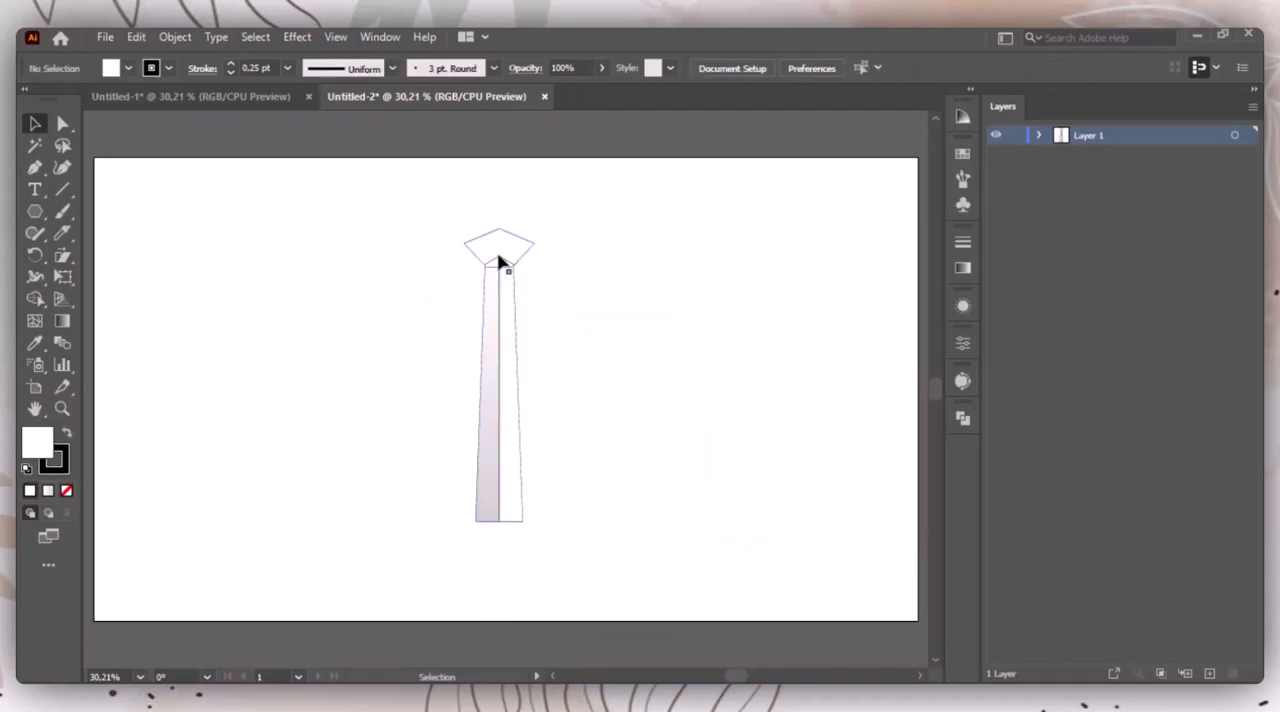
pyautogui.press('Down')
pyautogui.press('Down')
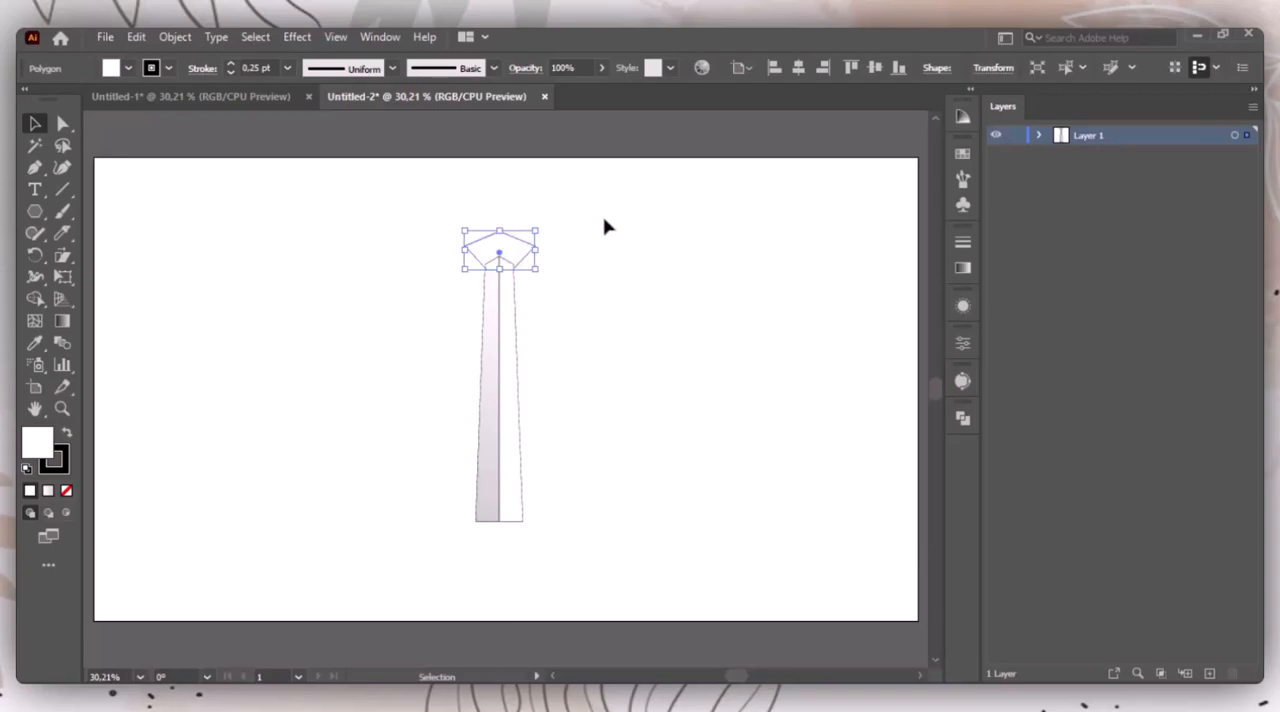
pyautogui.click(599, 243)
# Step: Duplicate the pentagon a short distance above the original and send the copy to the back
pyautogui.moveTo(514, 257); pyautogui.dragTo(514, 238)
pyautogui.click(691, 294)
pyautogui.rightClick(481, 242)
pyautogui.moveTo(590, 582)
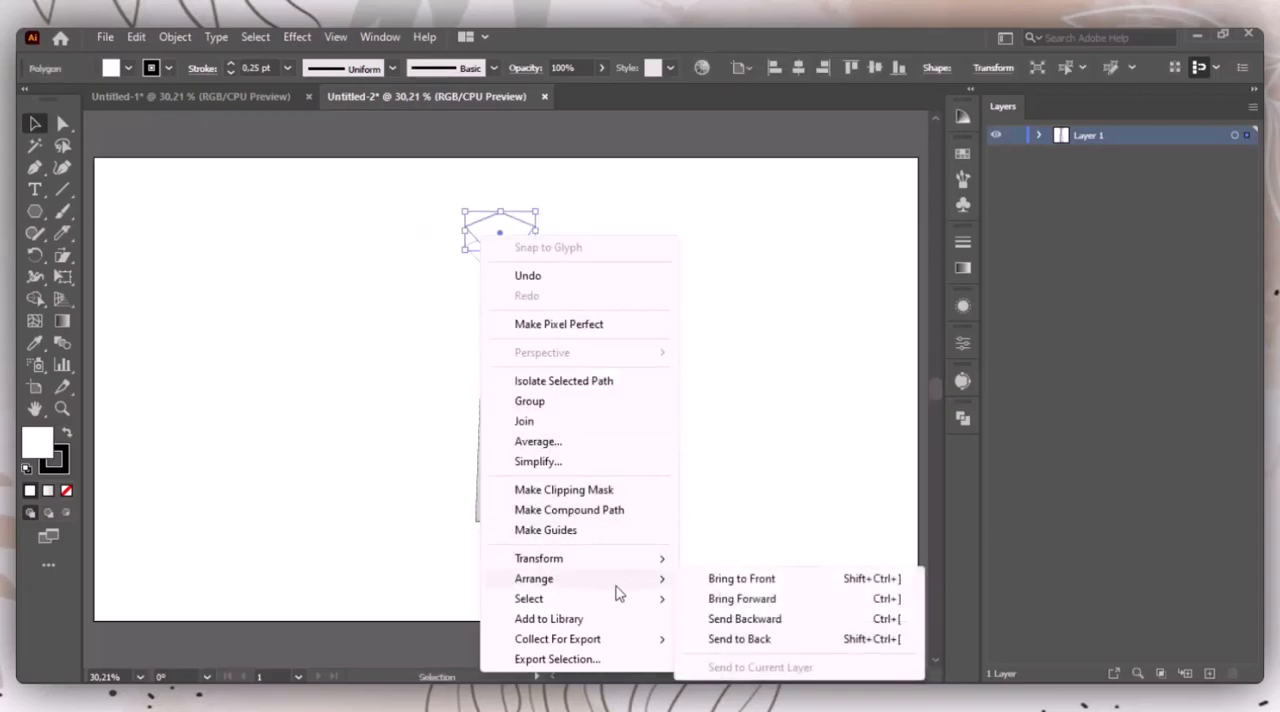
pyautogui.click(771, 645)
pyautogui.click(677, 283)
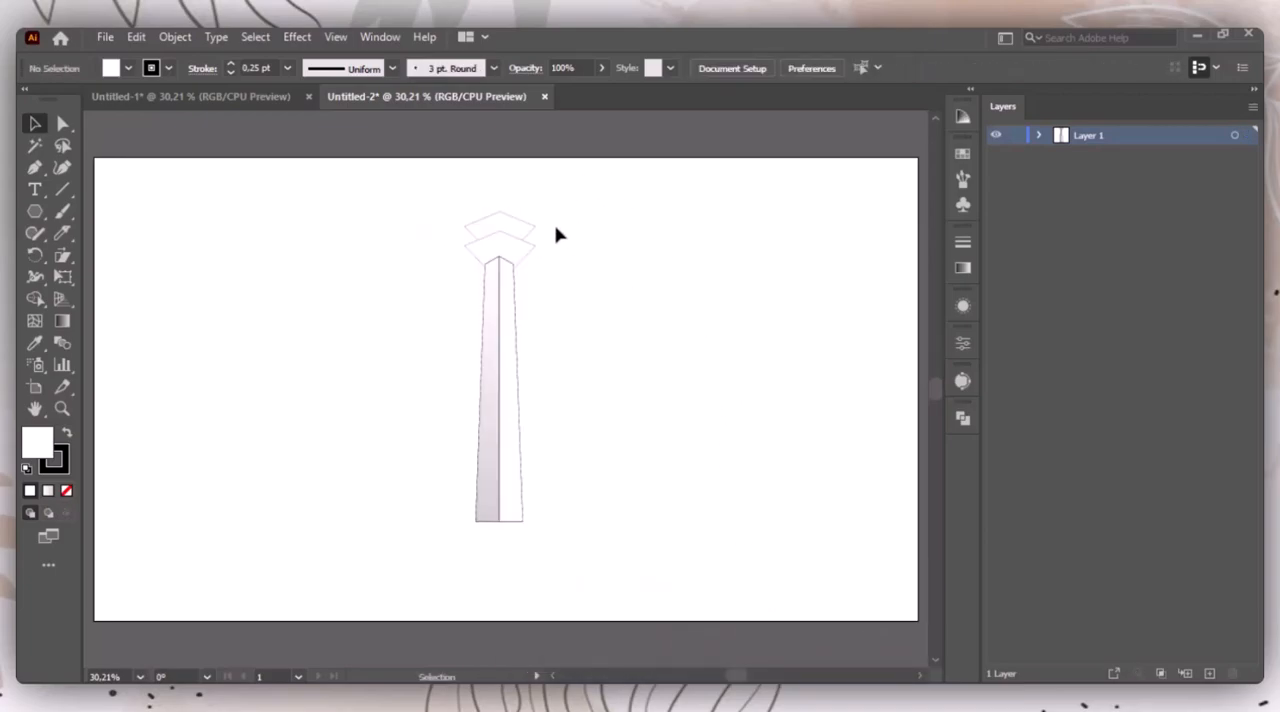
# Step: Draw a closed chevron-shaped band with the Pen tool along the lower pentagon's two upper edges, with short vertical sides
pyautogui.press('p')
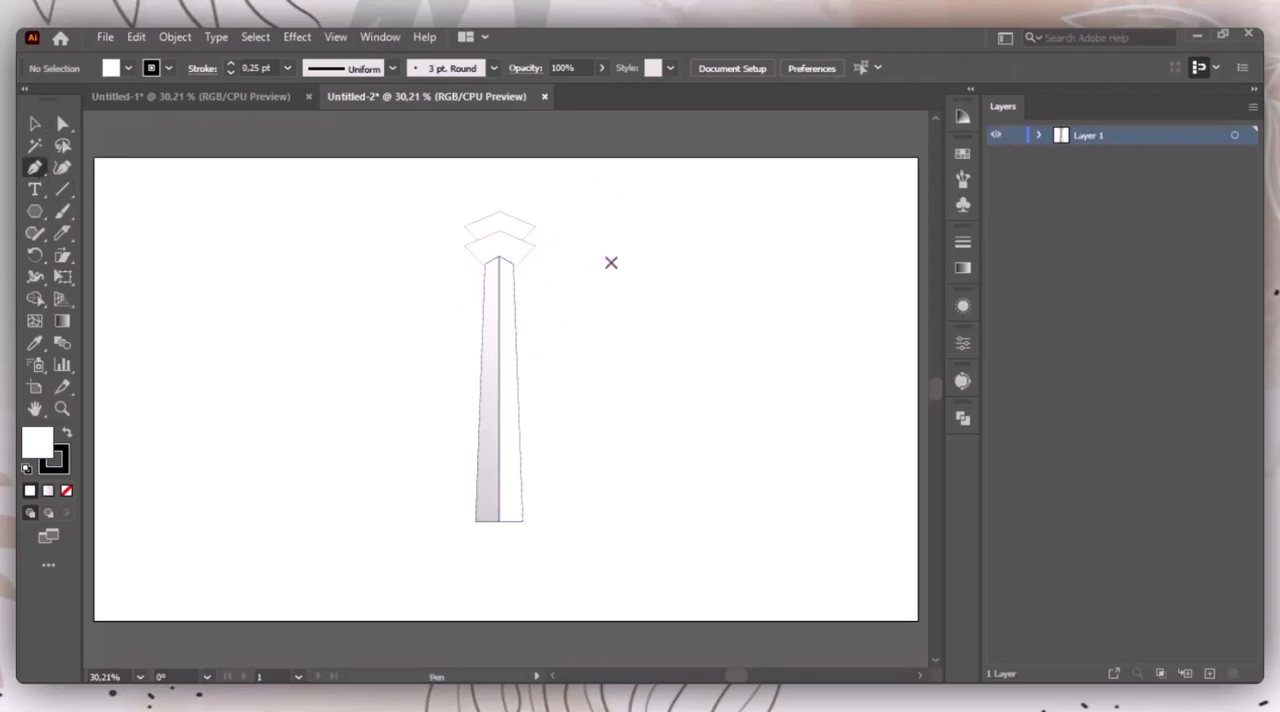
pyautogui.press('z')
pyautogui.moveTo(443, 206); pyautogui.dragTo(592, 294)
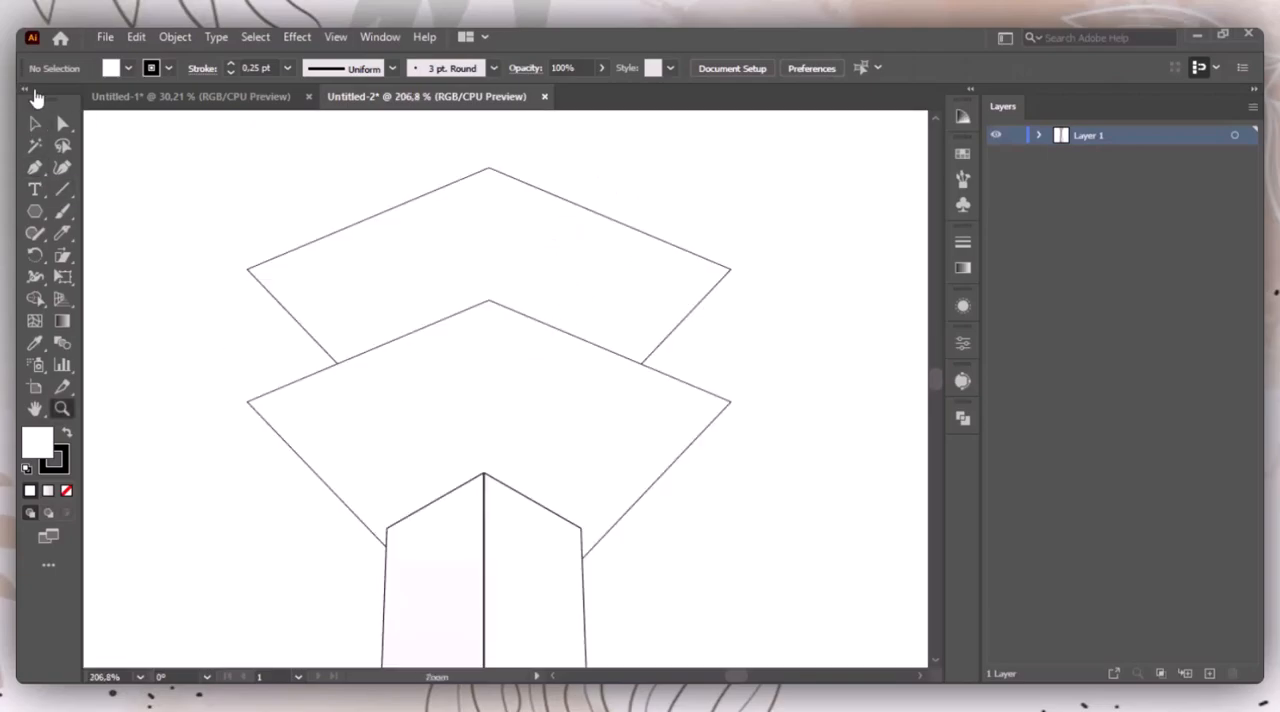
pyautogui.click(34, 168)
pyautogui.click(247, 402)
pyautogui.click(247, 331)
pyautogui.click(488, 232)
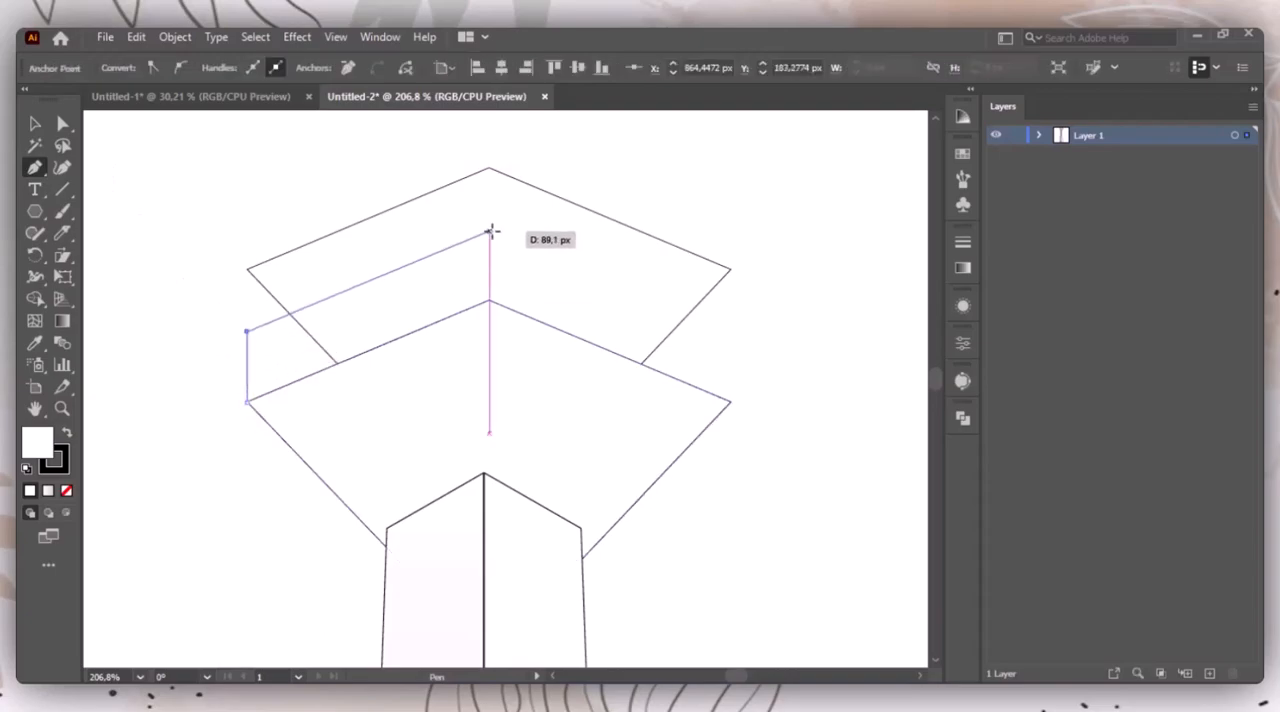
pyautogui.click(731, 335)
pyautogui.click(731, 402)
pyautogui.click(488, 300)
pyautogui.click(247, 402)
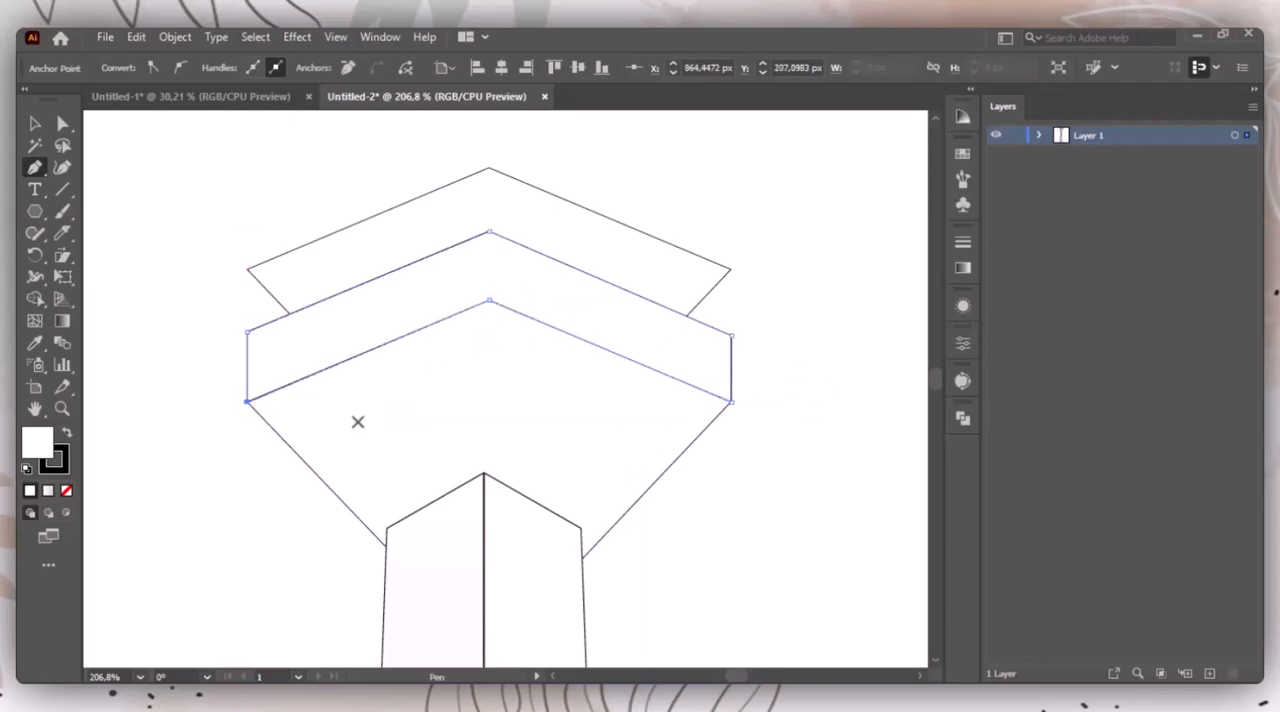
pyautogui.press('v')
pyautogui.click(729, 302)
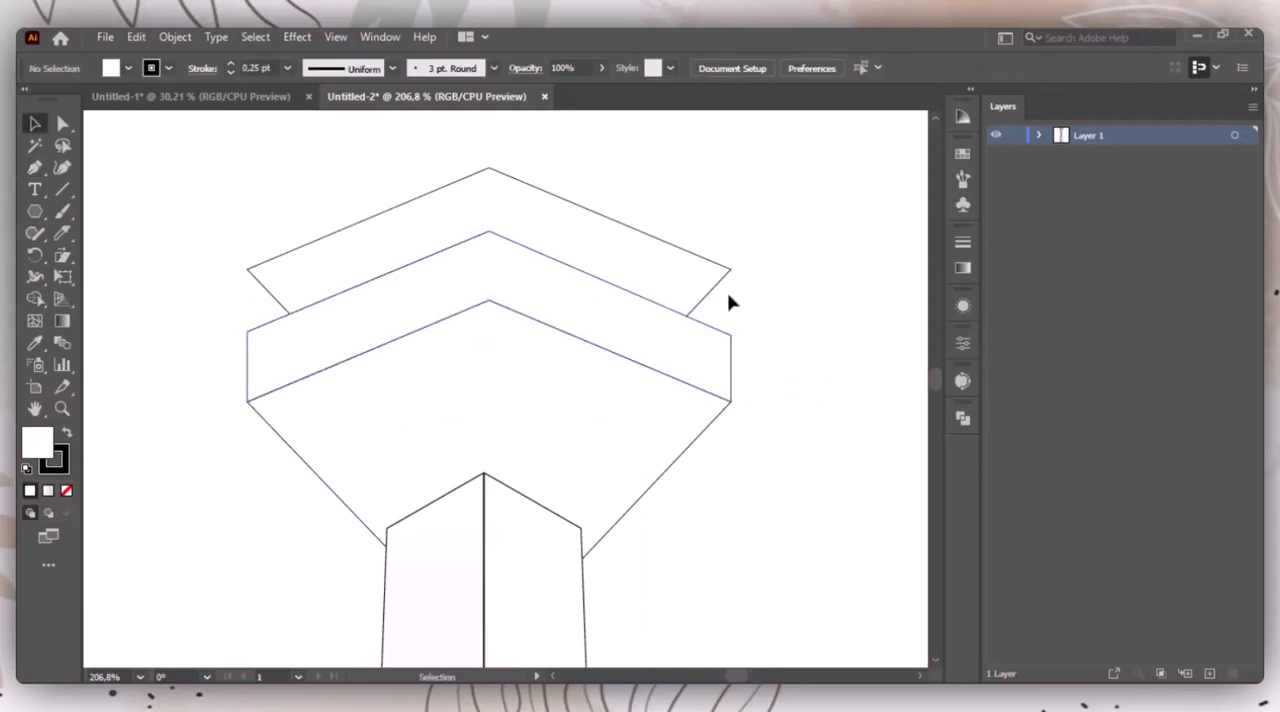
# Step: Isolate the lower pentagon and move its bottom-right corner onto the tower's upper-right corner
pyautogui.click(631, 509)
pyautogui.doubleClick(605, 447)
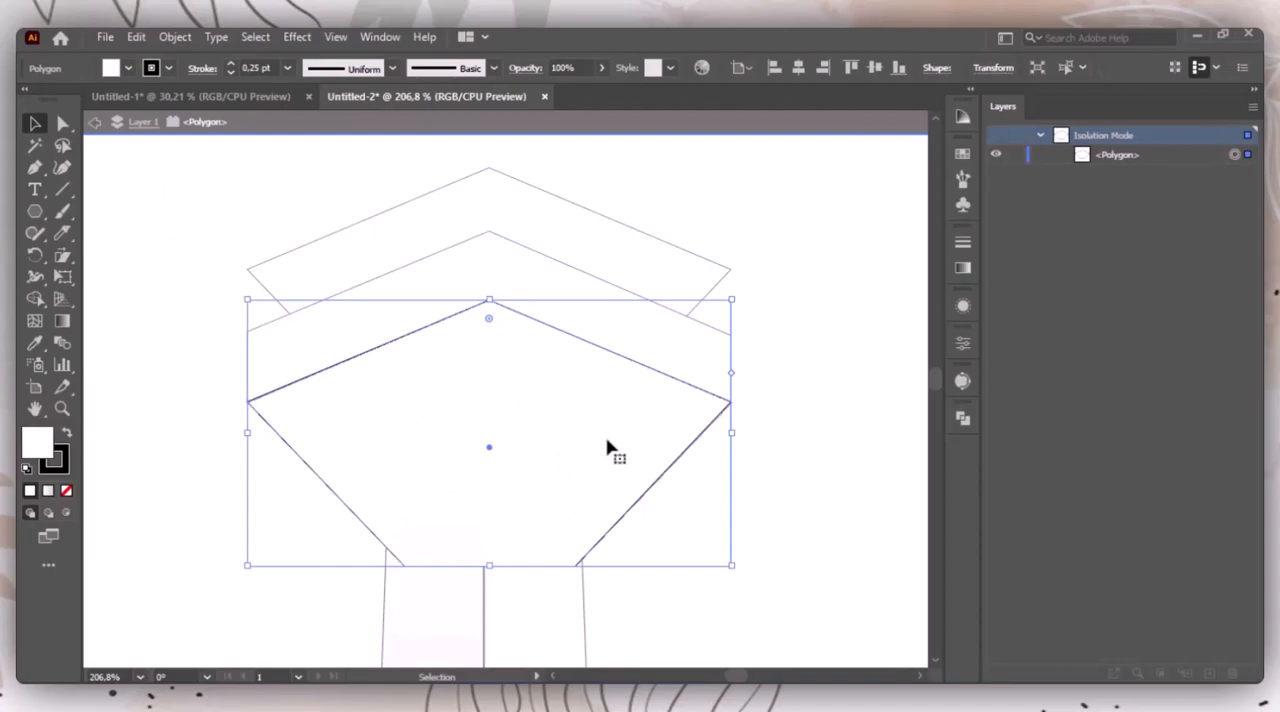
pyautogui.click(62, 122)
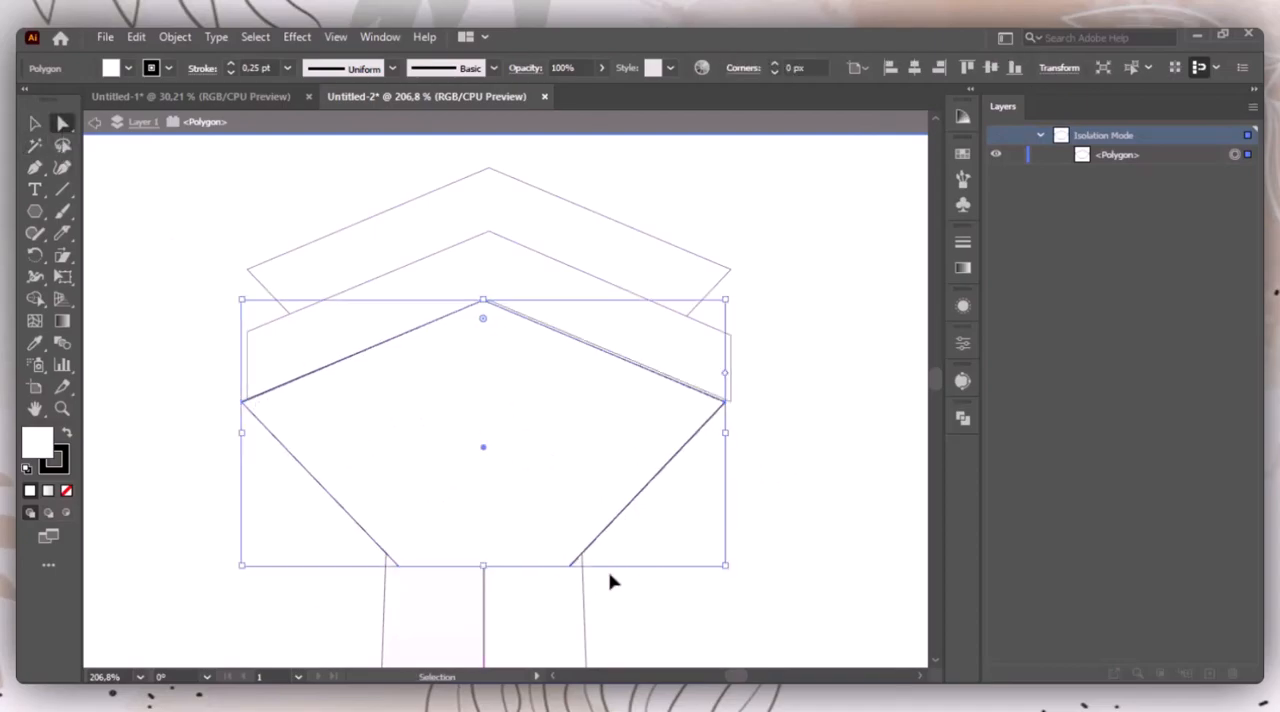
pyautogui.click(575, 567)
pyautogui.press('Up')
pyautogui.press('Up')
pyautogui.press('Up')
pyautogui.press('Up')
pyautogui.press('Up')
pyautogui.press('Up')
pyautogui.press('Up')
pyautogui.press('Up')
pyautogui.press('Up')
pyautogui.press('Up')
pyautogui.press('Up')
pyautogui.press('Up')
pyautogui.press('Up')
pyautogui.press('Up')
pyautogui.press('Up')
pyautogui.press('Up')
pyautogui.press('Up')
pyautogui.press('Up')
pyautogui.press('Up')
pyautogui.press('Up')
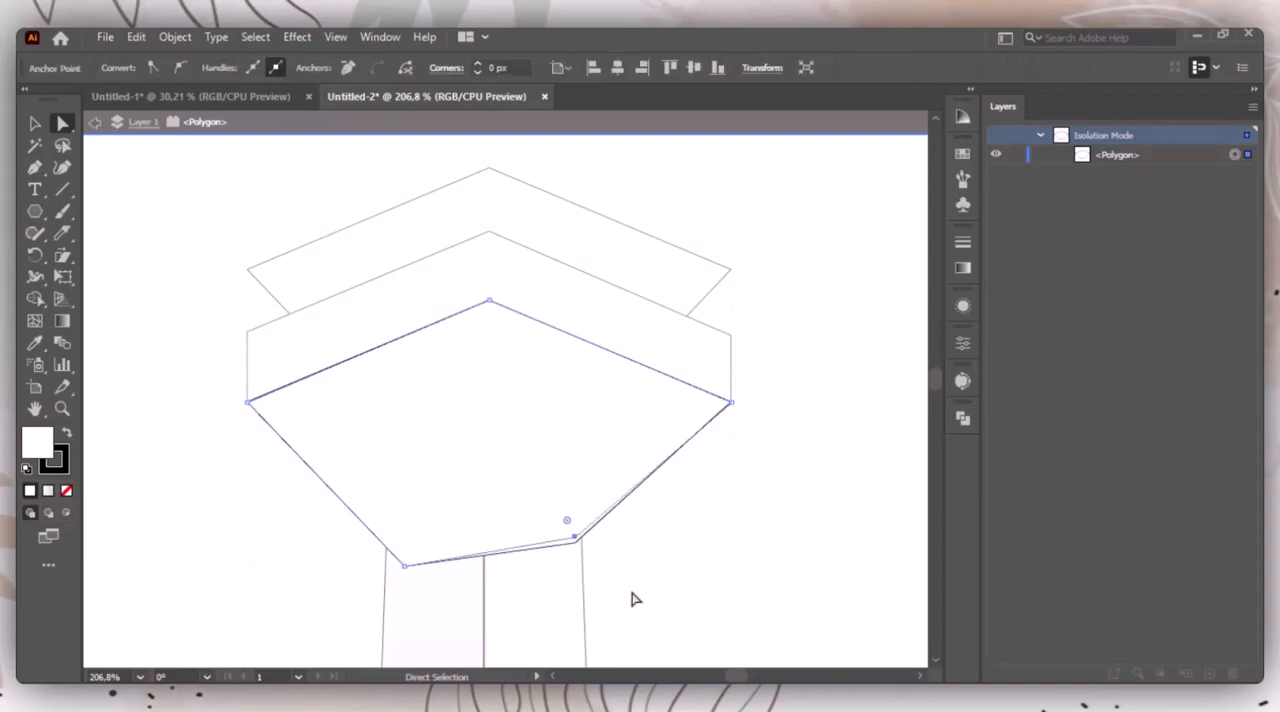
pyautogui.press('Right')
pyautogui.press('Right')
pyautogui.press('Right')
pyautogui.press('Down')
pyautogui.press('Down')
pyautogui.press('Down')
pyautogui.press('Down')
pyautogui.press('Down')
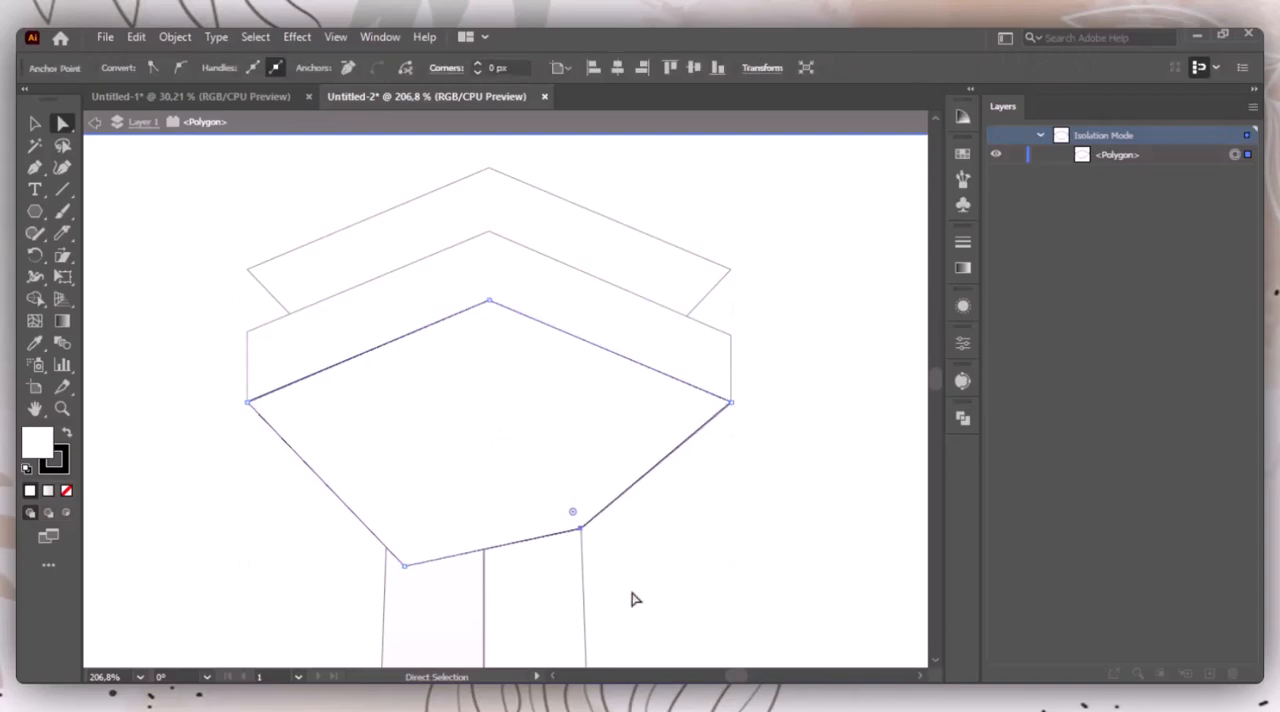
# Step: Move the lower pentagon's bottom-left corner onto the tower's upper-left corner and exit isolation mode
pyautogui.click(406, 567)
pyautogui.press('Up')
pyautogui.press('Up')
pyautogui.press('Up')
pyautogui.press('Up')
pyautogui.press('Up')
pyautogui.press('Up')
pyautogui.press('Up')
pyautogui.press('Up')
pyautogui.press('Up')
pyautogui.press('Up')
pyautogui.press('Up')
pyautogui.press('Up')
pyautogui.press('Up')
pyautogui.press('Up')
pyautogui.press('Up')
pyautogui.press('Up')
pyautogui.press('Up')
pyautogui.press('Up')
pyautogui.press('Up')
pyautogui.press('Up')
pyautogui.press('Left')
pyautogui.press('Left')
pyautogui.press('Left')
pyautogui.press('Left')
pyautogui.press('Left')
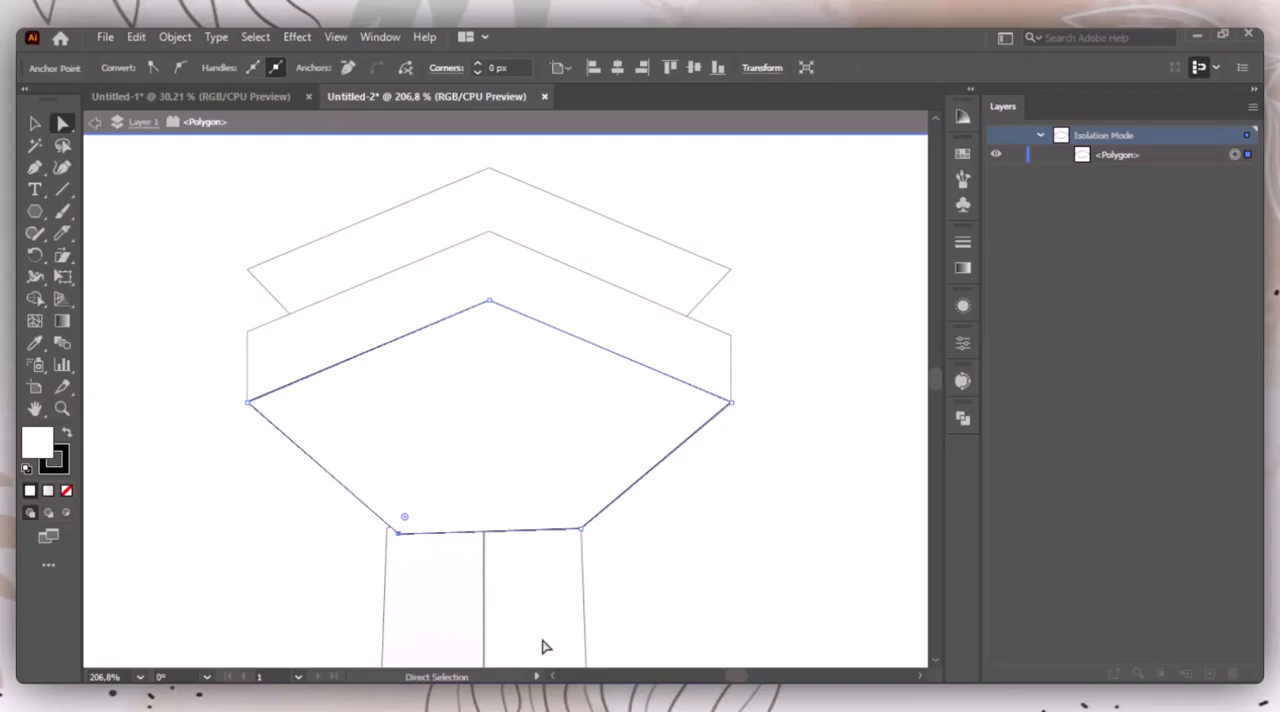
pyautogui.press('Left')
pyautogui.press('Left')
pyautogui.press('Left')
pyautogui.press('Left')
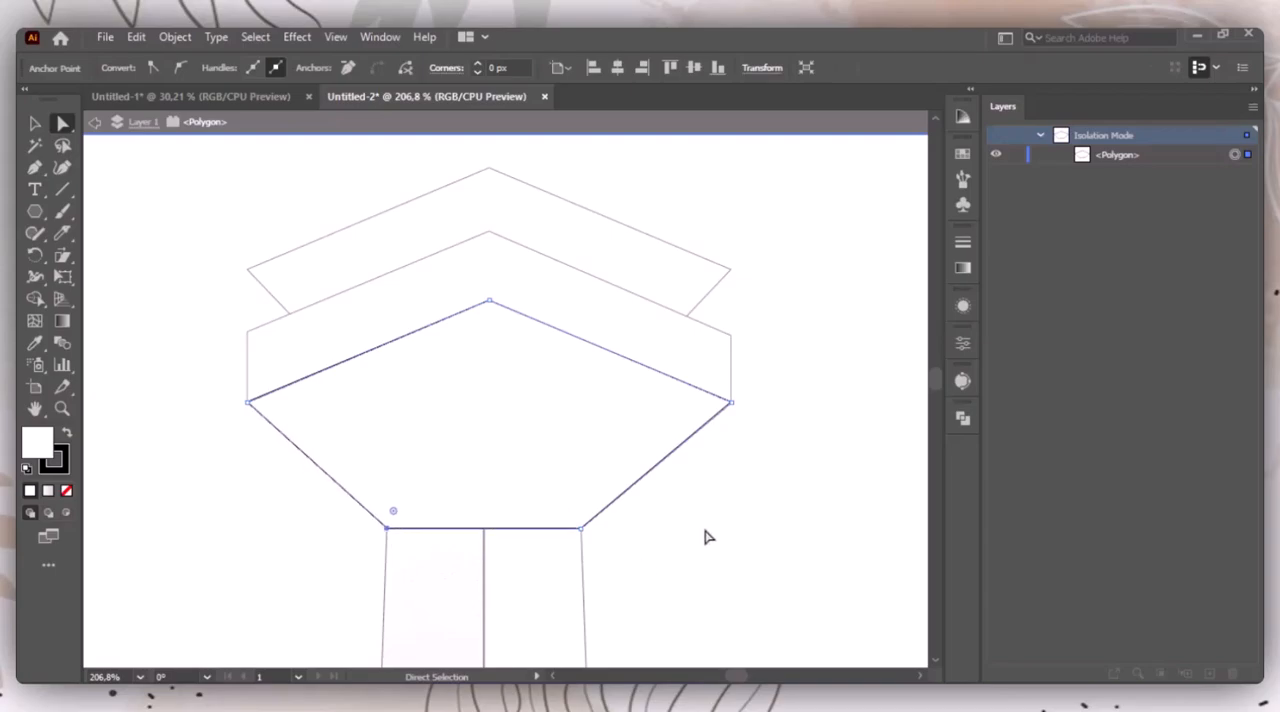
pyautogui.press('v')
pyautogui.doubleClick(743, 561)
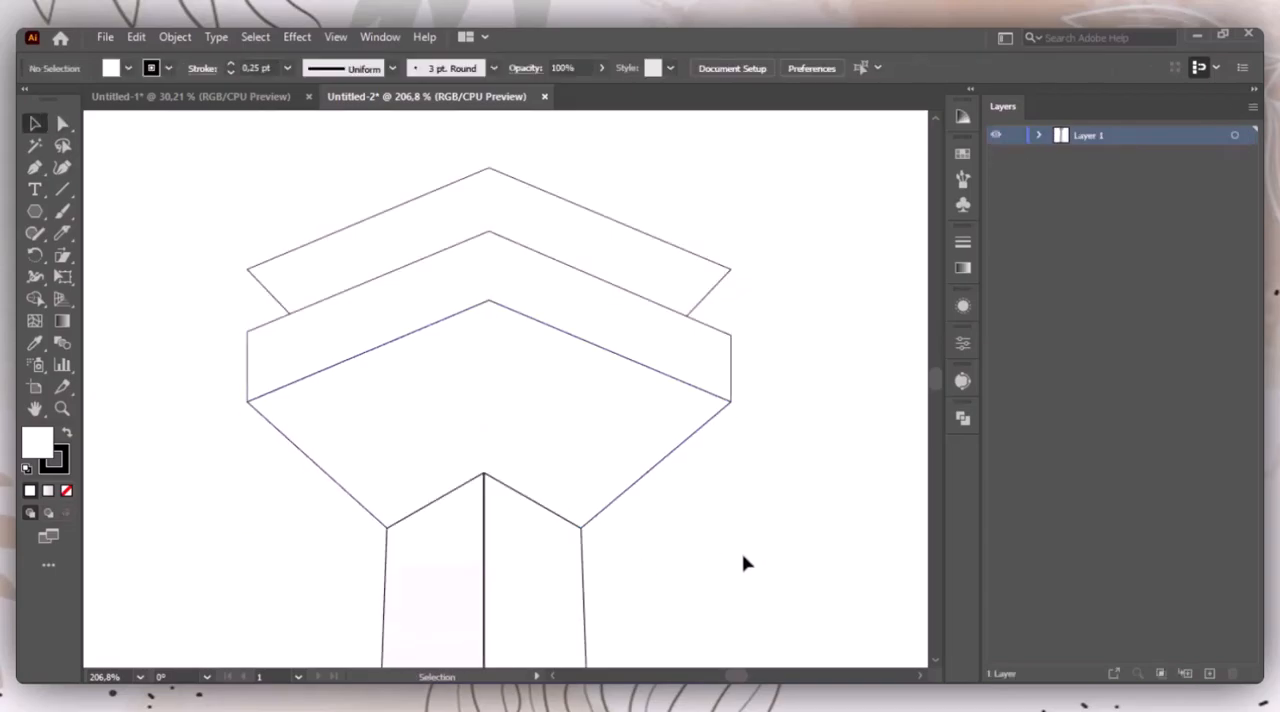
# Step: Create a three-sided polygon with a 50 px radius beside the tower and stretch it into a taller triangle
pyautogui.hotkey('ctrl', '0')
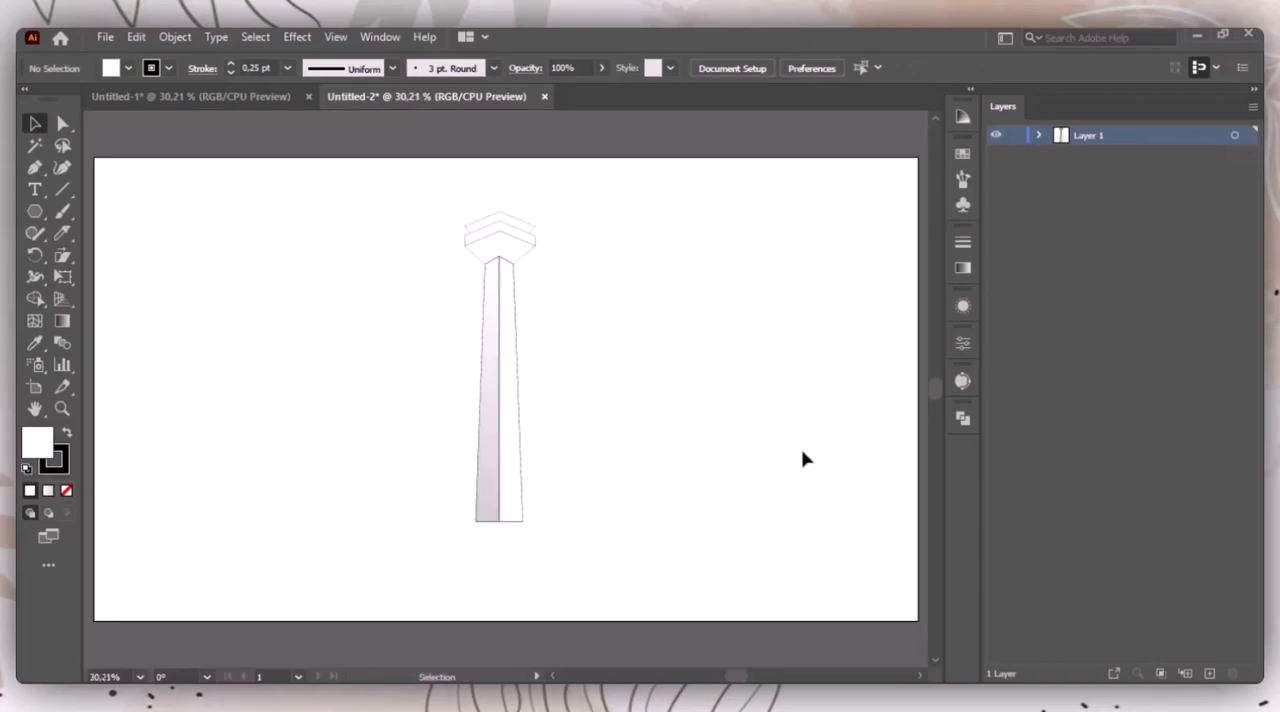
pyautogui.moveTo(443, 473); pyautogui.dragTo(607, 581)
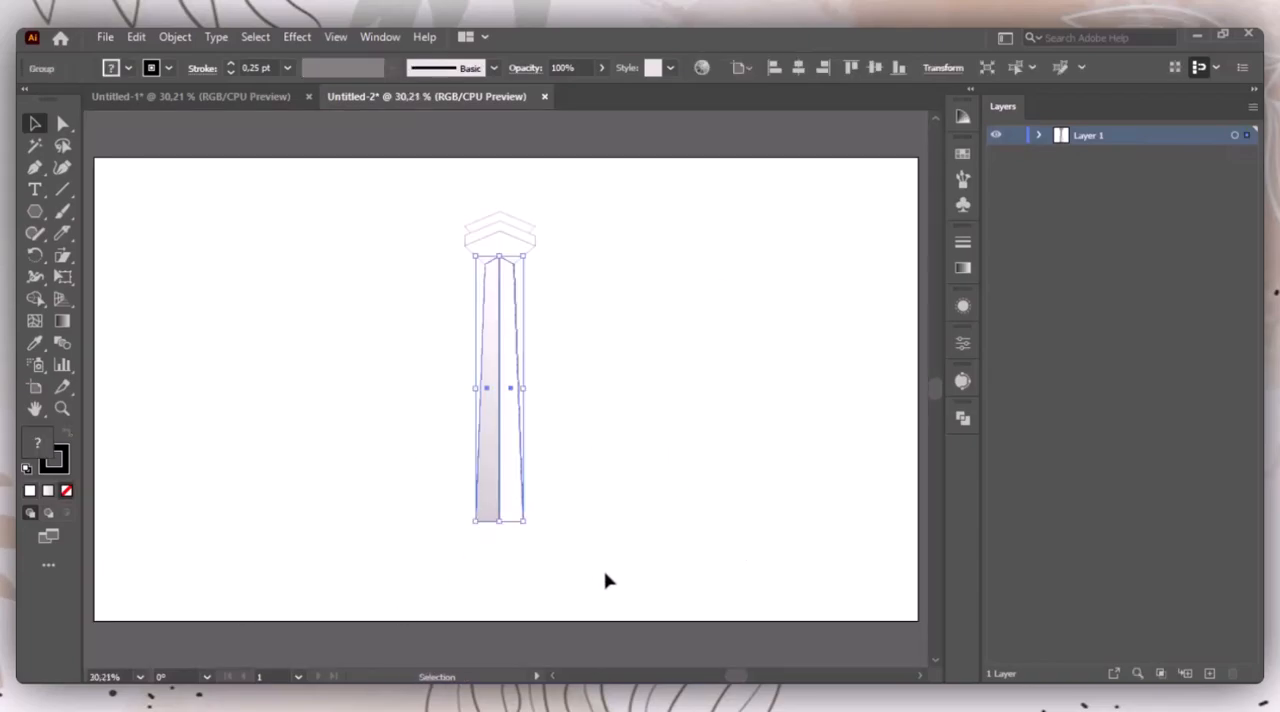
pyautogui.click(655, 275)
pyautogui.moveTo(35, 211); pyautogui.dragTo(115, 277)
pyautogui.click(301, 285)
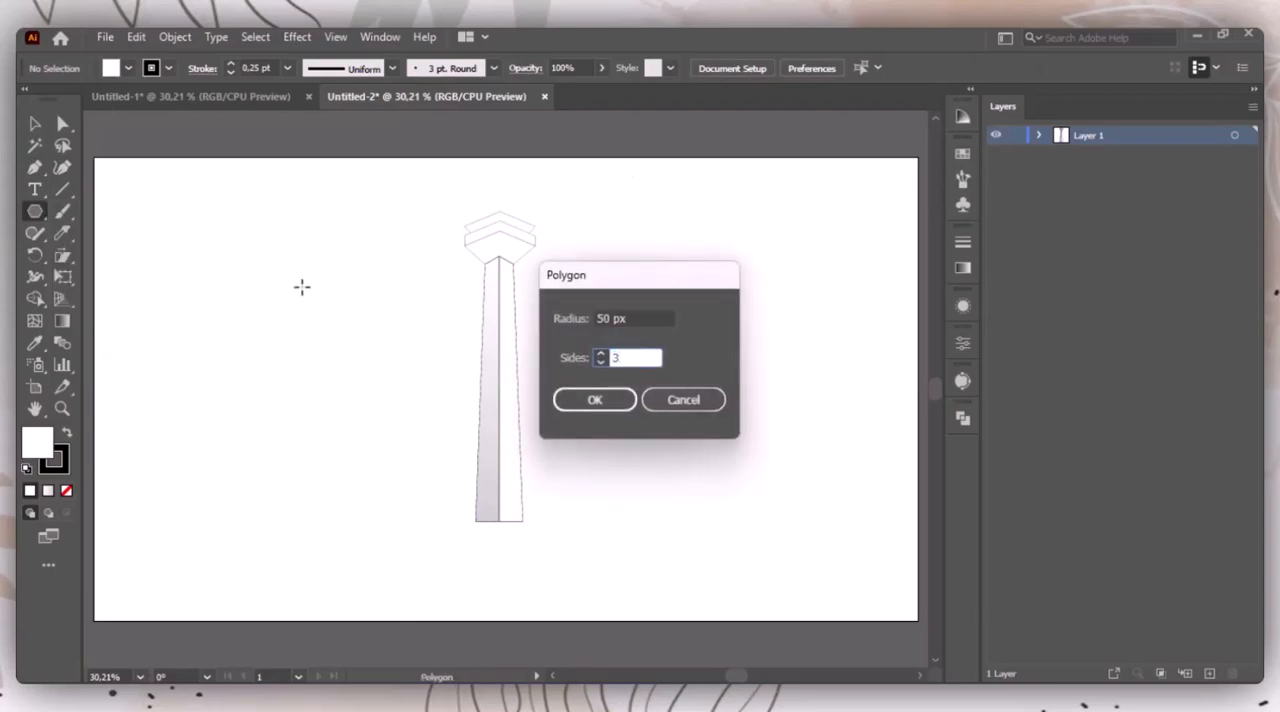
pyautogui.press('Return')
pyautogui.press('v')
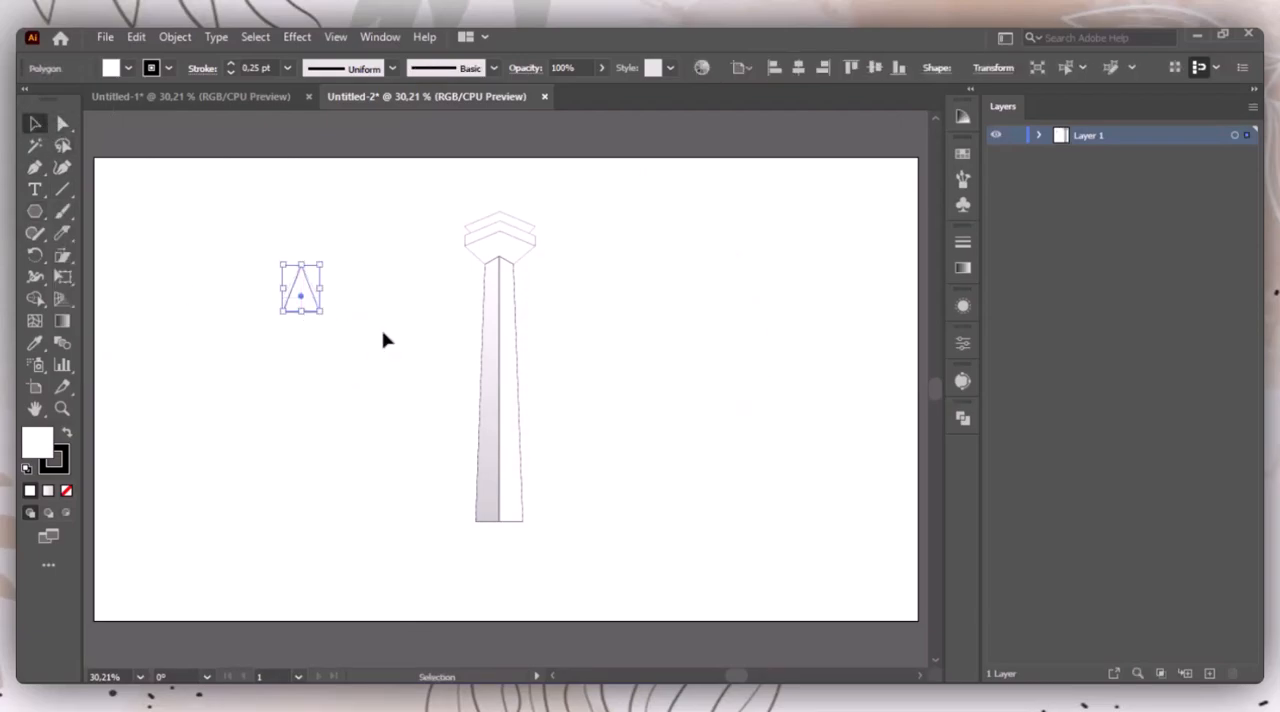
# Step: Fill the triangle with a linear gradient and set its end stop to light orange
pyautogui.click(962, 268)
pyautogui.click(758, 262)
pyautogui.doubleClick(907, 405)
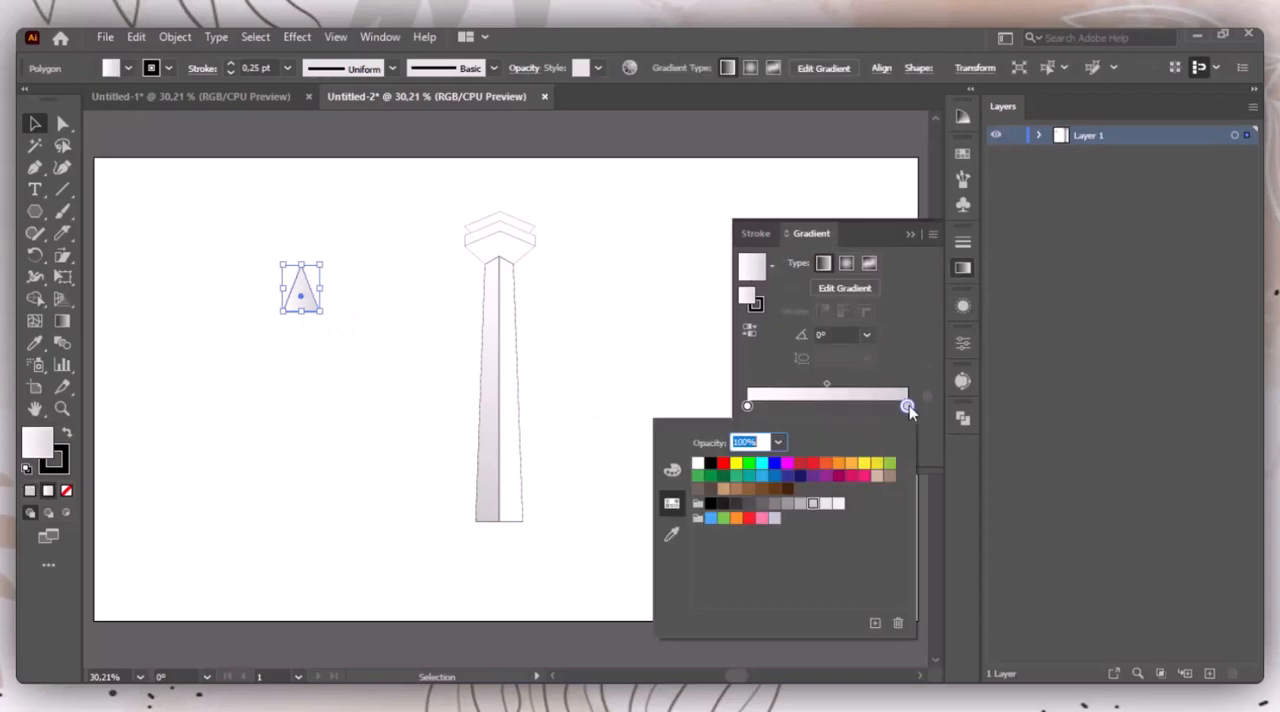
pyautogui.click(870, 474)
# Step: Add a middle stop at about 53% to the triangle's gradient and colour it orange-red
pyautogui.click(833, 405)
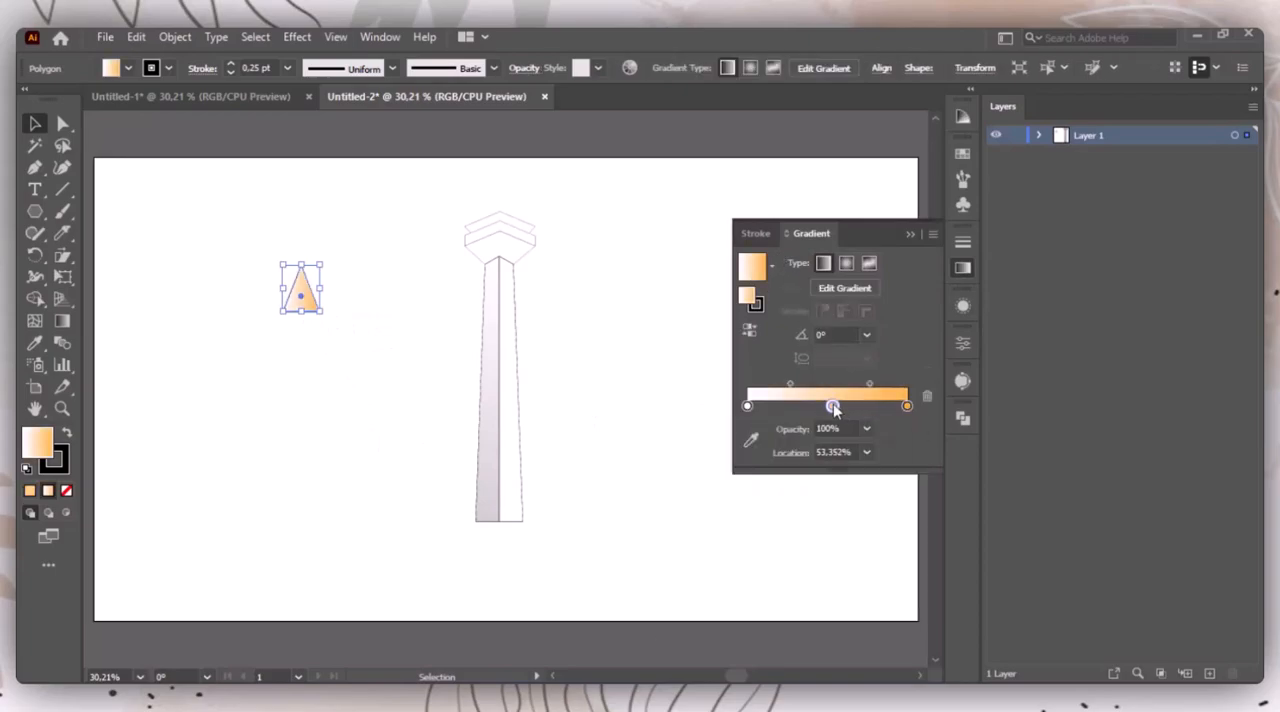
pyautogui.doubleClick(834, 407)
pyautogui.click(835, 408)
pyautogui.doubleClick(835, 408)
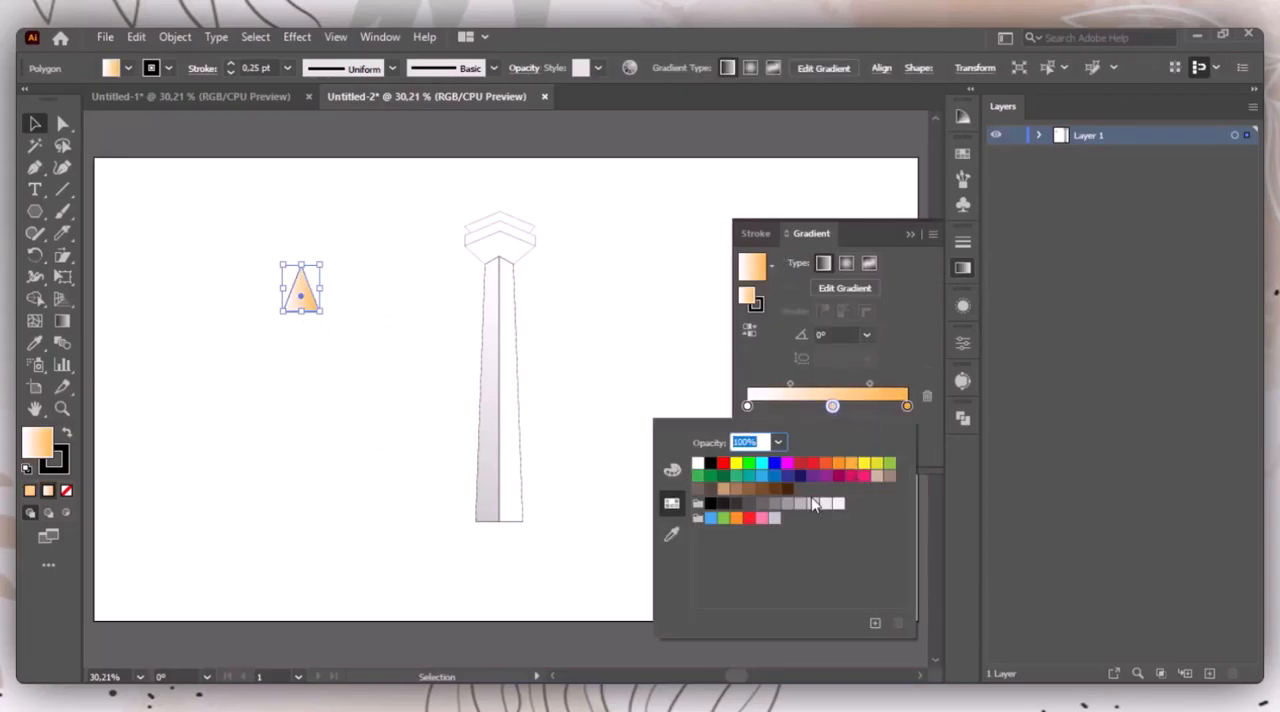
pyautogui.click(827, 465)
# Step: Rearrange the triangle's gradient to run from orange-red through yellow to light orange, with the first midpoint at 33.6242%
pyautogui.click(748, 405)
pyautogui.click(748, 406)
pyautogui.doubleClick(748, 406)
pyautogui.click(866, 467)
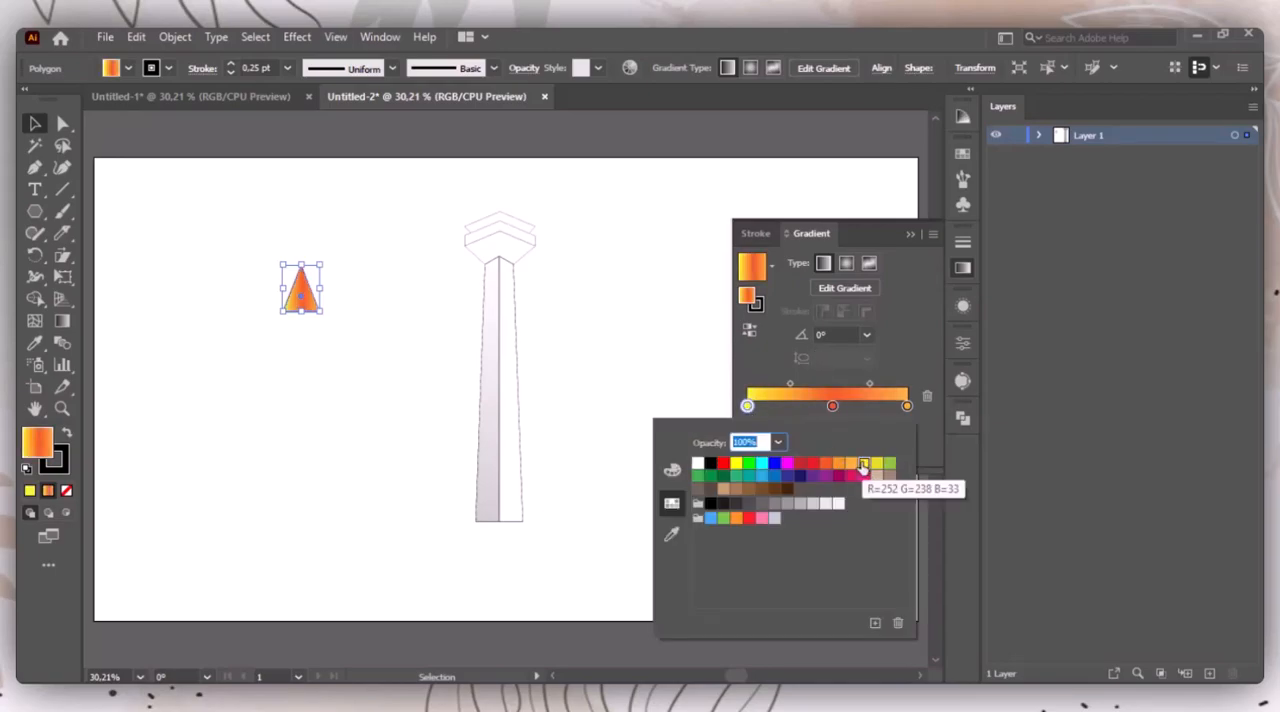
pyautogui.click(832, 406)
pyautogui.moveTo(832, 406); pyautogui.dragTo(780, 386)
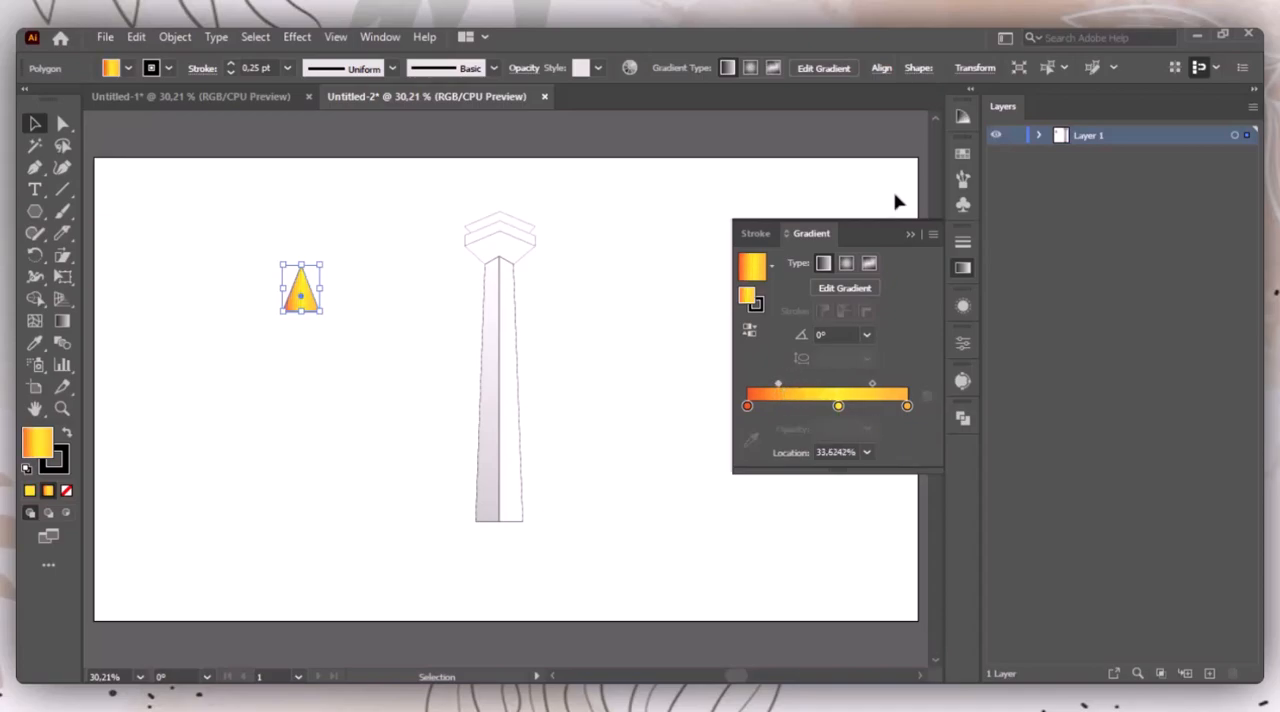
pyautogui.click(910, 234)
# Step: Start a Roughen effect on the triangle with smooth points and a detail of 2 per inch
pyautogui.click(297, 37)
pyautogui.moveTo(388, 185)
pyautogui.click(542, 228)
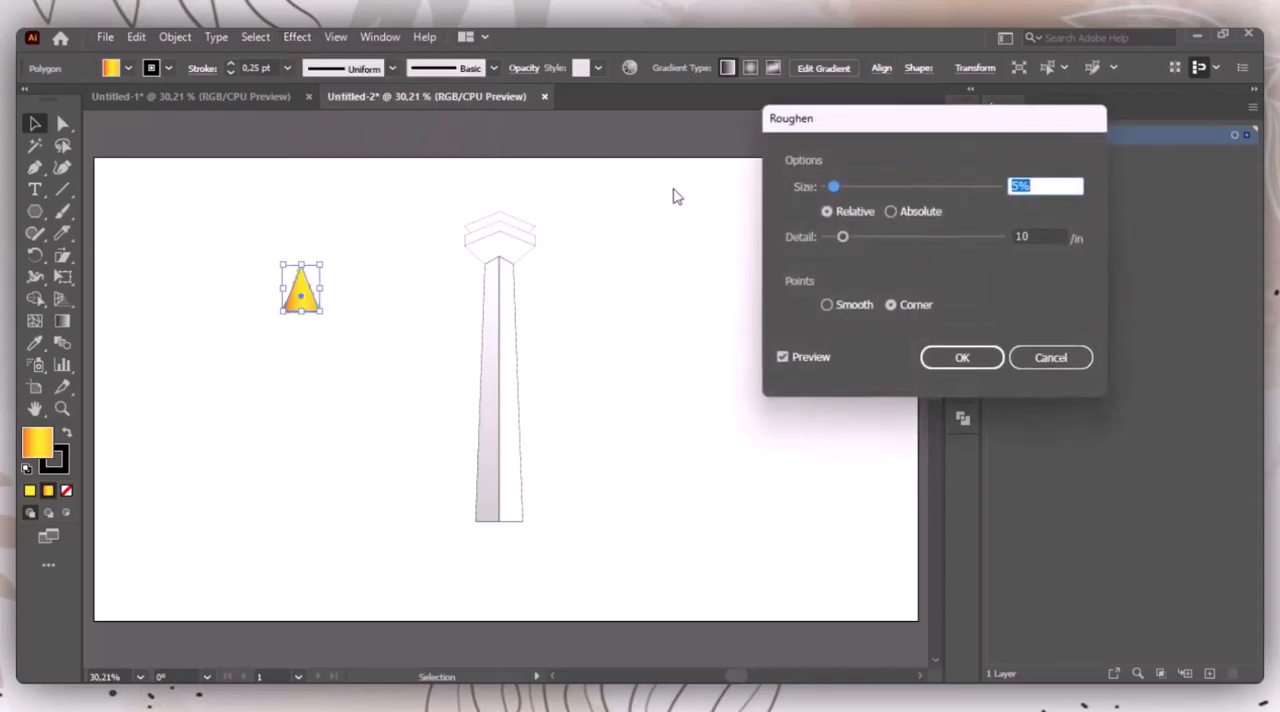
pyautogui.click(828, 306)
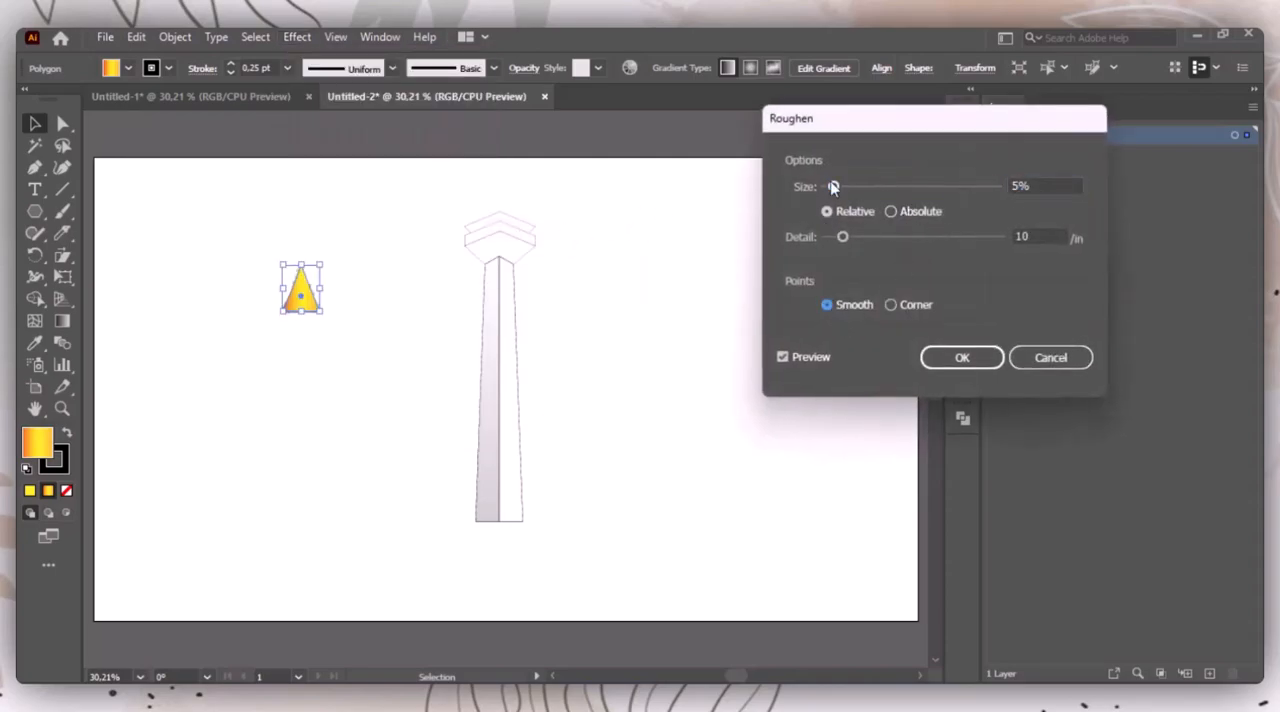
pyautogui.click(826, 240)
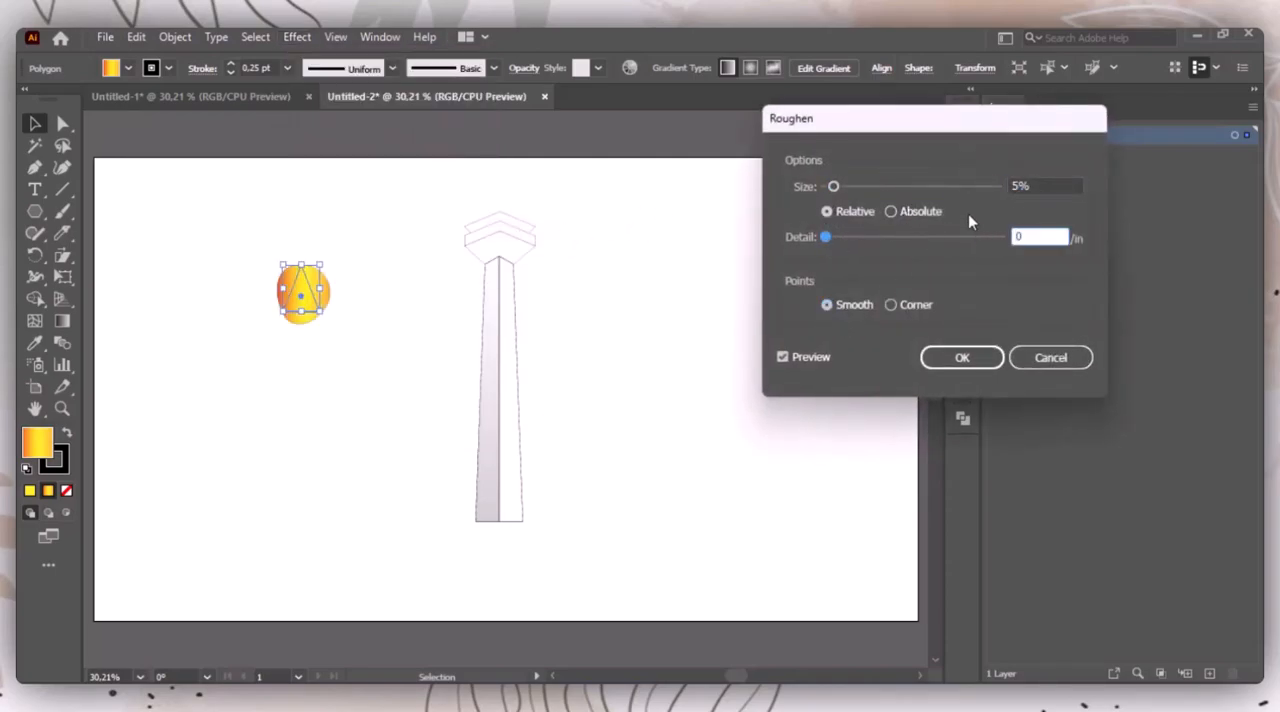
pyautogui.press('Up')
pyautogui.press('Up')
# Step: Switch the Roughen size to absolute and set it to 3 px
pyautogui.click(891, 213)
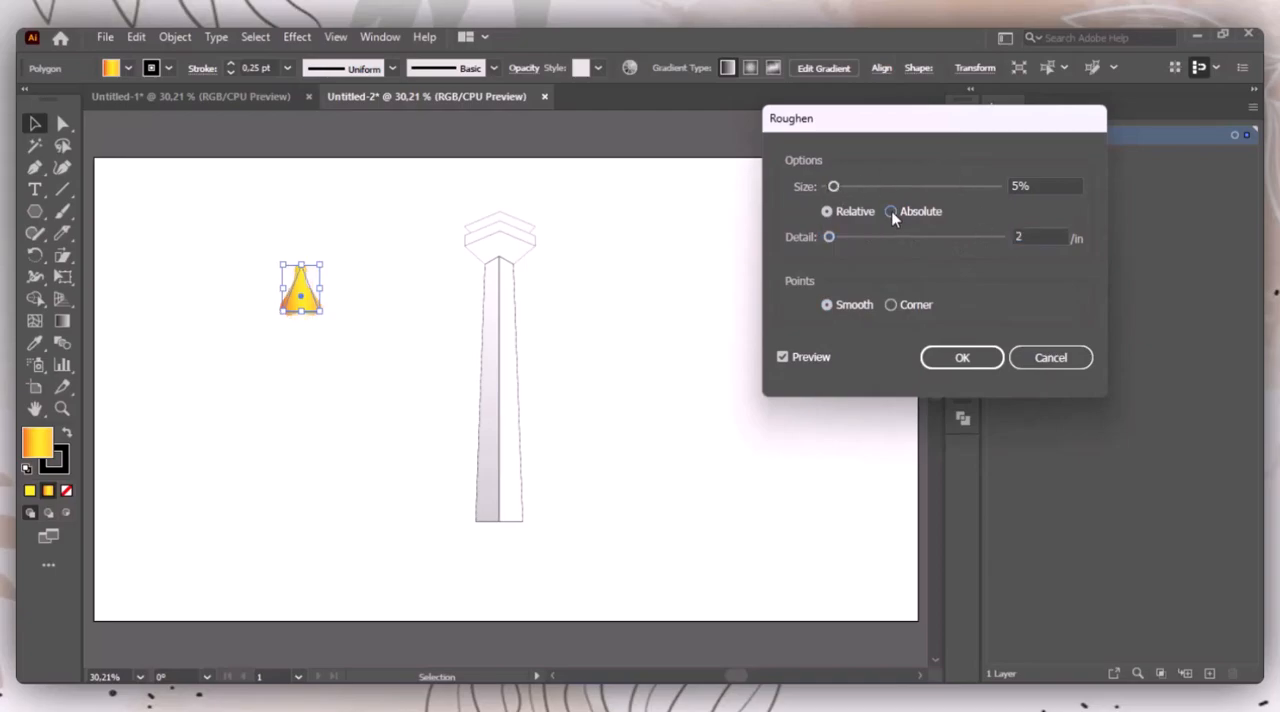
pyautogui.click(835, 187)
pyautogui.press('Up')
pyautogui.press('Up')
pyautogui.press('Up')
pyautogui.press('Up')
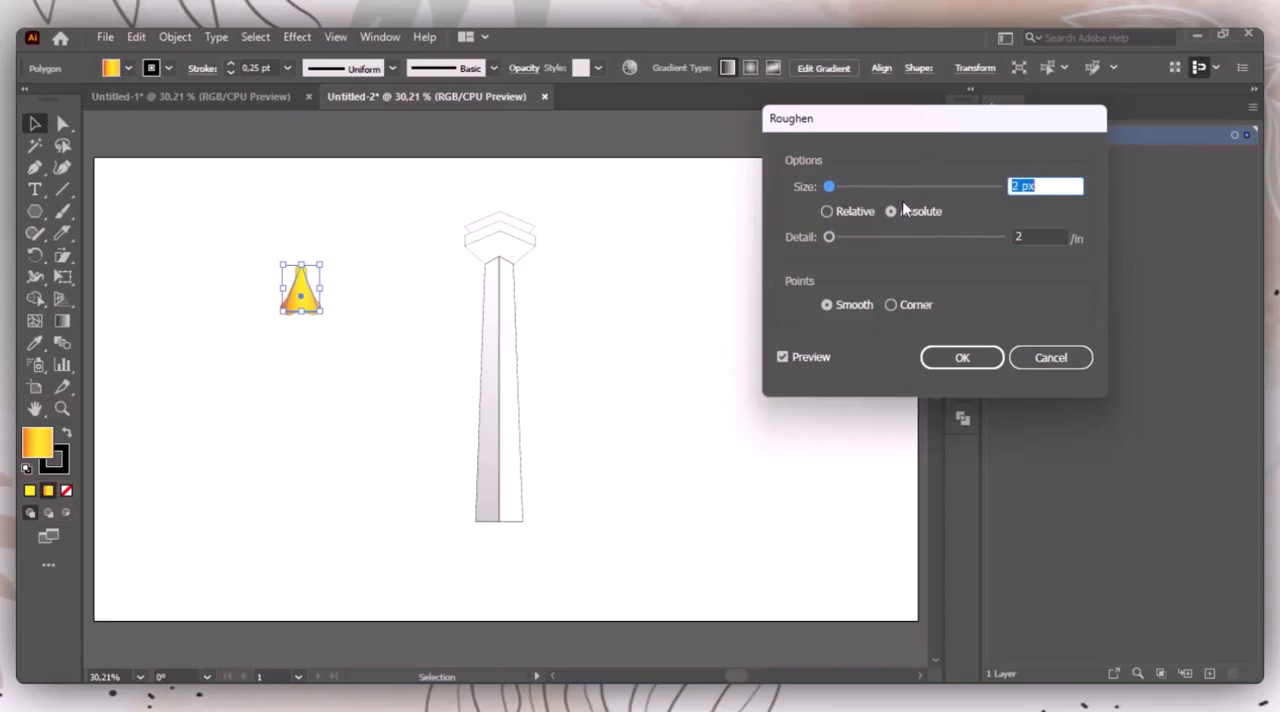
# Step: Apply the Roughen effect with a detail of 4 per inch, corner points and a relative size of 3%
pyautogui.click(830, 237)
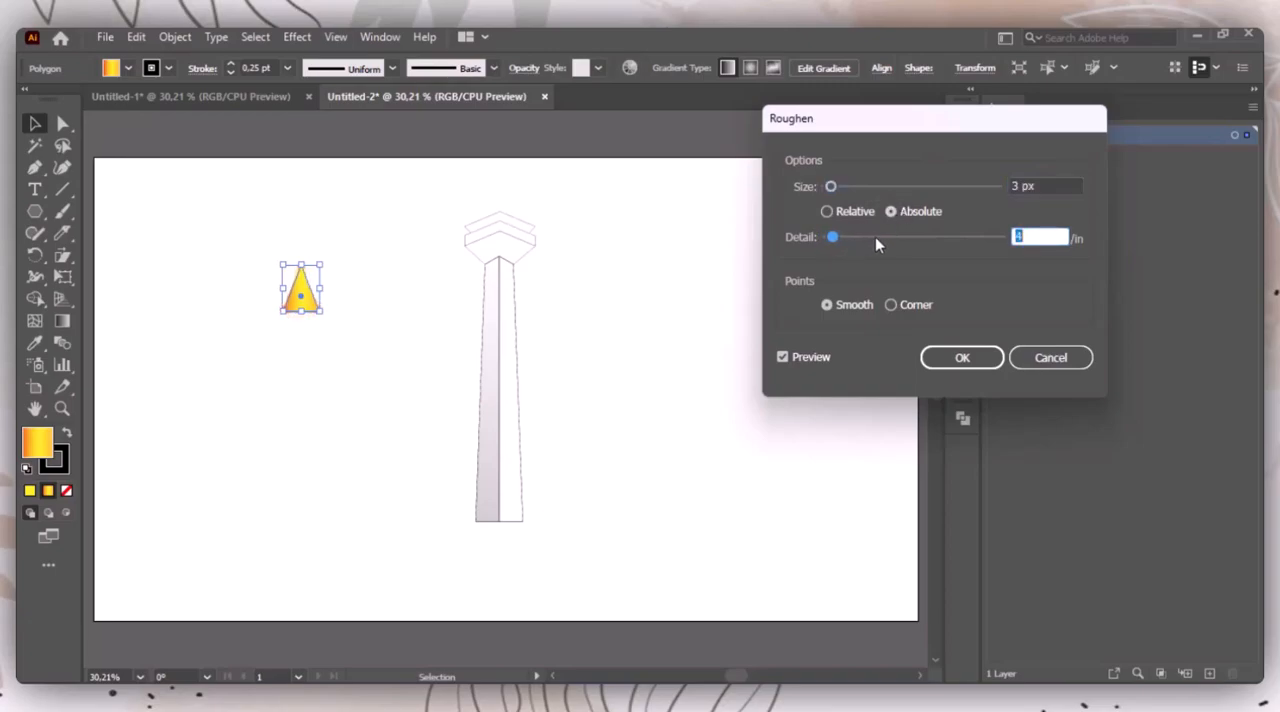
pyautogui.click(890, 305)
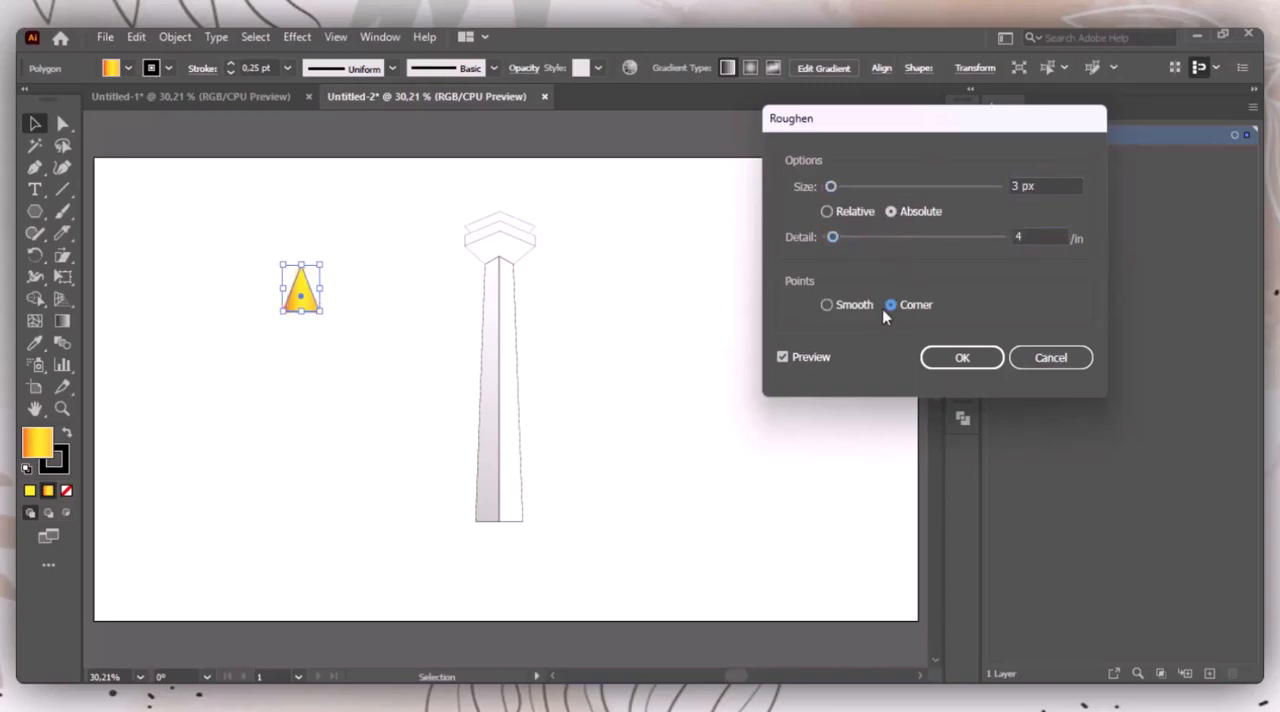
pyautogui.click(826, 212)
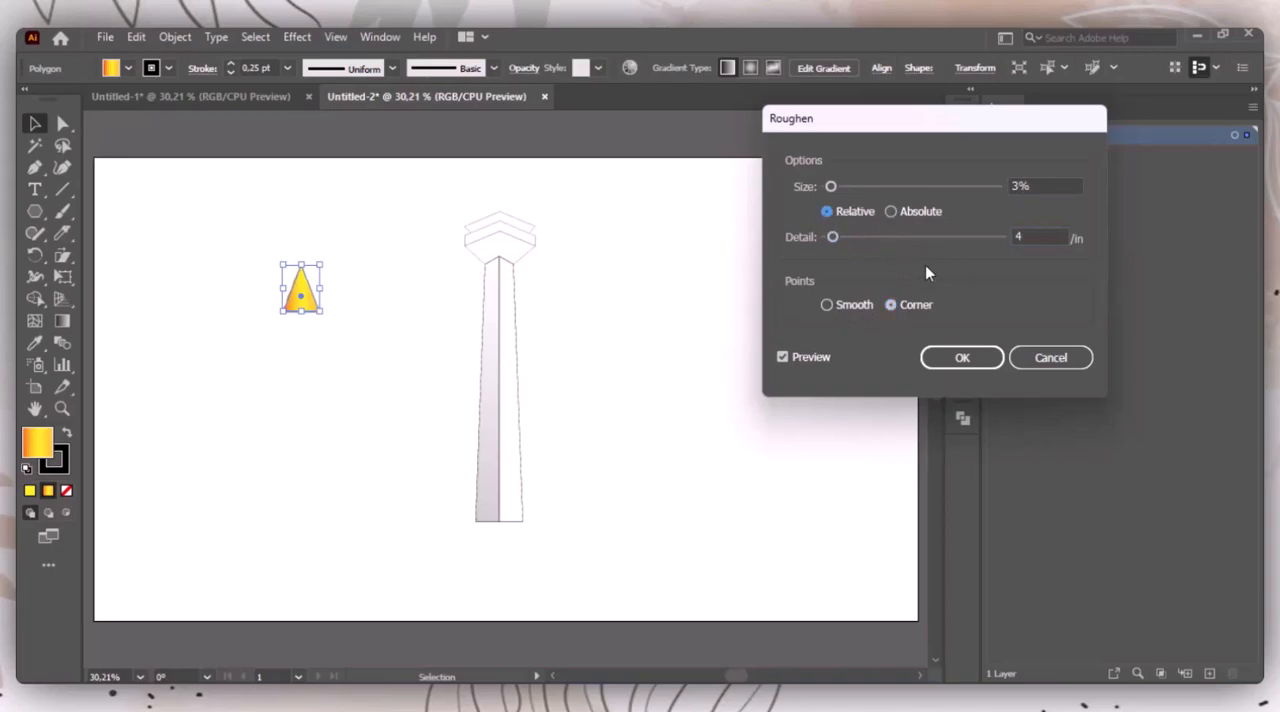
pyautogui.click(937, 362)
# Step: Remove the stroke from the orange-yellow triangle
pyautogui.click(314, 296)
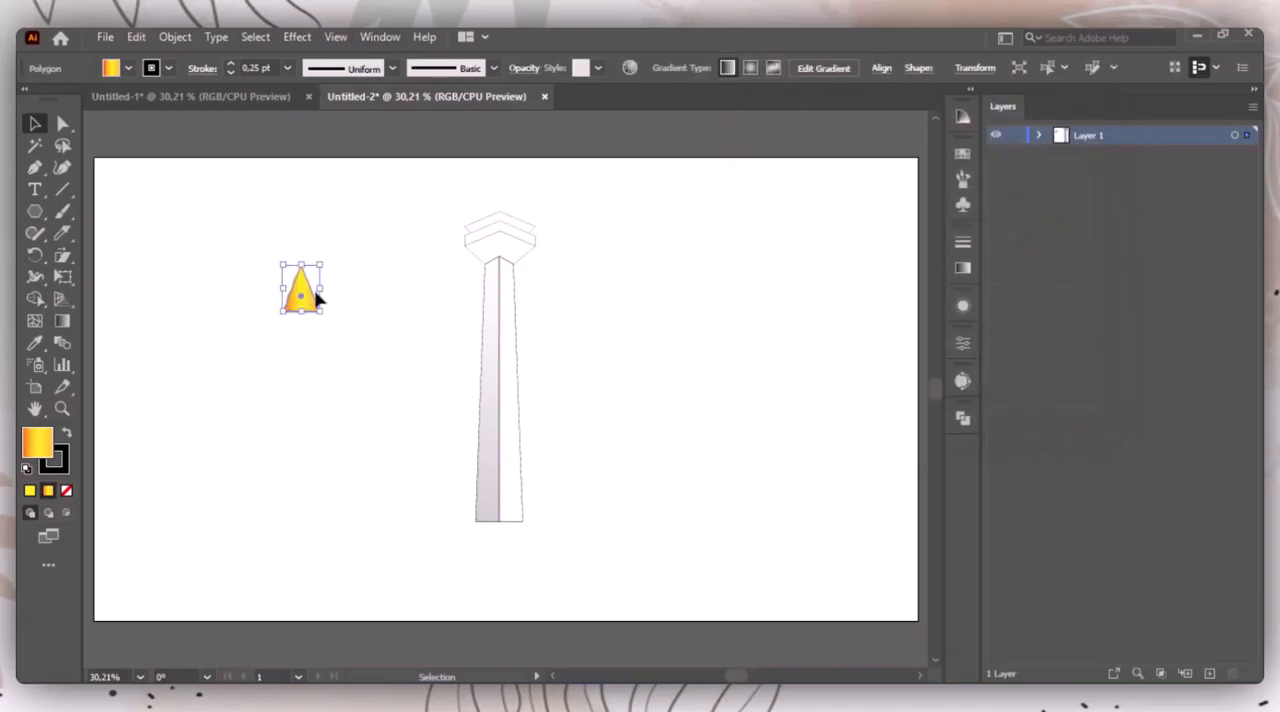
pyautogui.click(66, 469)
pyautogui.click(68, 491)
pyautogui.click(417, 332)
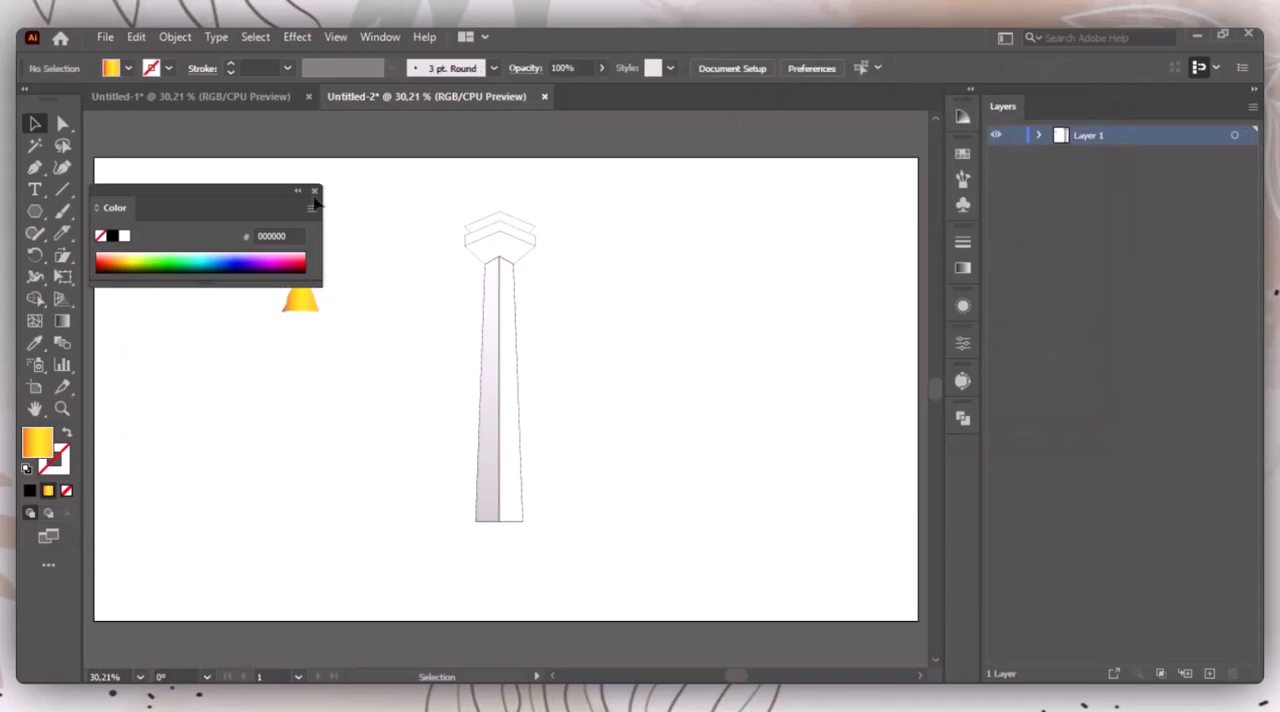
# Step: Send the orange-yellow triangle to the back and centre it on top of the tower's head as a flame
pyautogui.rightClick(300, 312)
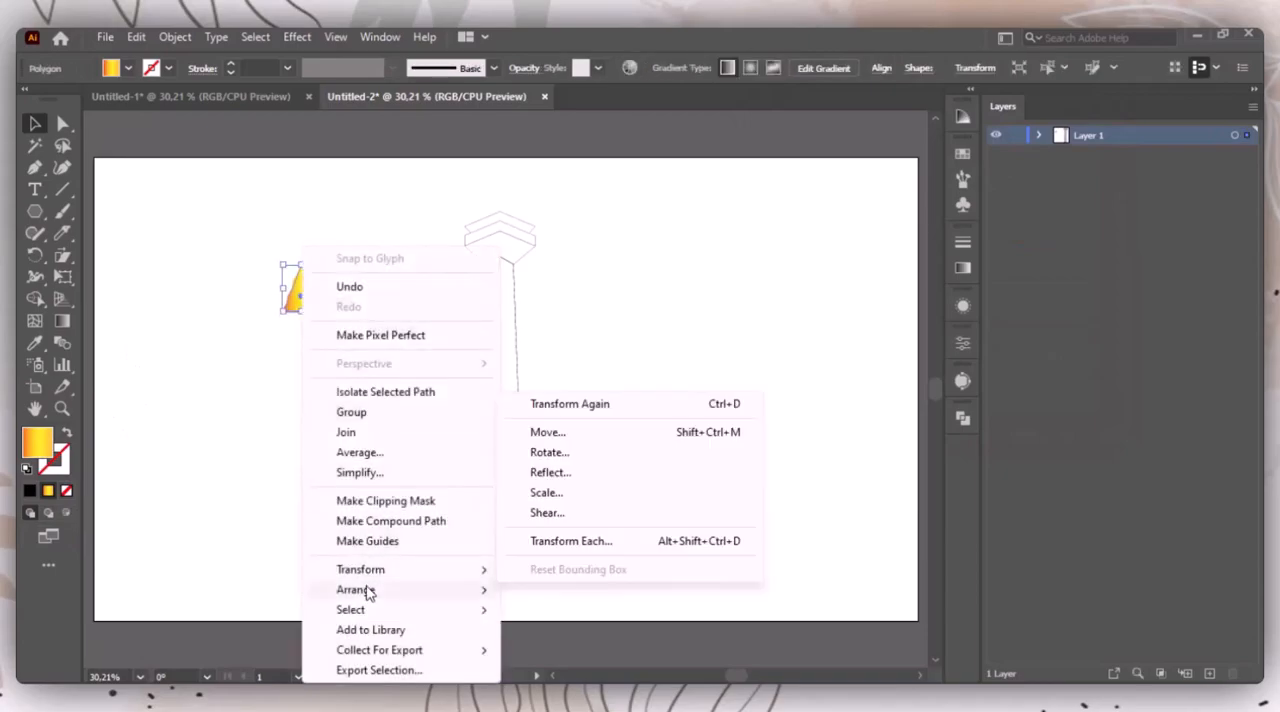
pyautogui.moveTo(366, 591)
pyautogui.click(592, 651)
pyautogui.moveTo(300, 298); pyautogui.dragTo(502, 218)
pyautogui.click(686, 265)
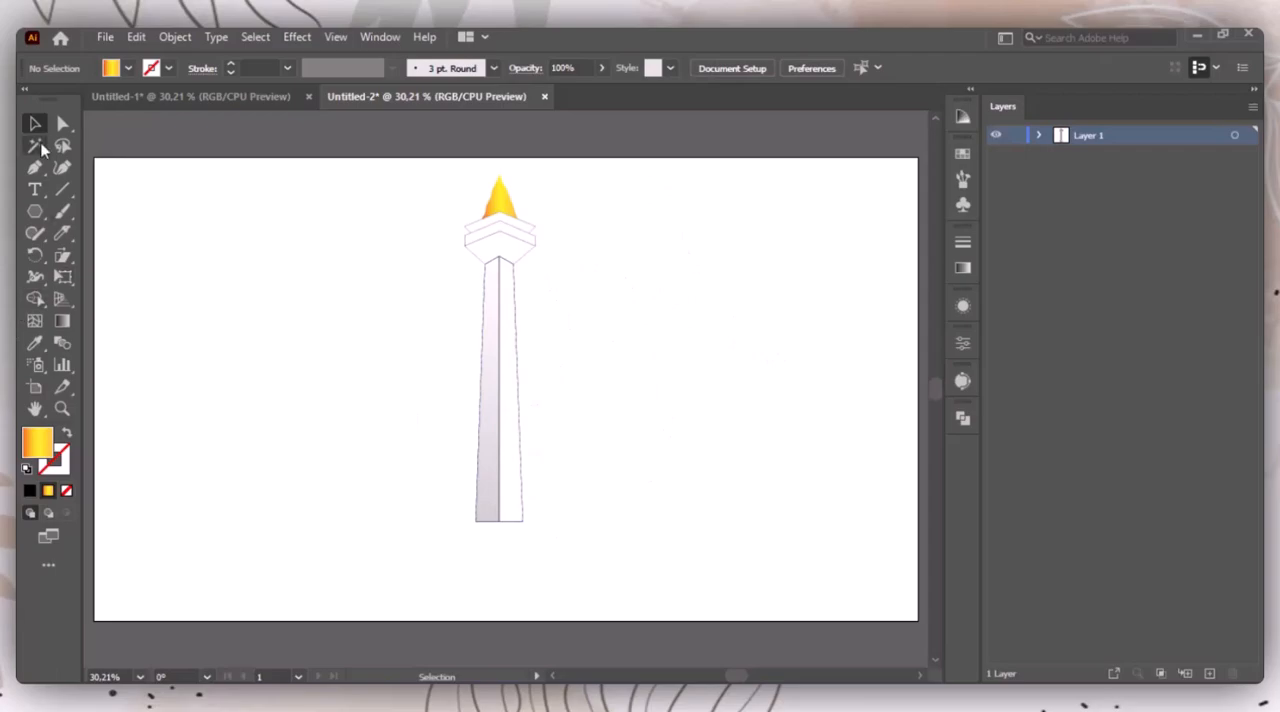
# Step: Create a five-sided polygon with a 50 px radius and copy the shaft's light grey gradient and outline onto it
pyautogui.click(37, 211)
pyautogui.click(256, 400)
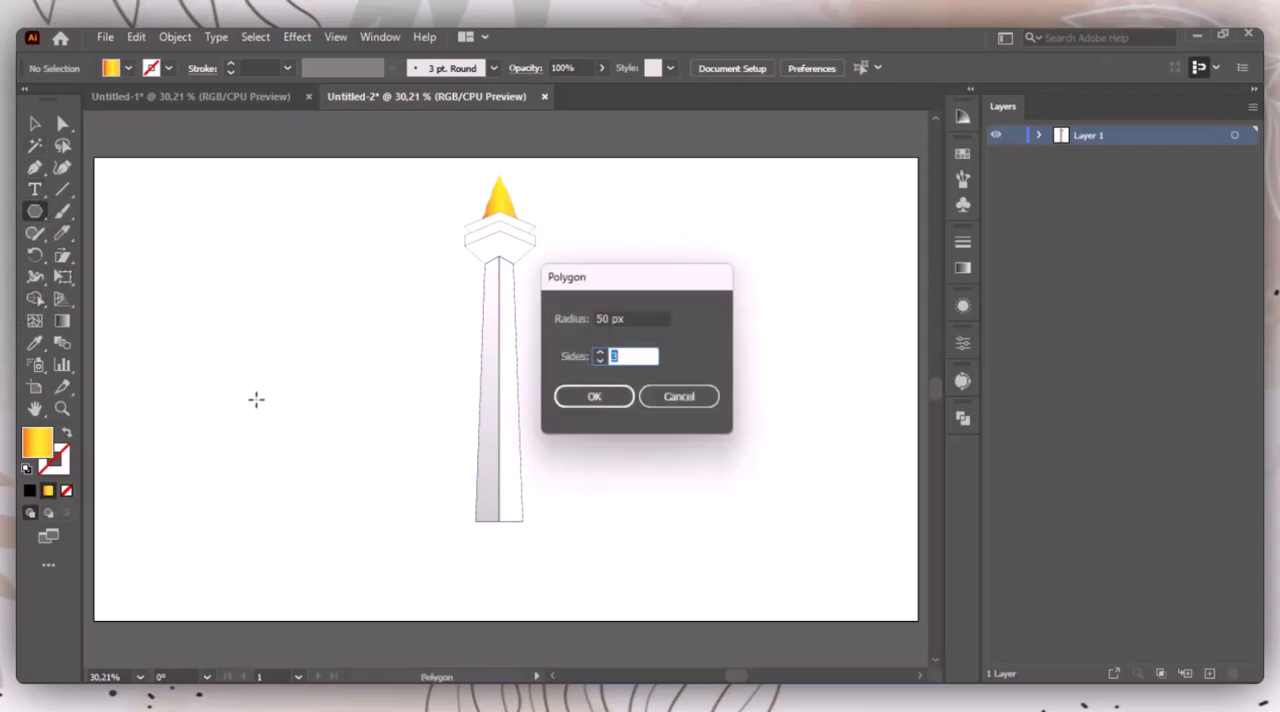
pyautogui.write('5')
pyautogui.press('Return')
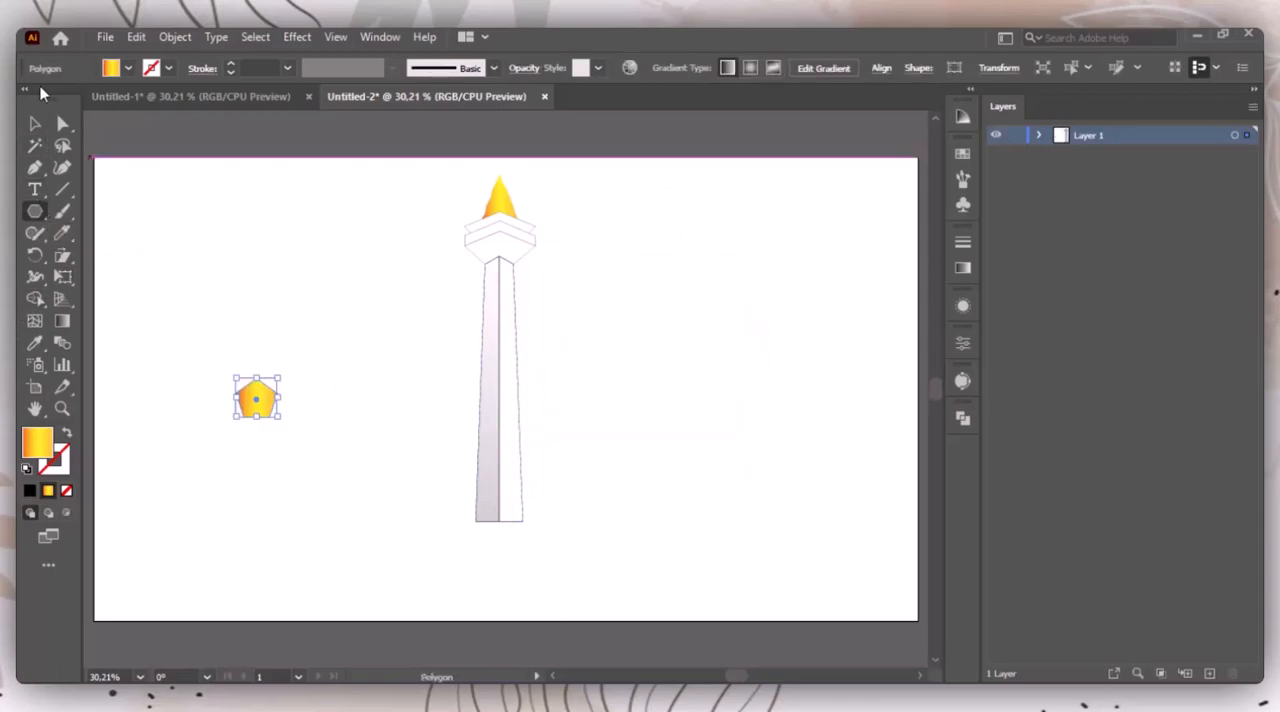
pyautogui.click(29, 490)
pyautogui.click(314, 191)
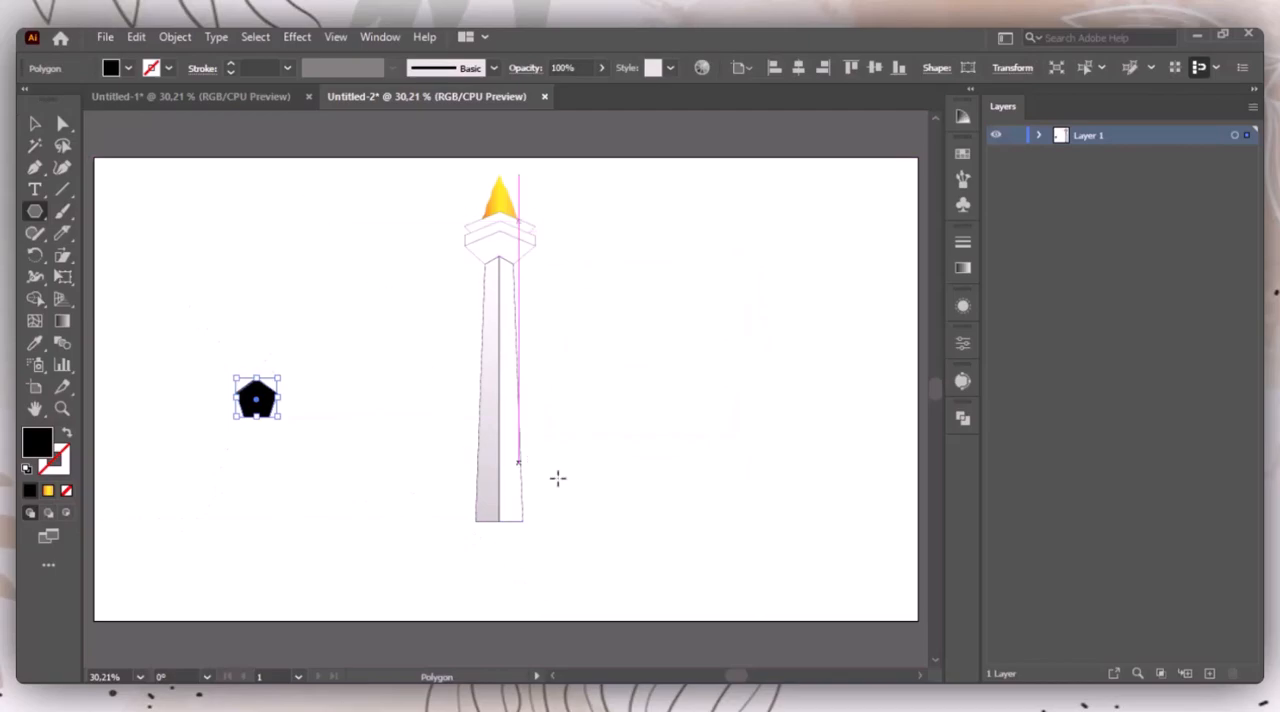
pyautogui.press('i')
pyautogui.click(497, 446)
# Step: Stretch the new pentagon into a wide, flat base and place it centred over the foot of the tower
pyautogui.press('v')
pyautogui.moveTo(278, 400); pyautogui.dragTo(460, 410)
pyautogui.moveTo(355, 403); pyautogui.dragTo(508, 520)
pyautogui.click(730, 465)
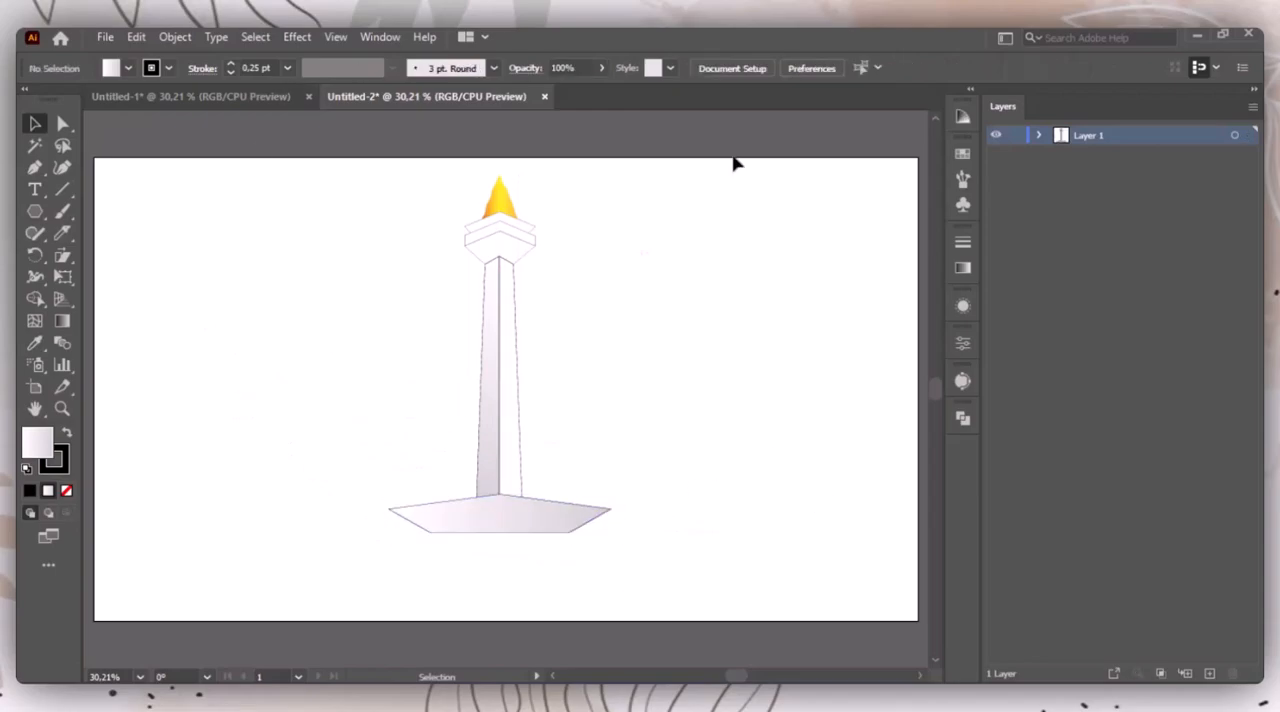
# Step: Widen the base symmetrically about its centre and extend its lower edge slightly downward
pyautogui.click(553, 531)
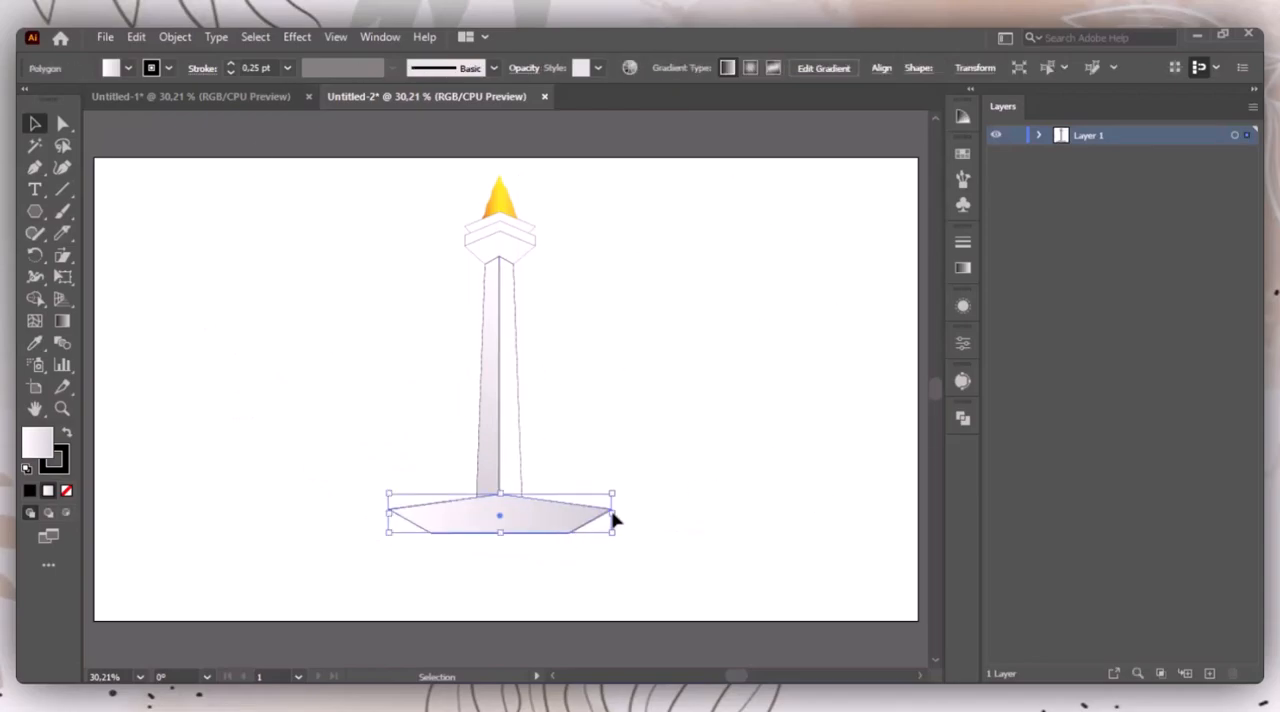
pyautogui.moveTo(614, 519); pyautogui.dragTo(636, 519)
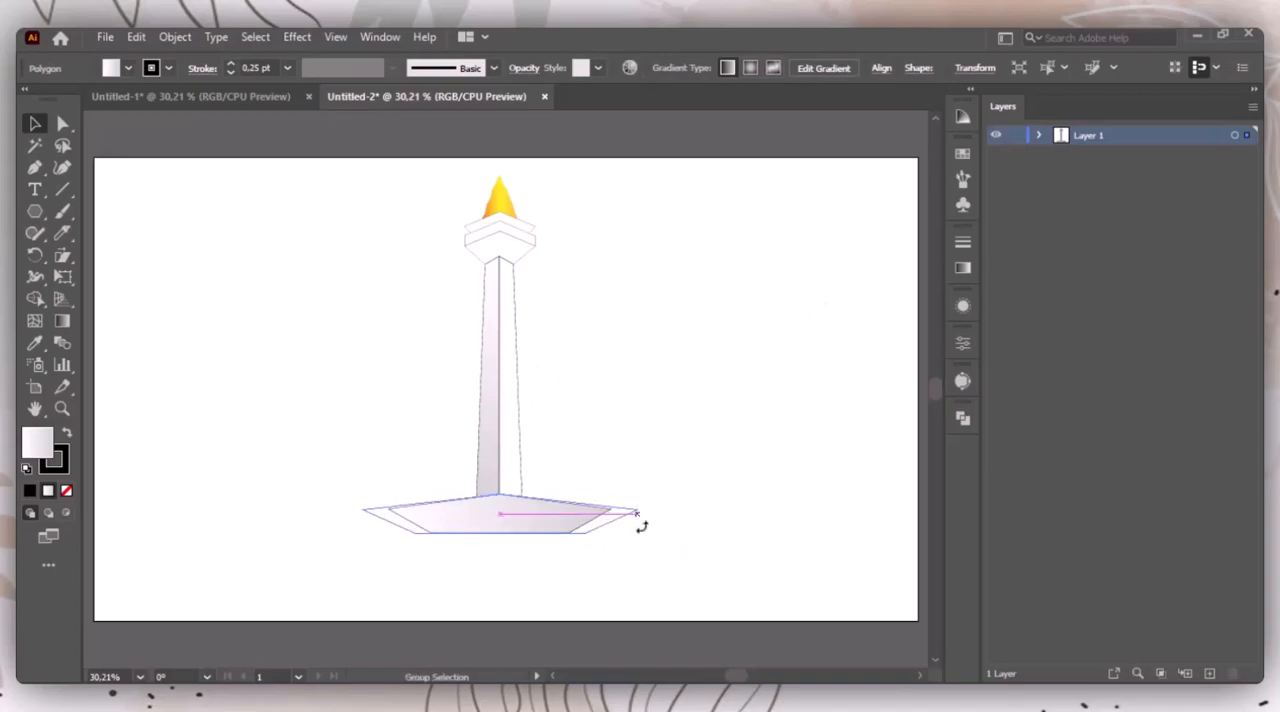
pyautogui.moveTo(500, 532); pyautogui.dragTo(500, 540)
pyautogui.click(755, 488)
pyautogui.moveTo(717, 439); pyautogui.dragTo(692, 402)
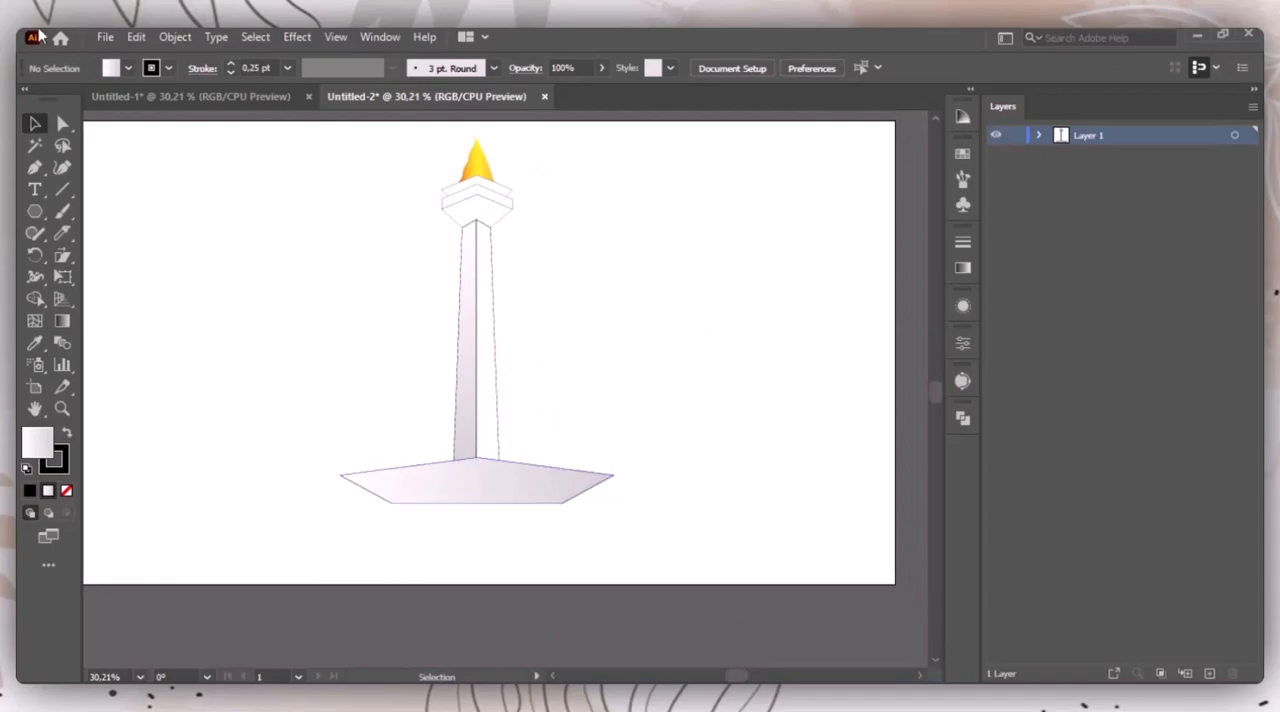
pyautogui.click(474, 497)
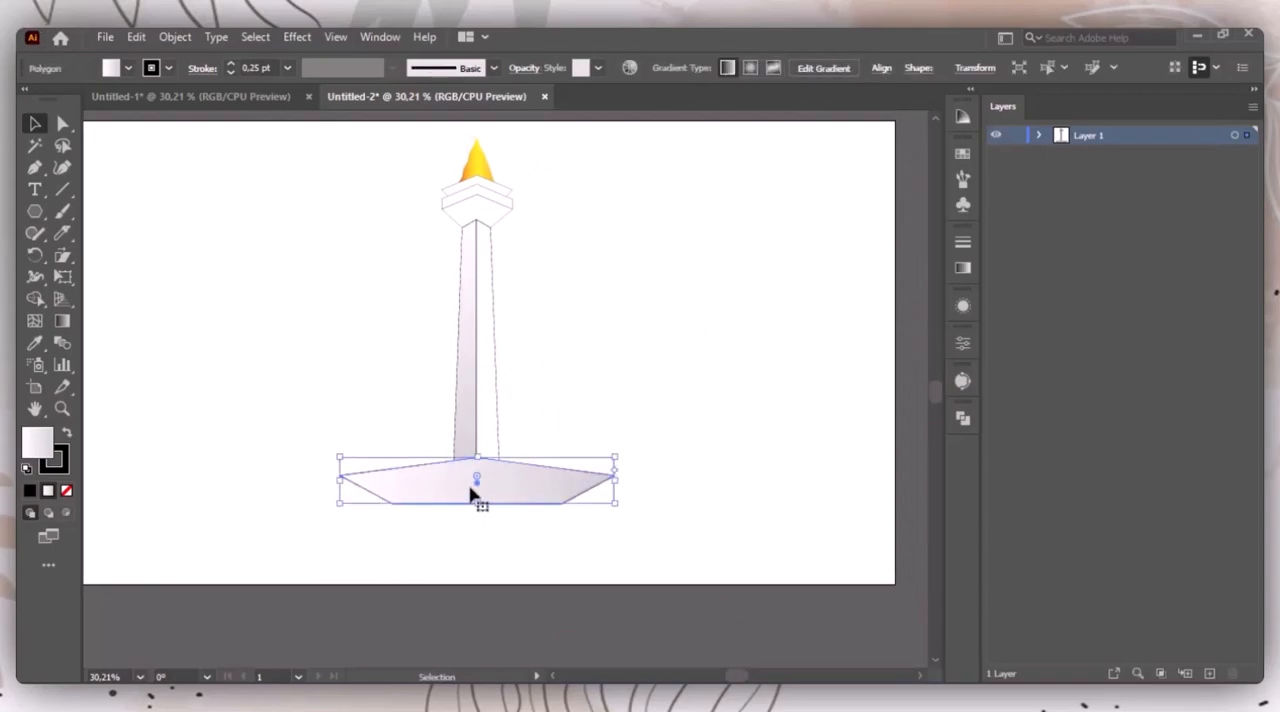
pyautogui.click(477, 546)
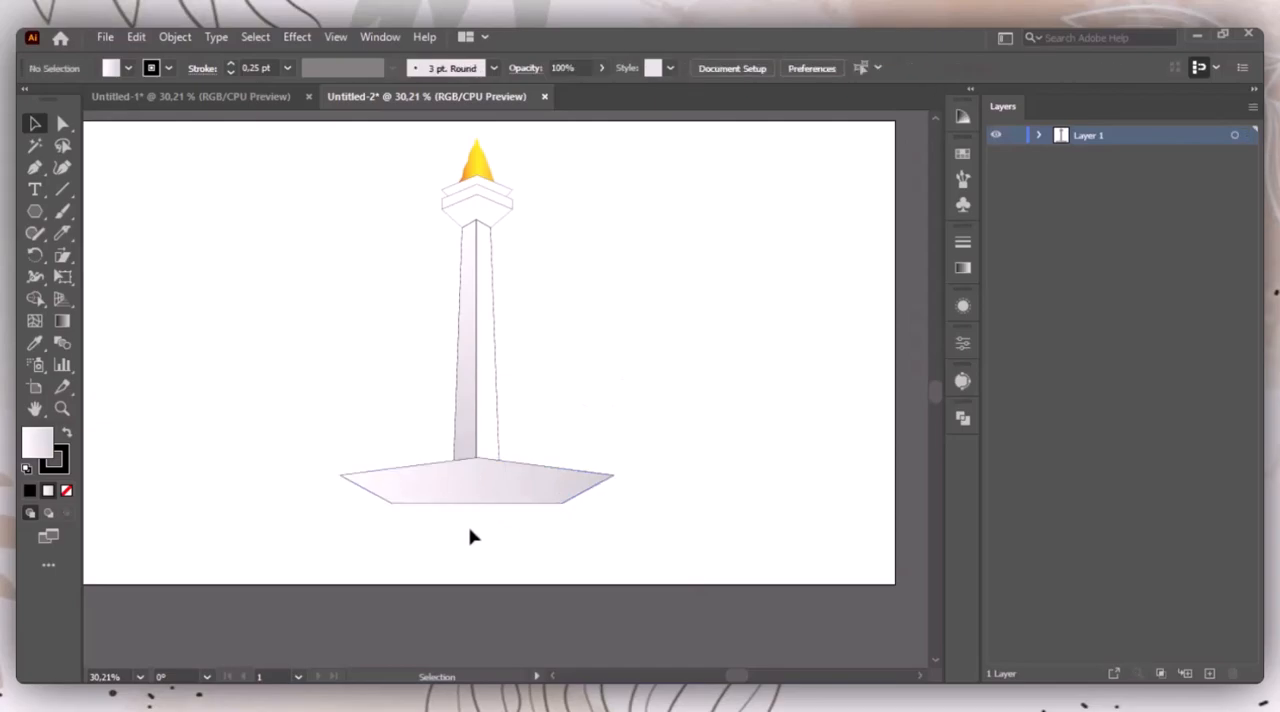
# Step: Create another five-sided polygon with a 50 px radius below the base's lower-left corner
pyautogui.click(35, 211)
pyautogui.click(377, 546)
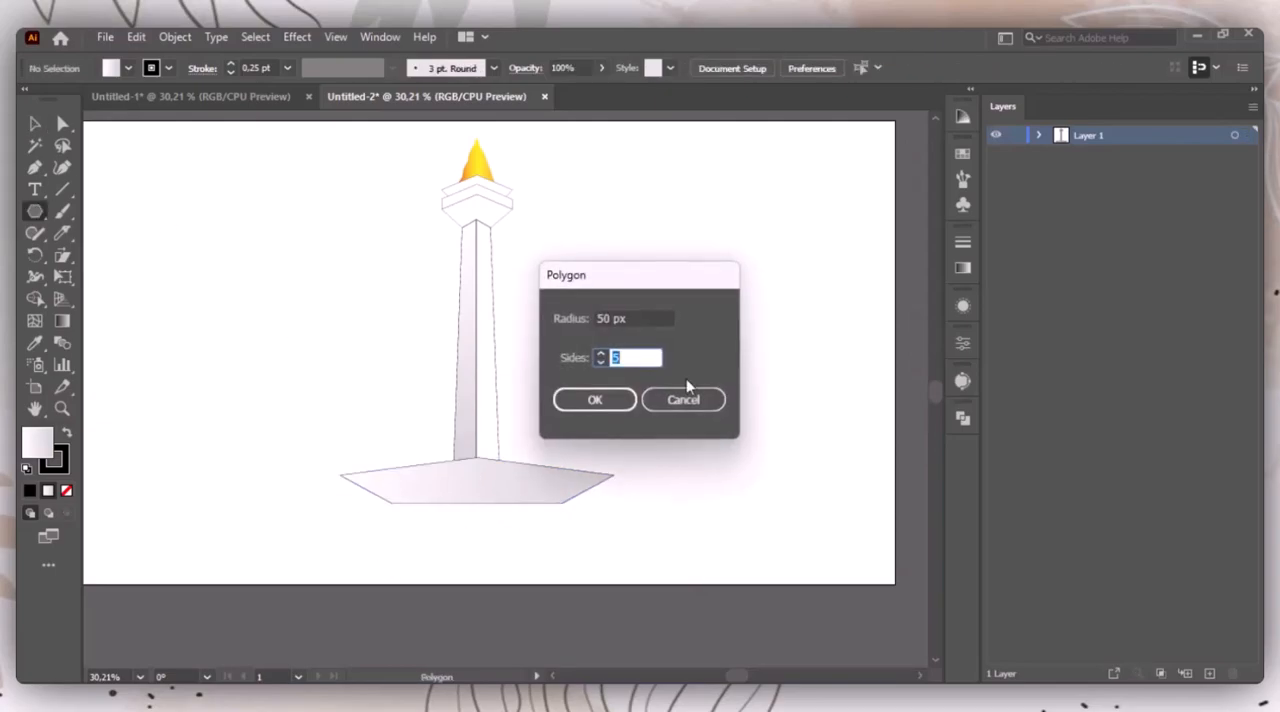
pyautogui.click(628, 405)
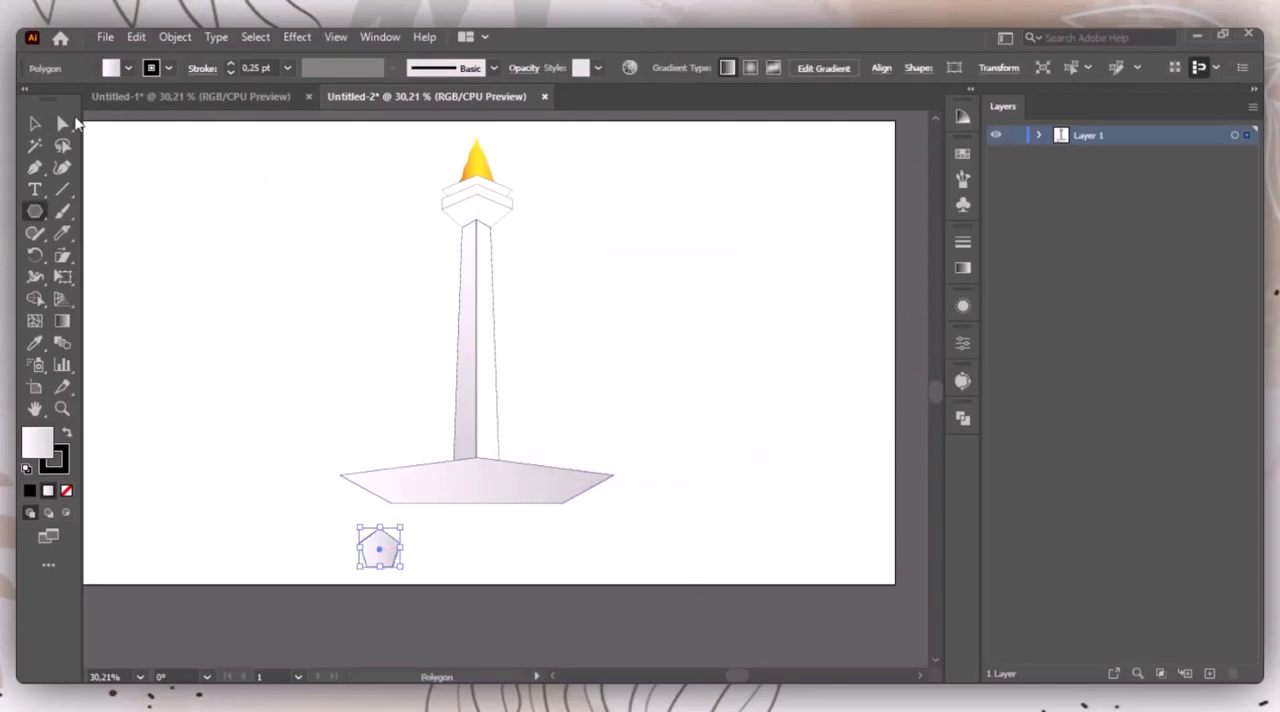
# Step: Delete the small pentagon's top anchor point and flip the resulting trapezoid vertically
pyautogui.moveTo(35, 167); pyautogui.dragTo(130, 209)
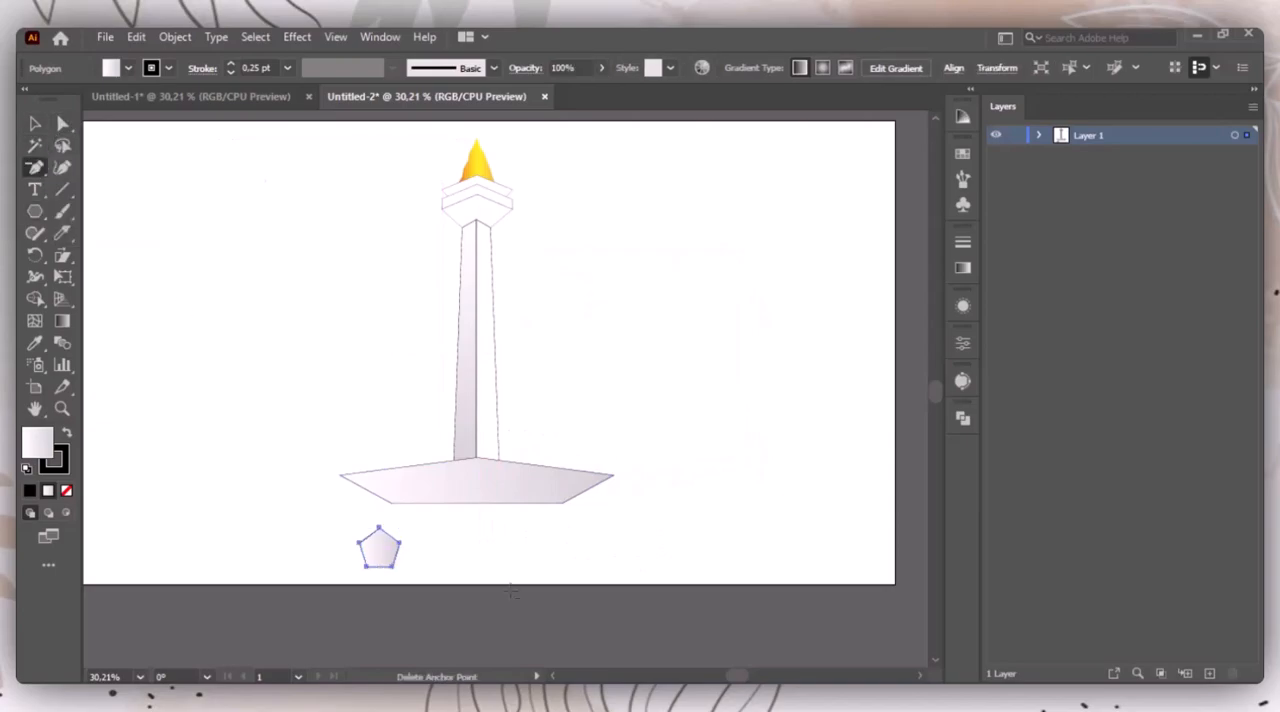
pyautogui.click(379, 527)
pyautogui.press('v')
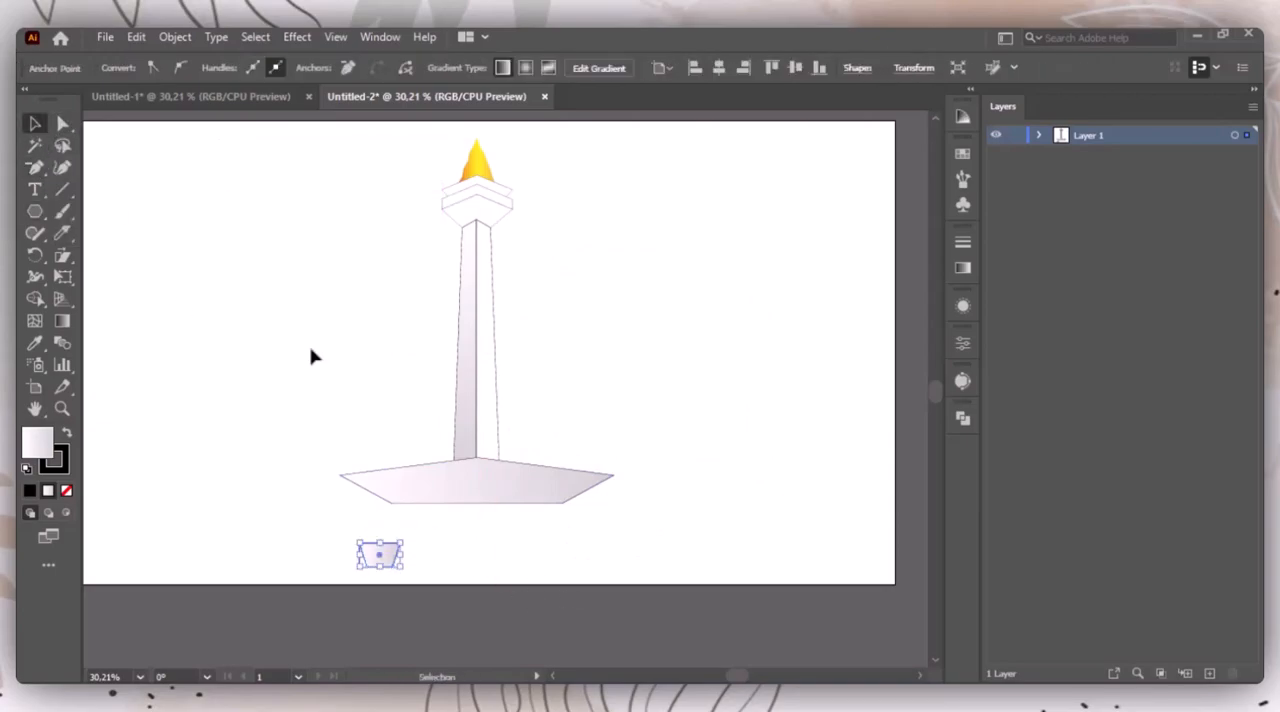
pyautogui.click(965, 345)
pyautogui.click(931, 106)
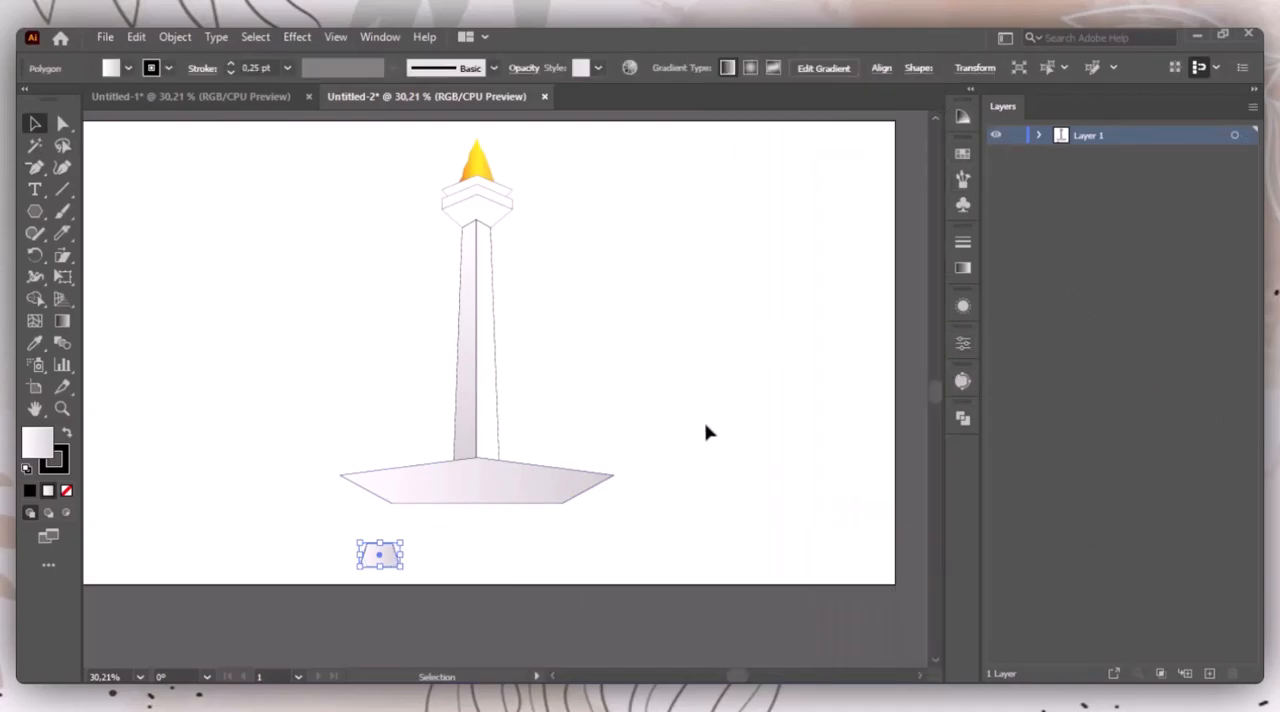
# Step: Stretch the small trapezoid to the base's full width and place it centred directly under the base's lower edge
pyautogui.moveTo(404, 556); pyautogui.dragTo(634, 534)
pyautogui.moveTo(471, 554); pyautogui.dragTo(478, 515)
pyautogui.click(680, 530)
pyautogui.click(600, 540)
pyautogui.click(610, 514)
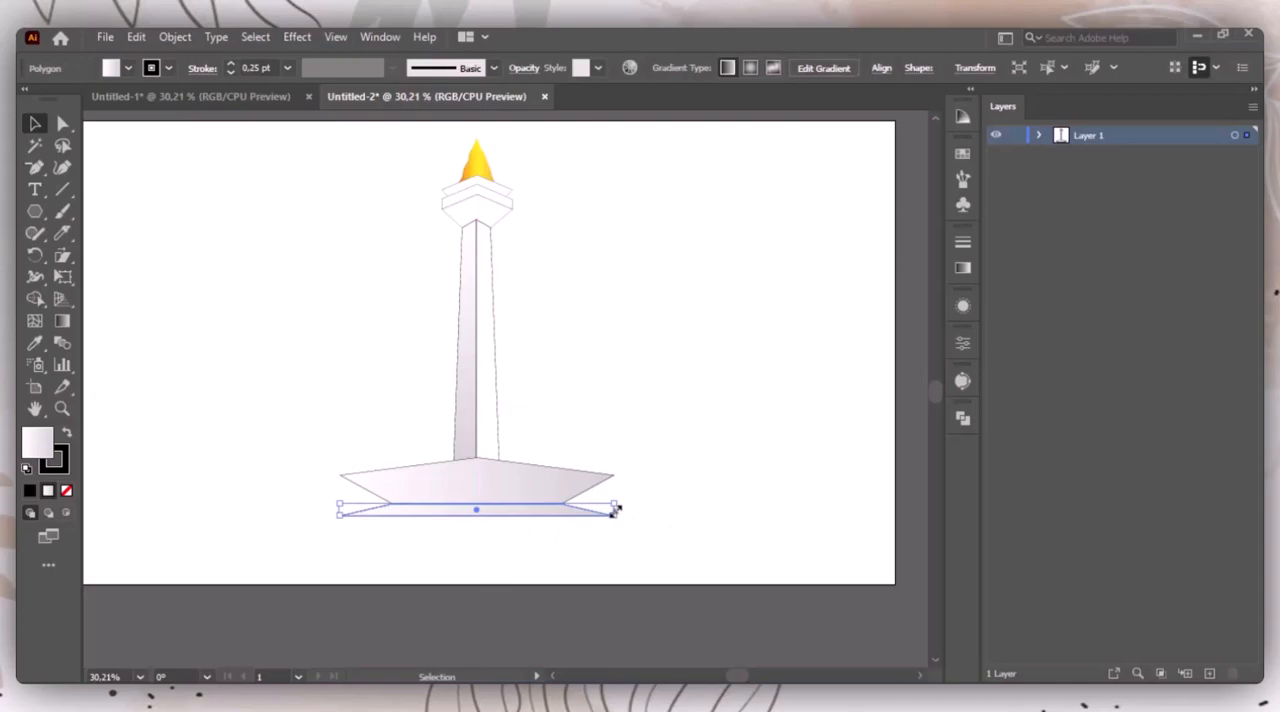
pyautogui.click(711, 532)
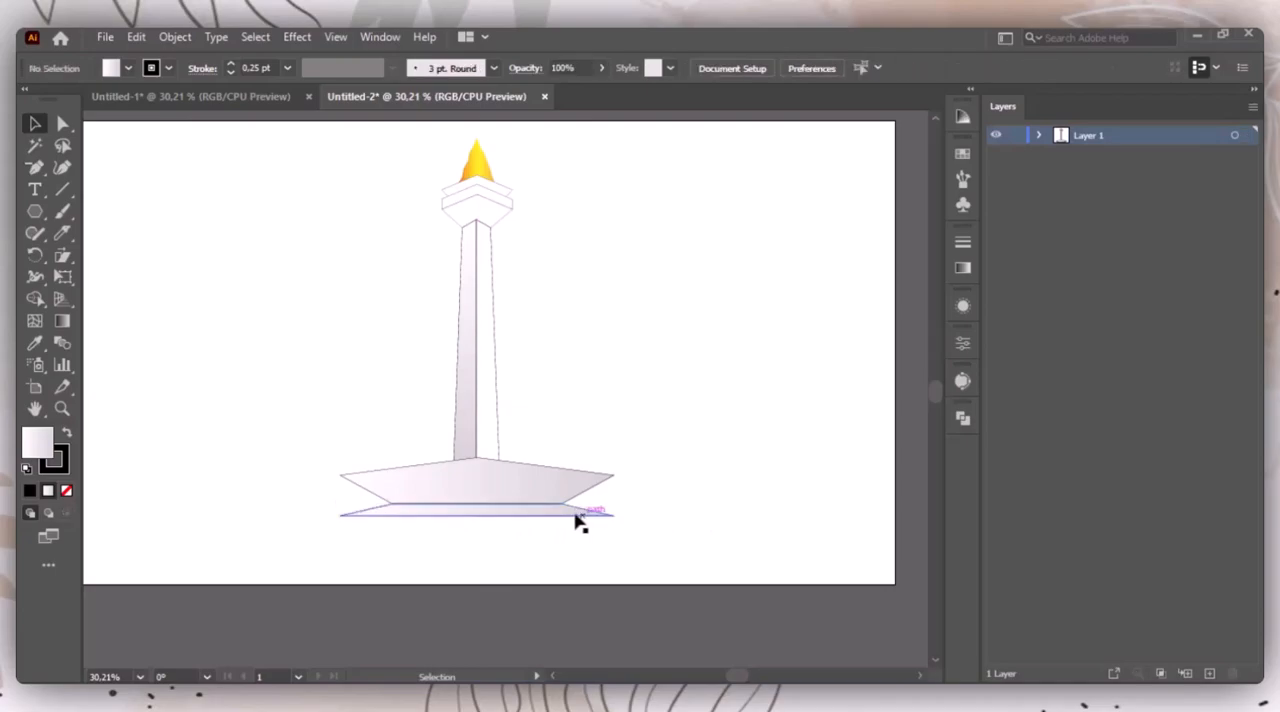
# Step: Narrow the lower trapezoid symmetrically about its centre so it sits inside the base's outer tips
pyautogui.click(610, 512)
pyautogui.moveTo(620, 509); pyautogui.dragTo(588, 504)
pyautogui.click(702, 531)
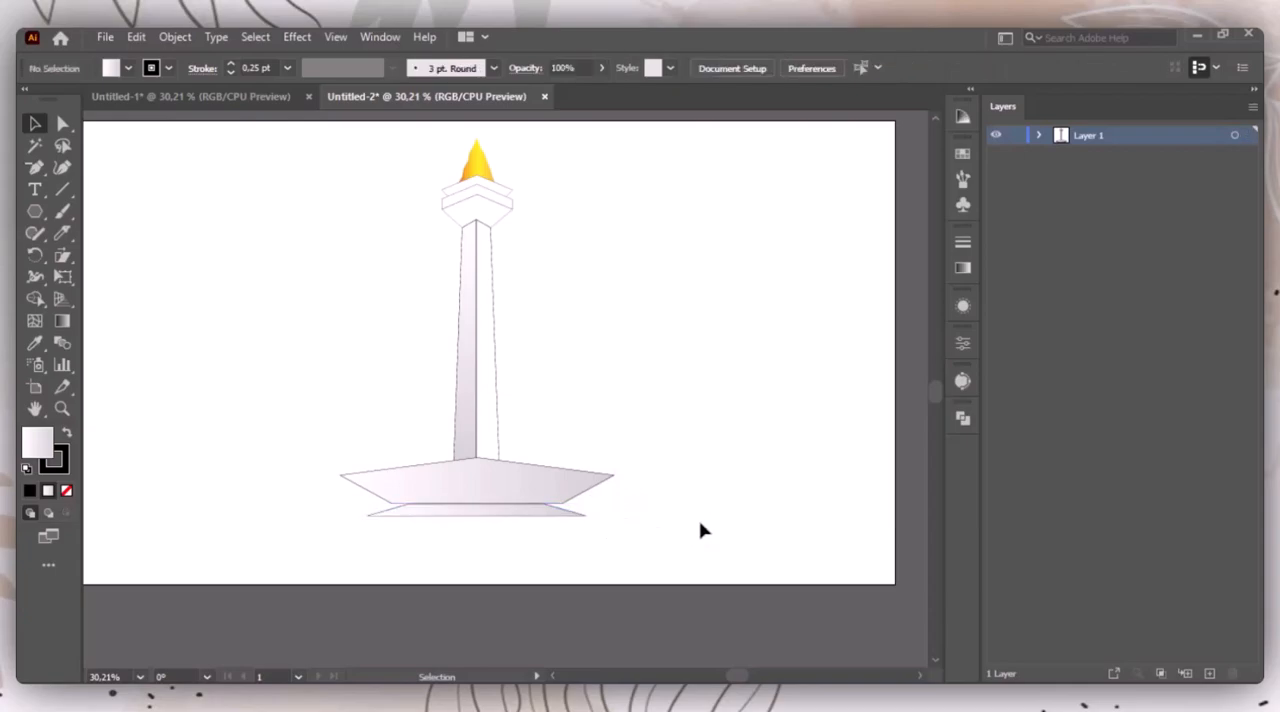
# Step: Move the lower trapezoid's two upper anchor points outward to meet the lower corners of the base polygon
pyautogui.click(566, 516)
pyautogui.hotkey('ctrl', '=')
pyautogui.hotkey('ctrl', '=')
pyautogui.hotkey('ctrl', '=')
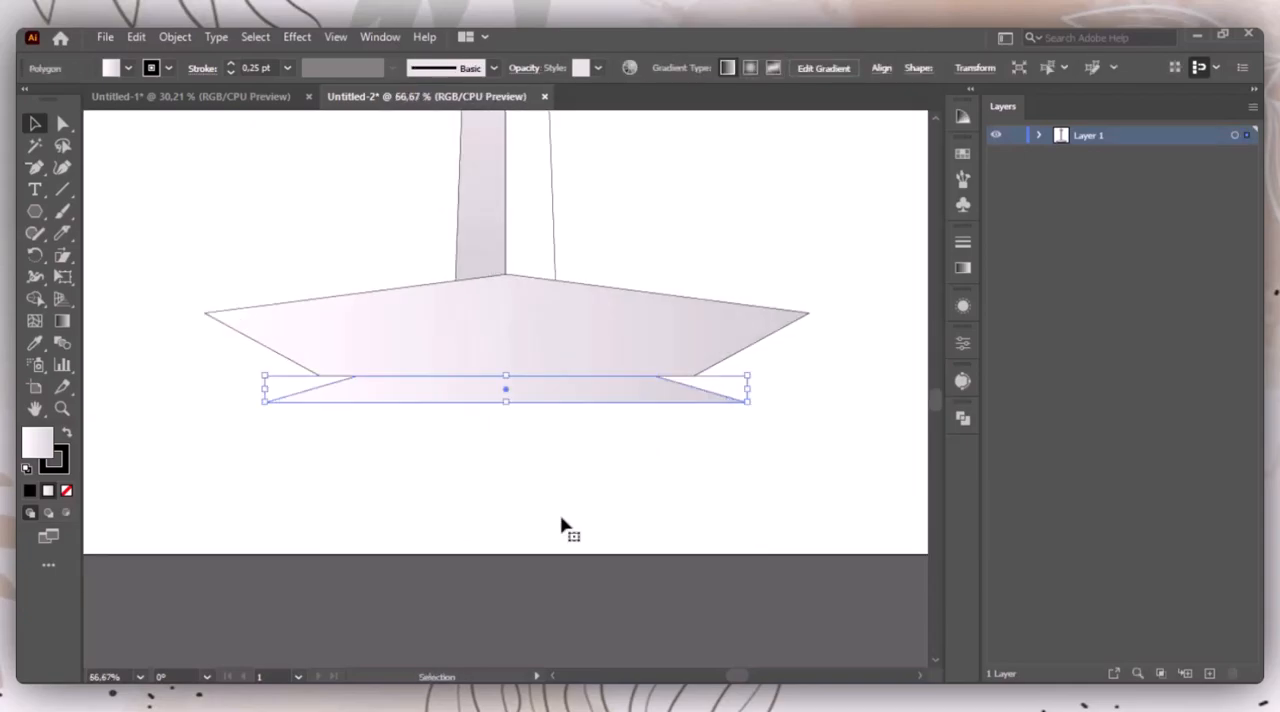
pyautogui.click(62, 123)
pyautogui.moveTo(657, 377); pyautogui.dragTo(695, 377)
pyautogui.moveTo(356, 377); pyautogui.dragTo(318, 375)
pyautogui.press('v')
# Step: Raise the base polygon's peak slightly while keeping its lower edge on the trapezoid
pyautogui.click(574, 349)
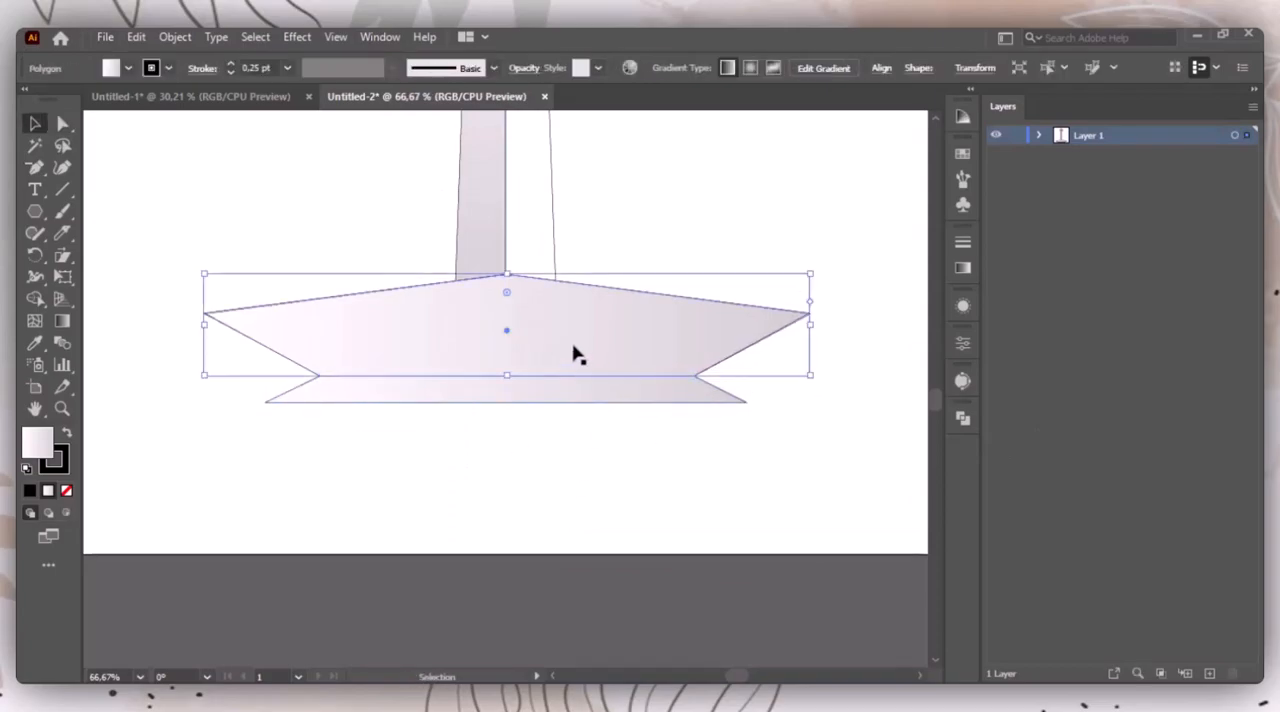
pyautogui.moveTo(507, 274); pyautogui.dragTo(508, 257)
pyautogui.click(610, 540)
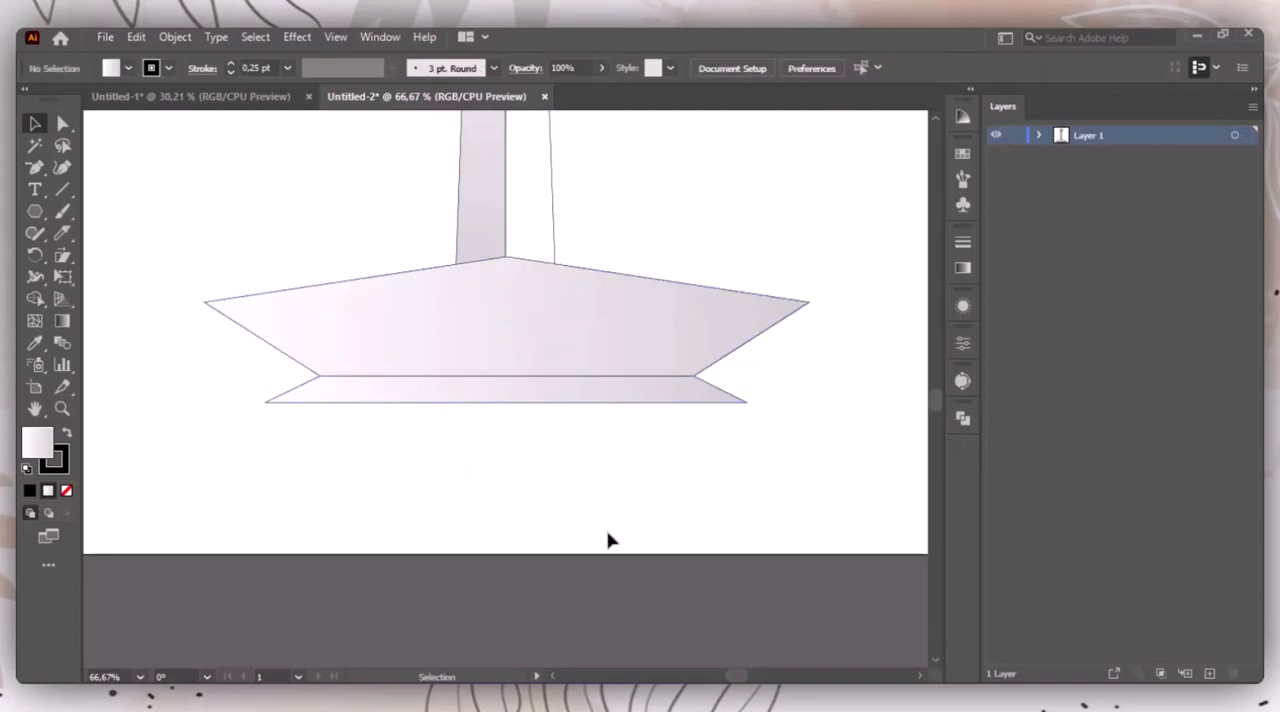
# Step: Paste a copy of the base polygon in place over the original
pyautogui.click(507, 285)
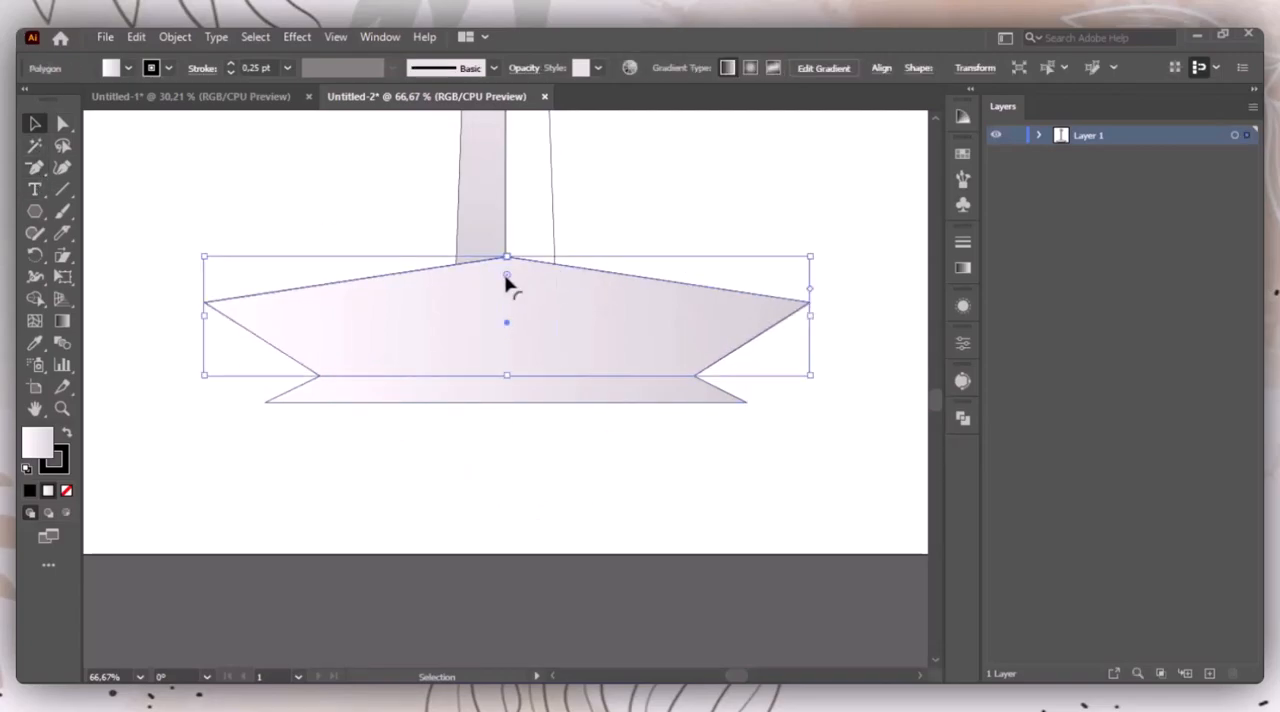
pyautogui.press('a')
pyautogui.click(136, 37)
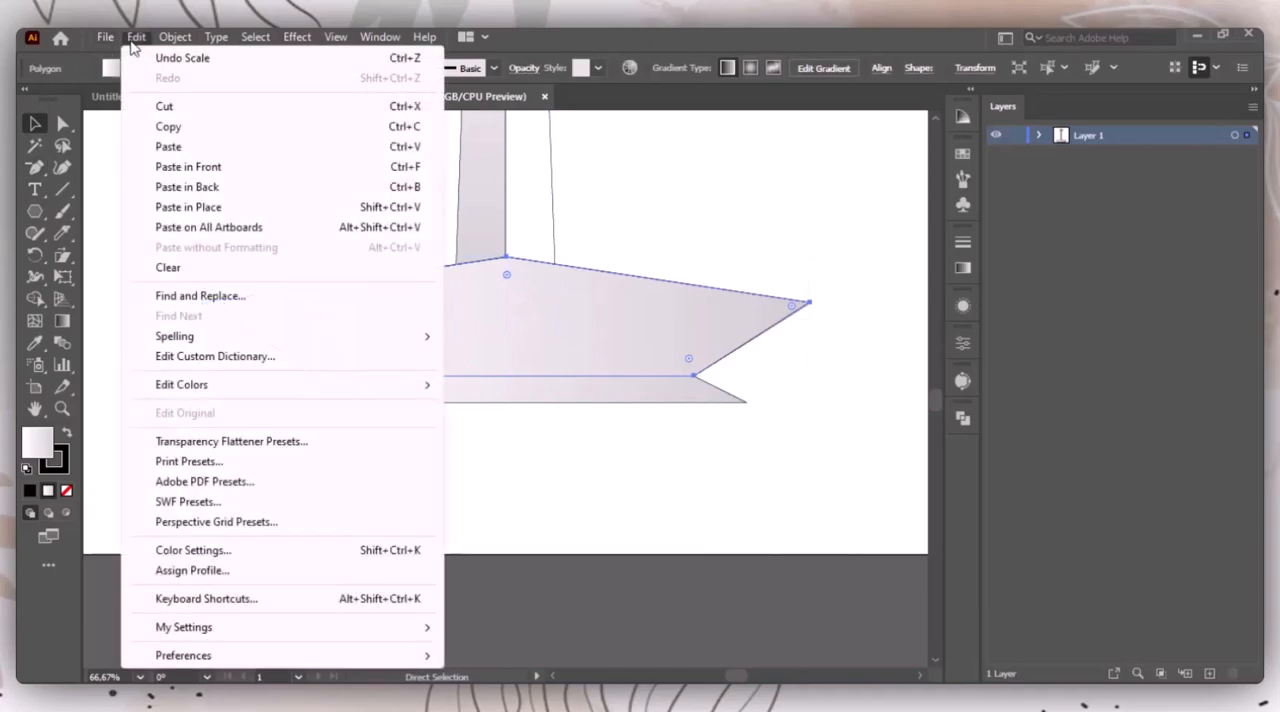
pyautogui.click(188, 207)
pyautogui.press('v')
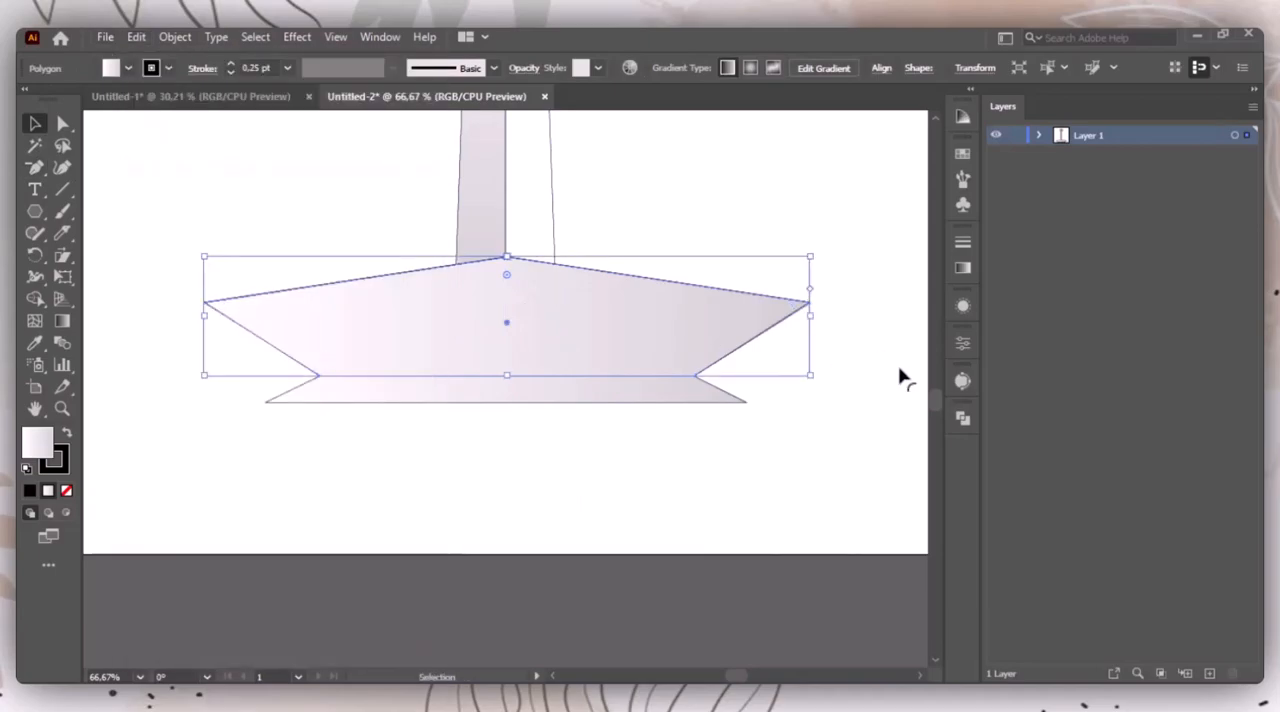
# Step: Isolate the copied base polygon and draw a vertical Pen line through its centre, extending past its peak and lower edge
pyautogui.doubleClick(530, 322)
pyautogui.click(40, 169)
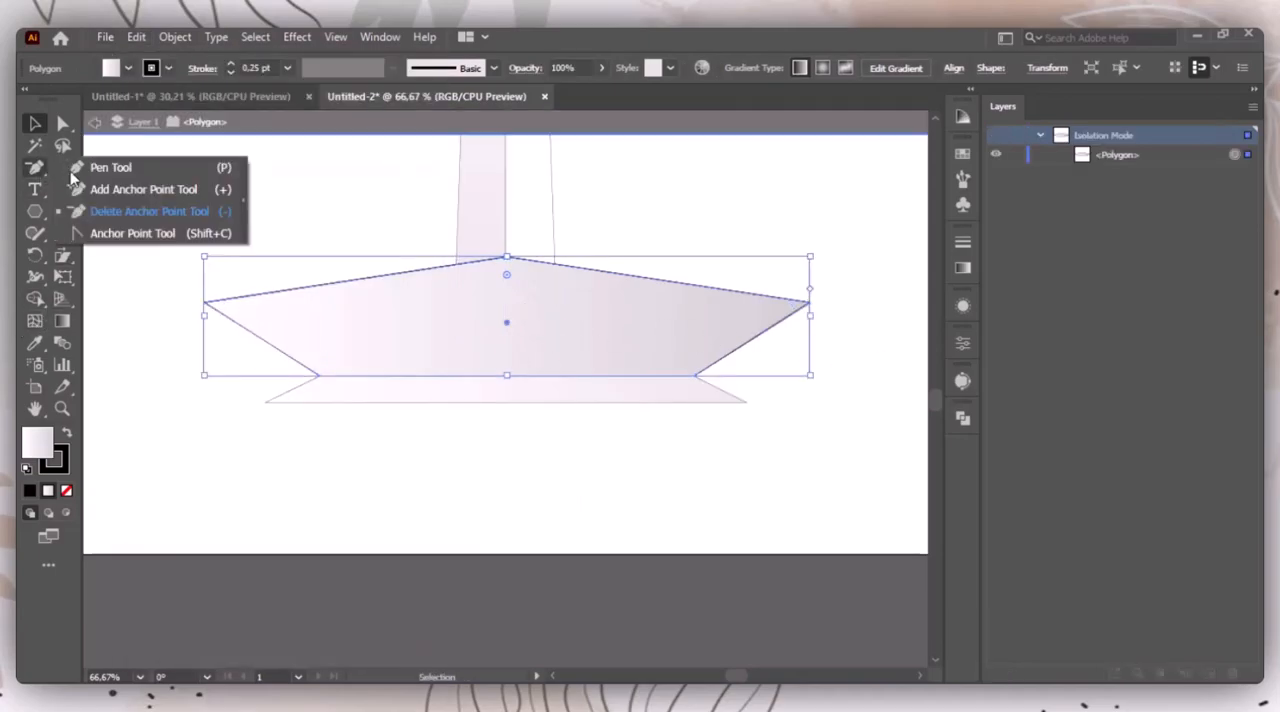
pyautogui.click(110, 167)
pyautogui.click(507, 235)
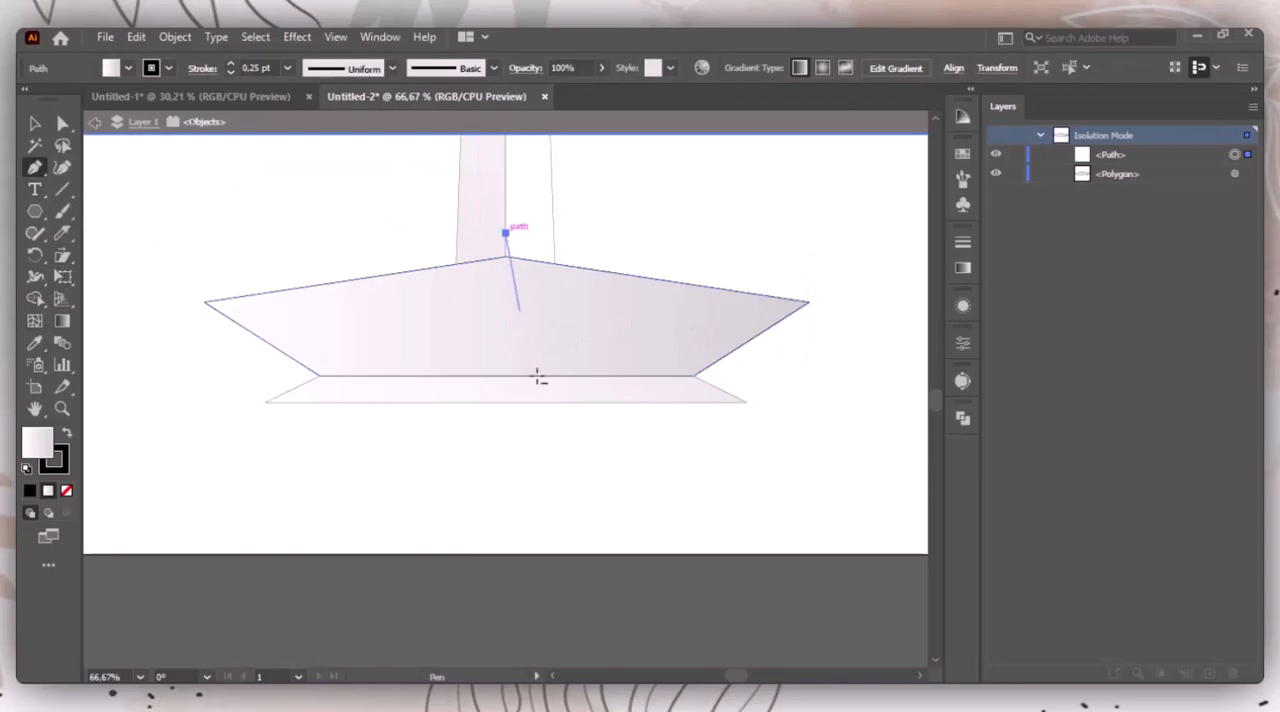
pyautogui.click(508, 417)
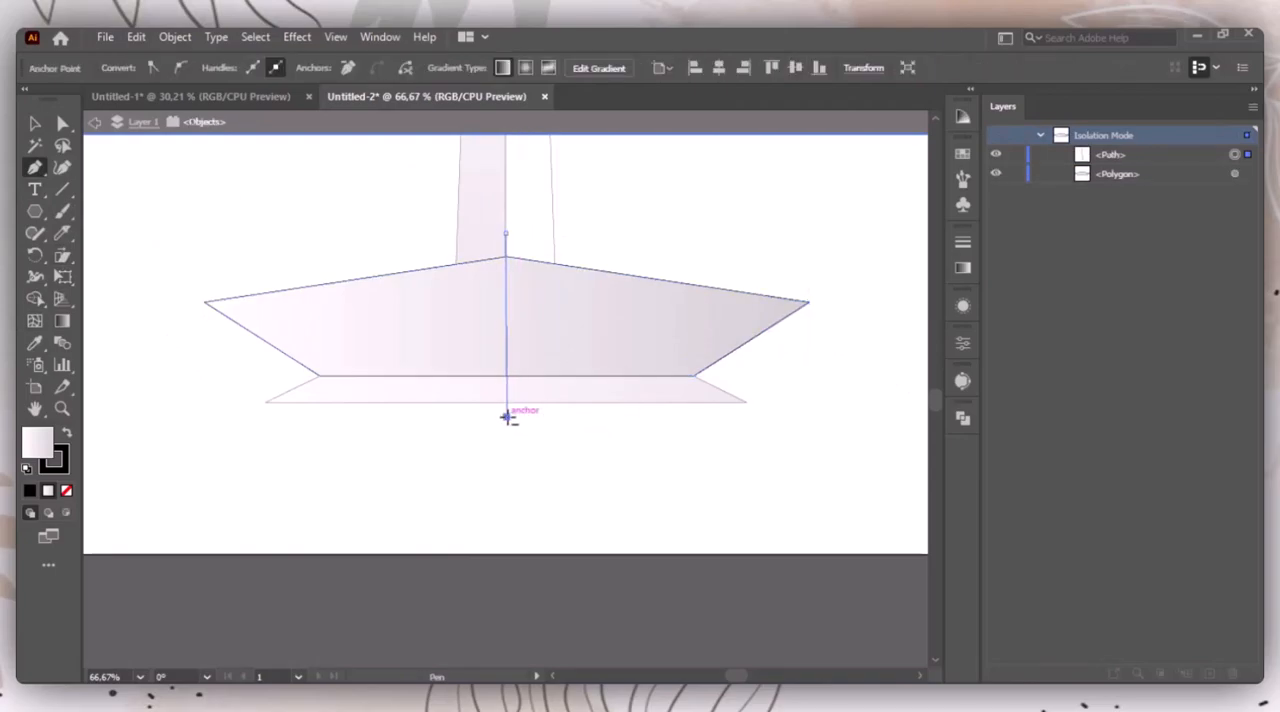
# Step: Remove the right half of the copied base polygon with Shape Builder and leave isolation mode
pyautogui.press('v')
pyautogui.moveTo(200, 134); pyautogui.dragTo(650, 490)
pyautogui.click(35, 298)
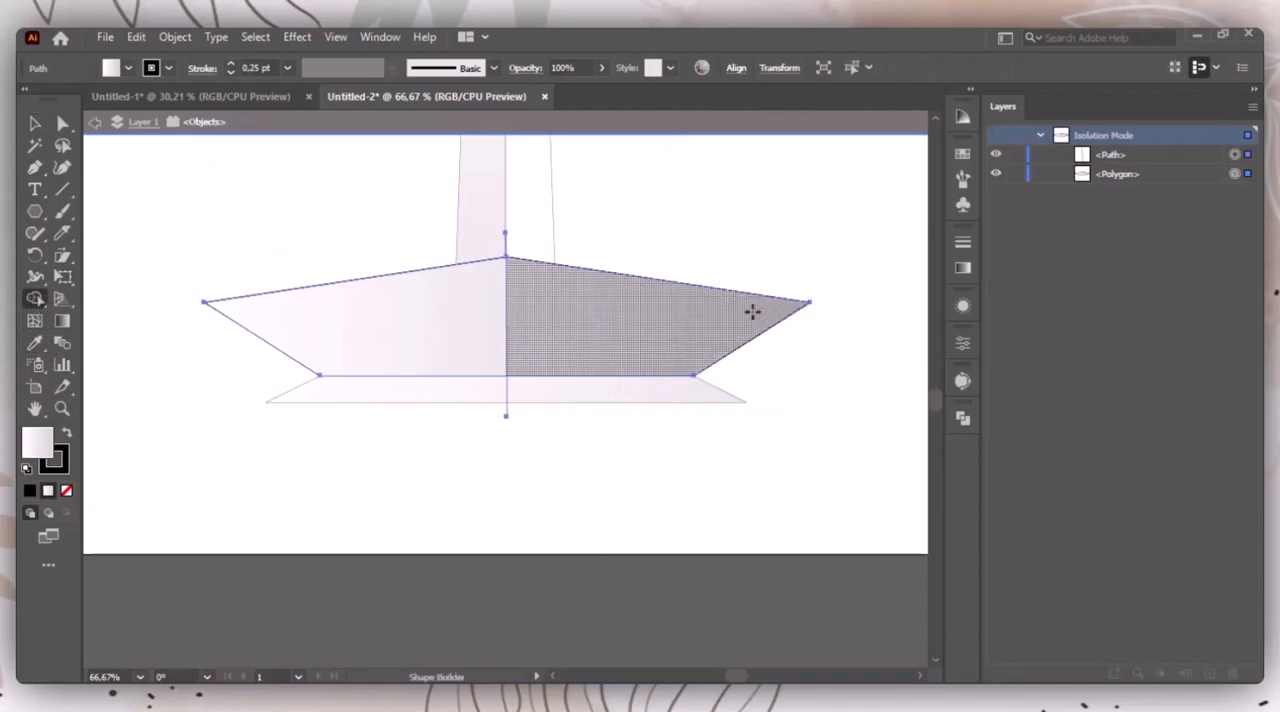
pyautogui.moveTo(723, 217)
pyautogui.mouseDown()
pyautogui.moveTo(614, 414)
pyautogui.moveTo(686, 274)
pyautogui.moveTo(441, 240)
pyautogui.mouseUp()
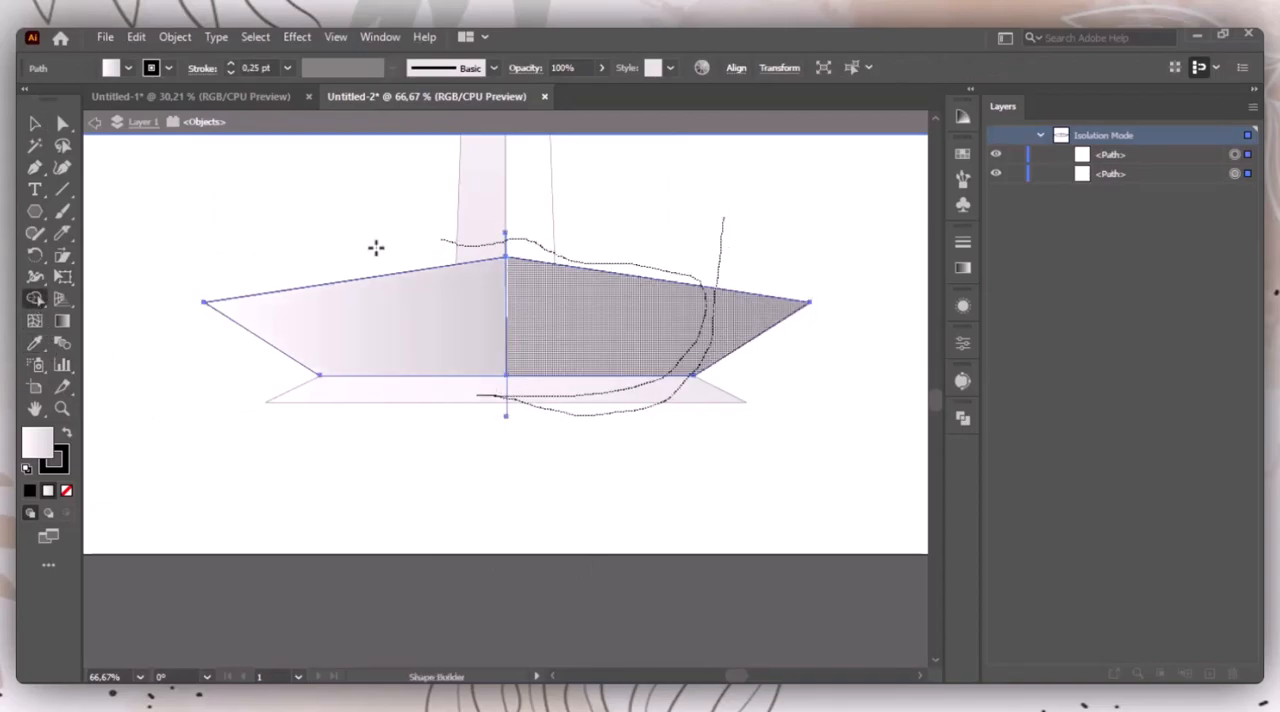
pyautogui.click(35, 124)
pyautogui.click(194, 173)
pyautogui.doubleClick(706, 212)
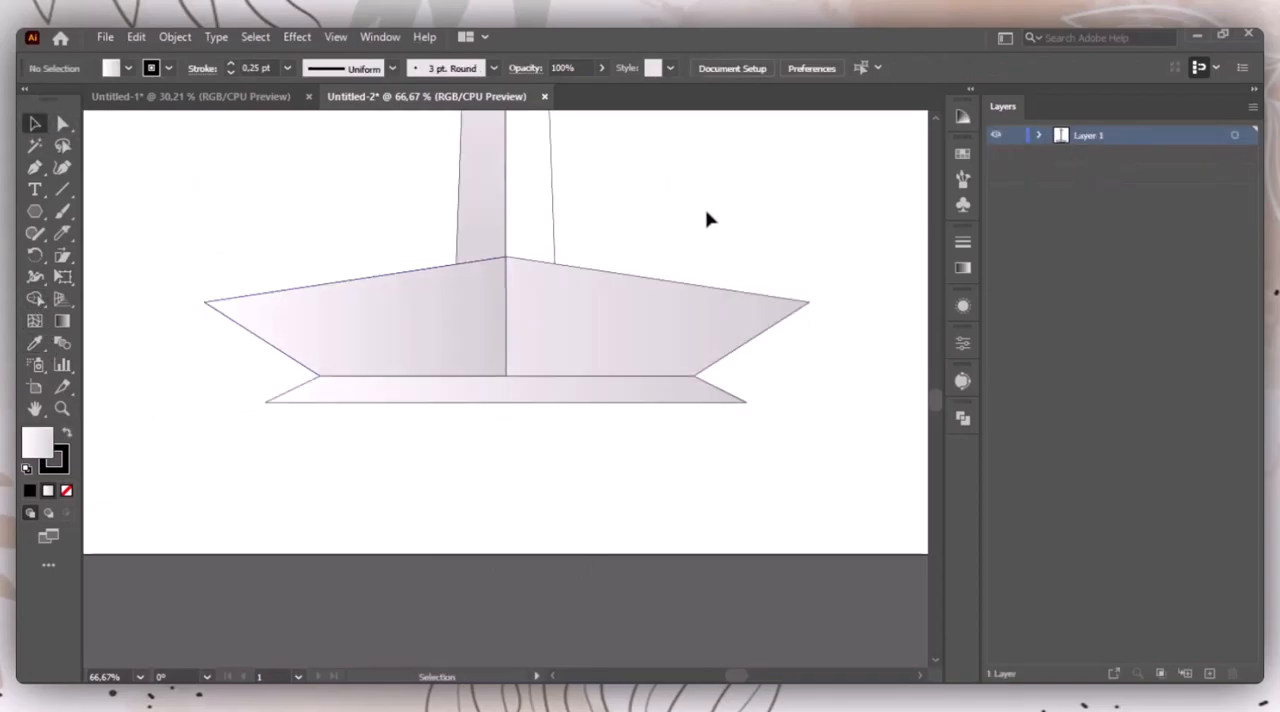
# Step: Give the full base polygon behind the left half a white FFFFFF fill and no stroke
pyautogui.click(437, 334)
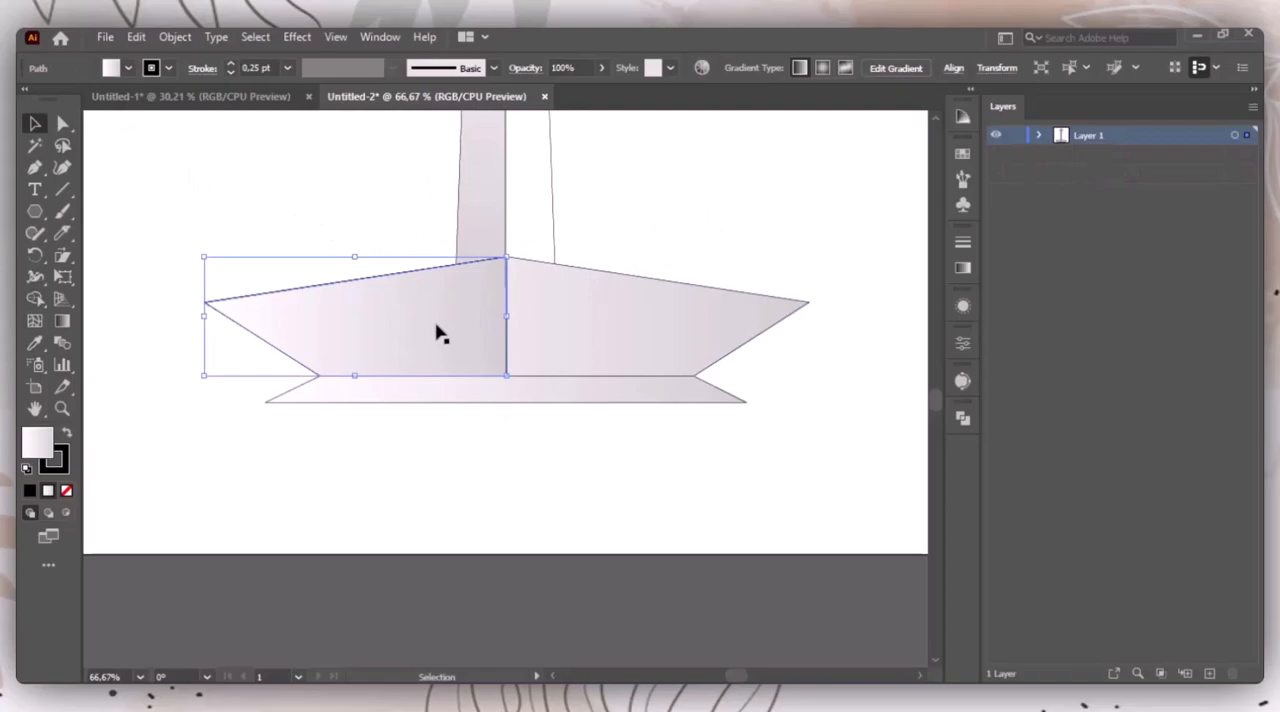
pyautogui.click(675, 319)
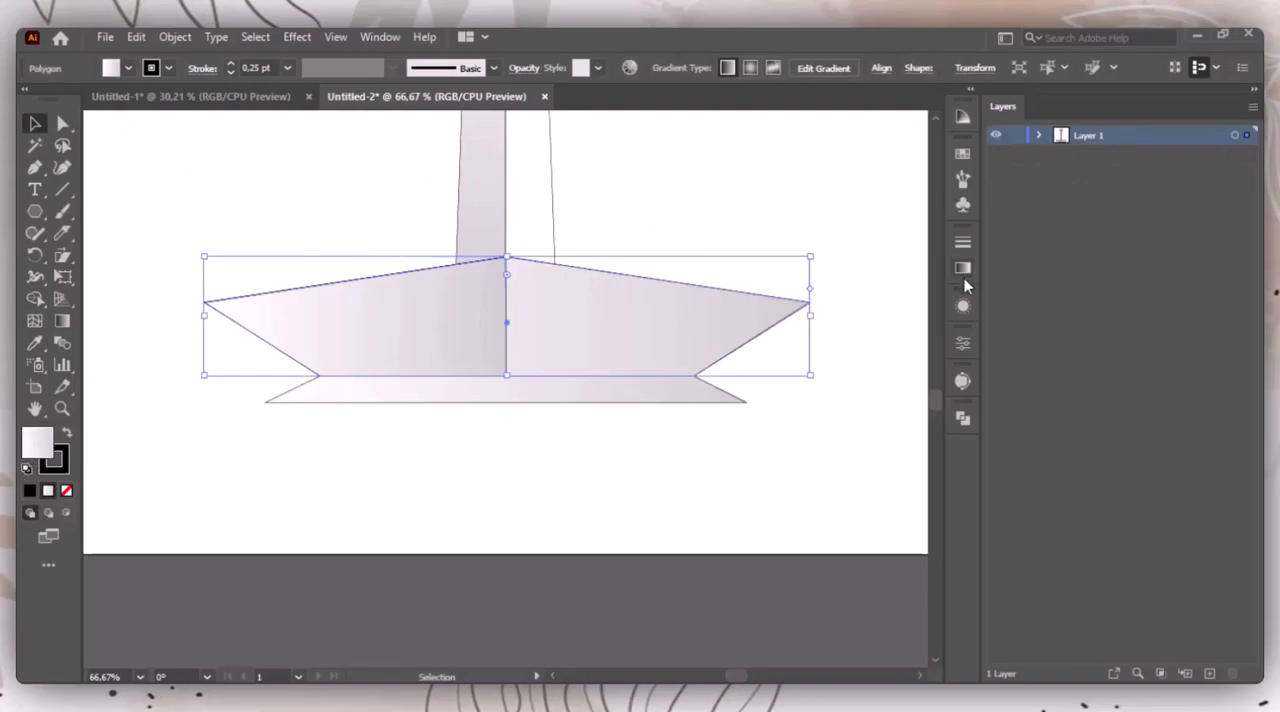
pyautogui.click(68, 436)
pyautogui.click(63, 466)
pyautogui.click(67, 491)
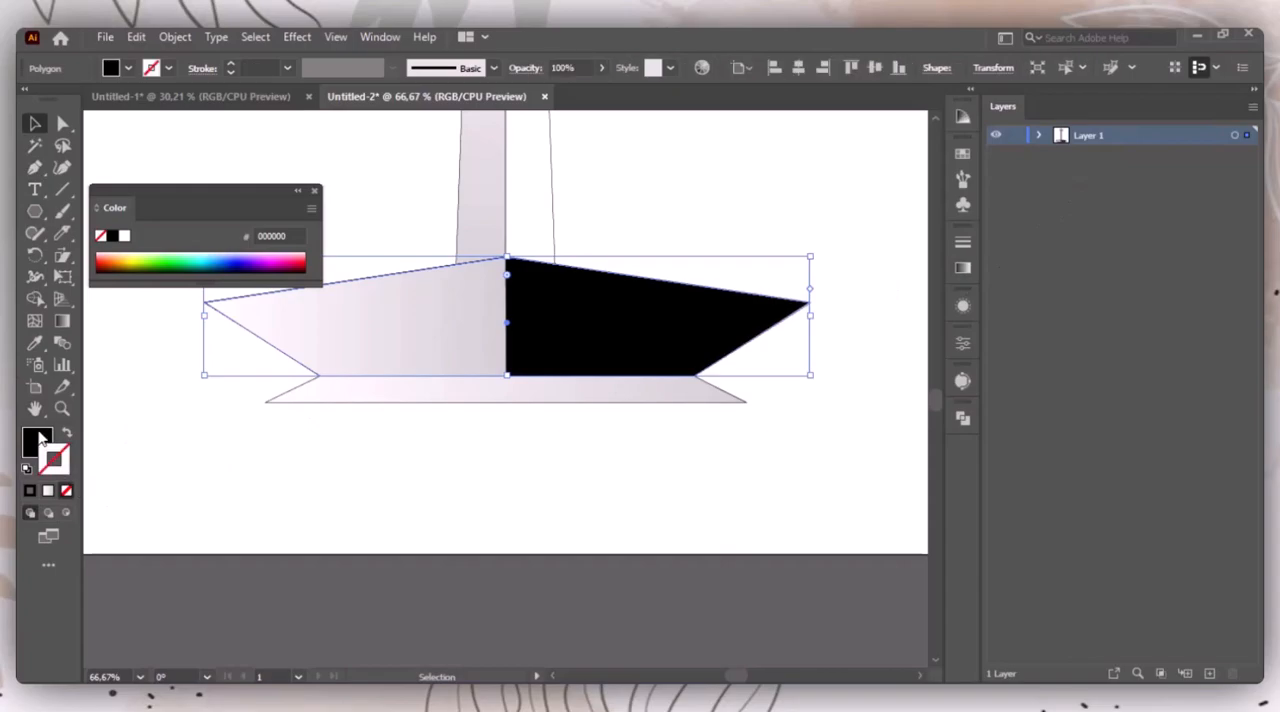
pyautogui.doubleClick(41, 441)
pyautogui.moveTo(182, 340); pyautogui.dragTo(126, 292)
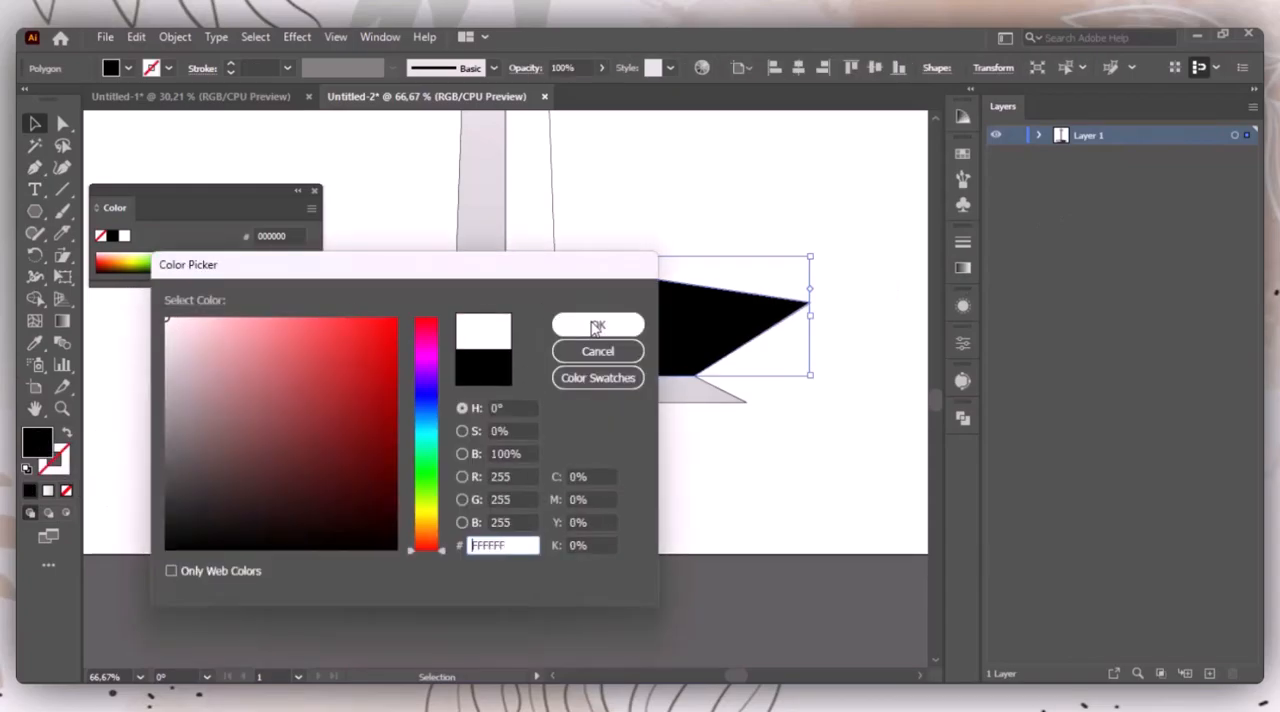
pyautogui.click(597, 325)
pyautogui.click(315, 191)
pyautogui.click(386, 191)
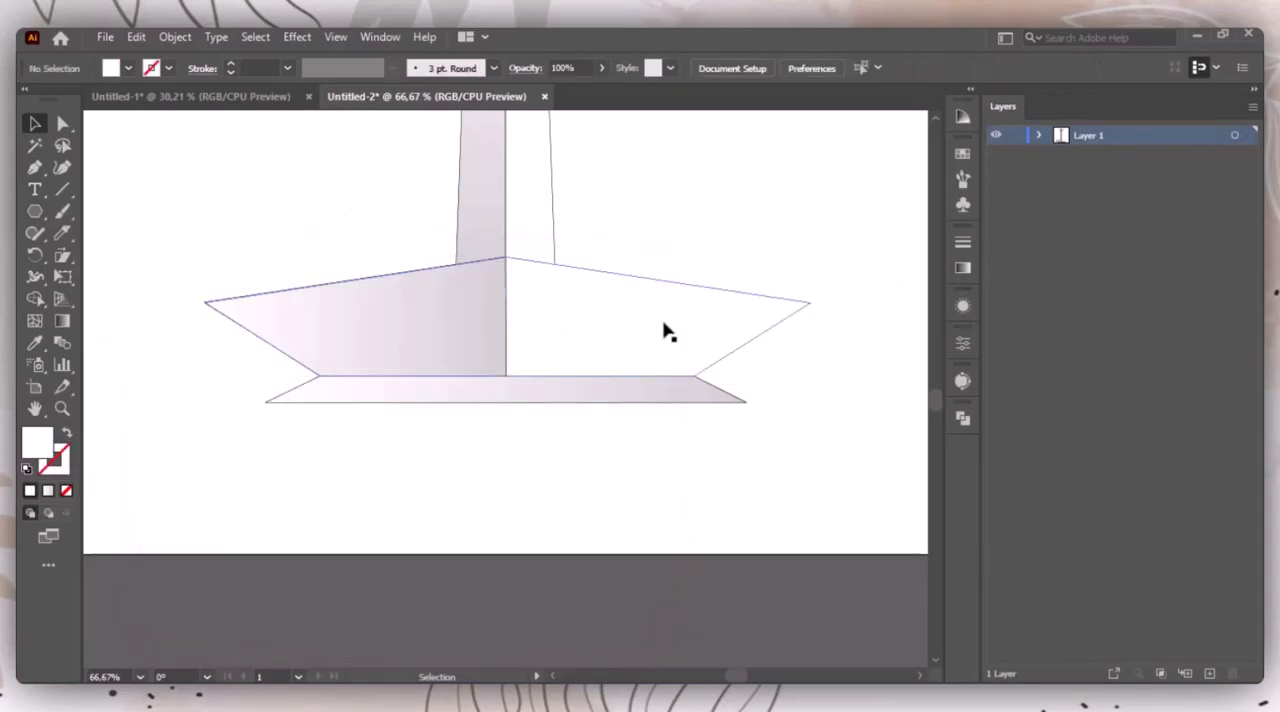
# Step: Raise the stroke weight of the white base polygon
pyautogui.click(663, 332)
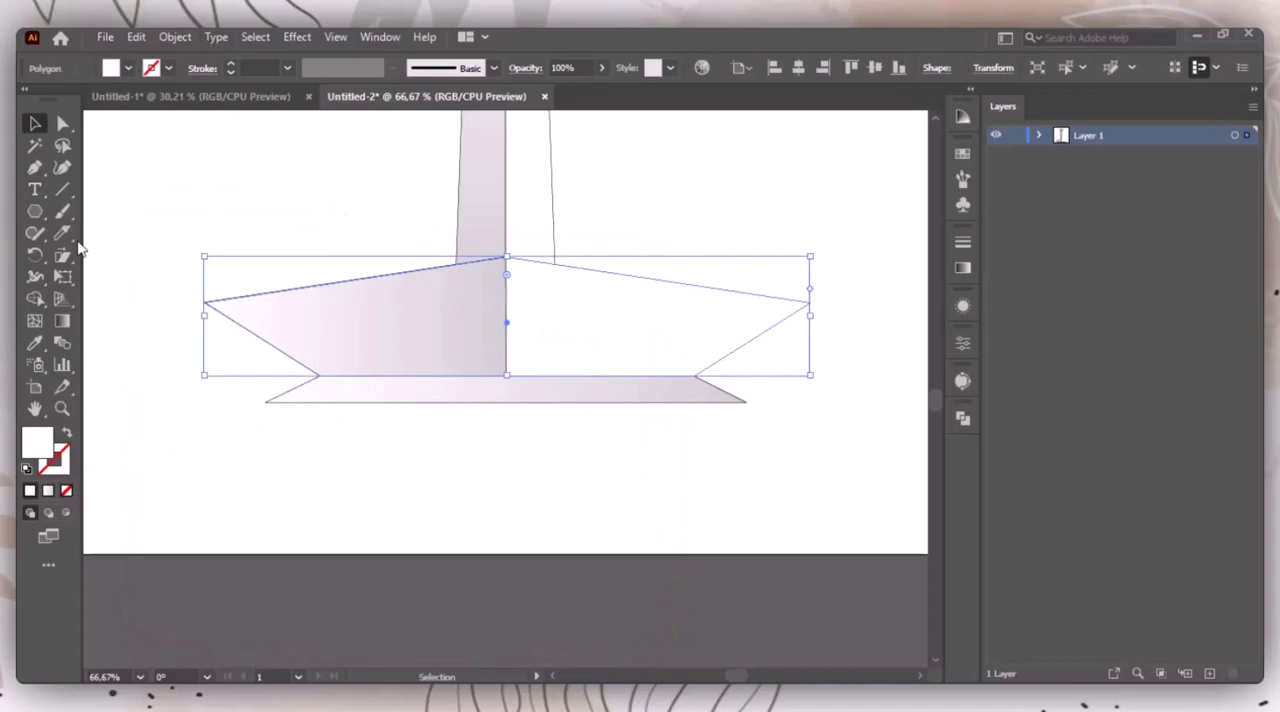
pyautogui.click(231, 62)
pyautogui.click(226, 148)
# Step: Shrink the left gradient half of the base slightly from its upper and outer edges to expose a thin white border
pyautogui.click(449, 319)
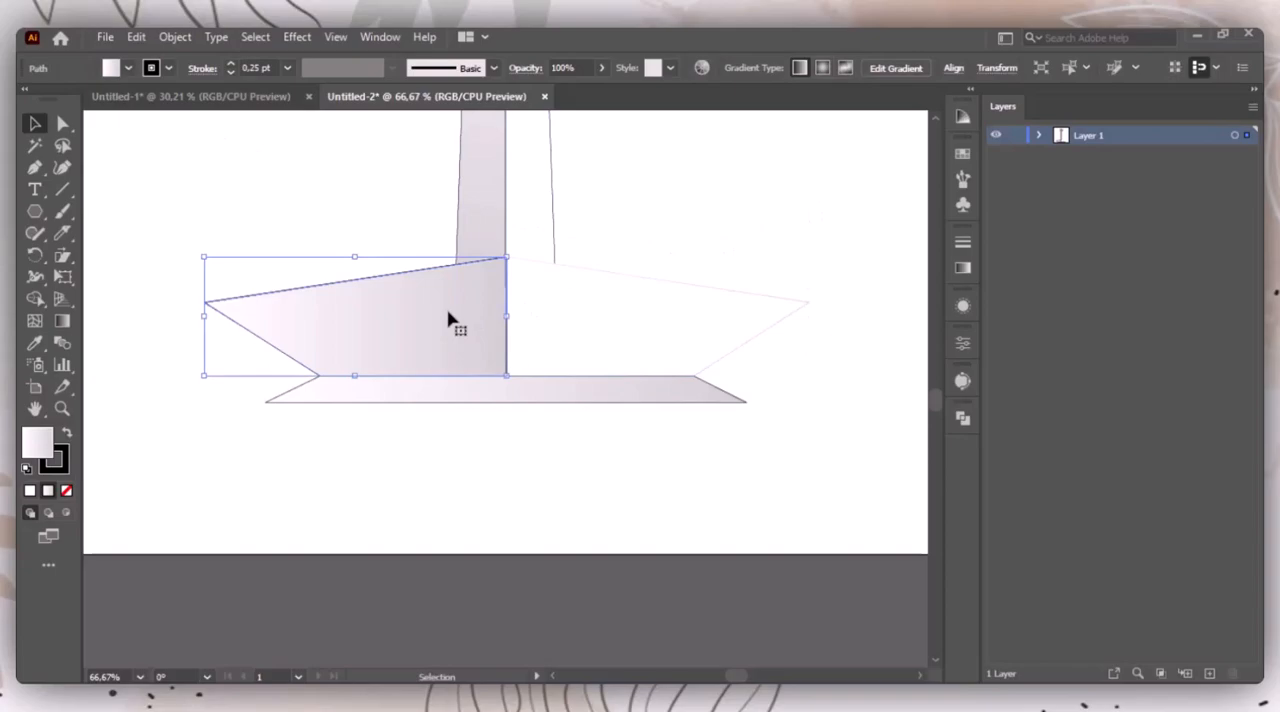
pyautogui.moveTo(355, 258); pyautogui.dragTo(356, 266)
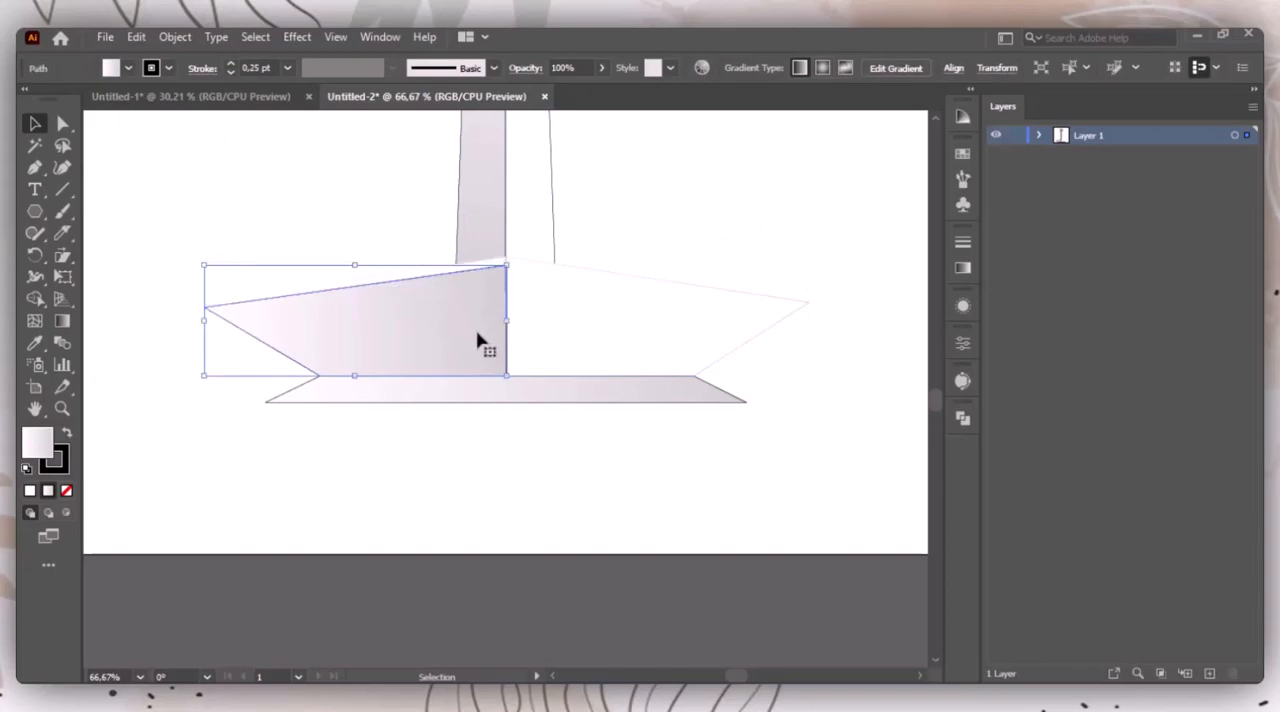
pyautogui.moveTo(208, 319); pyautogui.dragTo(214, 318)
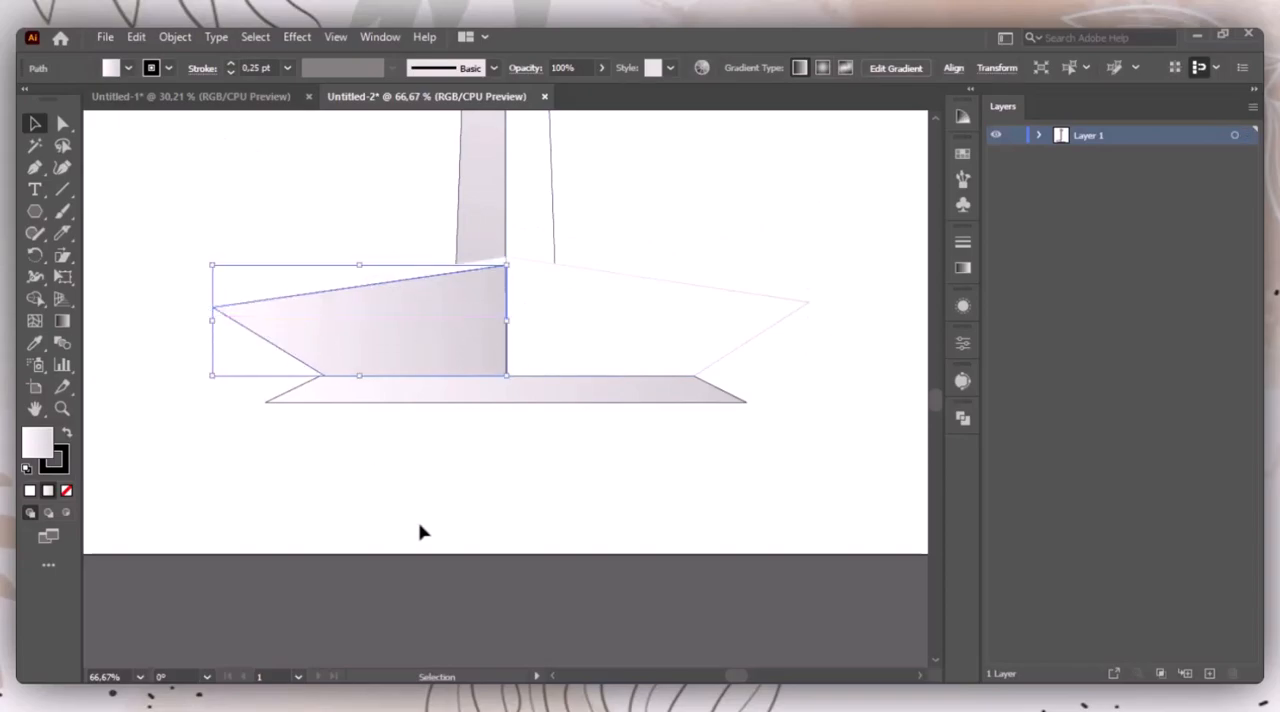
pyautogui.click(420, 530)
# Step: Remove the stroke from the left gradient half of the base while keeping its gradient fill
pyautogui.click(503, 336)
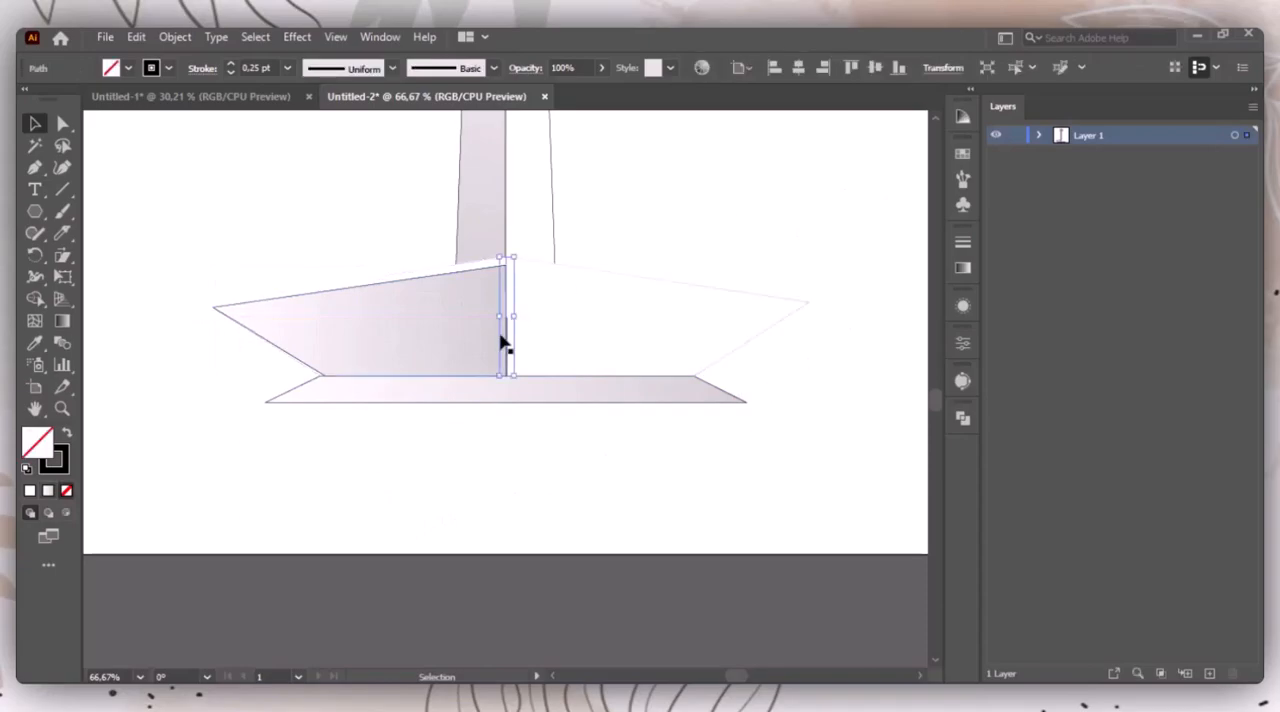
pyautogui.click(397, 334)
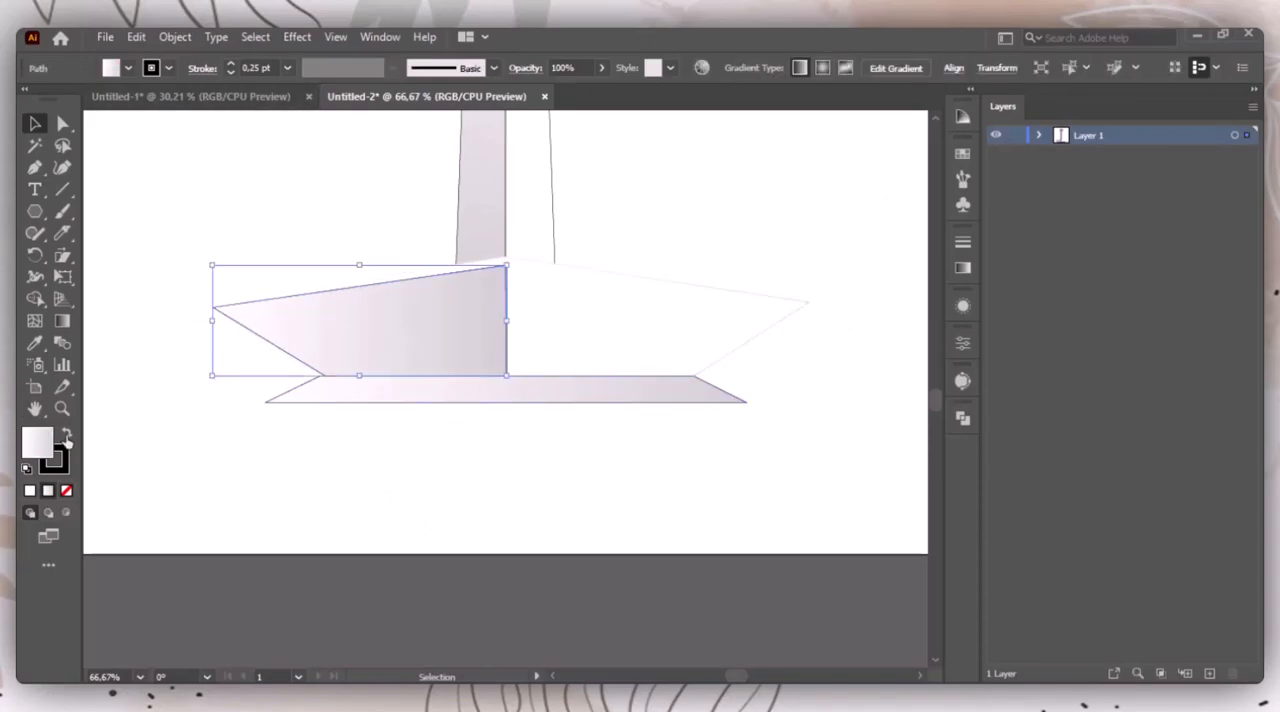
pyautogui.click(66, 491)
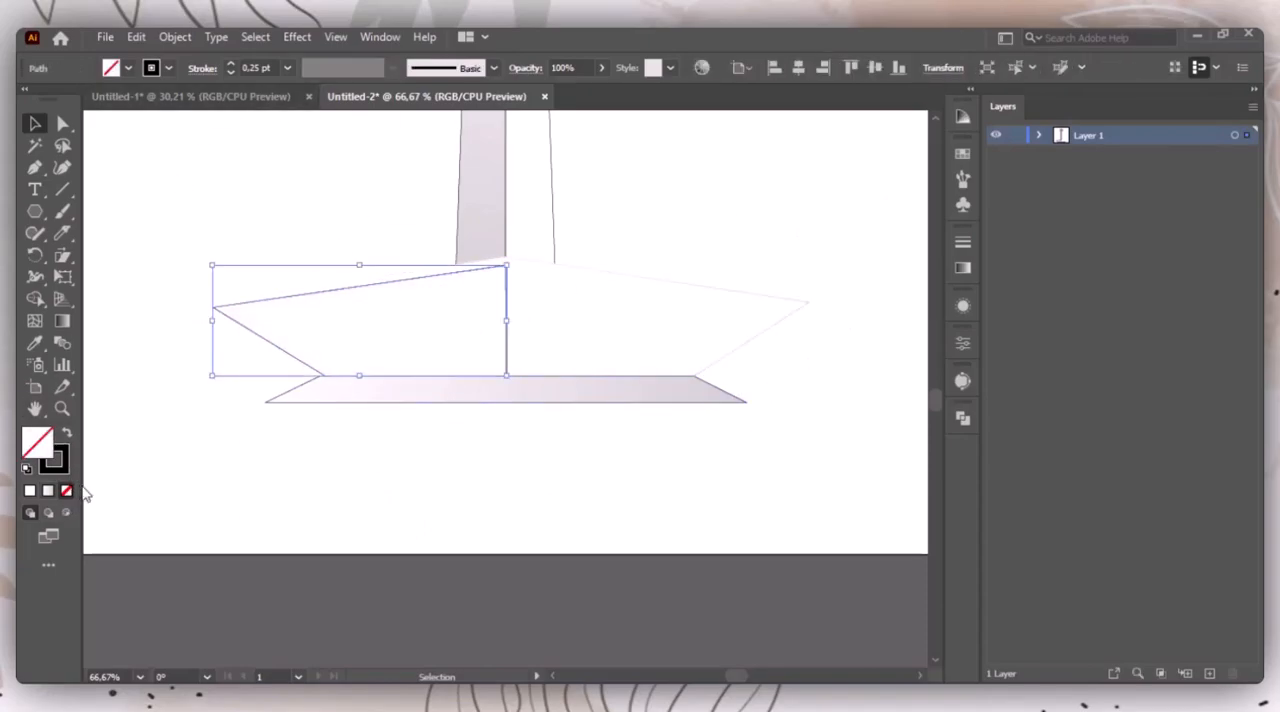
pyautogui.hotkey('ctrl', 'z')
pyautogui.click(65, 466)
pyautogui.click(66, 491)
pyautogui.click(35, 444)
pyautogui.click(160, 473)
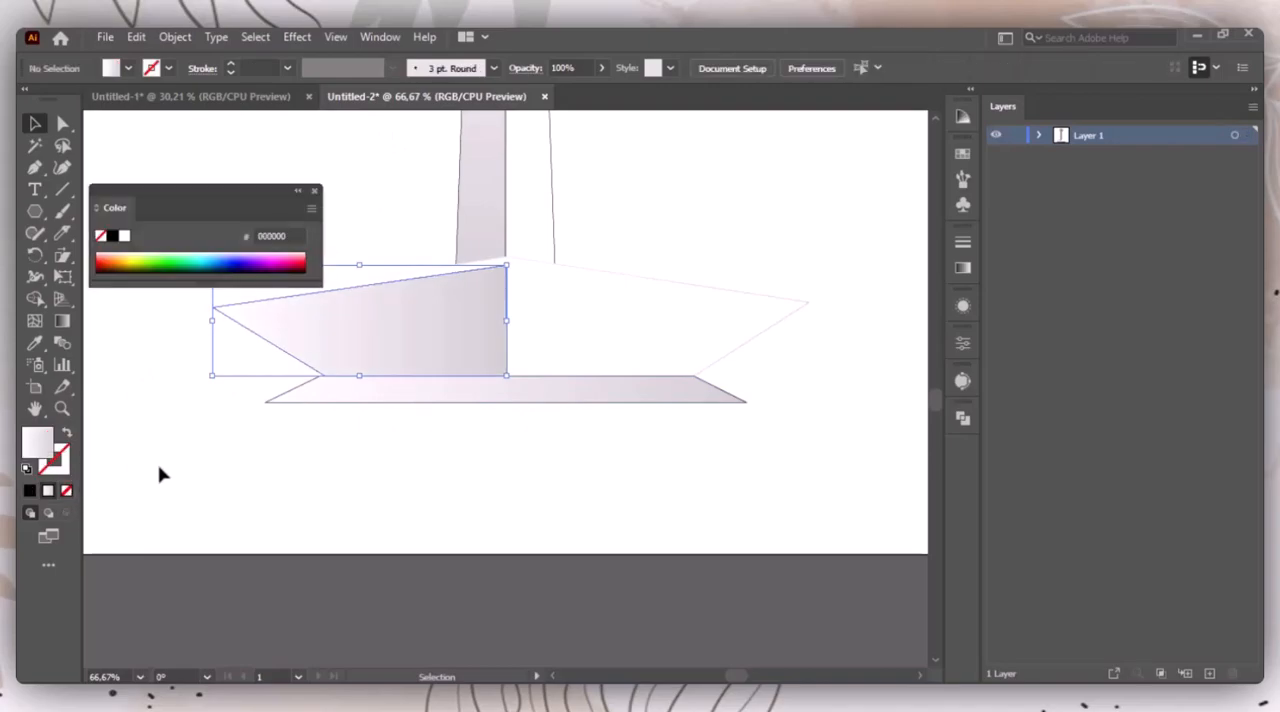
pyautogui.click(314, 191)
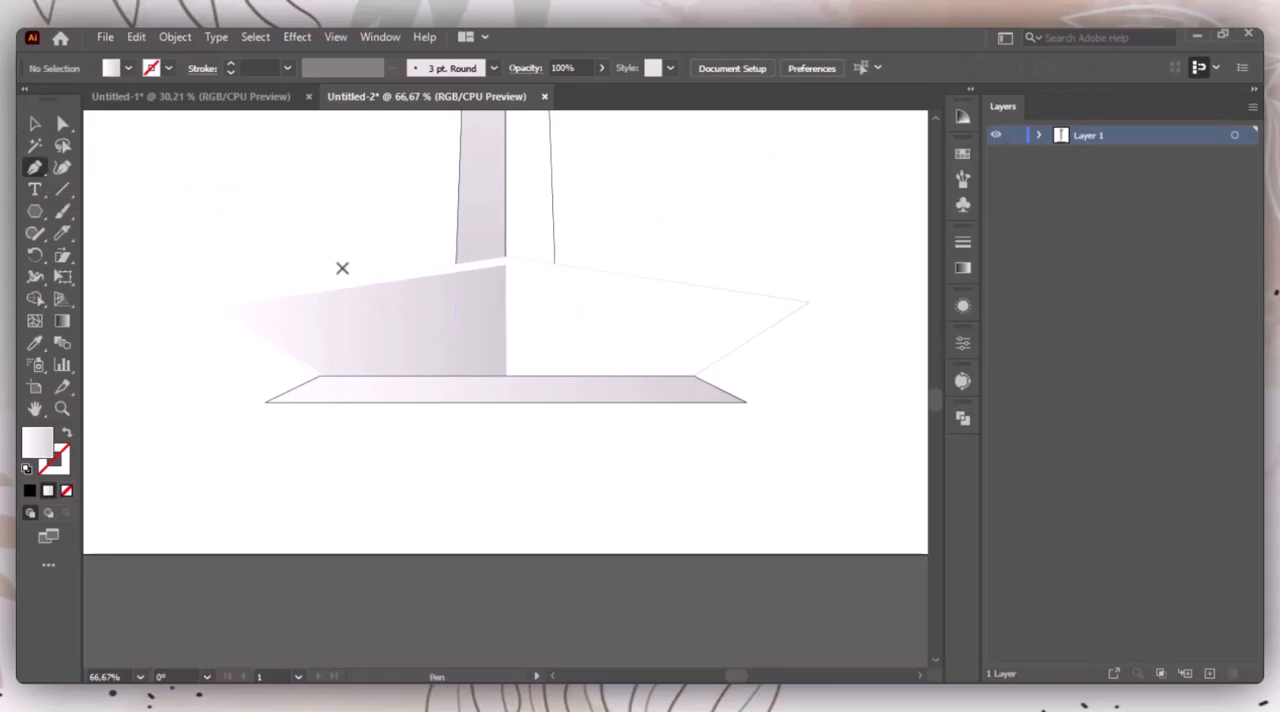
# Step: Draw a two-segment peaked Pen path across the base, about 258 px up to the centre and about 275 px down beyond it
pyautogui.click(264, 326)
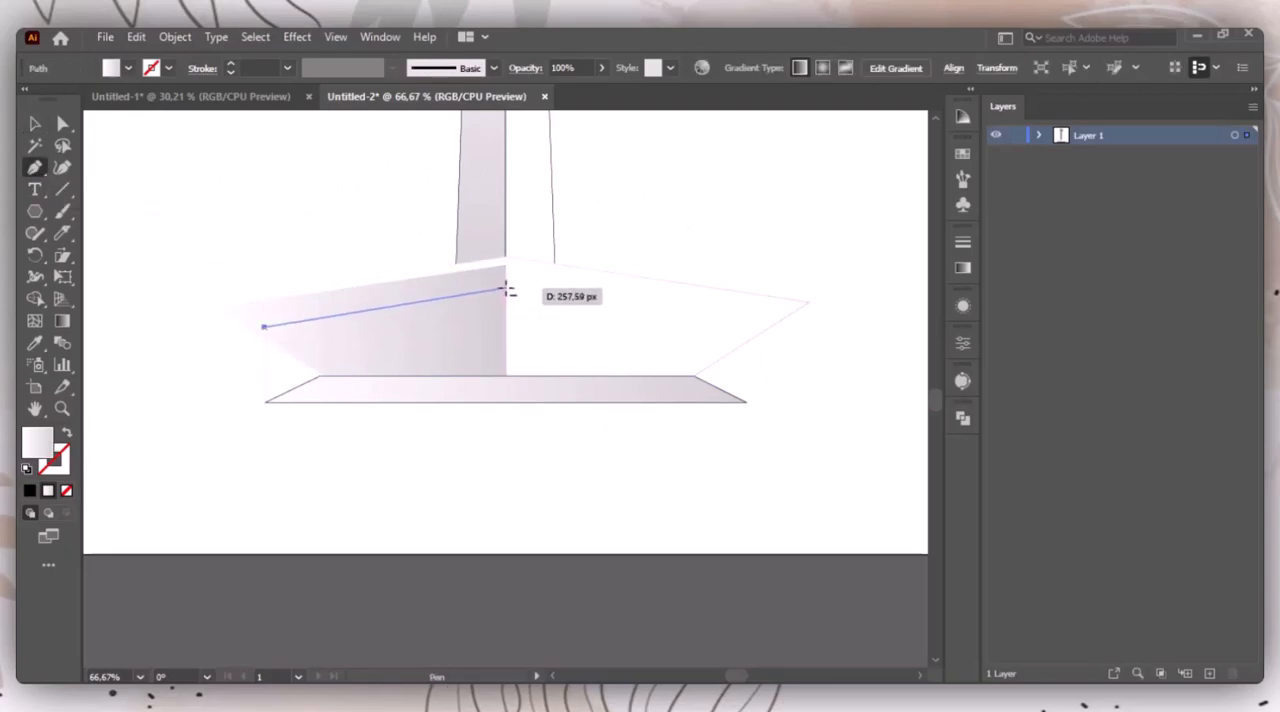
pyautogui.click(507, 289)
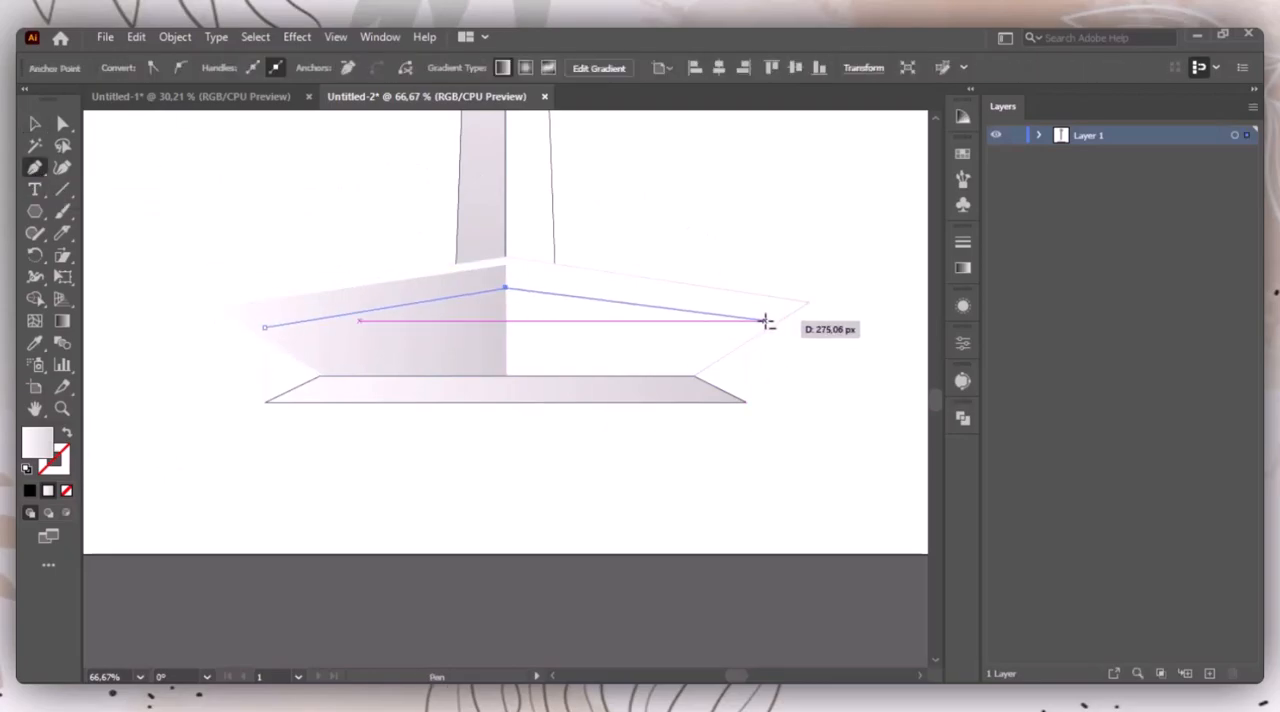
pyautogui.click(766, 320)
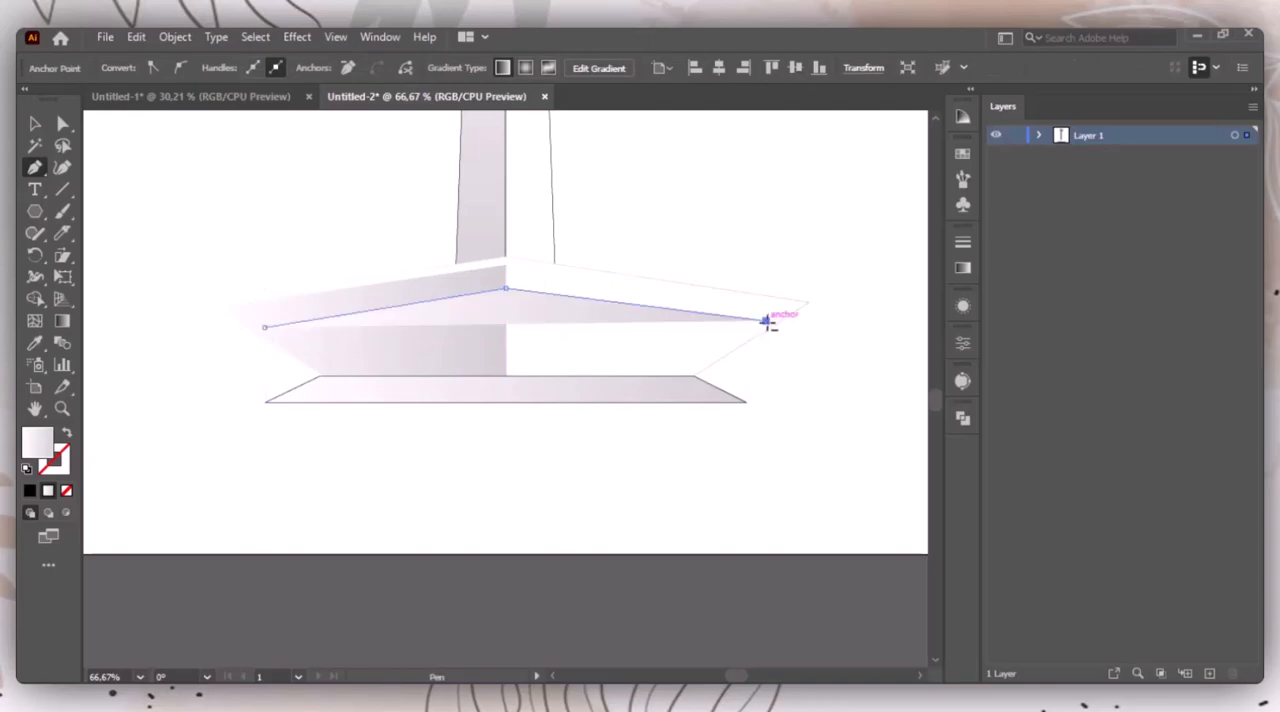
pyautogui.press('v')
pyautogui.click(115, 346)
# Step: Give the peaked path a black stroke with no fill and set its weight to 16 pt
pyautogui.click(383, 308)
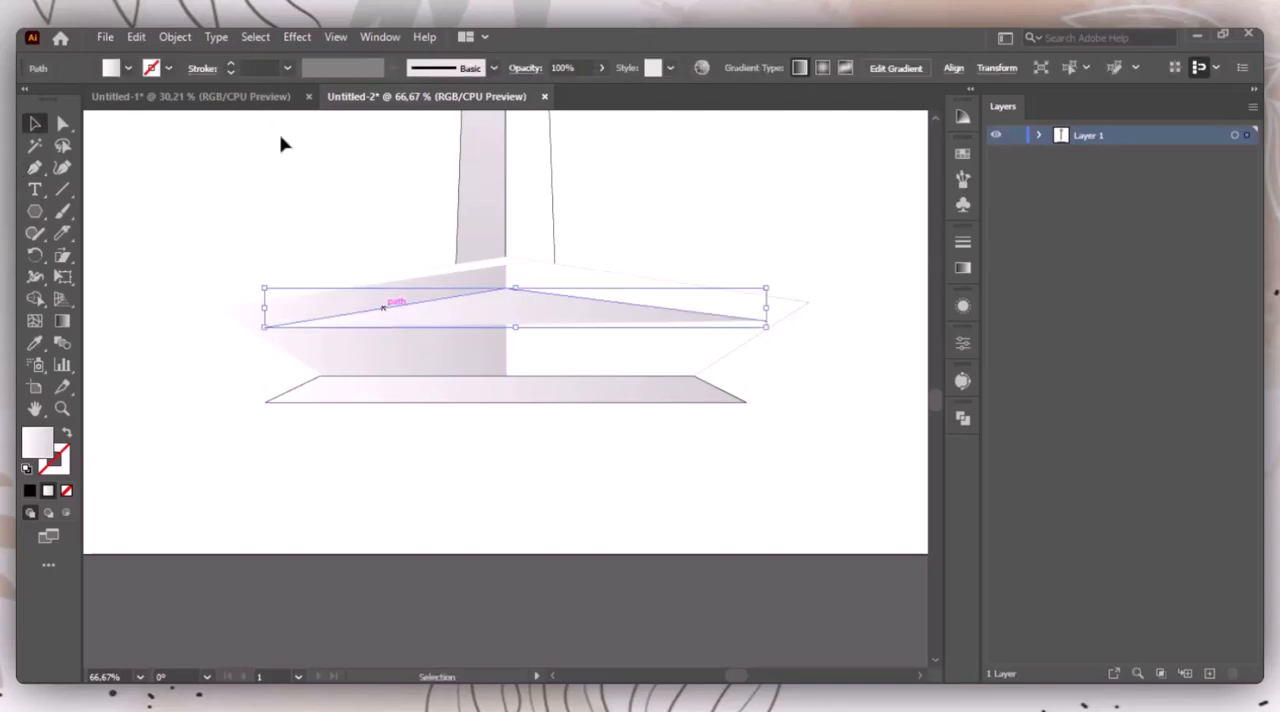
pyautogui.click(30, 490)
pyautogui.click(64, 432)
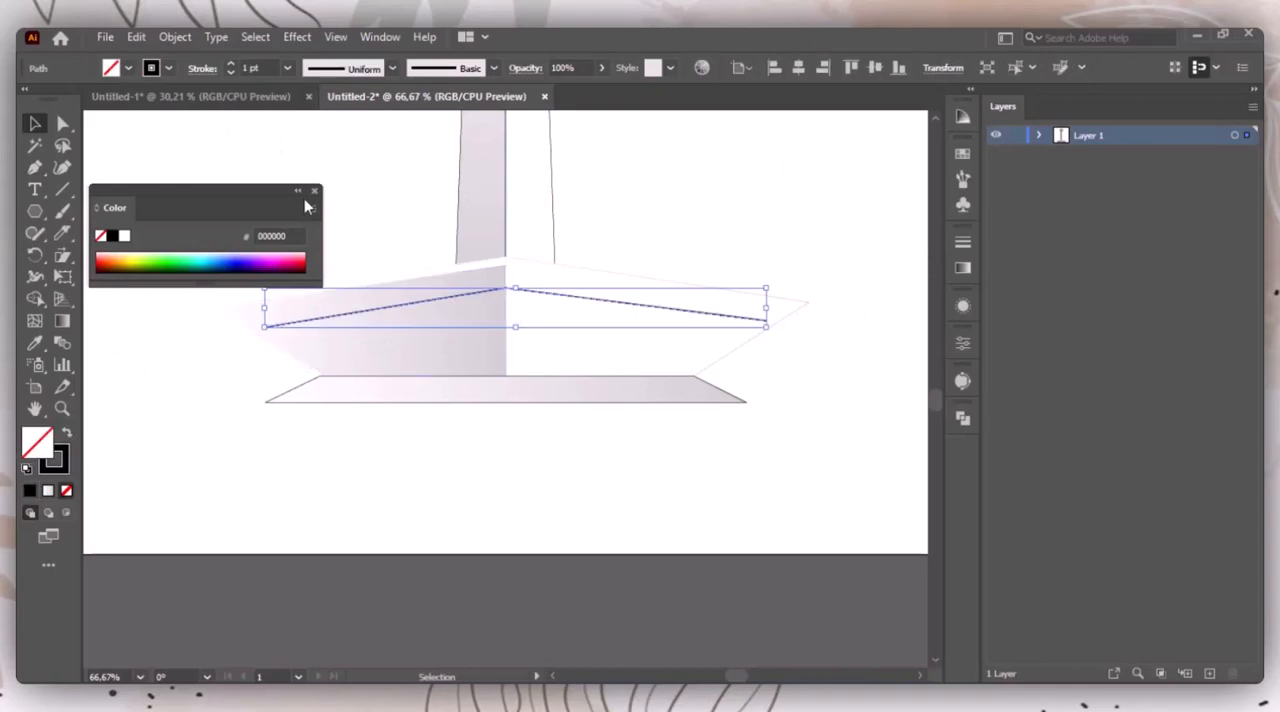
pyautogui.click(300, 200)
pyautogui.click(231, 64)
pyautogui.click(231, 64)
pyautogui.click(231, 64)
pyautogui.click(231, 64)
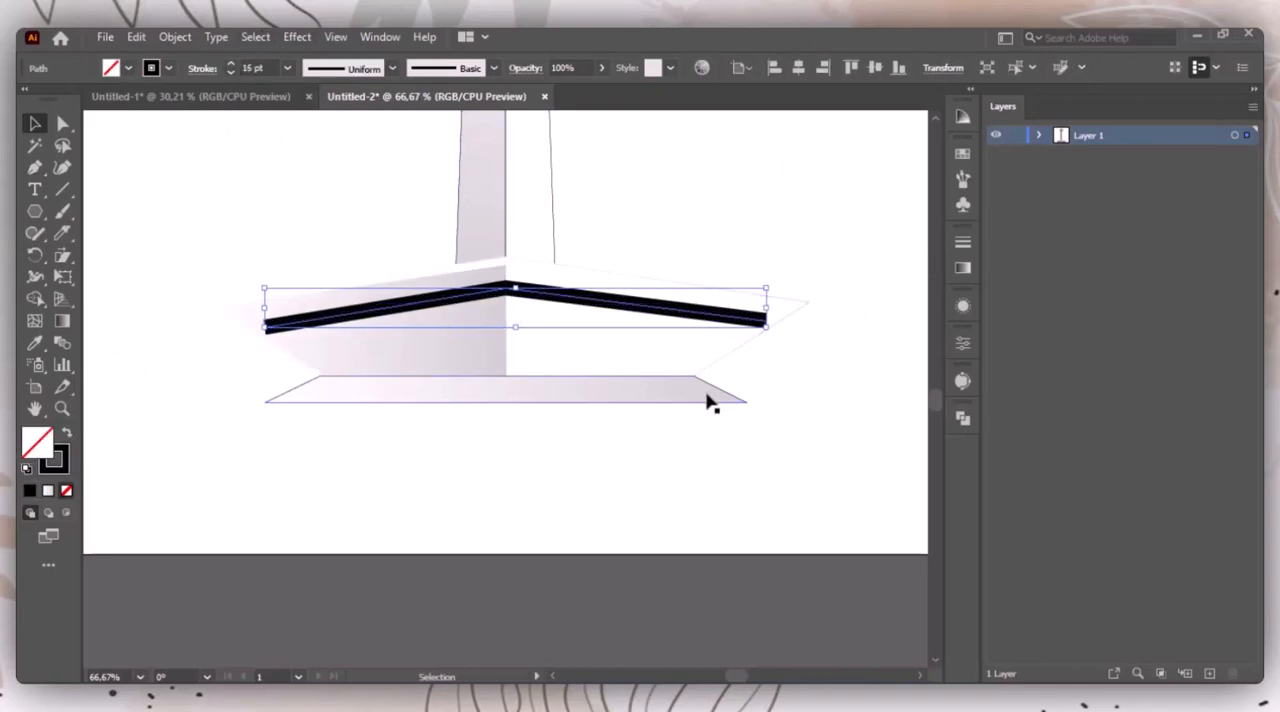
# Step: Expand the 16 pt peaked stroke across the base into a filled black band shape
pyautogui.hotkey('ctrl', '+')
pyautogui.press('space')
pyautogui.moveTo(776, 292)
pyautogui.mouseDown()
pyautogui.moveTo(803, 251)
pyautogui.moveTo(777, 237)
pyautogui.mouseUp()
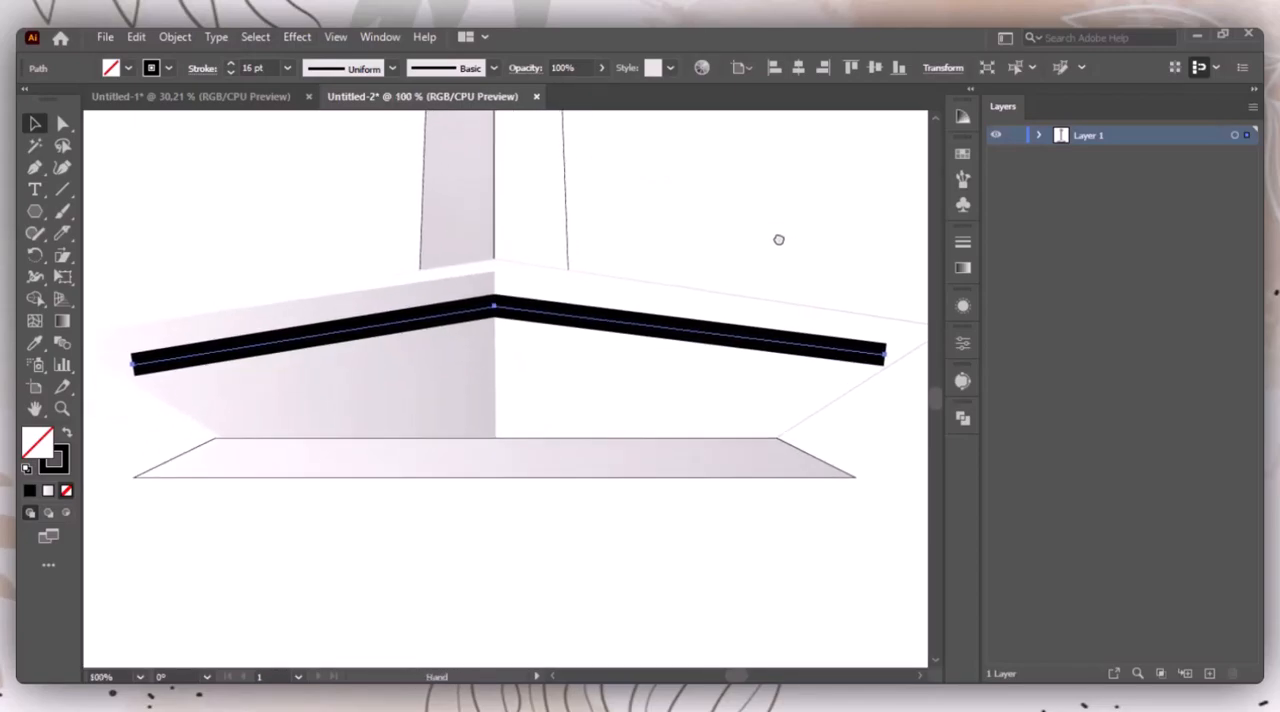
pyautogui.click(174, 36)
pyautogui.click(266, 252)
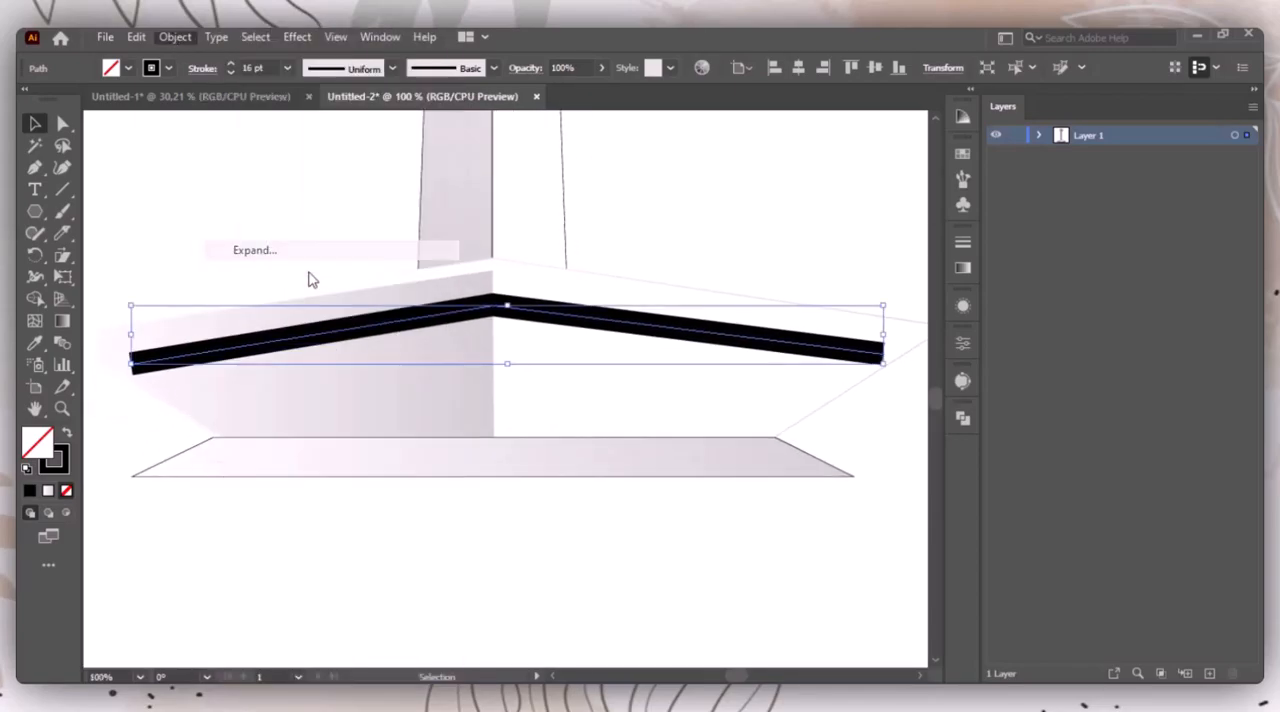
pyautogui.click(586, 466)
pyautogui.click(846, 353)
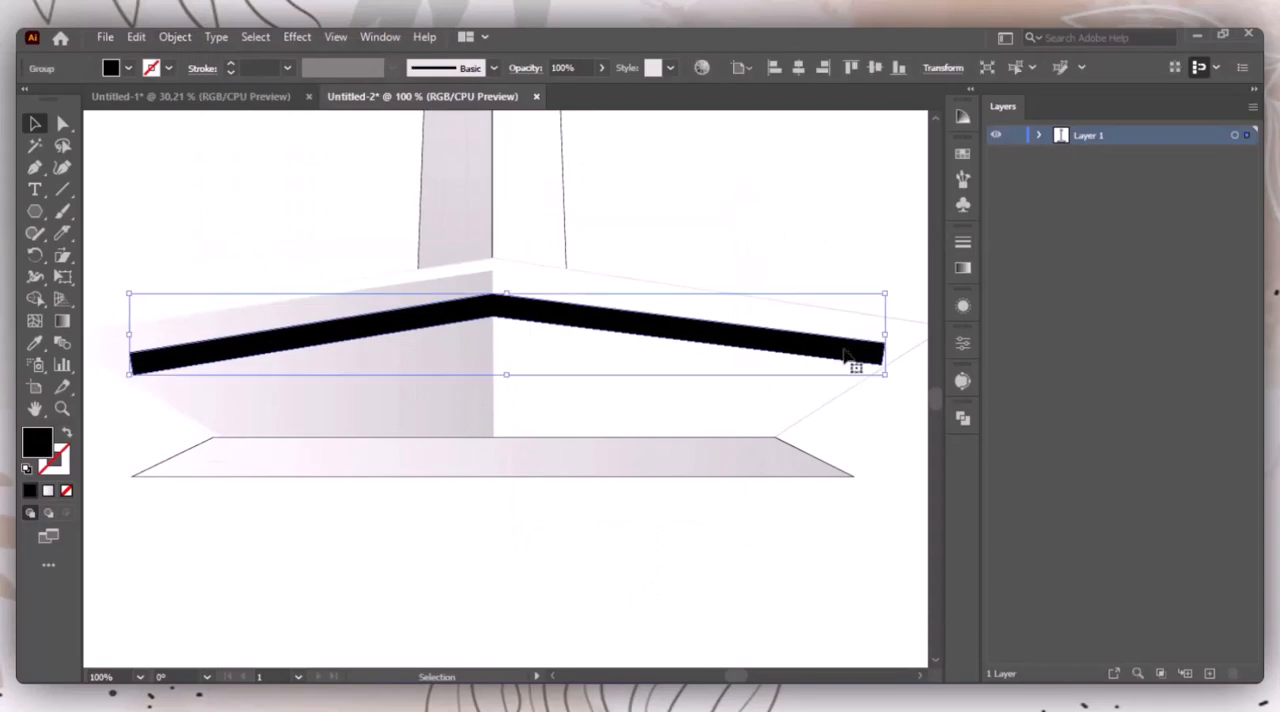
# Step: Reshape the corner anchor points at both ends of the black band so the ends follow the base's slanted sides
pyautogui.click(62, 122)
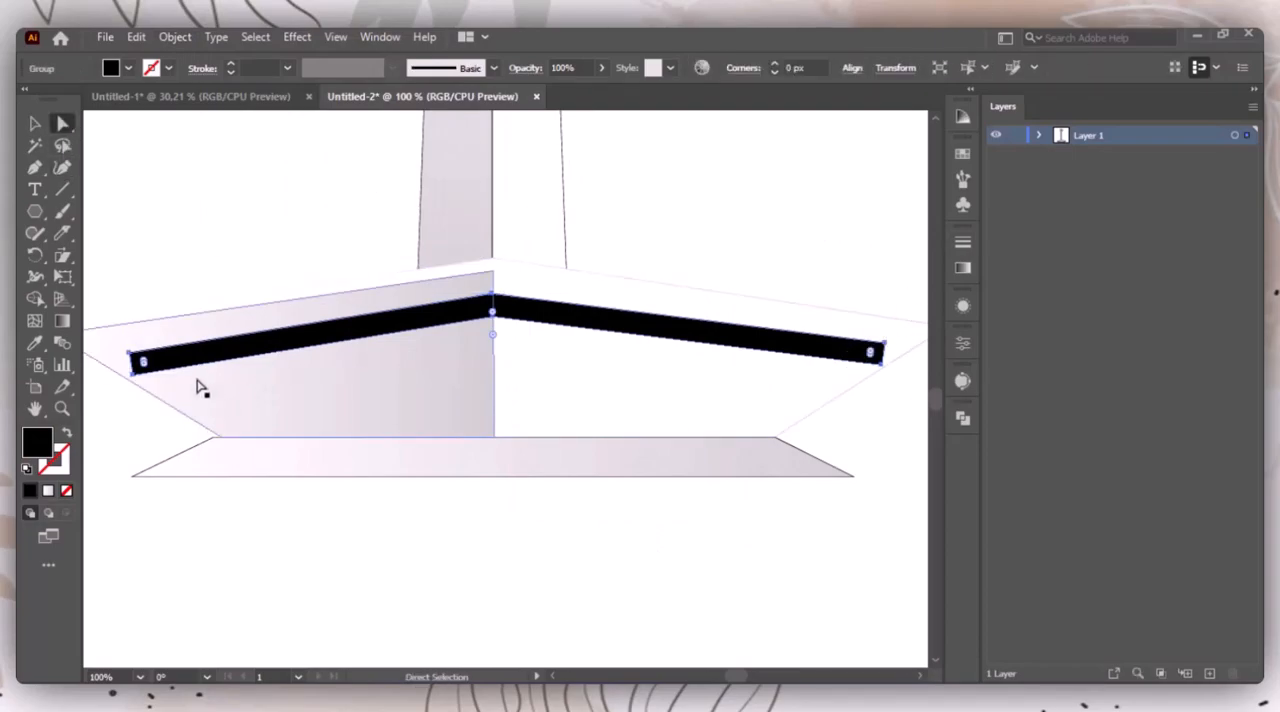
pyautogui.moveTo(887, 352); pyautogui.dragTo(909, 346)
pyautogui.moveTo(673, 446); pyautogui.dragTo(863, 433)
pyautogui.click(320, 341)
pyautogui.moveTo(322, 345); pyautogui.dragTo(292, 345)
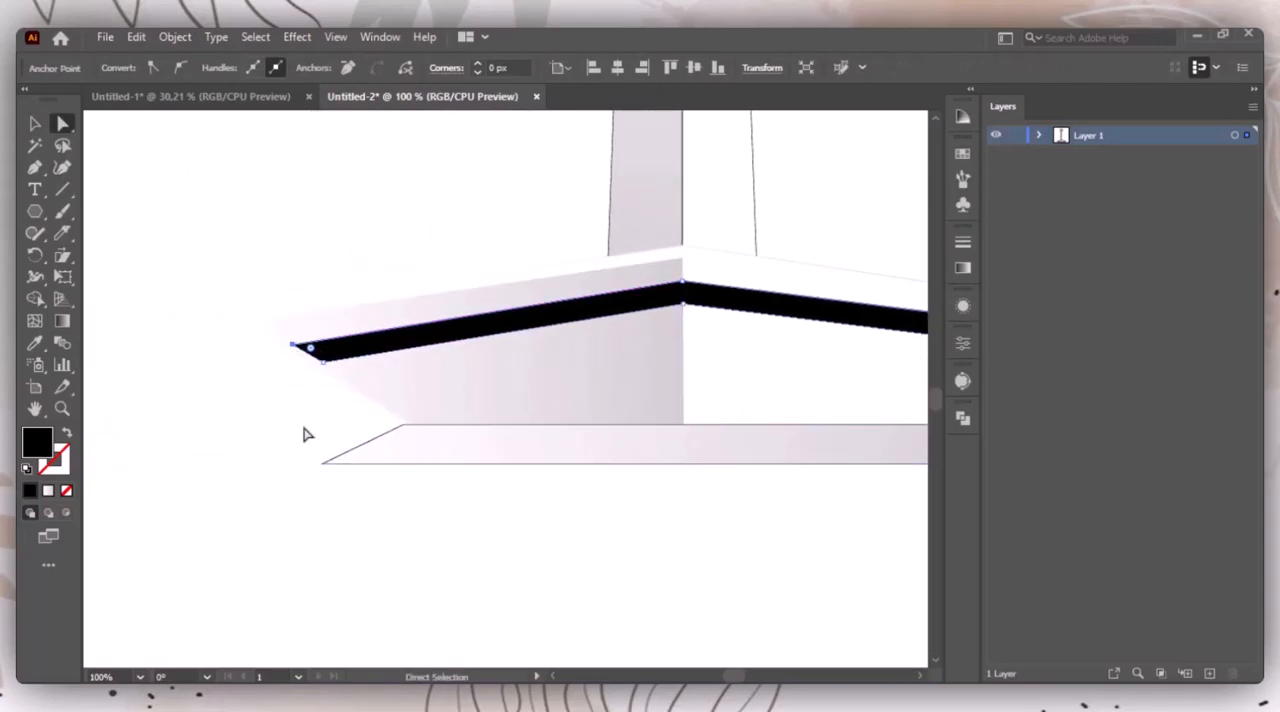
pyautogui.click(310, 436)
pyautogui.moveTo(486, 523); pyautogui.dragTo(297, 546)
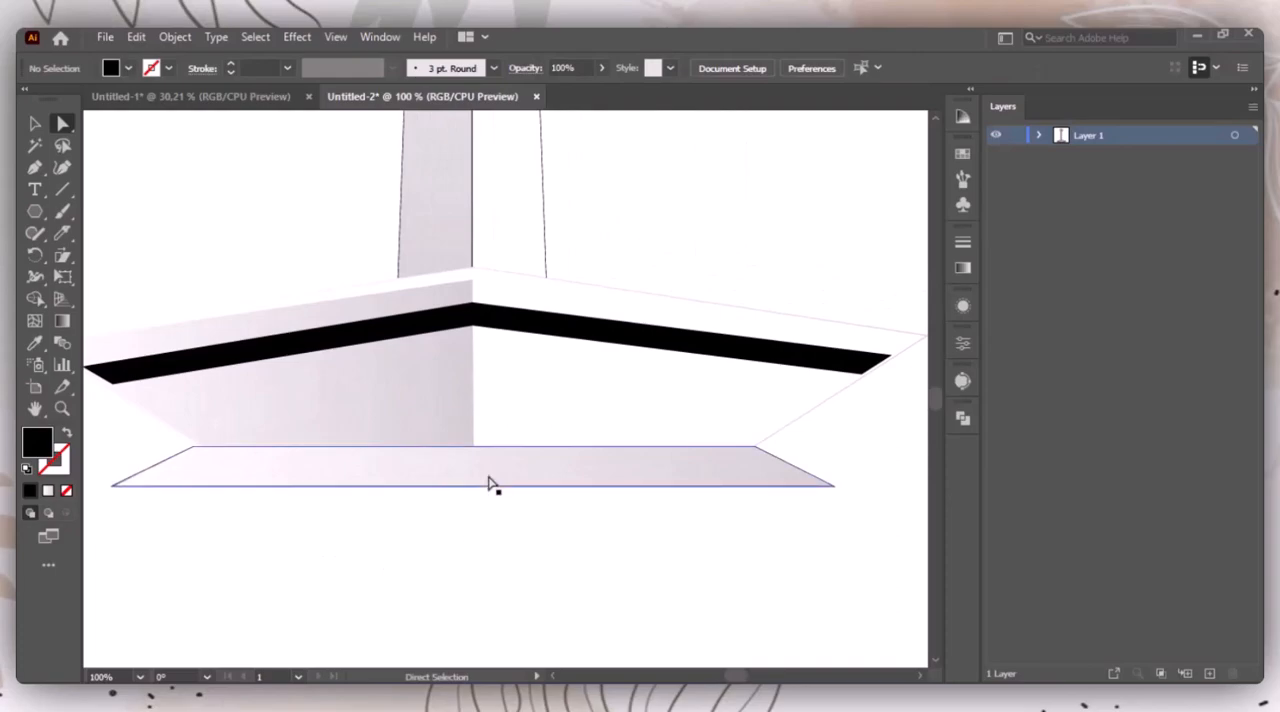
# Step: Isolate the black band's group and cut the band into left and right halves at its centre peak with the Knife tool
pyautogui.moveTo(424, 468); pyautogui.dragTo(484, 534)
pyautogui.click(643, 443)
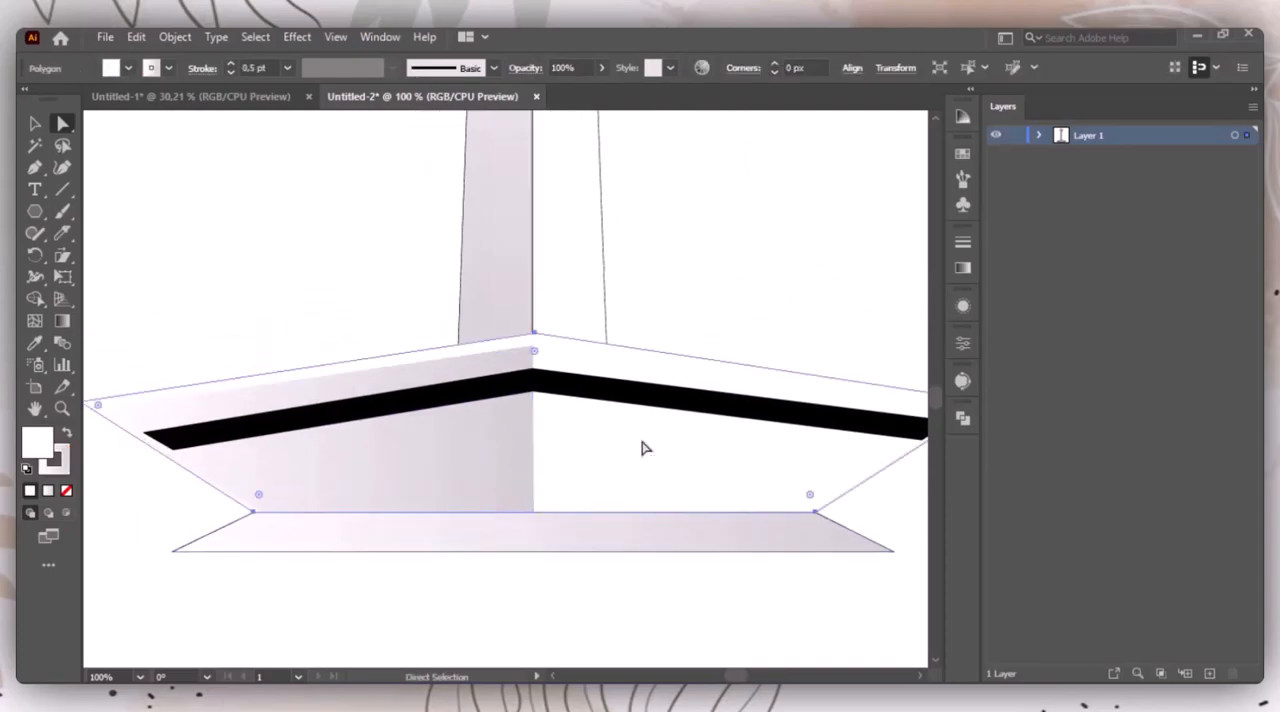
pyautogui.click(33, 123)
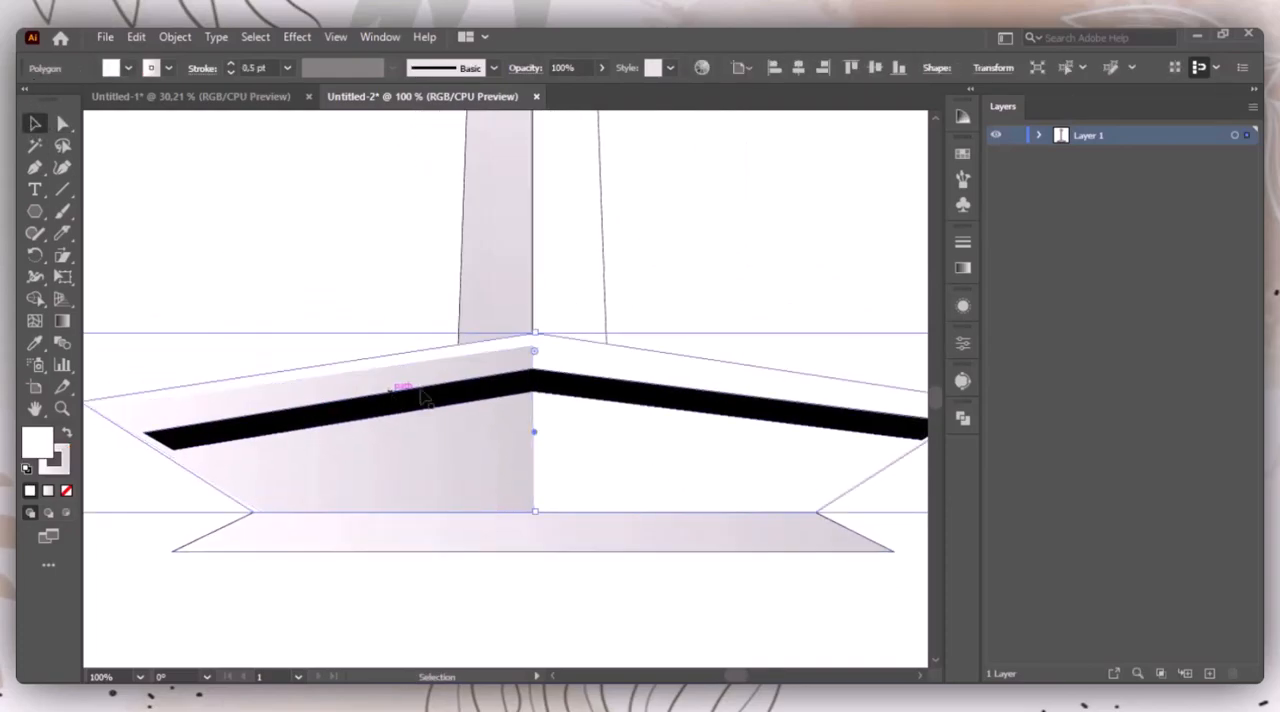
pyautogui.click(515, 390)
pyautogui.doubleClick(449, 408)
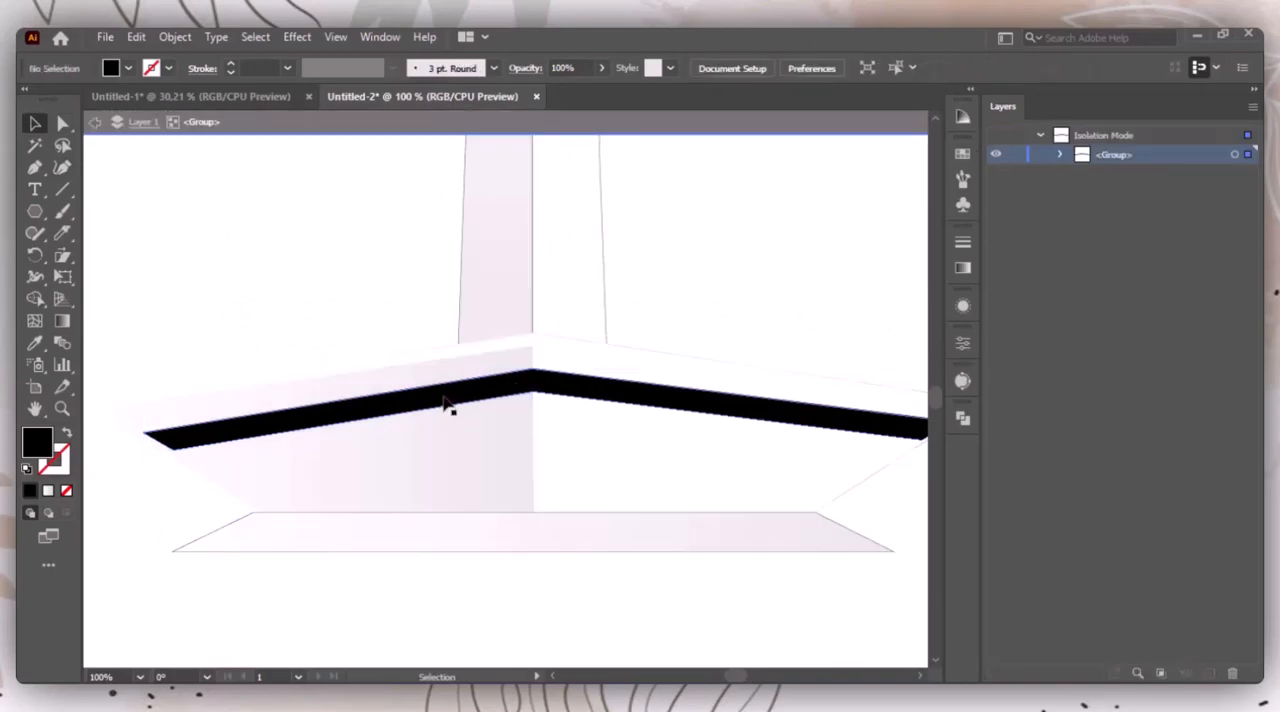
pyautogui.click(61, 236)
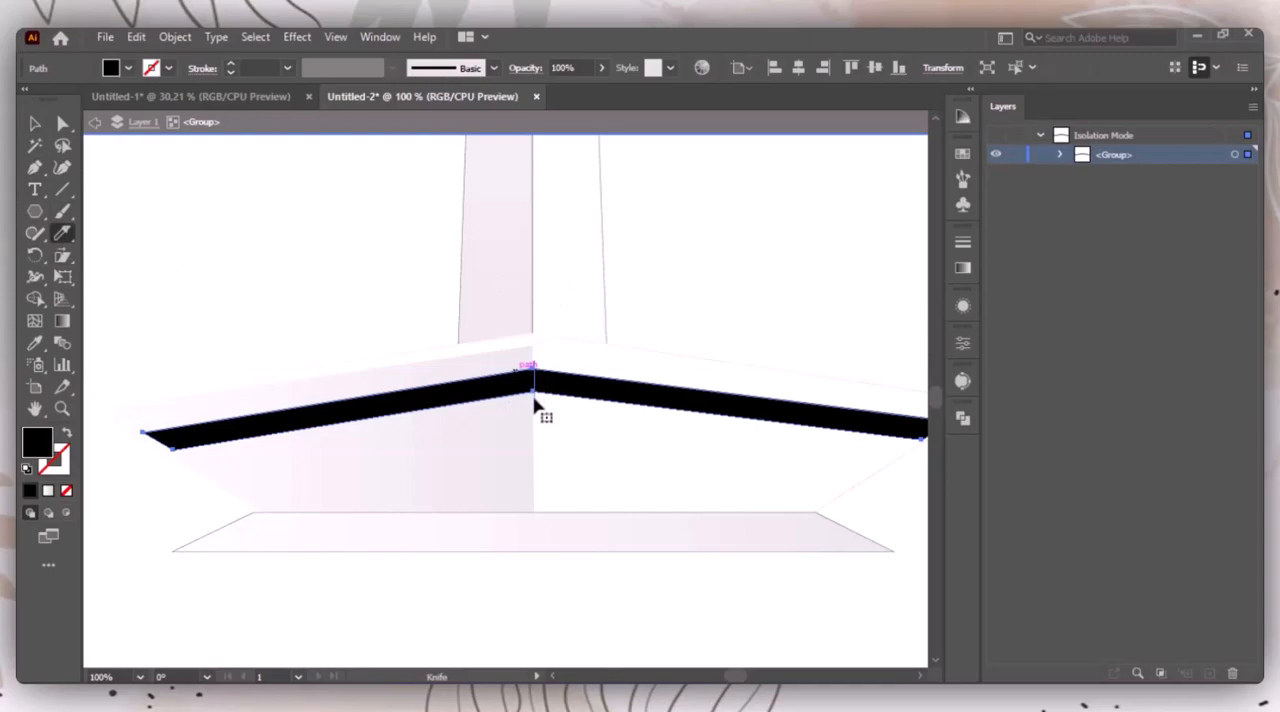
pyautogui.click(34, 123)
pyautogui.click(390, 265)
pyautogui.doubleClick(584, 390)
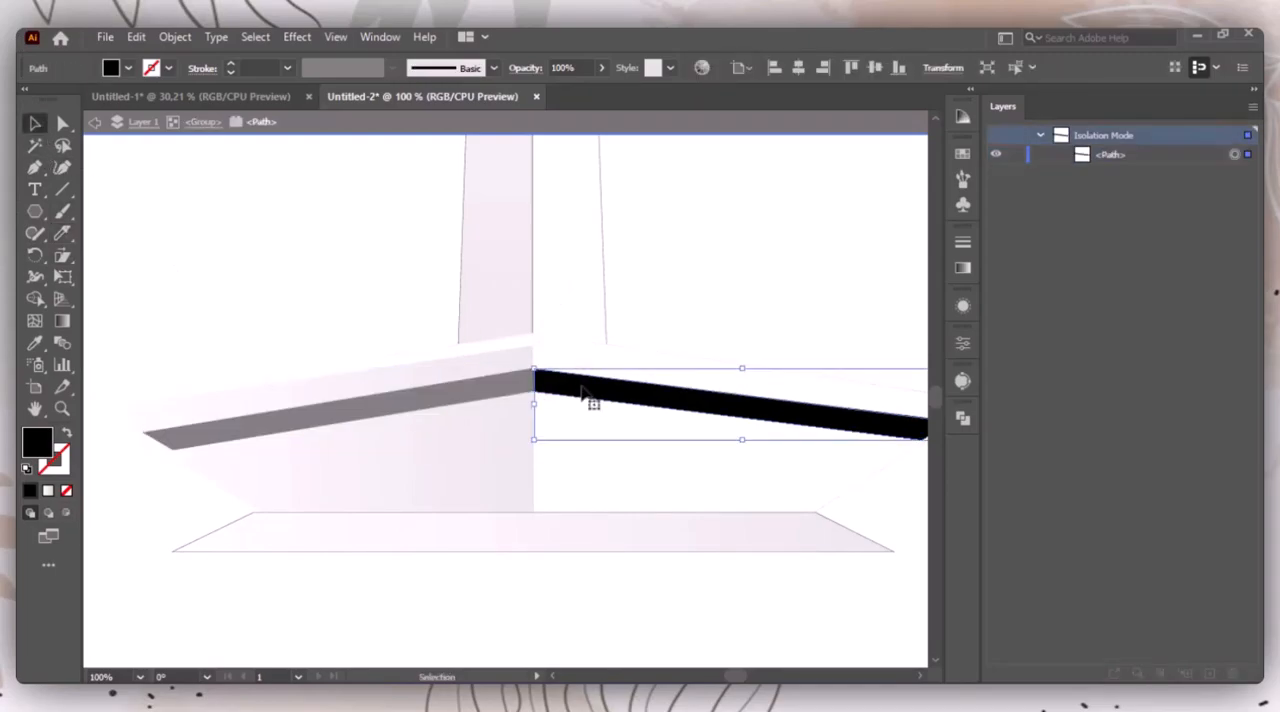
# Step: Exit isolation mode and ungroup the two halves of the black band
pyautogui.doubleClick(654, 323)
pyautogui.click(611, 389)
pyautogui.rightClick(607, 390)
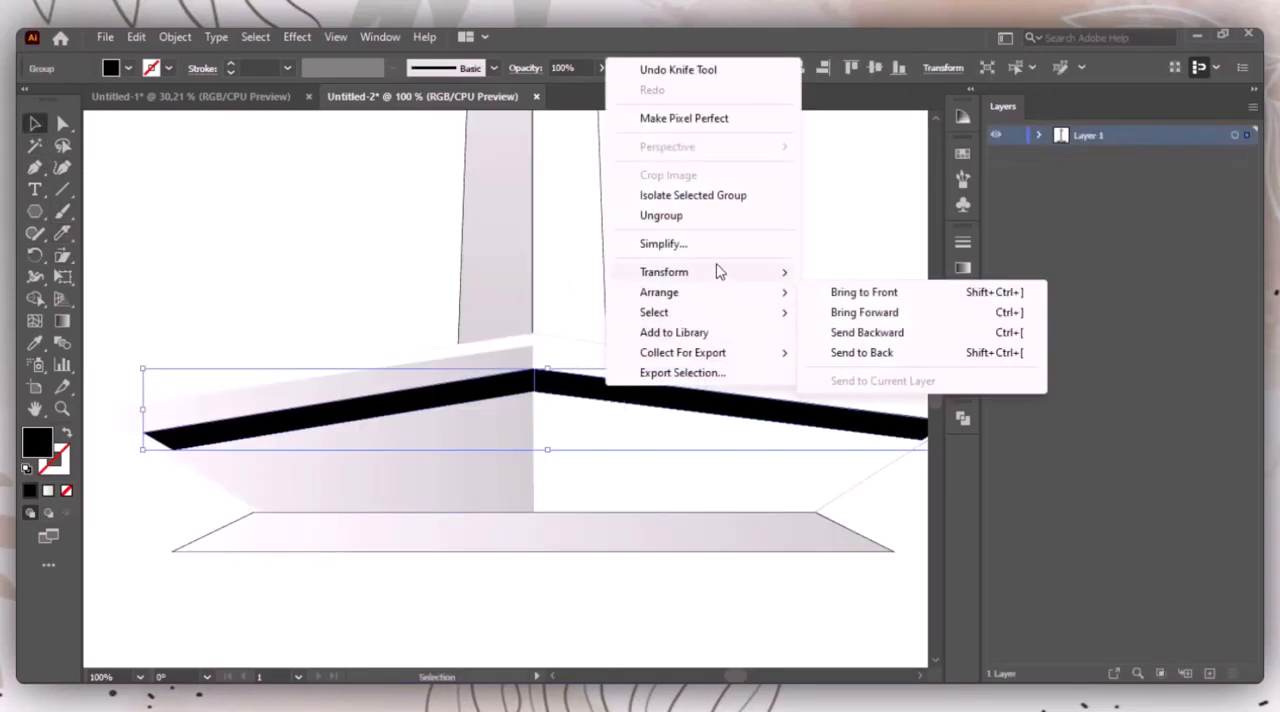
pyautogui.click(690, 216)
pyautogui.click(656, 590)
# Step: Select both band halves and apply the gradient of the tower shaft's shaded side to them with the Eyedropper
pyautogui.click(622, 390)
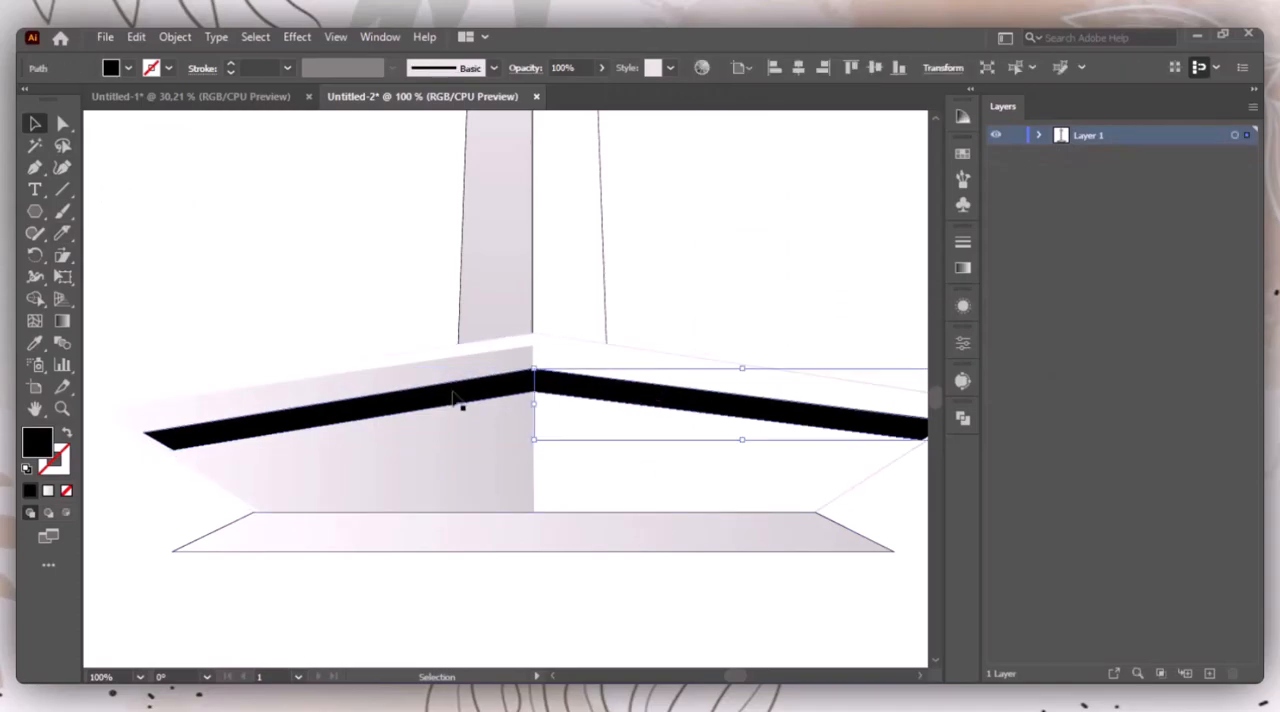
pyautogui.keyDown('shift'); pyautogui.click(453, 393); pyautogui.keyUp('shift')
pyautogui.press('i')
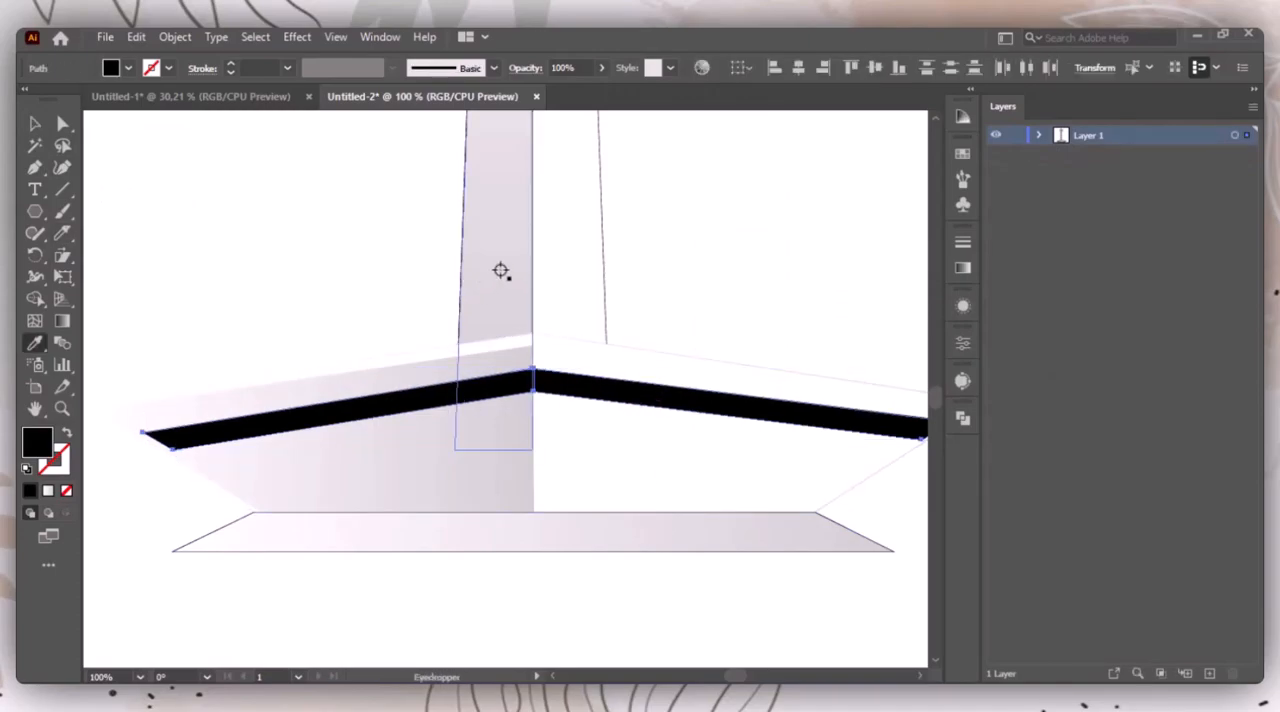
pyautogui.click(504, 272)
# Step: Recolour the band's gradient, with R=128 G=128 B=128 grey at the dark end and a light grey swatch at the light end
pyautogui.click(963, 269)
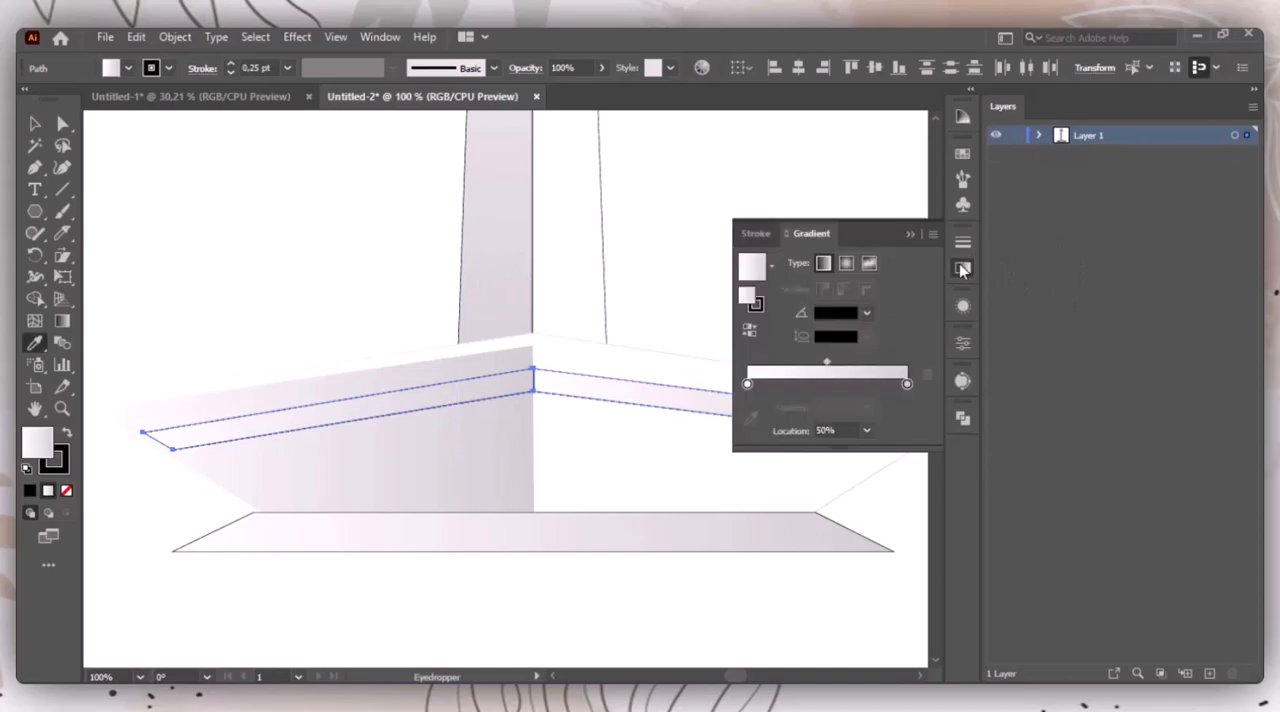
pyautogui.click(907, 385)
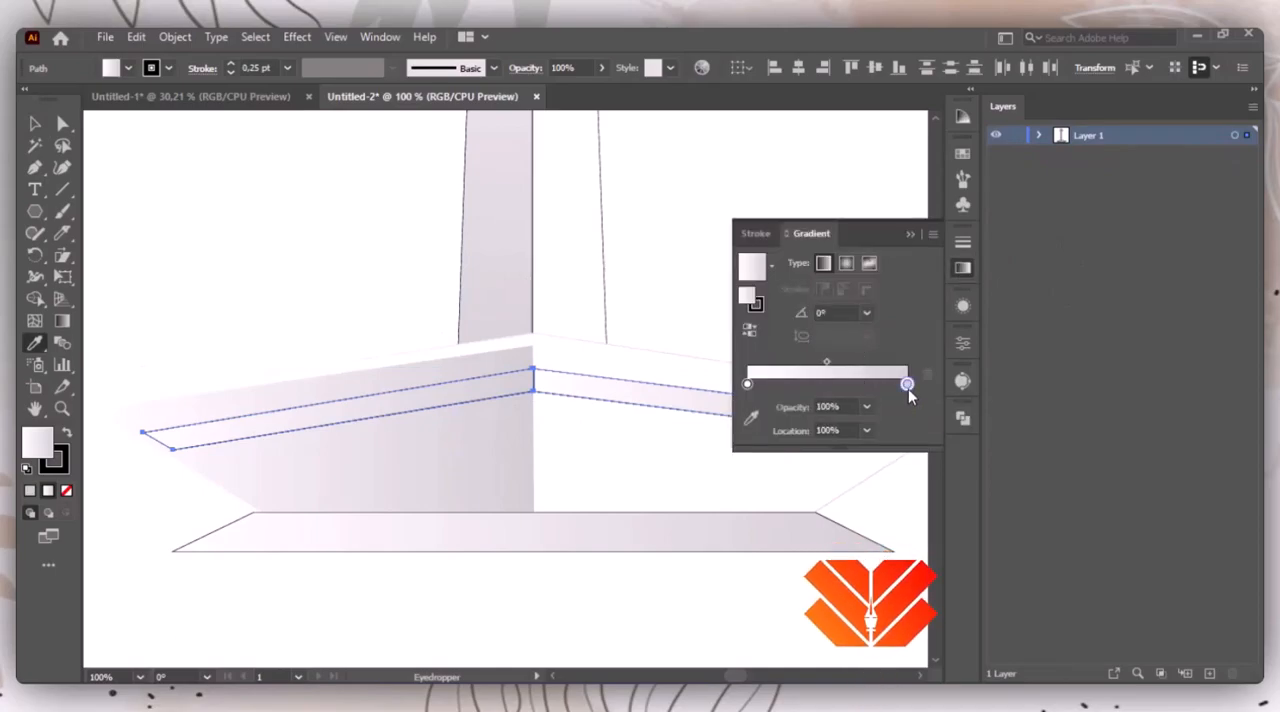
pyautogui.doubleClick(907, 385)
pyautogui.click(772, 484)
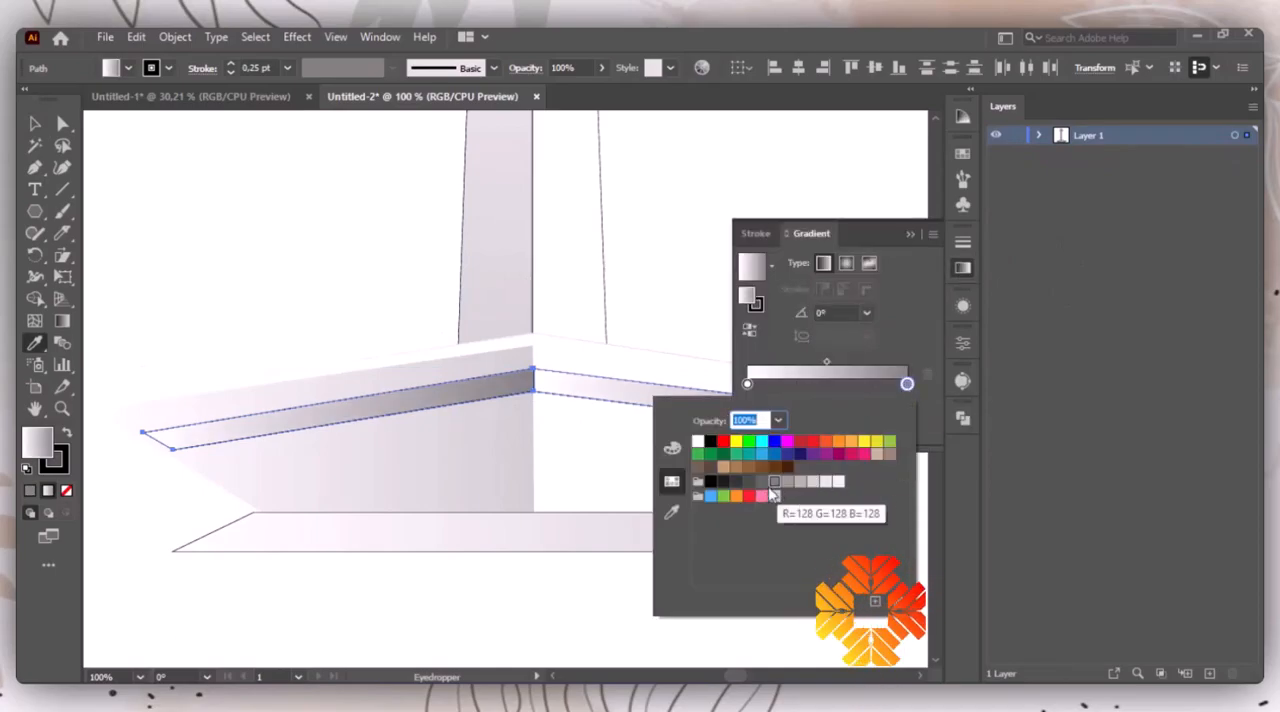
pyautogui.click(747, 384)
pyautogui.doubleClick(747, 384)
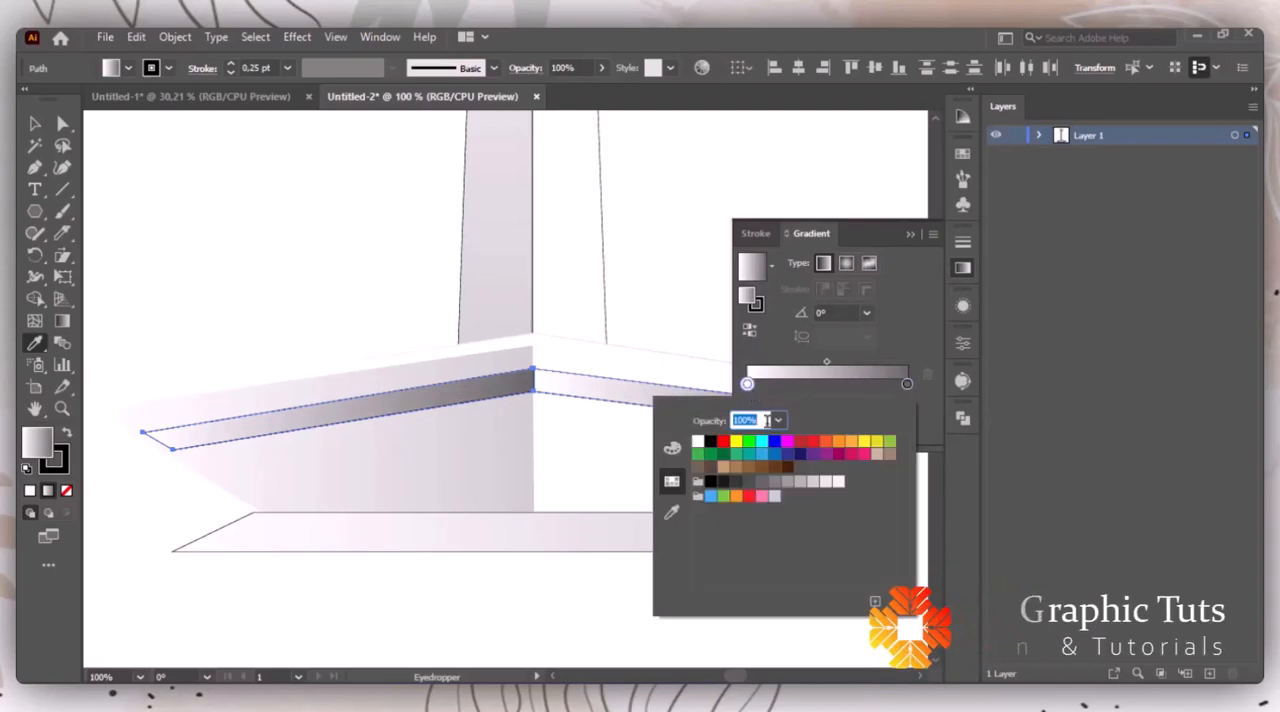
pyautogui.click(826, 484)
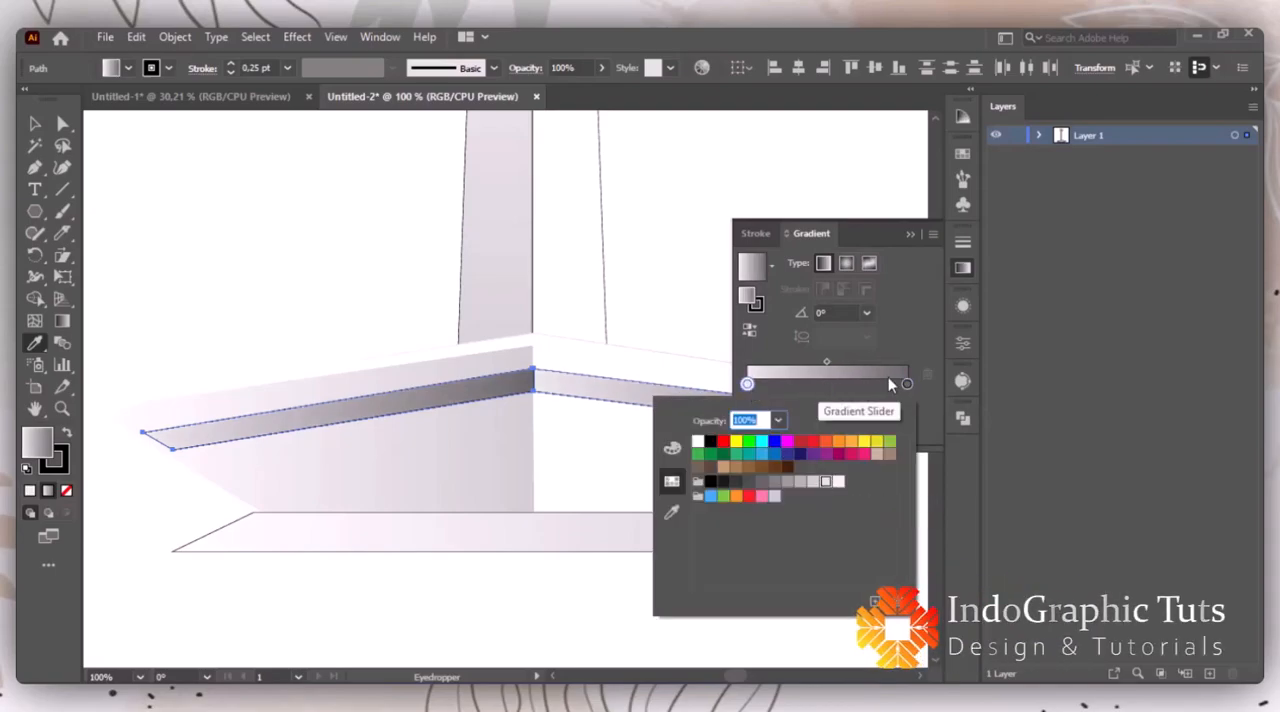
pyautogui.click(812, 482)
pyautogui.click(909, 236)
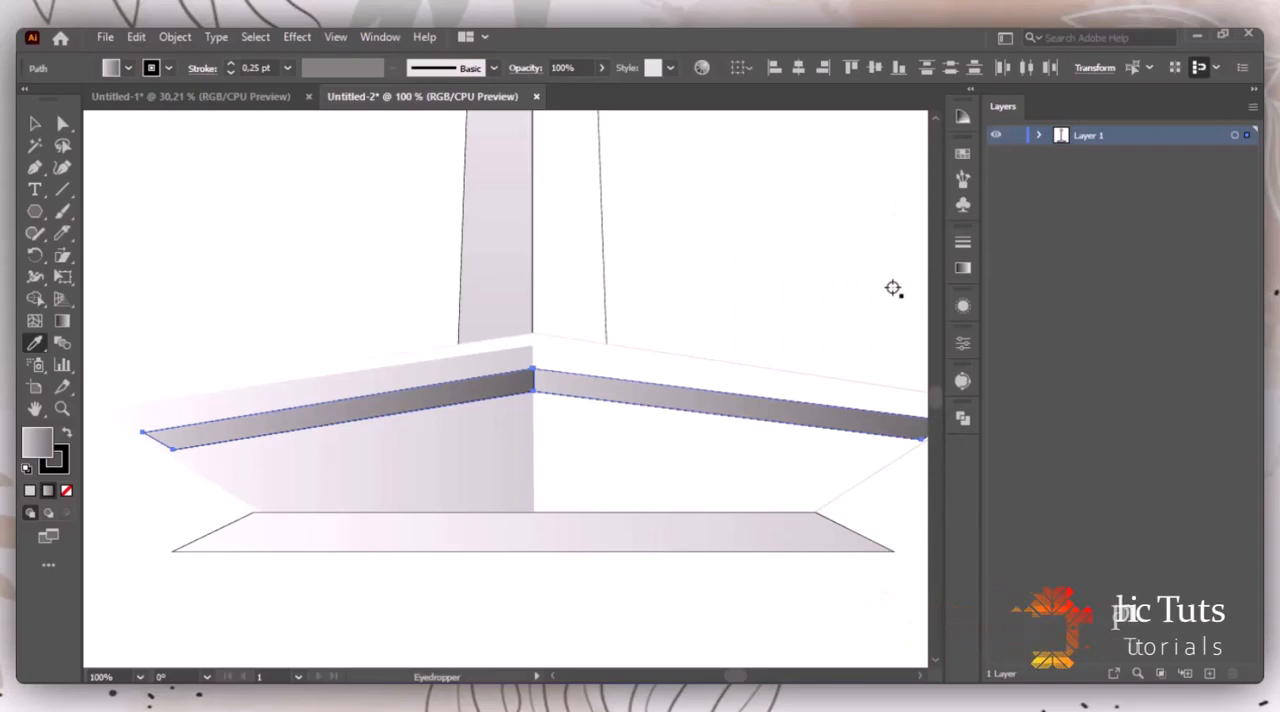
# Step: Redraw the gradient across both band halves at about -168°, running from light at the right end to dark at the left
pyautogui.moveTo(780, 497); pyautogui.dragTo(706, 492)
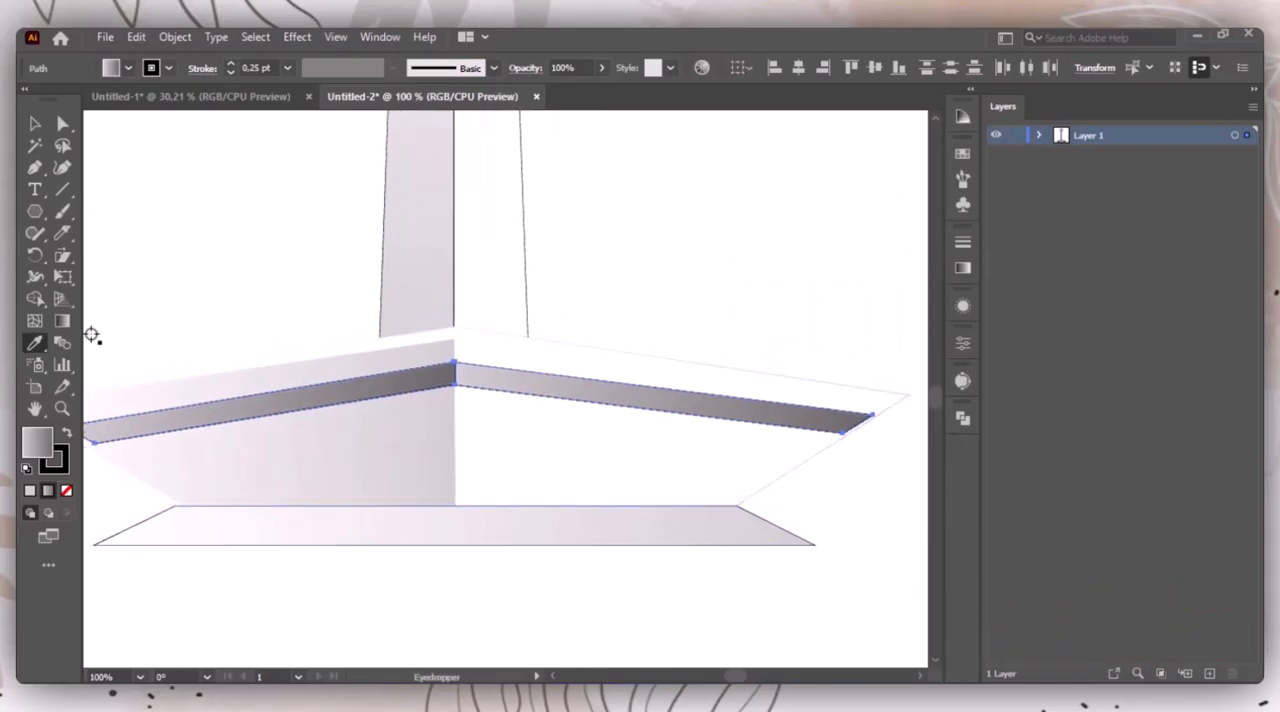
pyautogui.click(62, 320)
pyautogui.moveTo(831, 311)
pyautogui.mouseDown()
pyautogui.moveTo(166, 451)
pyautogui.moveTo(172, 462)
pyautogui.mouseUp()
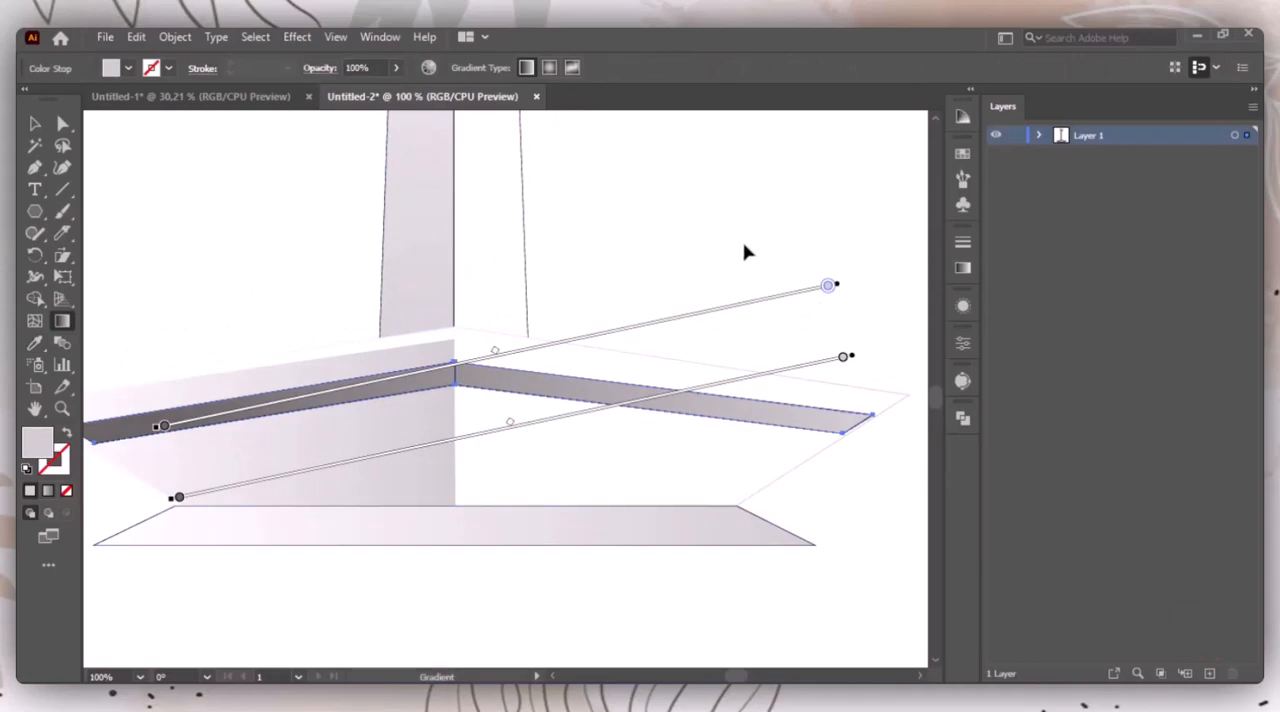
# Step: Shift the band gradient's midpoint towards its dark stop and change the light stop to a paler grey
pyautogui.click(963, 268)
pyautogui.moveTo(826, 362); pyautogui.dragTo(854, 362)
pyautogui.doubleClick(747, 384)
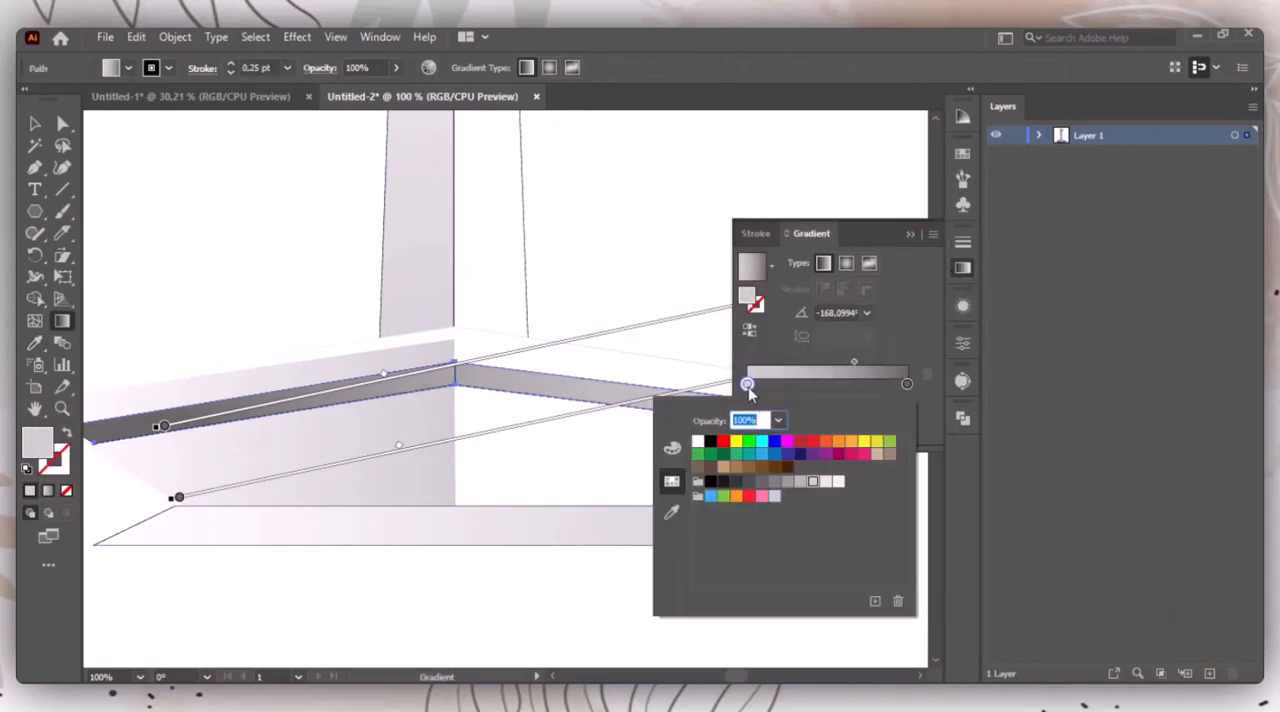
pyautogui.click(907, 233)
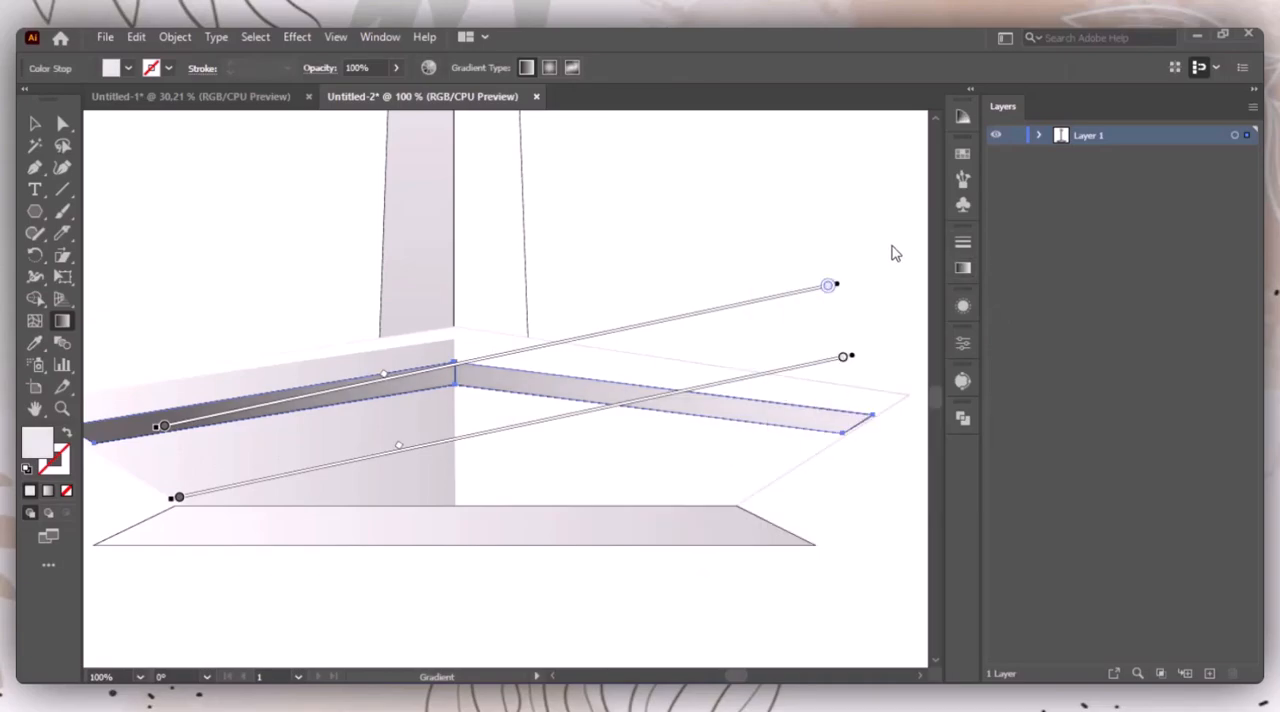
# Step: Remove the stroke from both band halves by setting its weight to 0 pt
pyautogui.press('v')
pyautogui.click(783, 359)
pyautogui.click(771, 409)
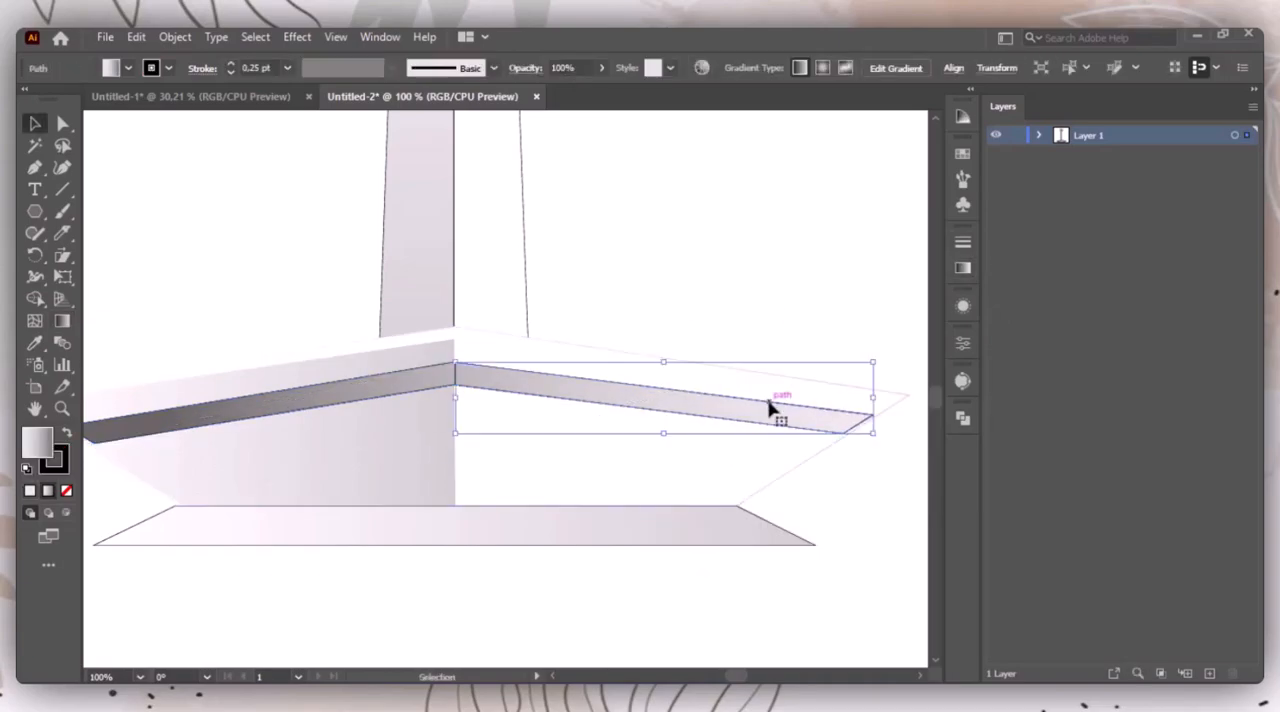
pyautogui.keyDown('shift'); pyautogui.click(427, 397); pyautogui.keyUp('shift')
pyautogui.click(229, 73)
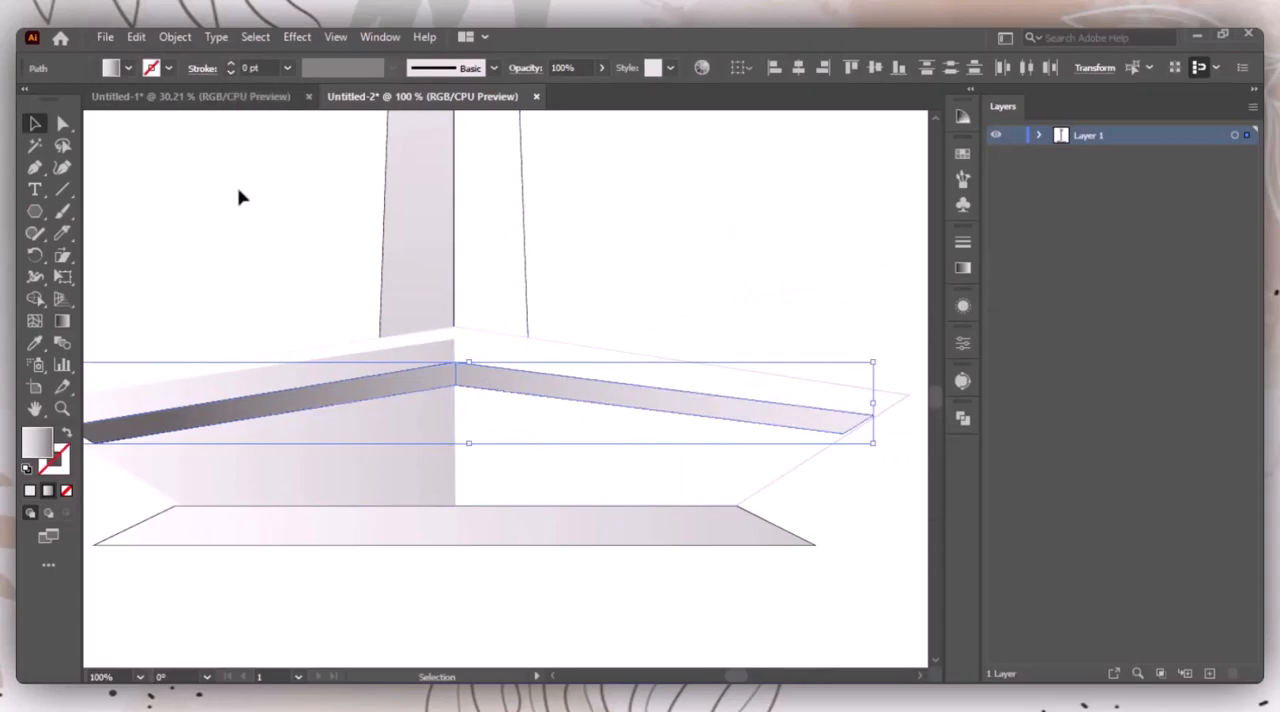
pyautogui.click(242, 220)
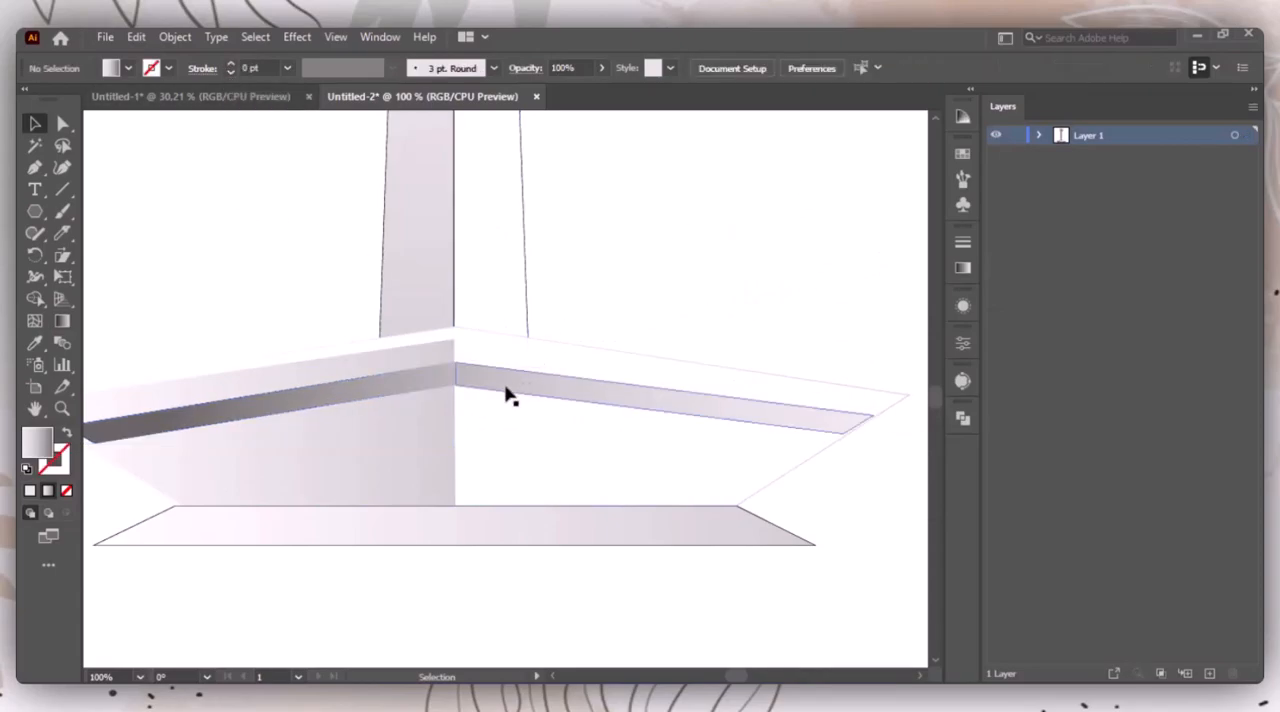
# Step: Copy the white base polygon, paste the duplicate in place, and list the layer's objects
pyautogui.click(580, 473)
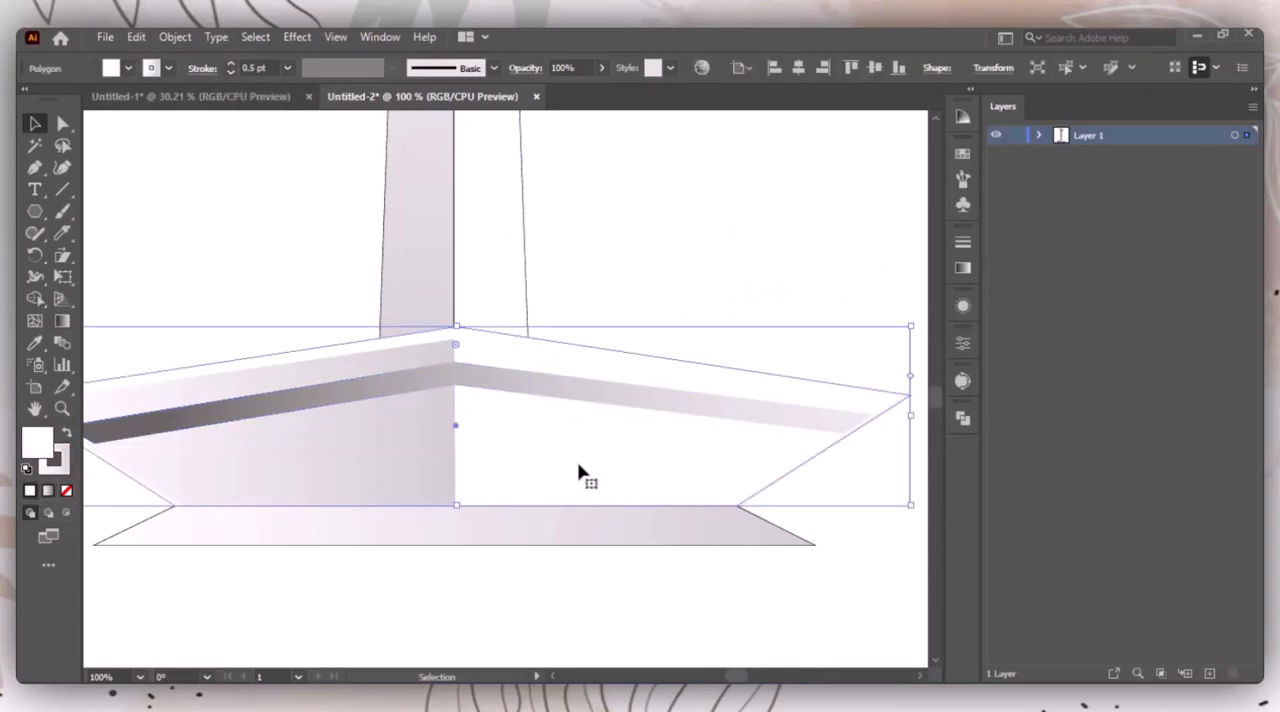
pyautogui.click(136, 37)
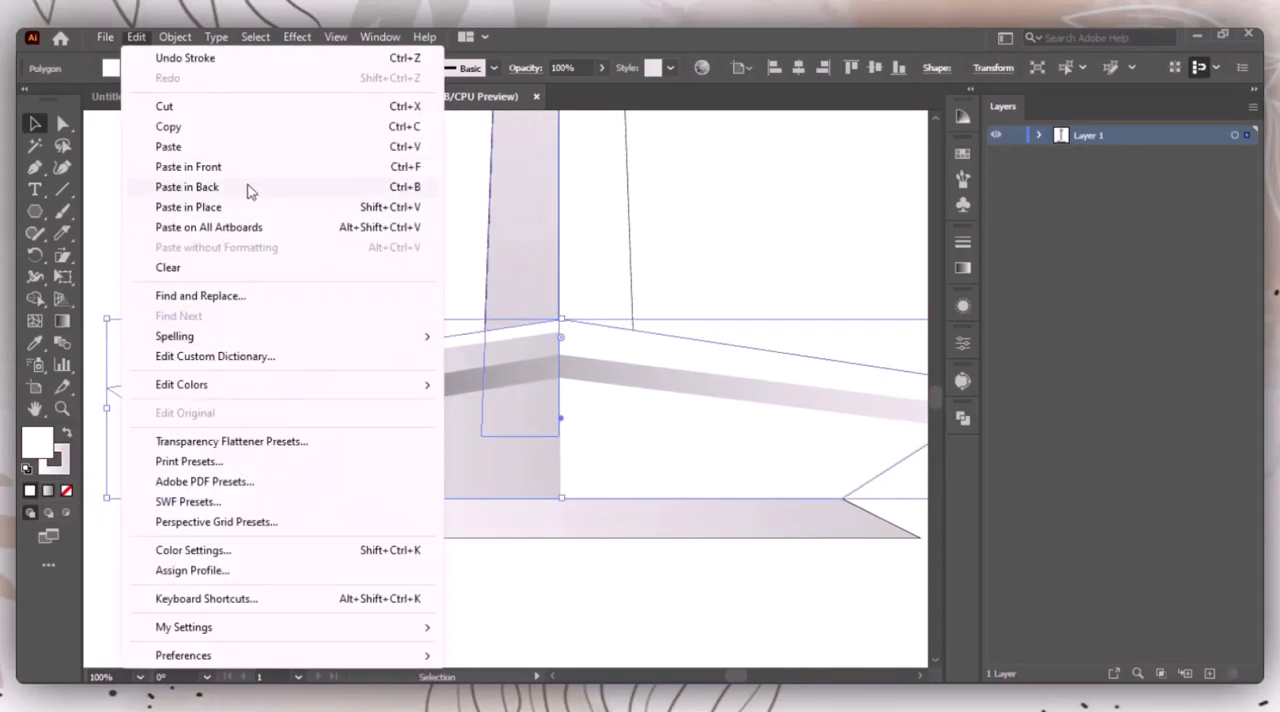
pyautogui.click(227, 211)
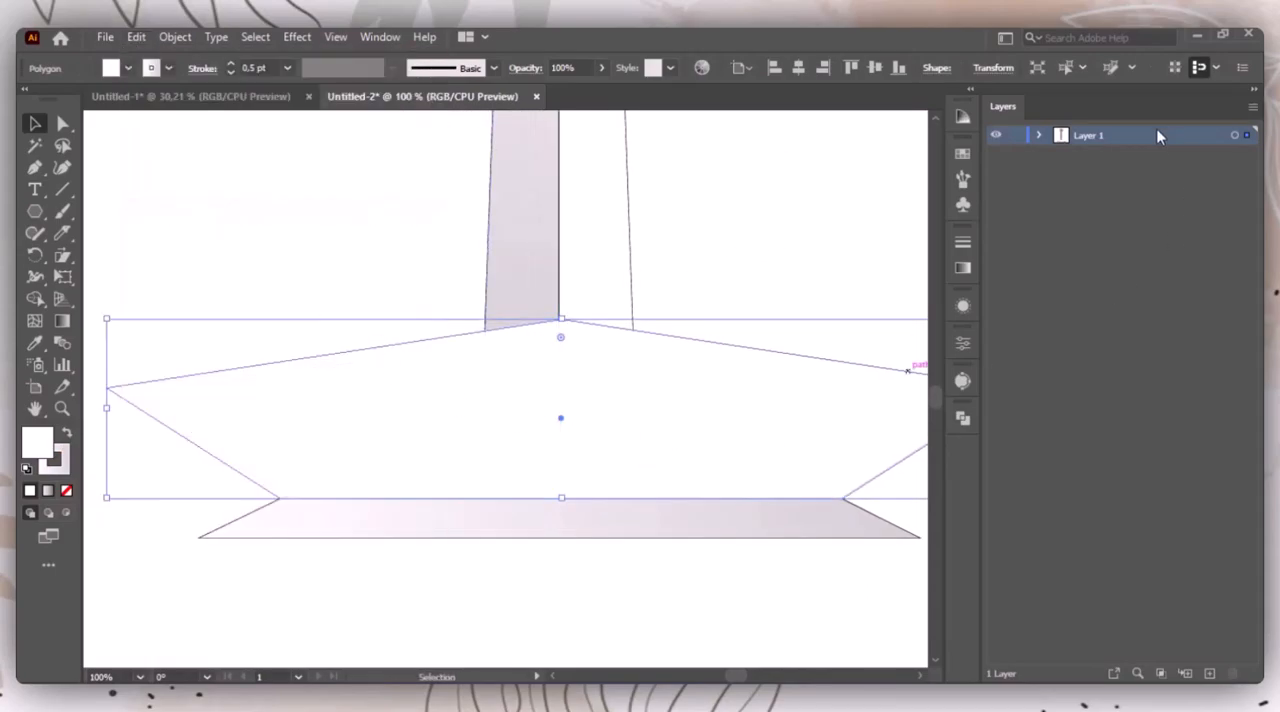
pyautogui.click(1037, 136)
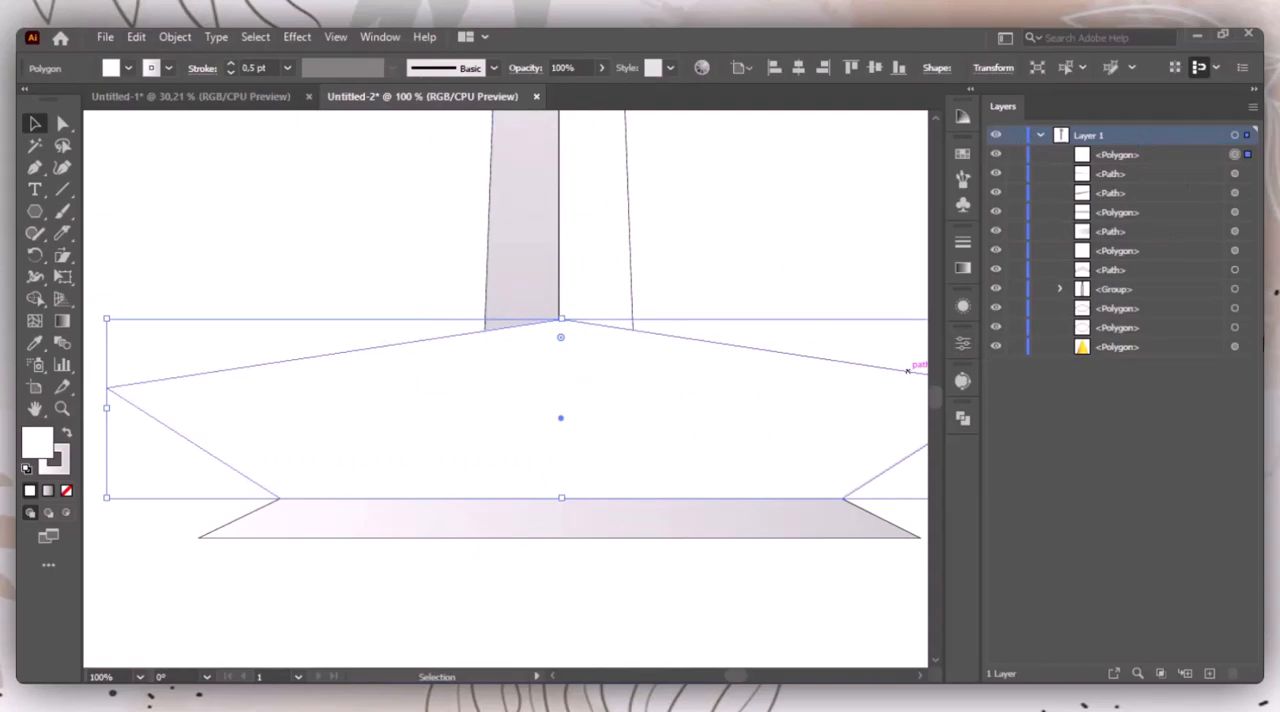
# Step: Move the duplicate polygon directly above the original in the stacking order and nudge it upward three times
pyautogui.moveTo(1162, 155); pyautogui.dragTo(1170, 250)
pyautogui.press('Up')
pyautogui.press('Up')
pyautogui.press('Up')
pyautogui.press('Up')
pyautogui.press('Up')
pyautogui.press('Up')
pyautogui.press('Up')
pyautogui.press('Up')
pyautogui.press('Up')
pyautogui.press('Up')
pyautogui.press('Up')
pyautogui.press('Up')
pyautogui.press('Up')
pyautogui.press('Up')
pyautogui.press('Up')
pyautogui.press('Up')
pyautogui.press('Up')
pyautogui.press('Up')
pyautogui.press('Up')
pyautogui.press('Up')
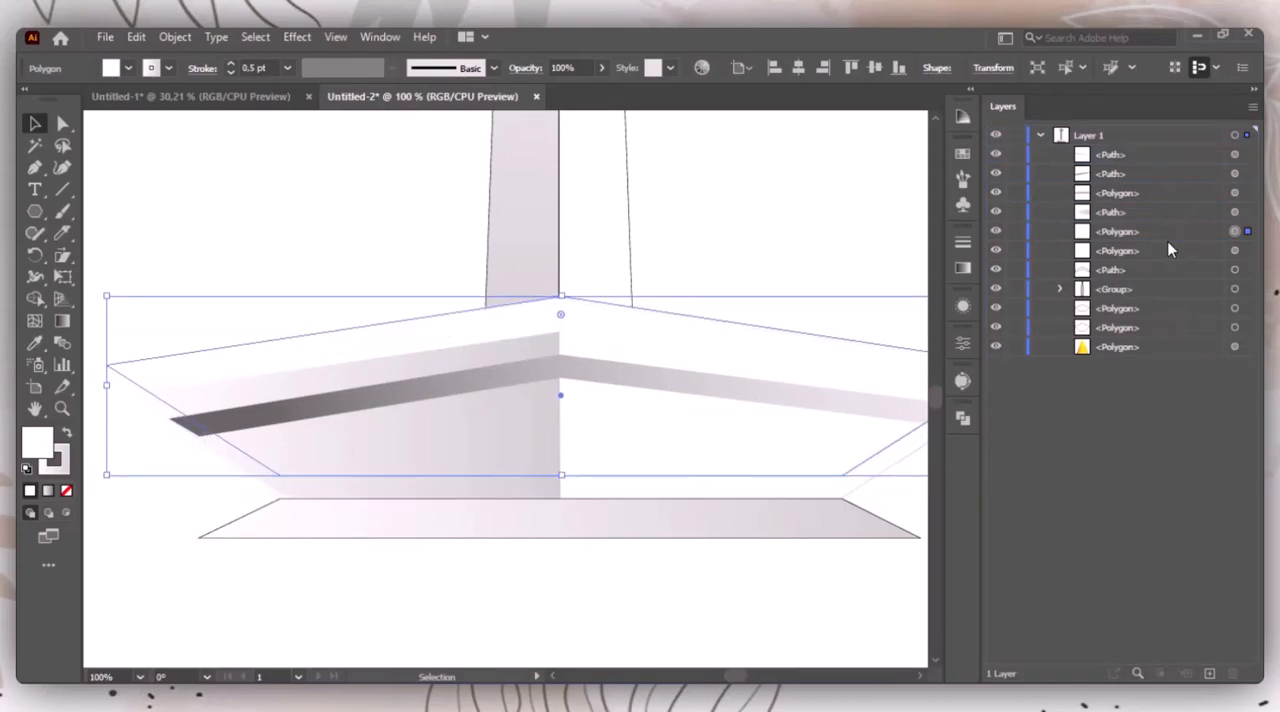
# Step: Fill the raised duplicate with the band's grey gradient and move the original white base polygon in front of it
pyautogui.press('i')
pyautogui.click(766, 383)
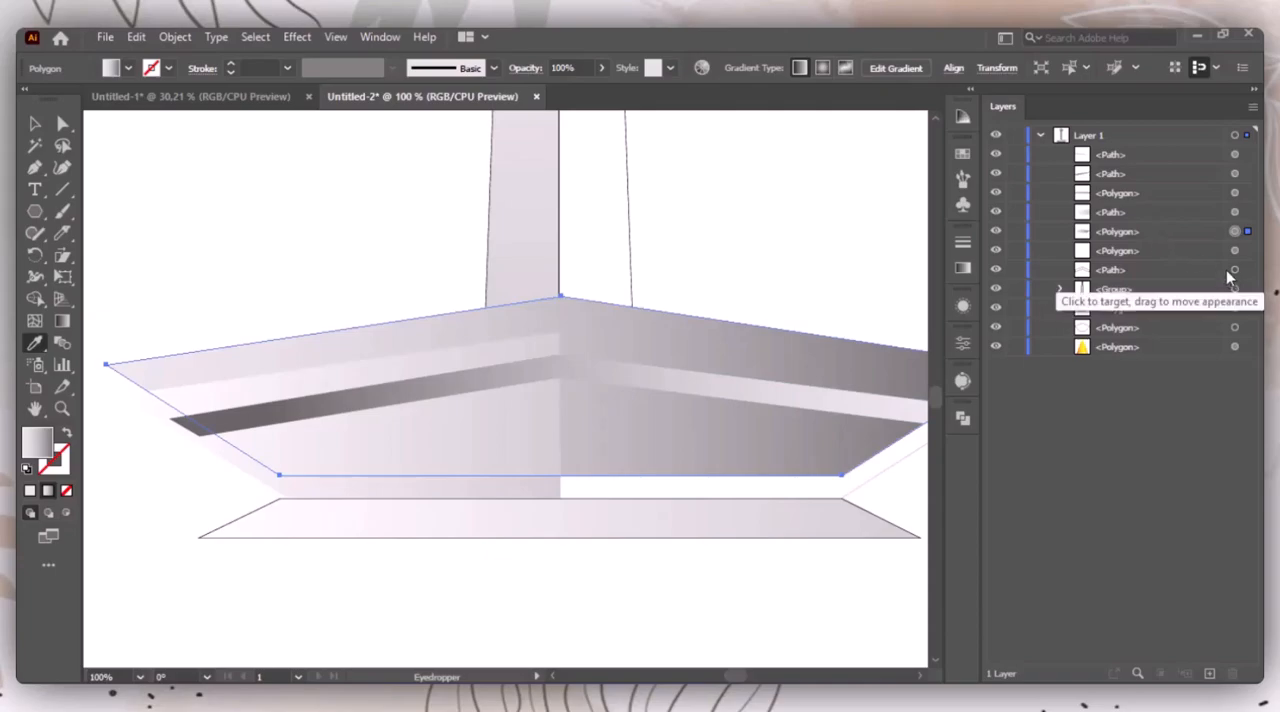
pyautogui.click(1245, 251)
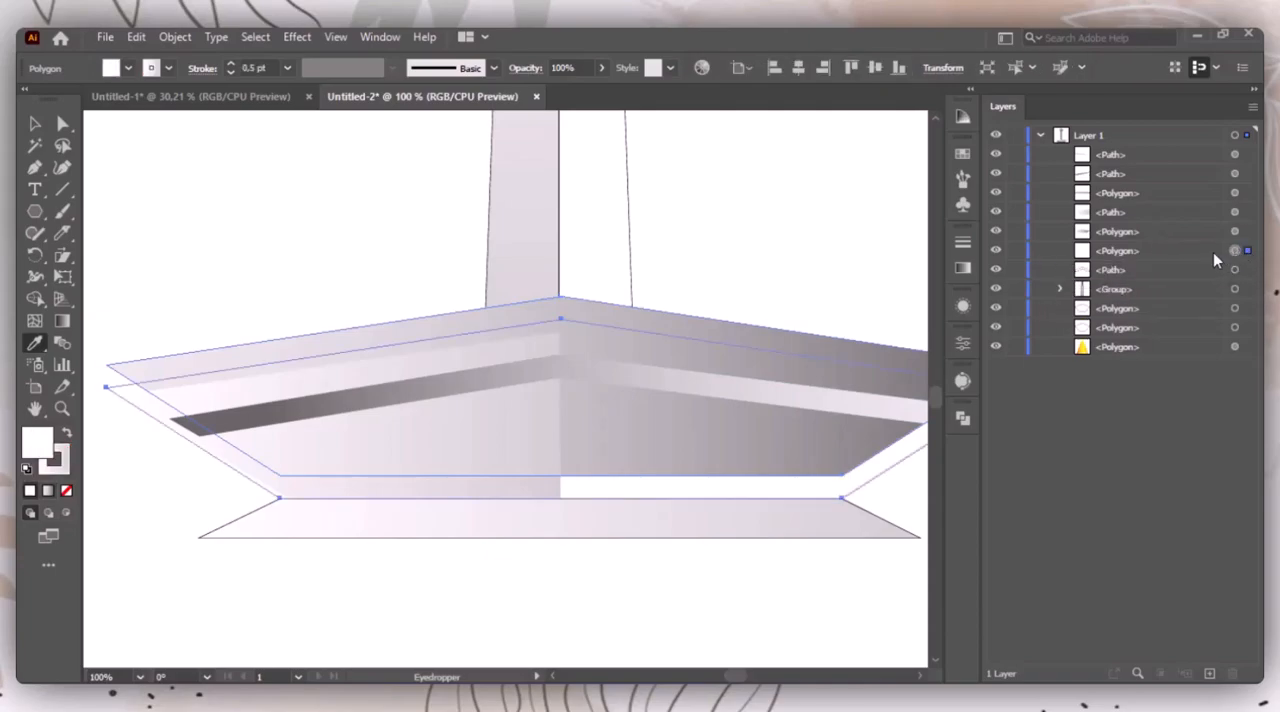
pyautogui.moveTo(1208, 250); pyautogui.dragTo(1207, 230)
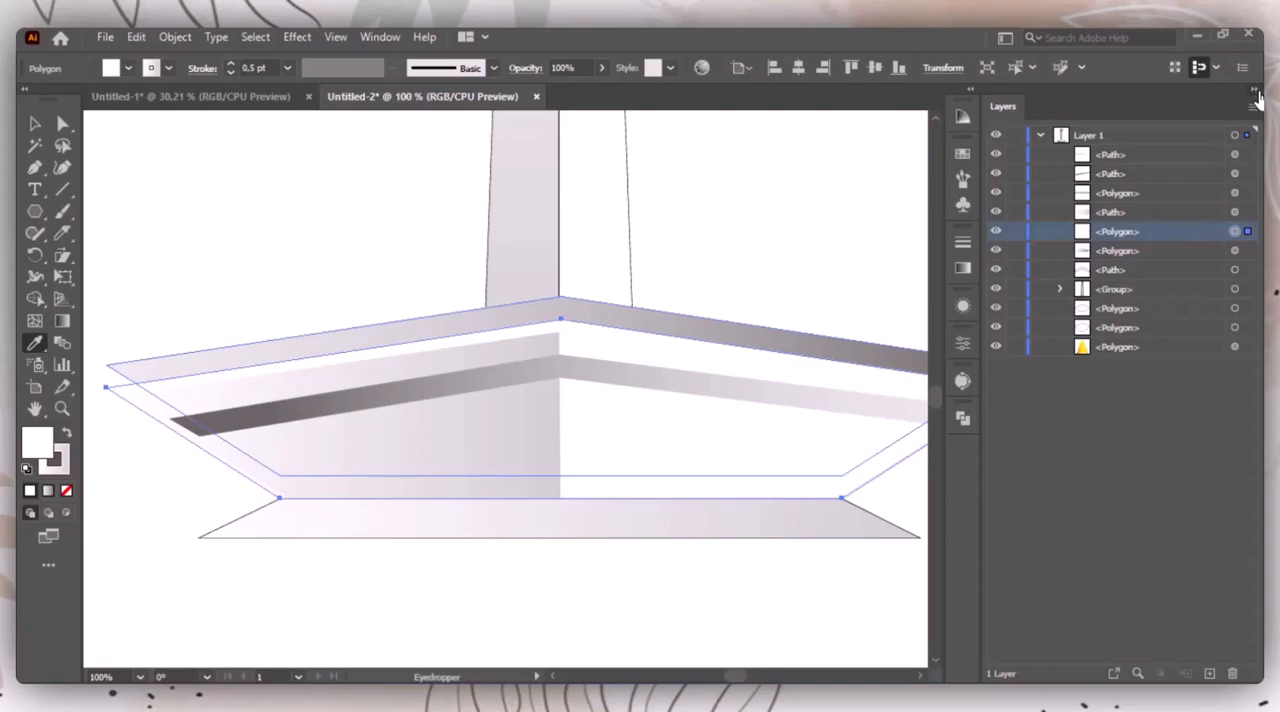
# Step: On the raised rim polygon, add an anchor point near each outer end and delete its two bottom corner points
pyautogui.click(1256, 92)
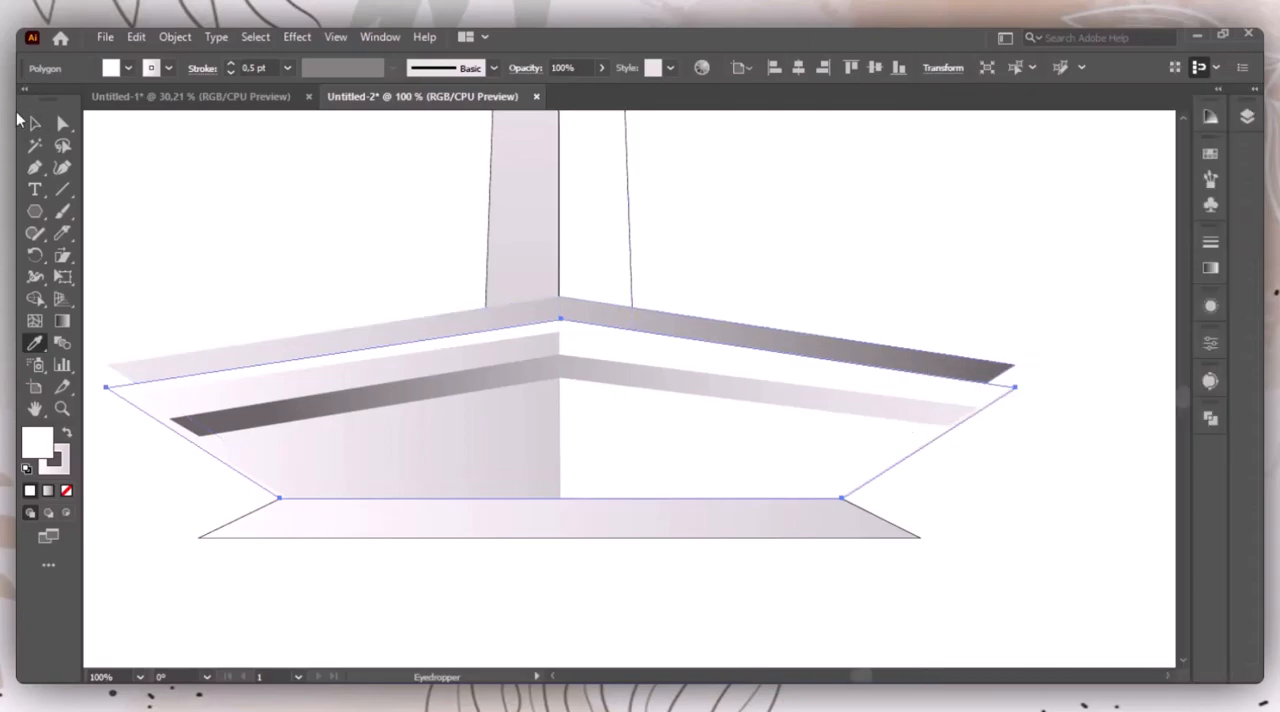
pyautogui.click(35, 123)
pyautogui.doubleClick(391, 323)
pyautogui.moveTo(35, 167); pyautogui.dragTo(100, 186)
pyautogui.click(213, 361)
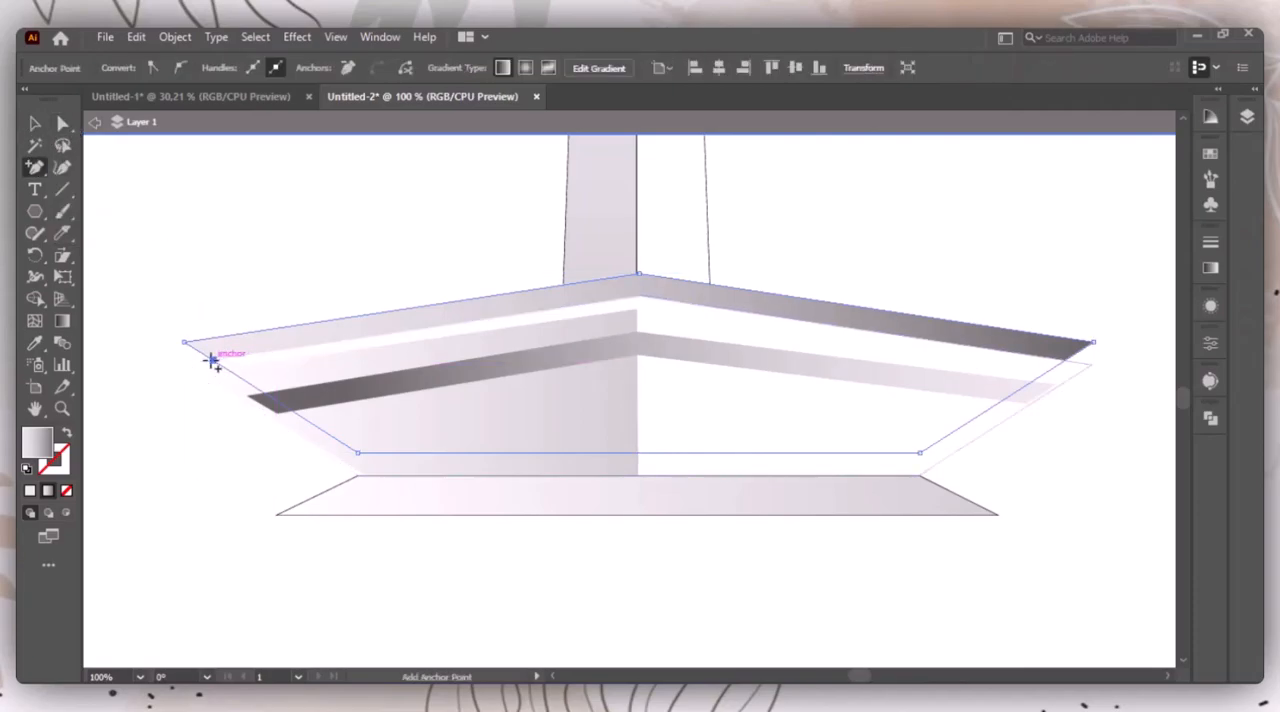
pyautogui.click(1066, 357)
pyautogui.moveTo(35, 167); pyautogui.dragTo(120, 211)
pyautogui.click(358, 452)
pyautogui.click(919, 452)
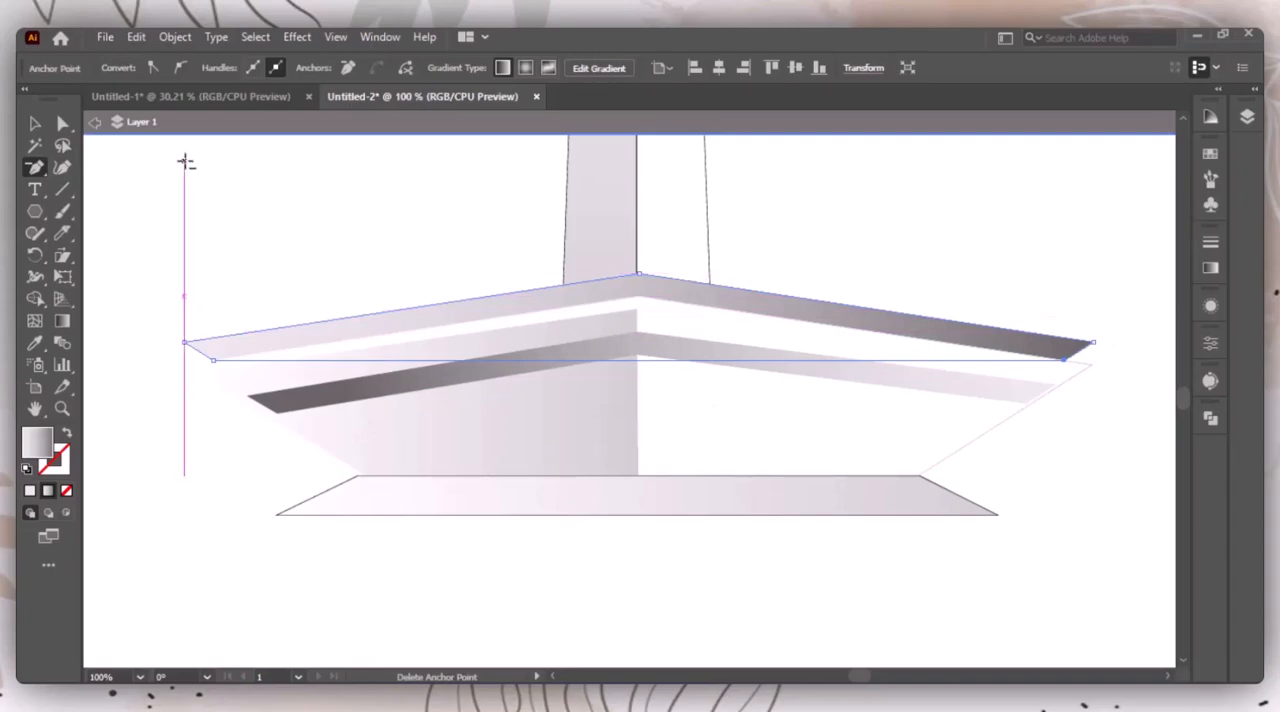
# Step: Move the rim's two lower end points outward to meet the white base polygon's outer corners, making the rim ends vertical
pyautogui.click(62, 123)
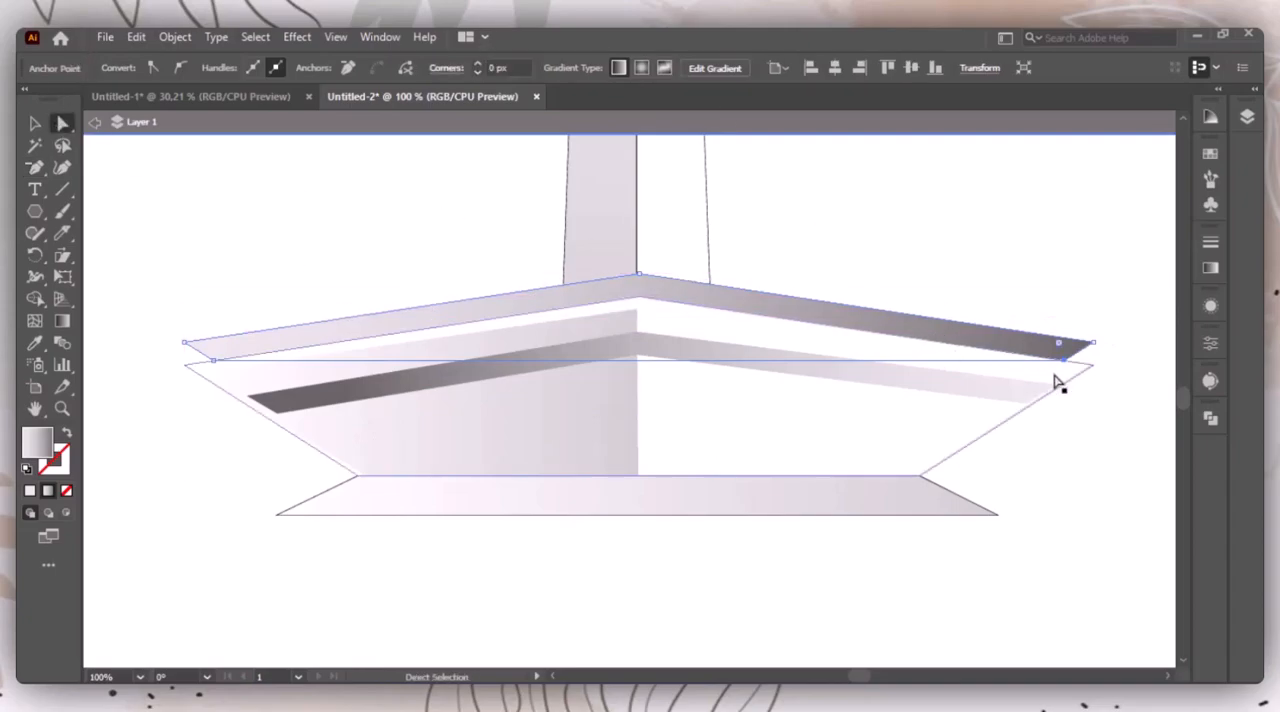
pyautogui.moveTo(1063, 356); pyautogui.dragTo(1092, 362)
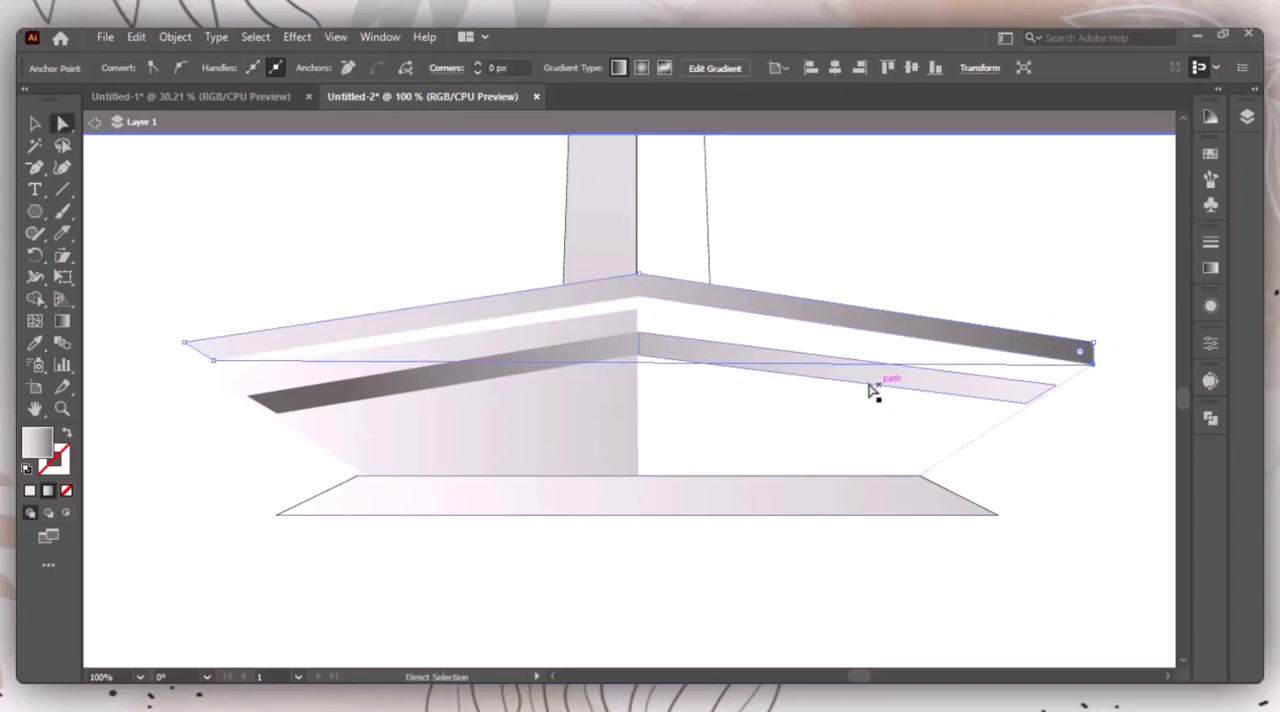
pyautogui.moveTo(213, 366); pyautogui.dragTo(184, 363)
pyautogui.press('v')
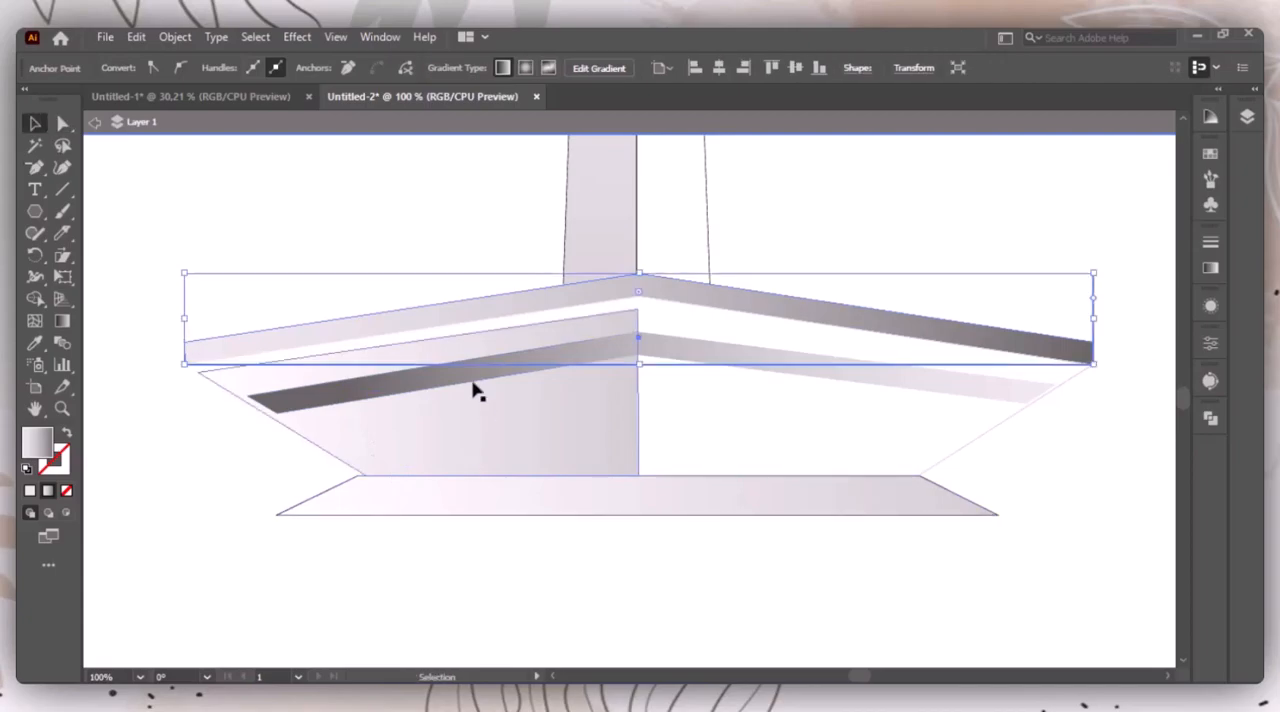
# Step: Lighten the rim's gradient by changing its dark end stop to a light grey swatch
pyautogui.click(1006, 286)
pyautogui.click(947, 336)
pyautogui.click(1211, 268)
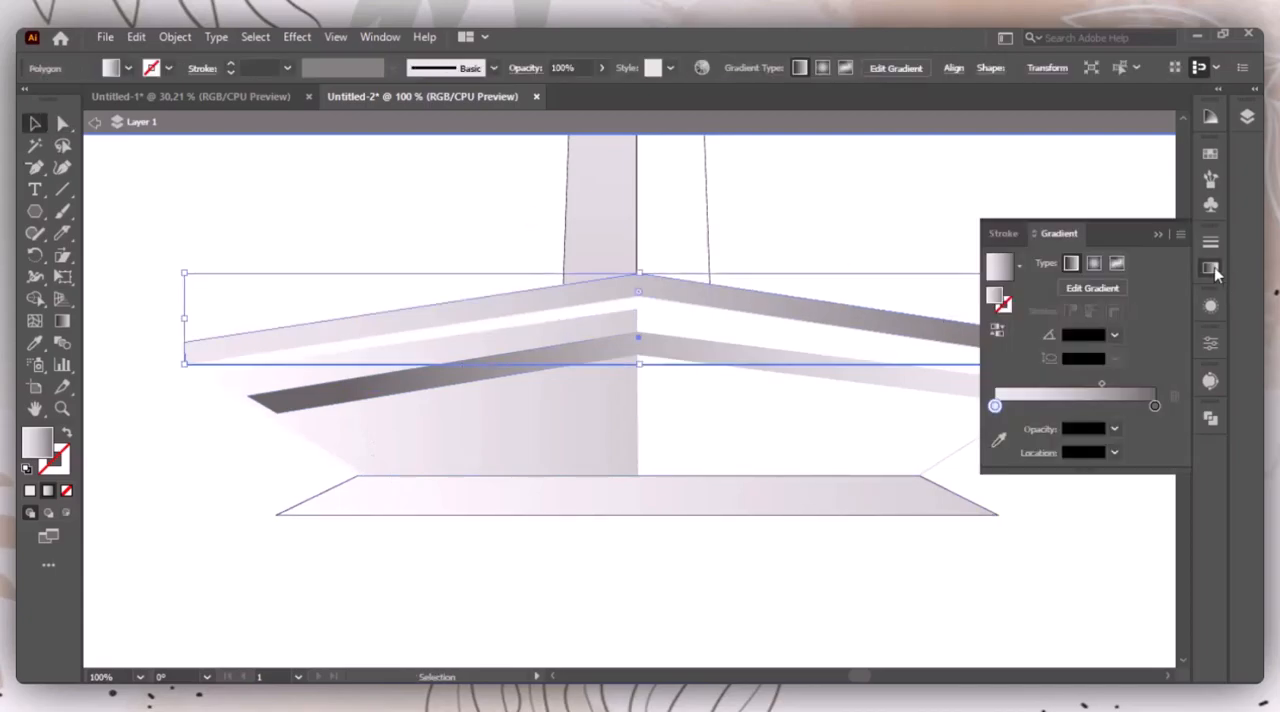
pyautogui.doubleClick(1155, 406)
pyautogui.click(1046, 504)
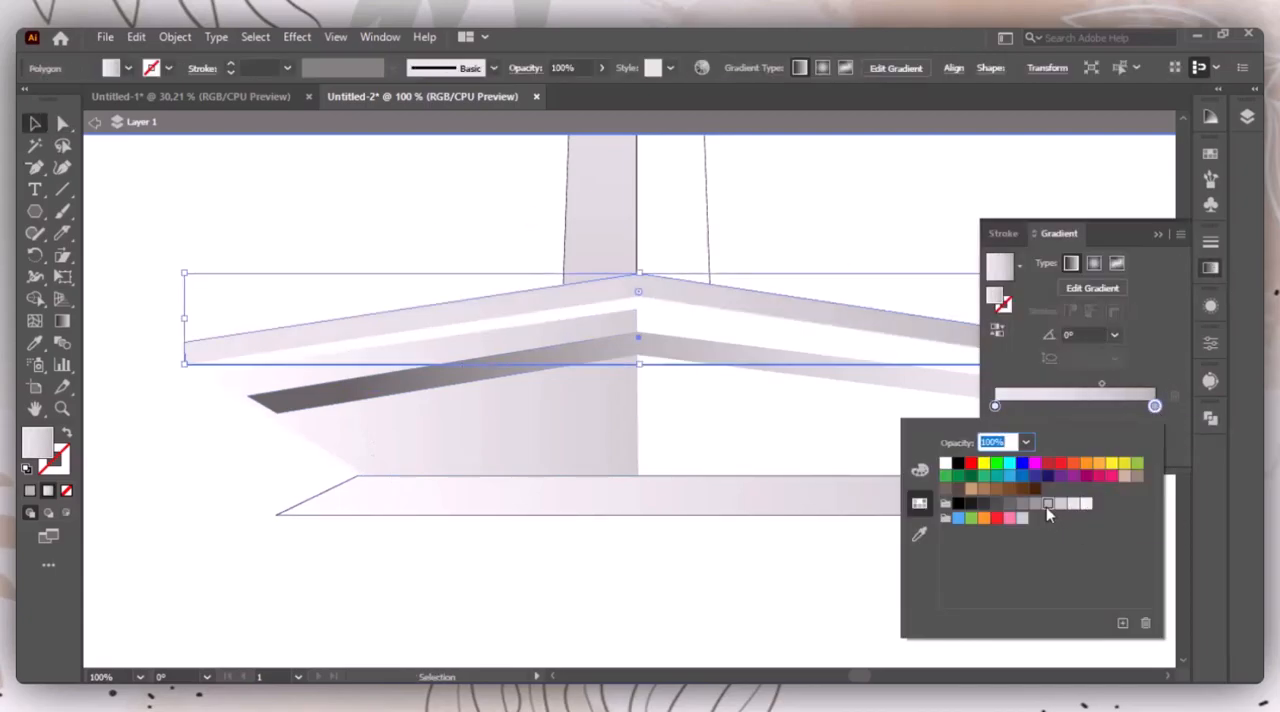
pyautogui.click(1062, 504)
pyautogui.click(1162, 235)
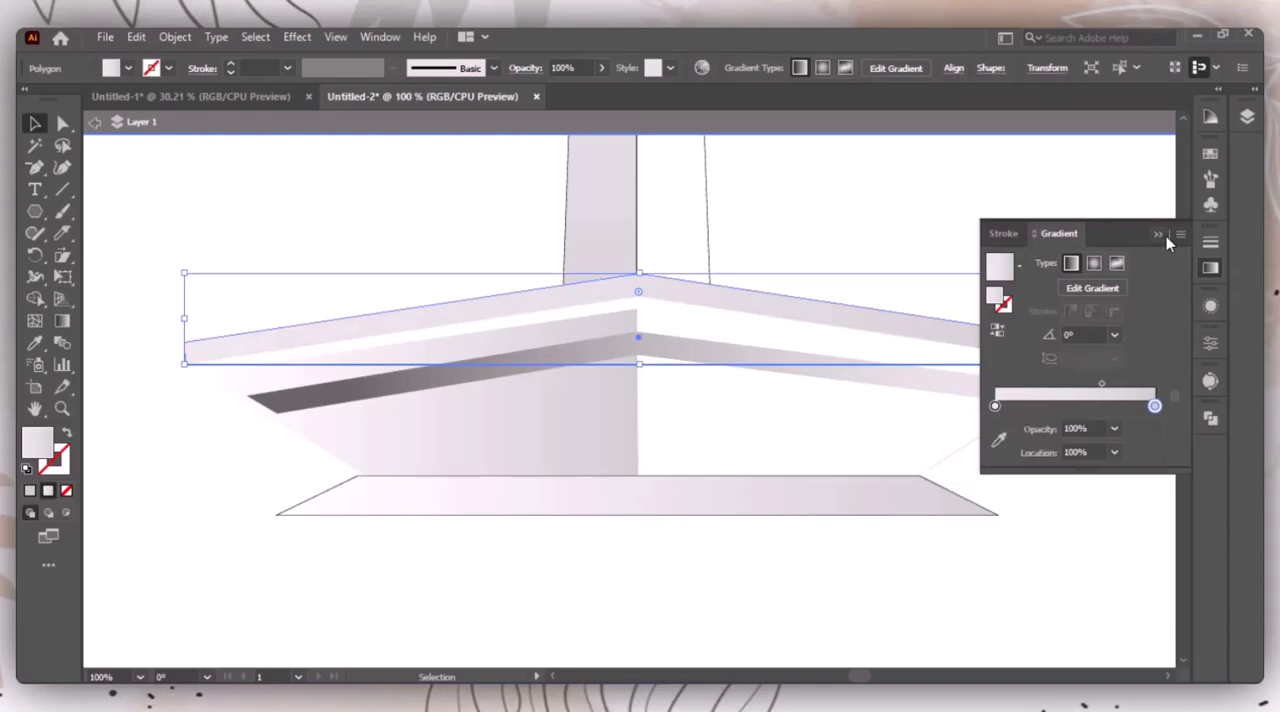
pyautogui.click(1135, 220)
# Step: Bend both slanted side edges of the white base polygon into slight curves near their lower ends with the Anchor Point tool
pyautogui.click(922, 412)
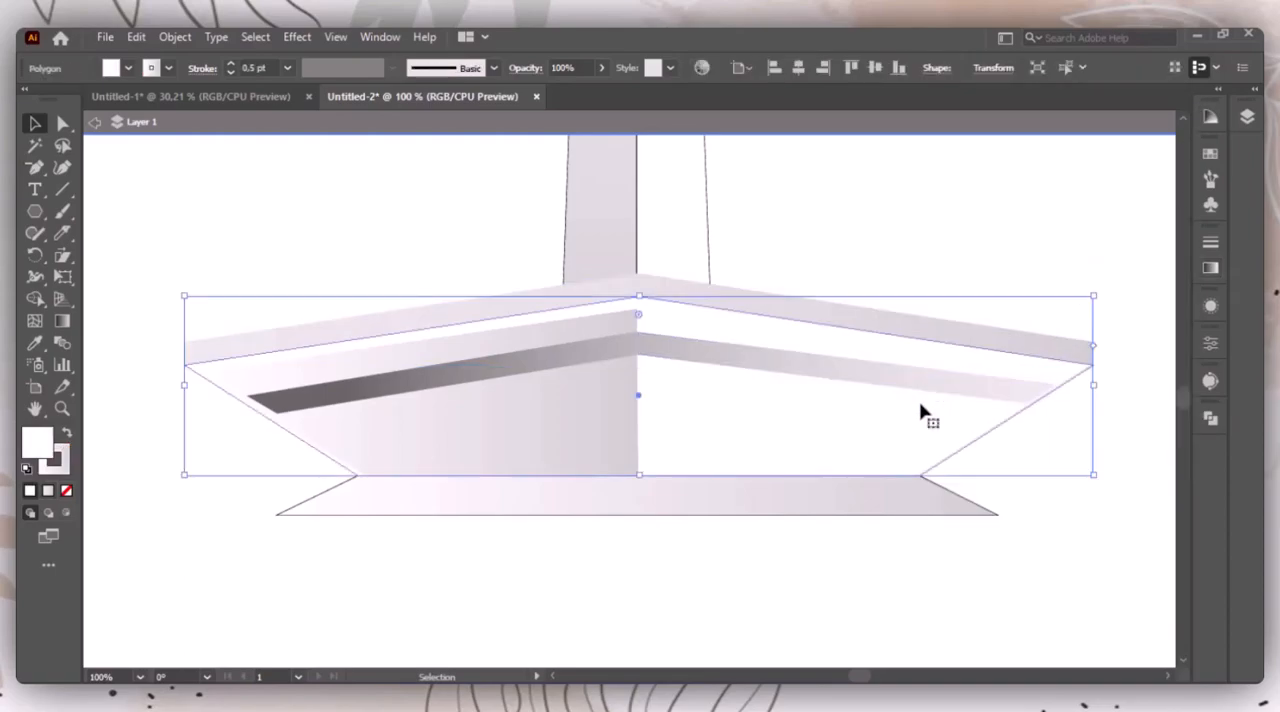
pyautogui.moveTo(35, 167); pyautogui.dragTo(110, 233)
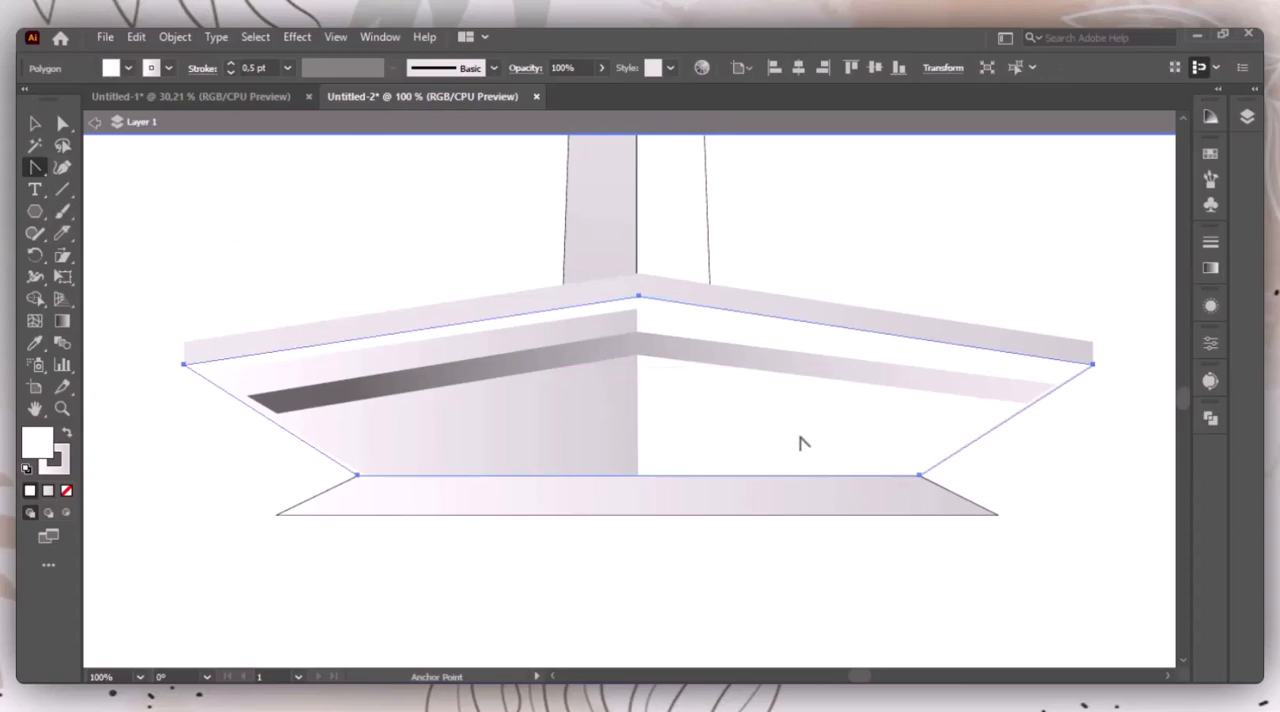
pyautogui.moveTo(987, 437); pyautogui.dragTo(938, 462)
pyautogui.moveTo(336, 462); pyautogui.dragTo(349, 462)
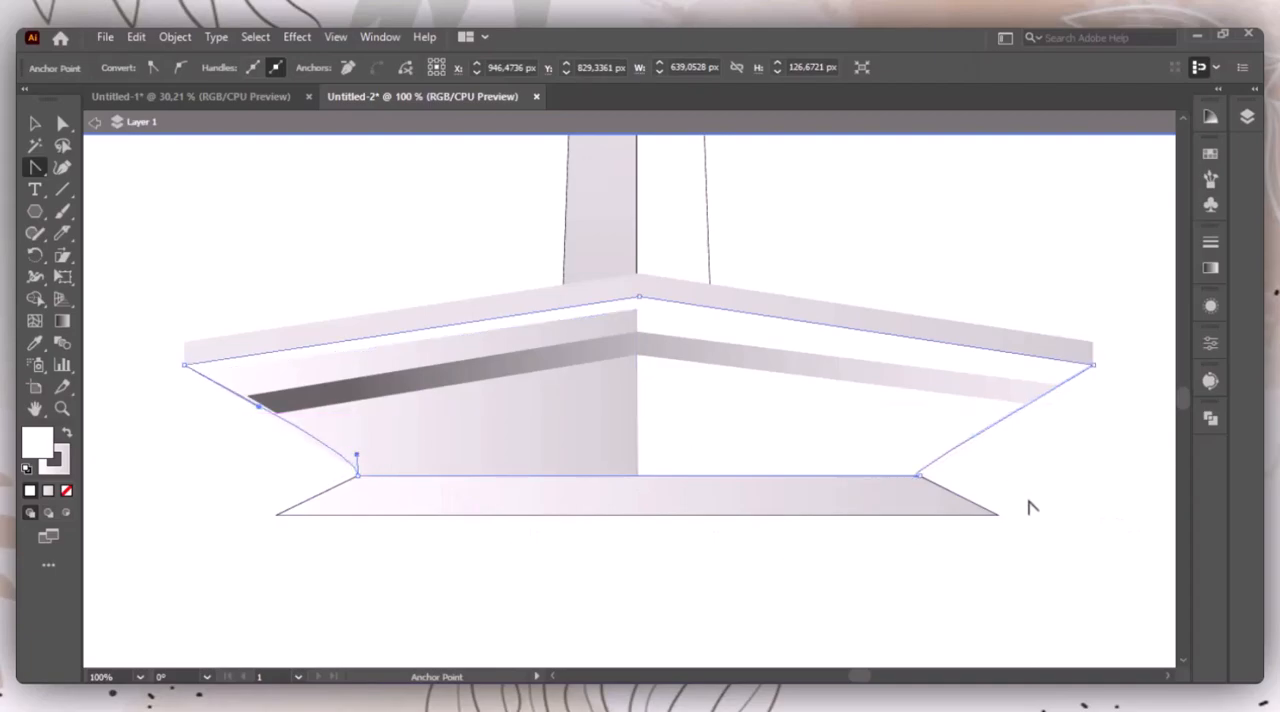
pyautogui.press('v')
pyautogui.click(655, 580)
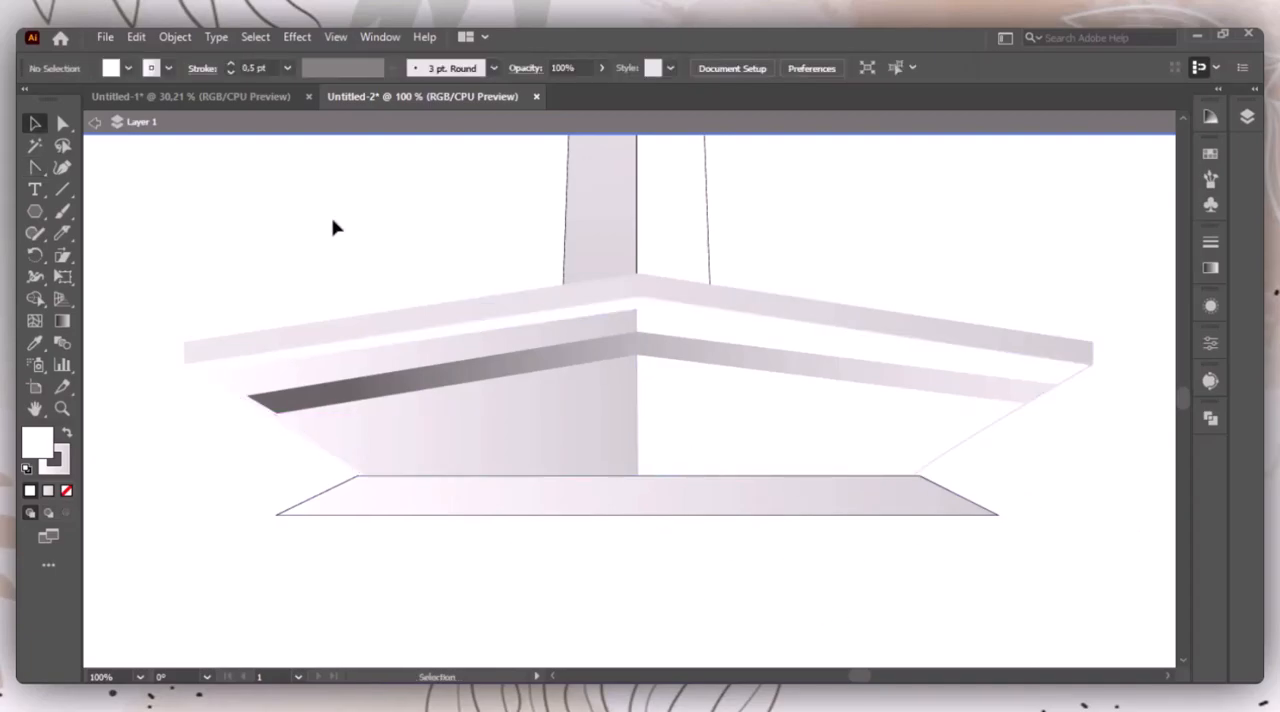
# Step: Remove the black stroke from the gradient plinth beneath the base
pyautogui.click(432, 515)
pyautogui.click(60, 462)
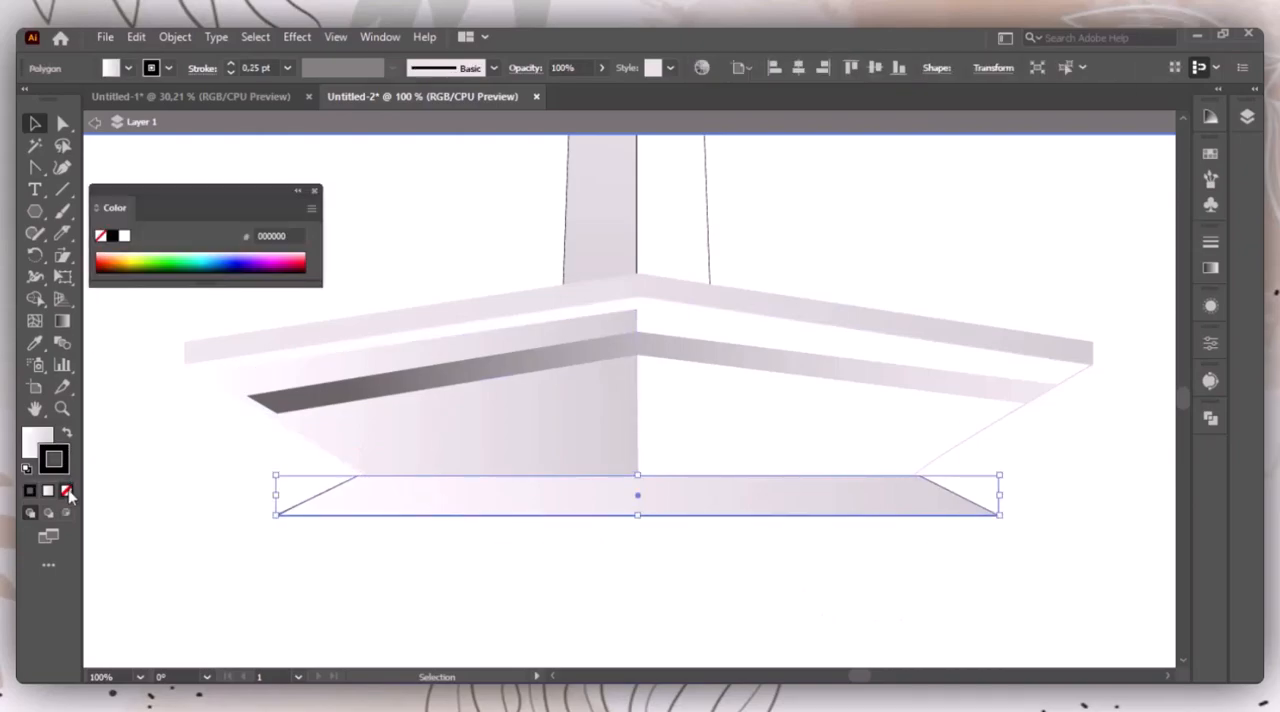
pyautogui.click(66, 490)
pyautogui.click(308, 196)
pyautogui.click(355, 198)
pyautogui.click(460, 515)
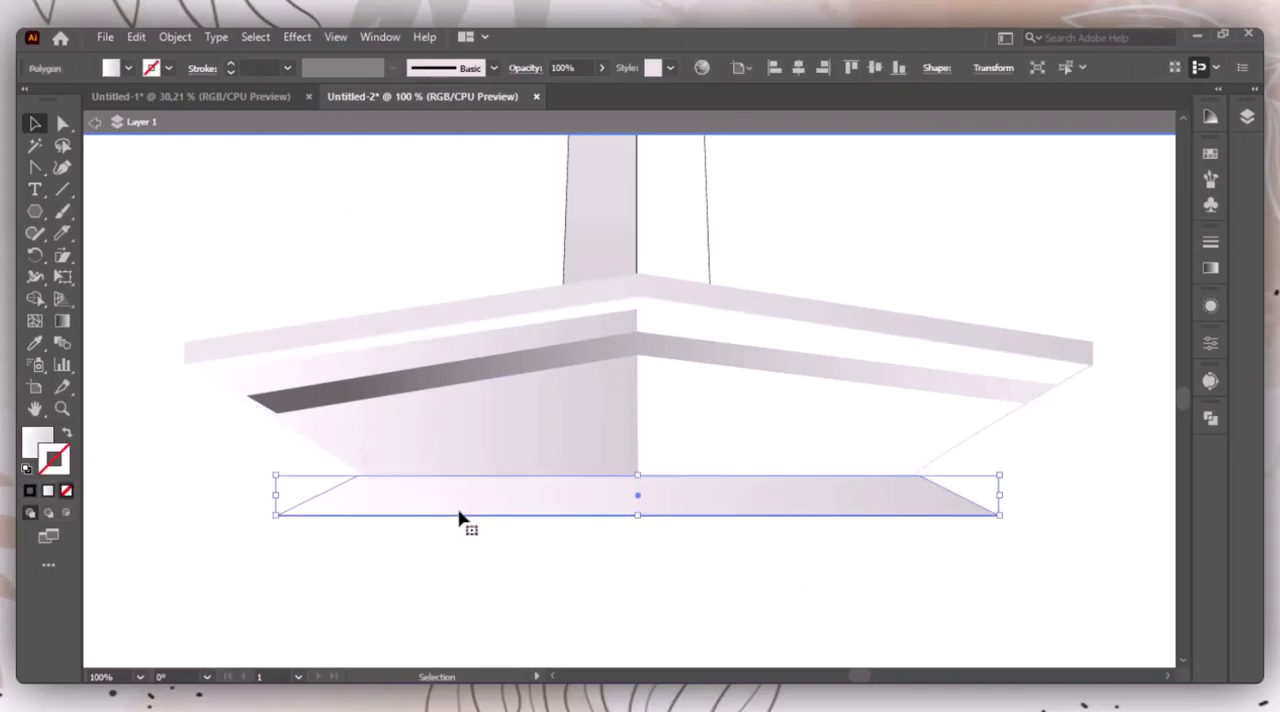
# Step: Narrow the bottom plinth slightly to line up with the base above and nudge it once to the right
pyautogui.moveTo(997, 498); pyautogui.dragTo(989, 499)
pyautogui.click(857, 531)
pyautogui.click(832, 508)
pyautogui.press('Right')
pyautogui.click(775, 555)
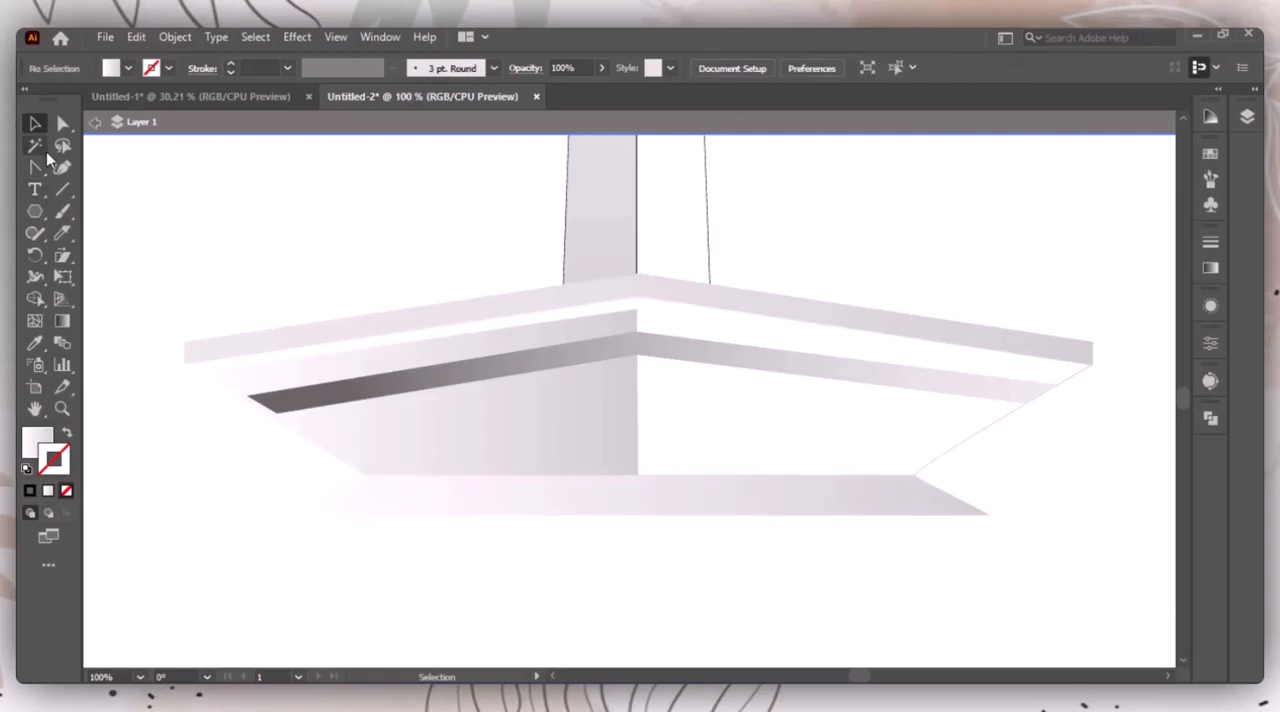
# Step: Draw a small slanted parallelogram with the Pen tool on the shaded half of the base, resting on the plinth
pyautogui.moveTo(34, 167); pyautogui.dragTo(86, 166)
pyautogui.click(418, 443)
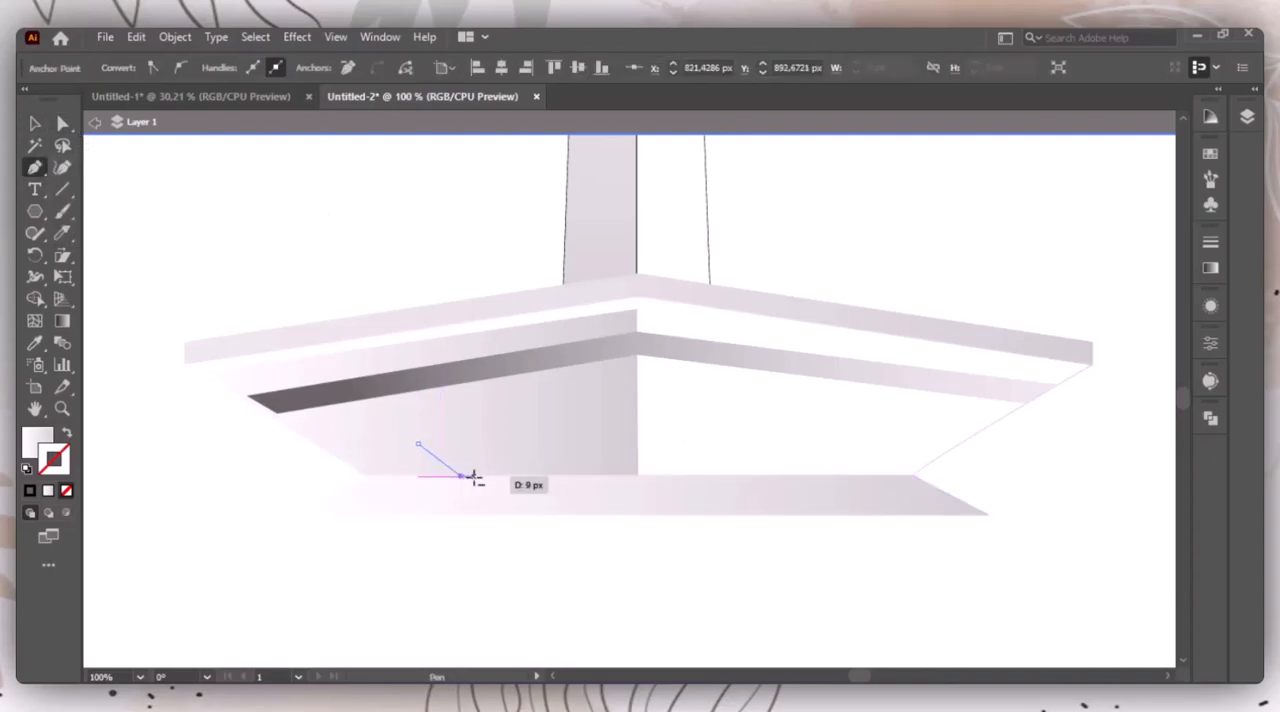
pyautogui.click(461, 476)
pyautogui.click(502, 476)
pyautogui.click(460, 443)
pyautogui.click(418, 443)
# Step: Fill the small parallelogram with black and leave it without a stroke
pyautogui.click(29, 490)
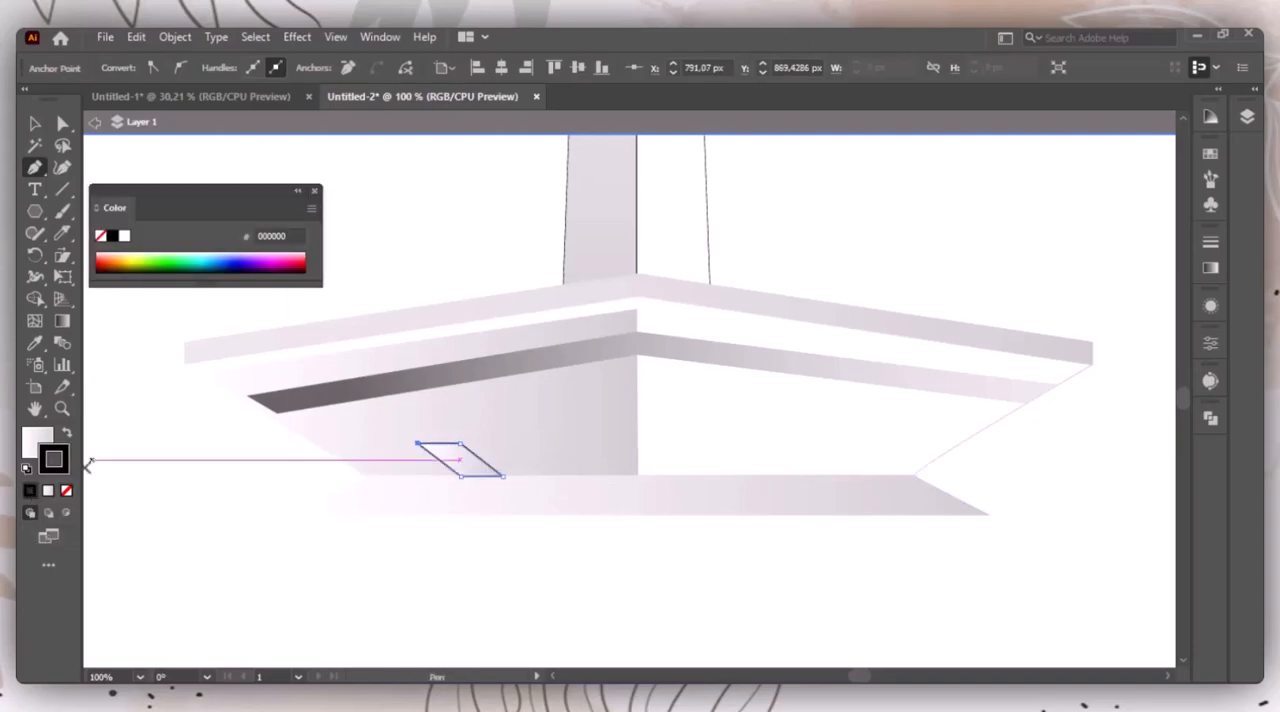
pyautogui.hotkey('shift', 'x')
pyautogui.click(67, 491)
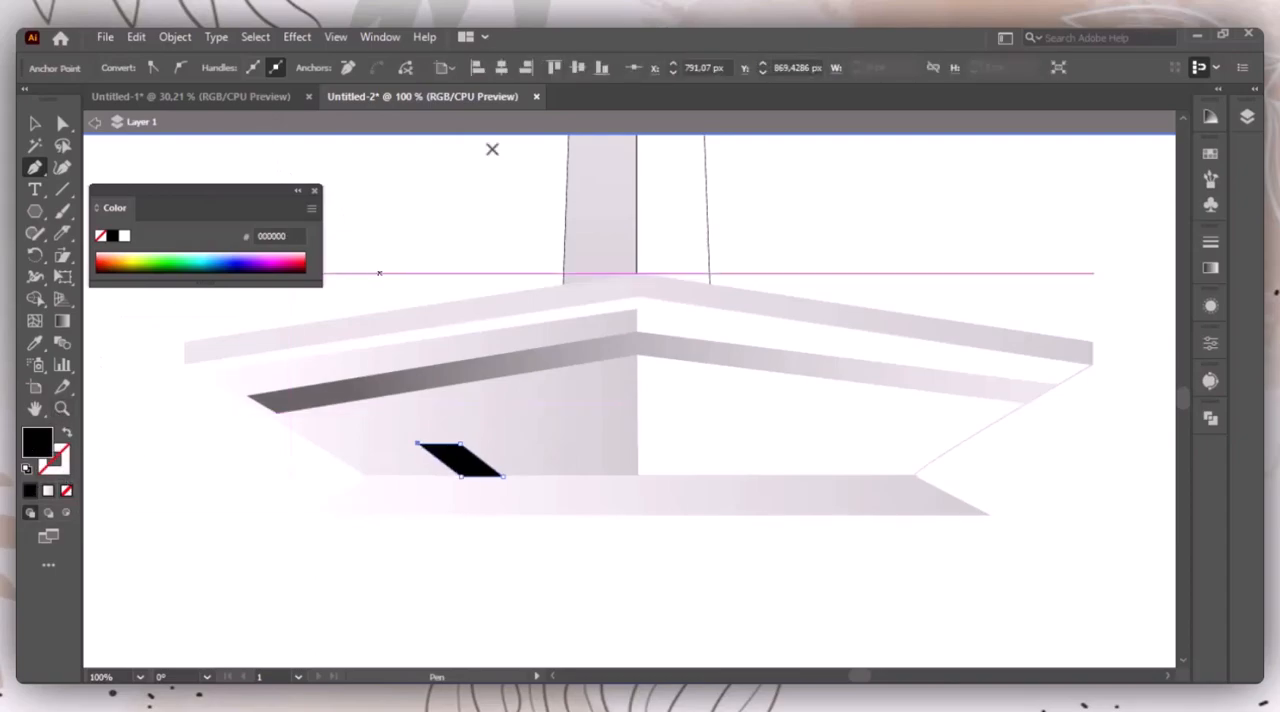
pyautogui.click(315, 191)
pyautogui.press('v')
pyautogui.click(797, 644)
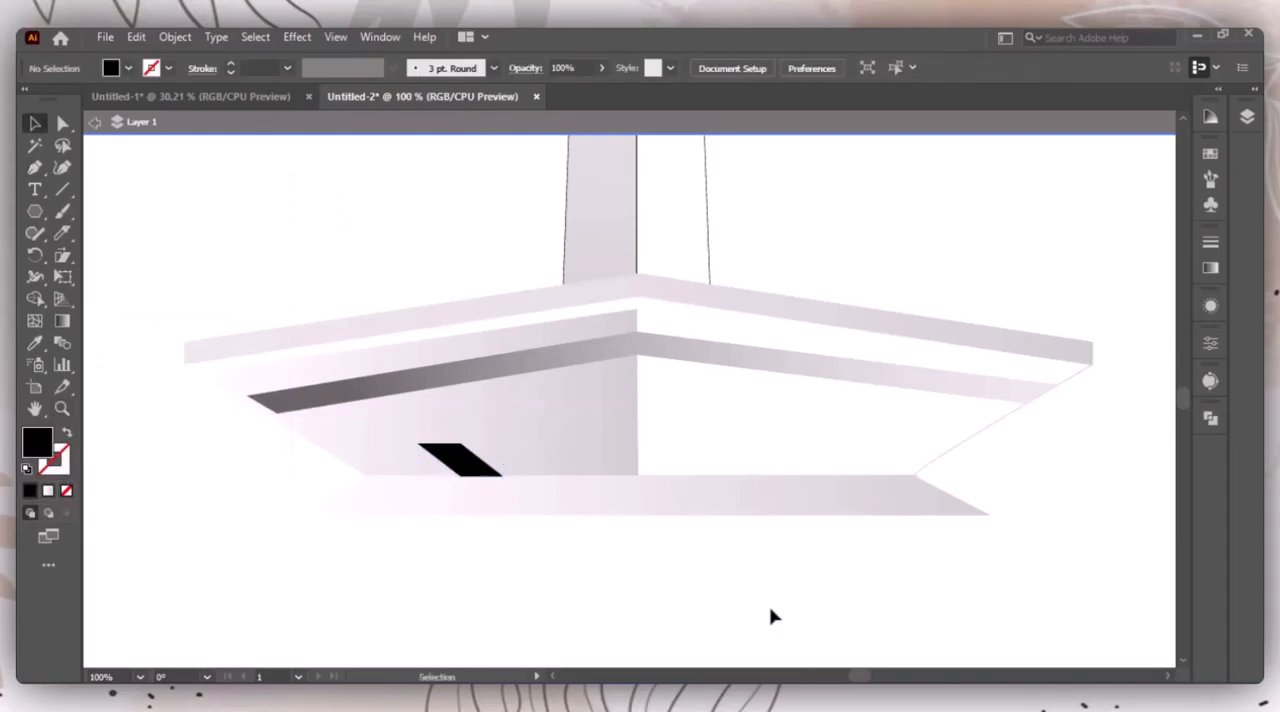
# Step: Leave isolation mode, fit the artboard in view and create a small seven-sided polygon beside the tower
pyautogui.hotkey('ctrl', '0')
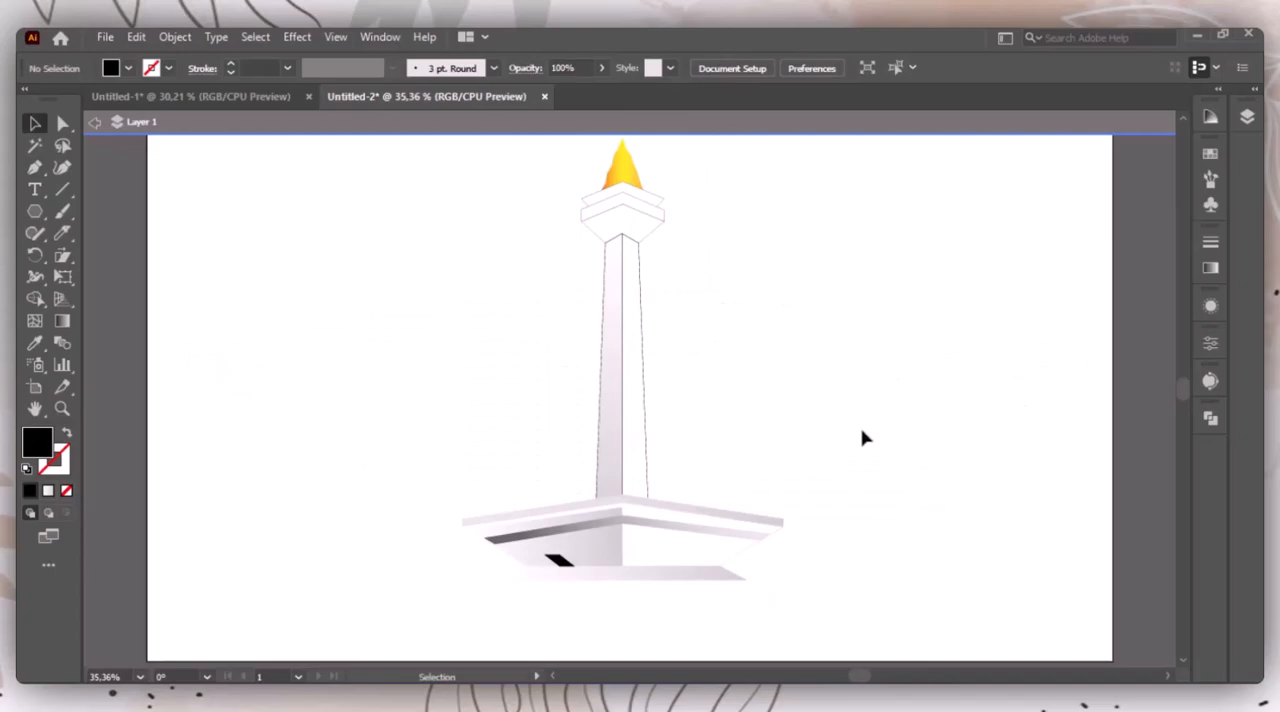
pyautogui.click(94, 122)
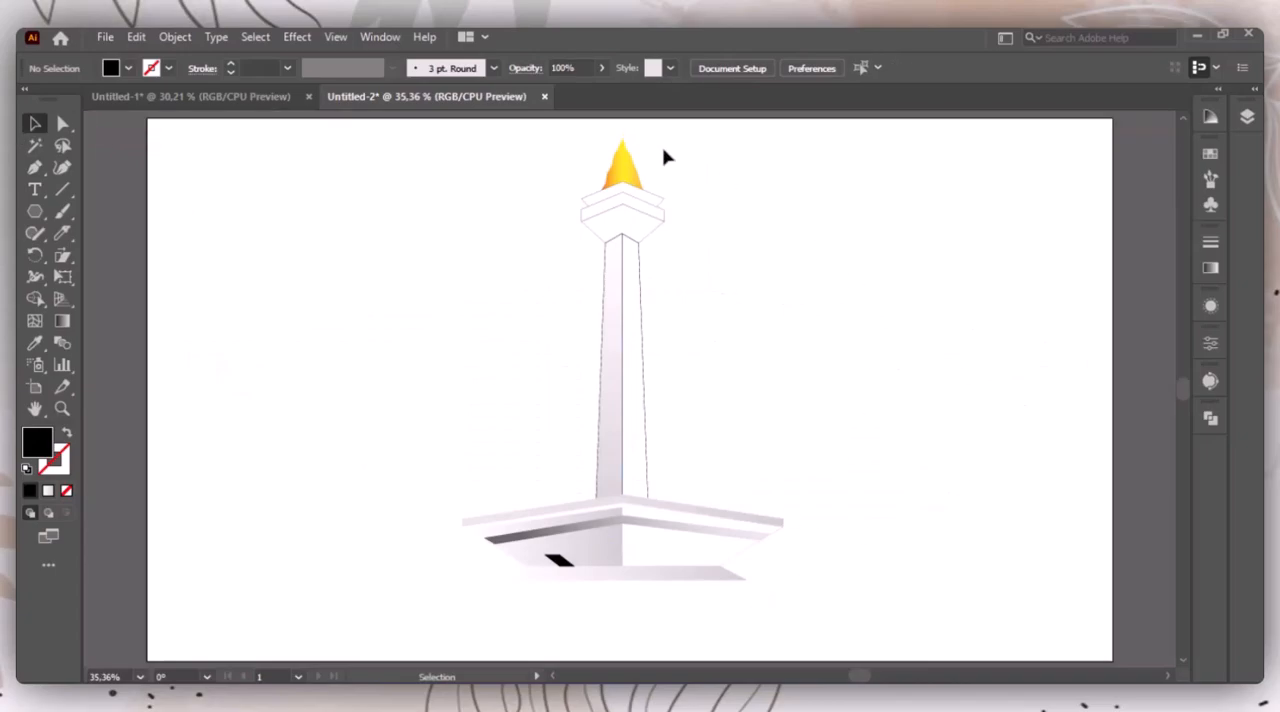
pyautogui.click(35, 211)
pyautogui.click(108, 274)
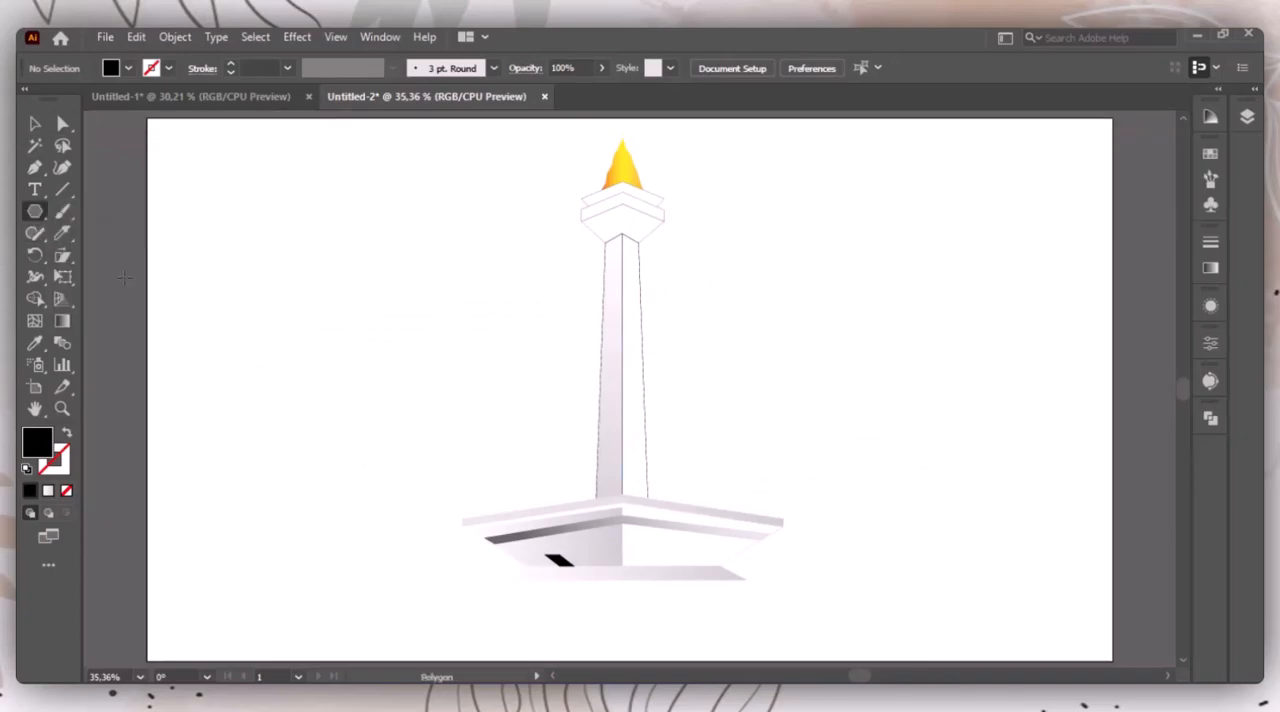
pyautogui.click(343, 231)
pyautogui.click(595, 401)
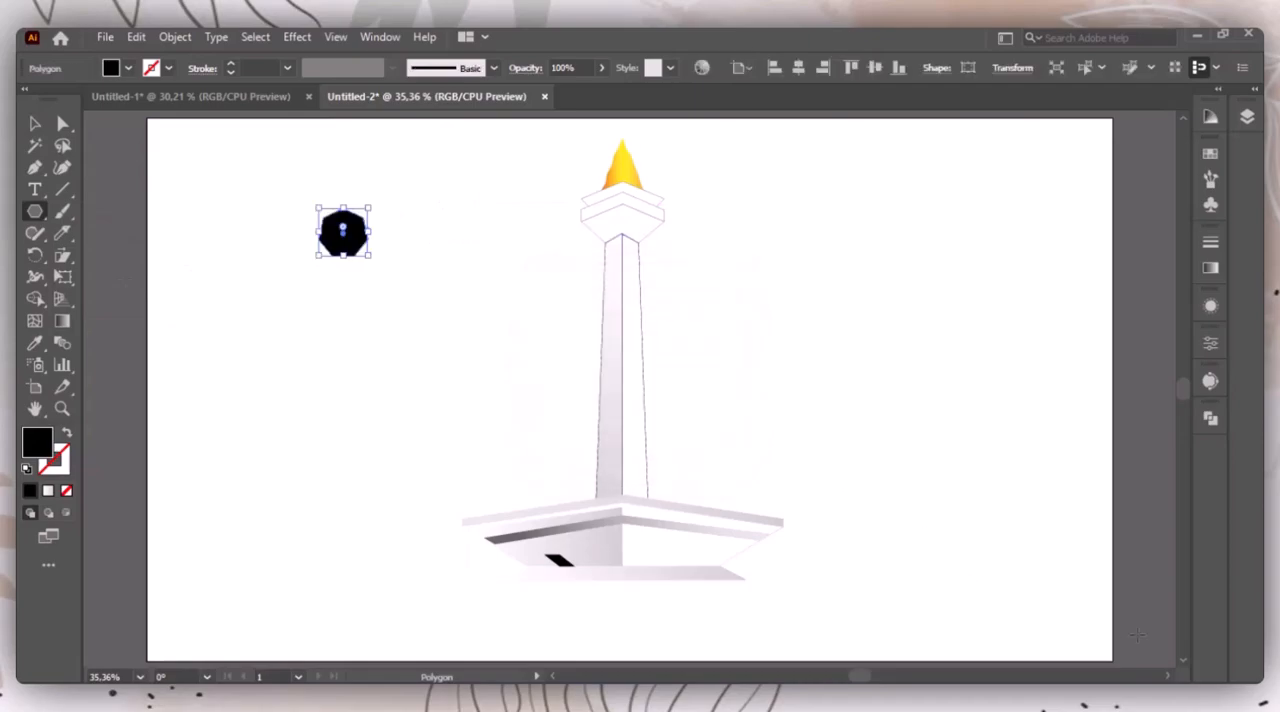
# Step: Fill the seven-sided polygon with a linear gradient from a near-white swatch to blue 0050FF
pyautogui.click(1210, 270)
pyautogui.click(1000, 267)
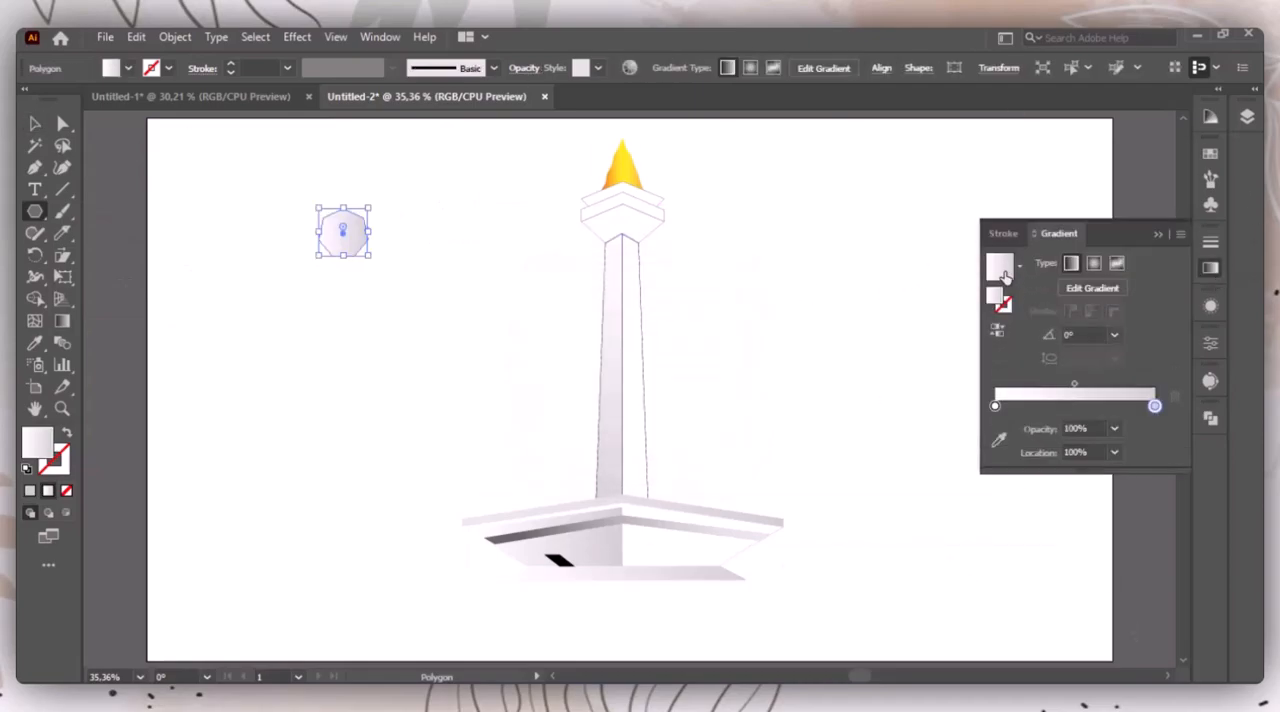
pyautogui.doubleClick(995, 406)
pyautogui.click(1086, 509)
pyautogui.doubleClick(1155, 406)
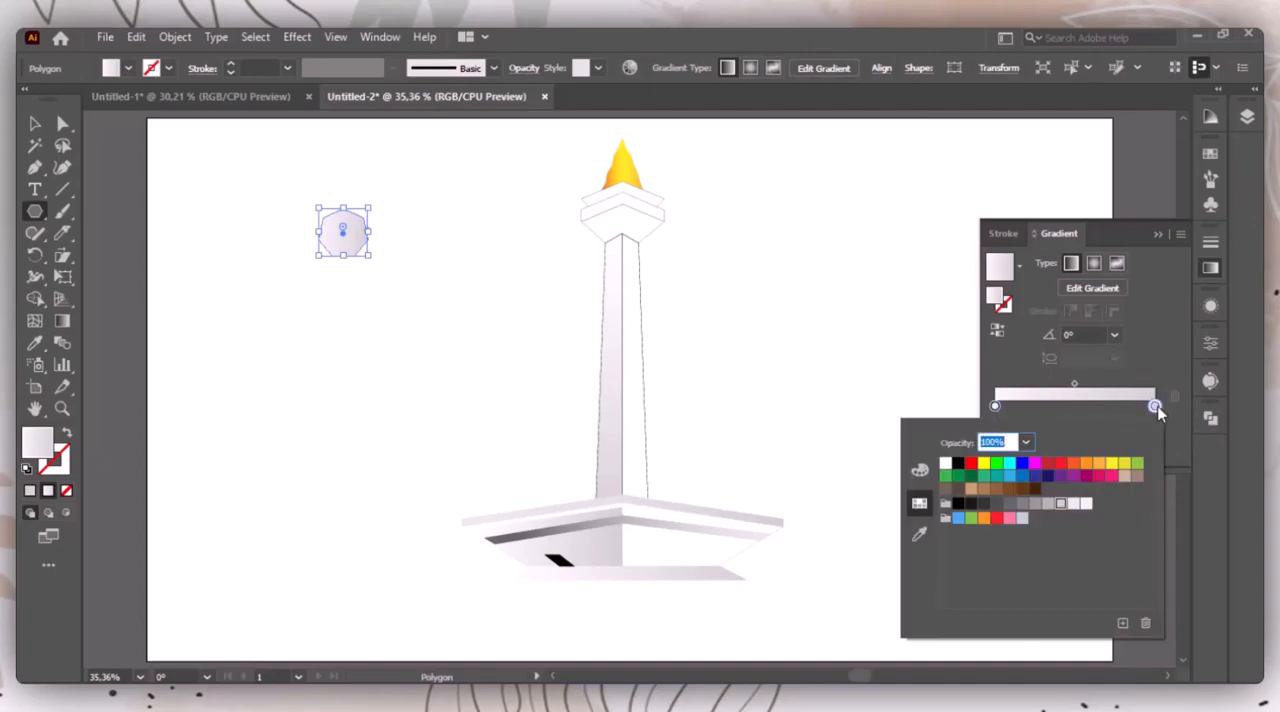
pyautogui.click(1019, 465)
pyautogui.click(919, 470)
pyautogui.moveTo(1005, 506); pyautogui.dragTo(1034, 504)
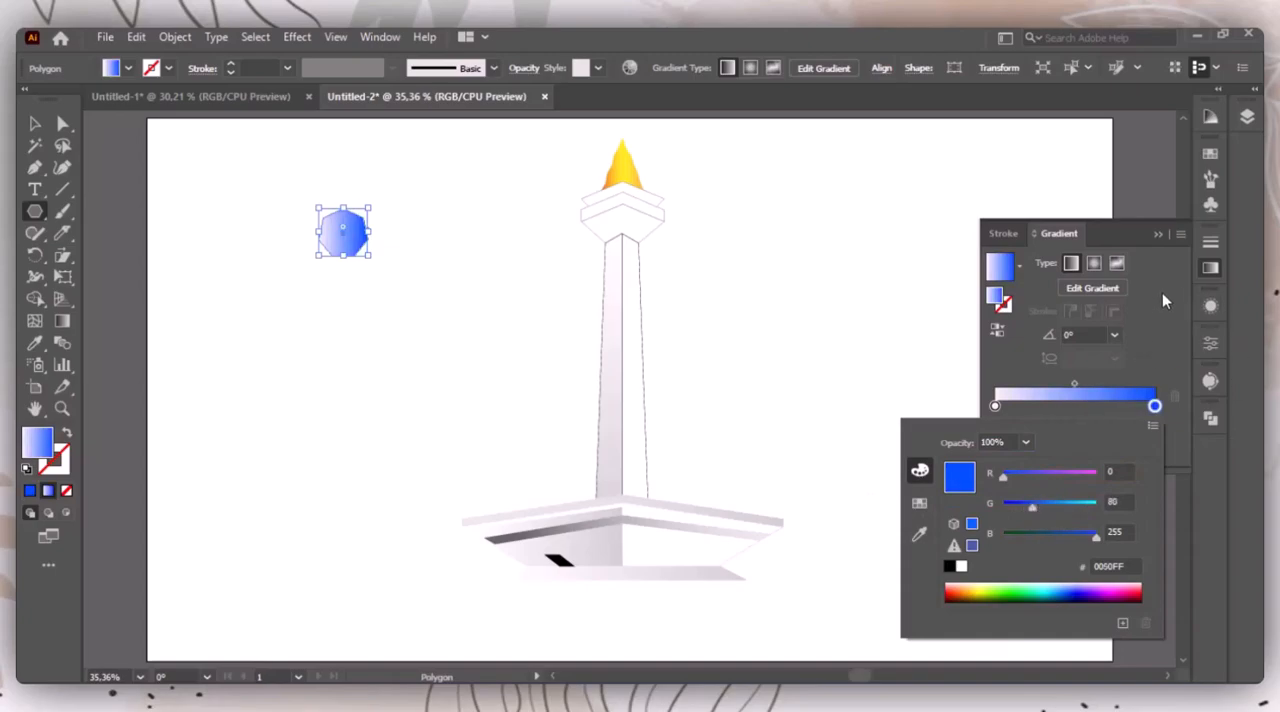
# Step: Set the polygon's gradient angle to 90° so the blue end sits at the top
pyautogui.click(1102, 288)
pyautogui.click(1116, 313)
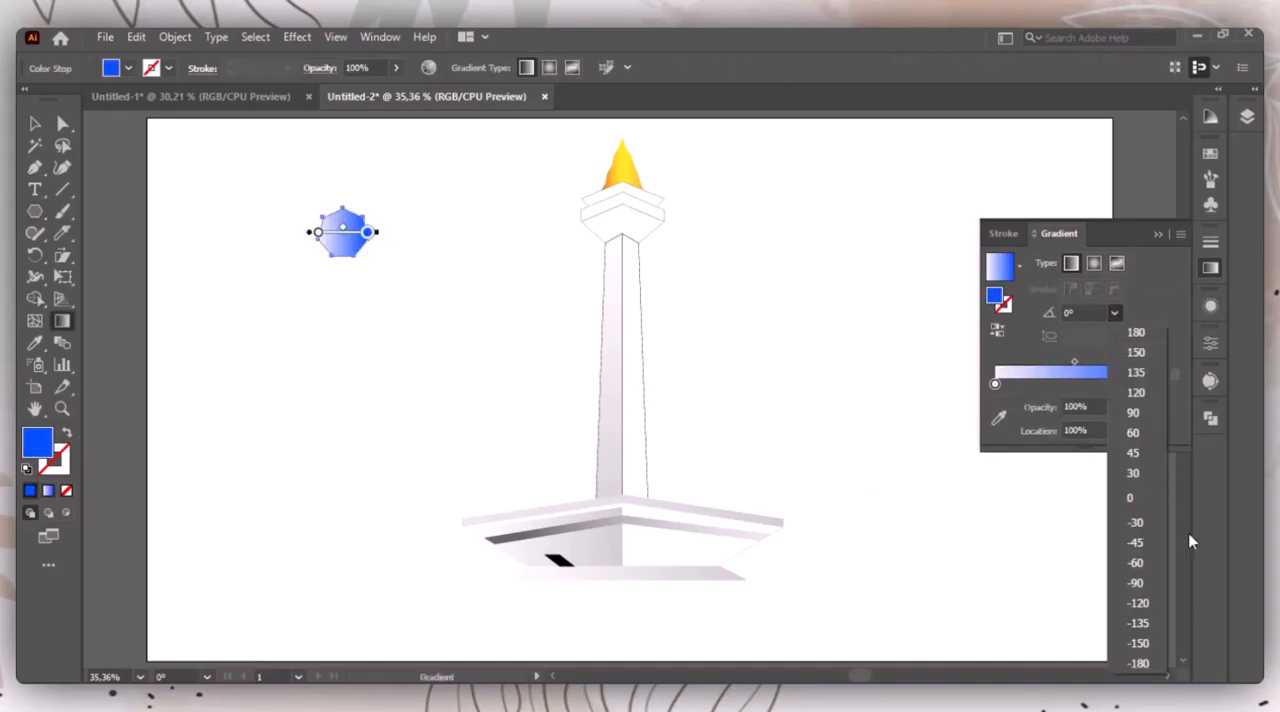
pyautogui.click(1155, 580)
pyautogui.click(1114, 313)
pyautogui.click(1137, 408)
pyautogui.click(1159, 234)
pyautogui.click(33, 124)
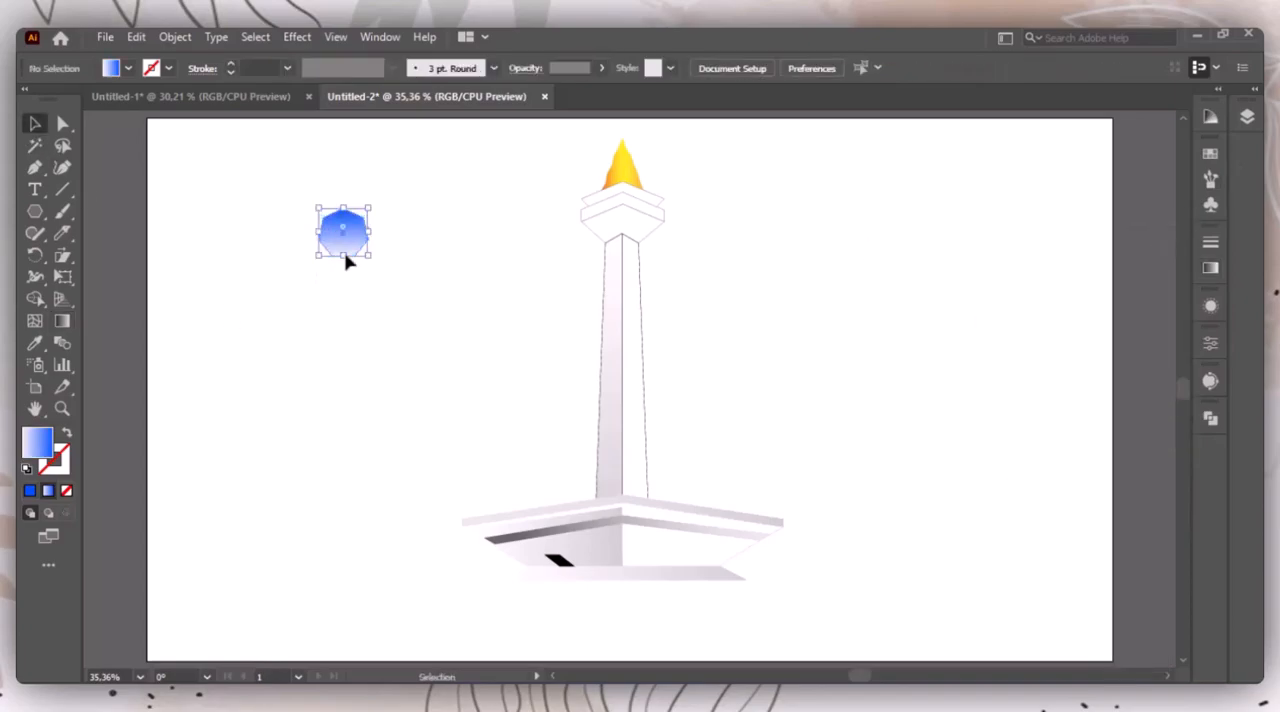
# Step: Send the blue gradient polygon to the back, then enlarge and centre it so it surrounds the whole tower
pyautogui.rightClick(352, 247)
pyautogui.moveTo(425, 592)
pyautogui.click(633, 650)
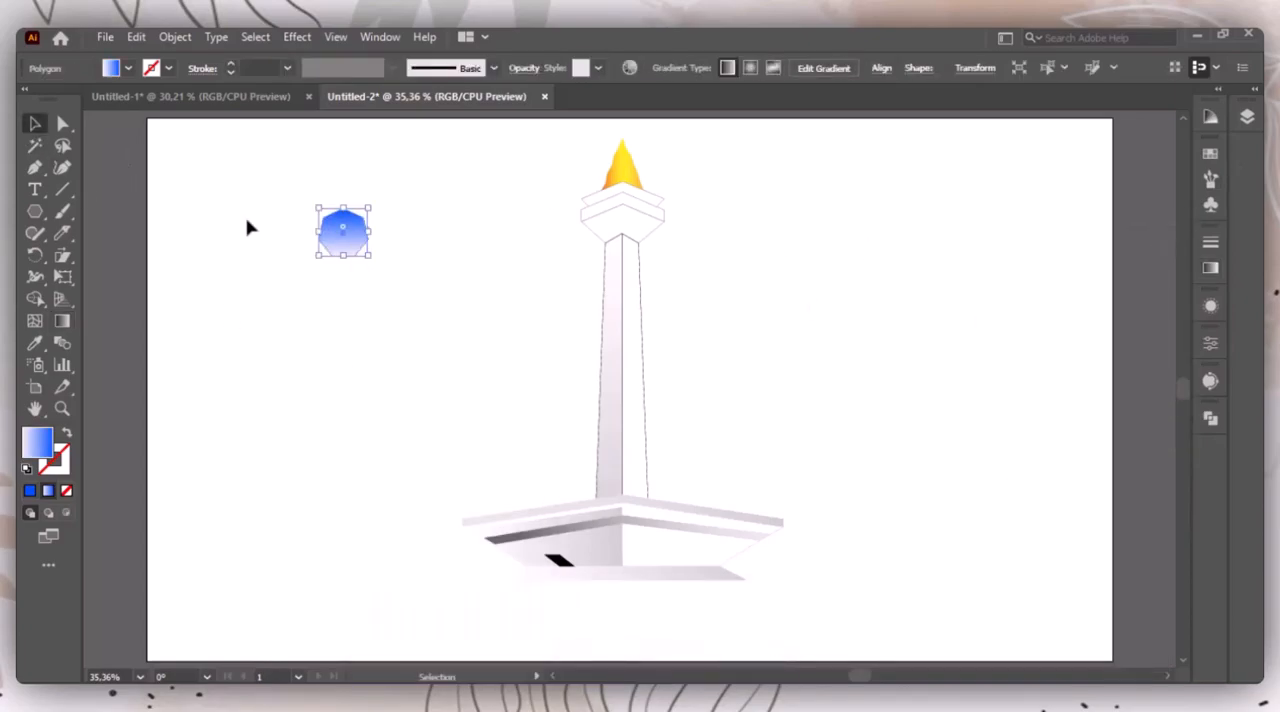
pyautogui.keyDown('alt'); pyautogui.keyDown('shift'); pyautogui.moveTo(369, 235); pyautogui.dragTo(628, 355); pyautogui.keyUp('shift'); pyautogui.keyUp('alt')
pyautogui.keyDown('alt'); pyautogui.keyDown('shift'); pyautogui.moveTo(762, 338); pyautogui.dragTo(910, 342); pyautogui.keyUp('shift'); pyautogui.keyUp('alt')
pyautogui.click(566, 222)
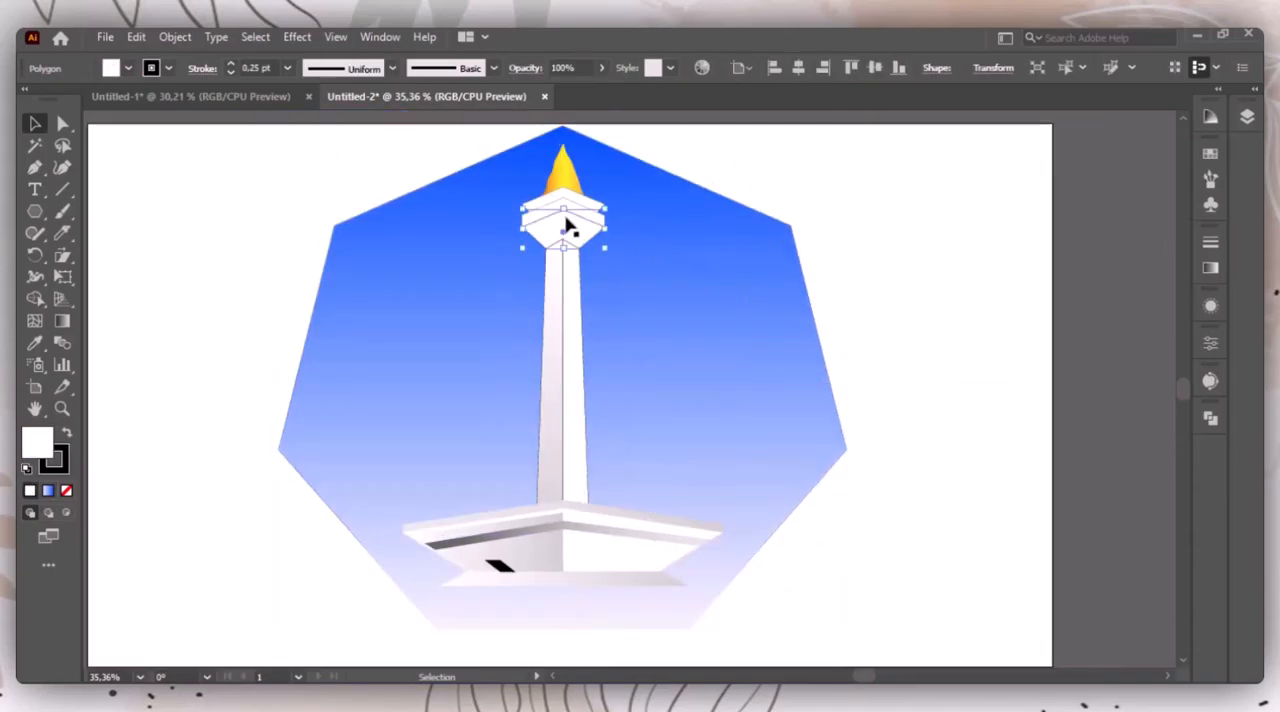
pyautogui.click(792, 244)
pyautogui.click(792, 244)
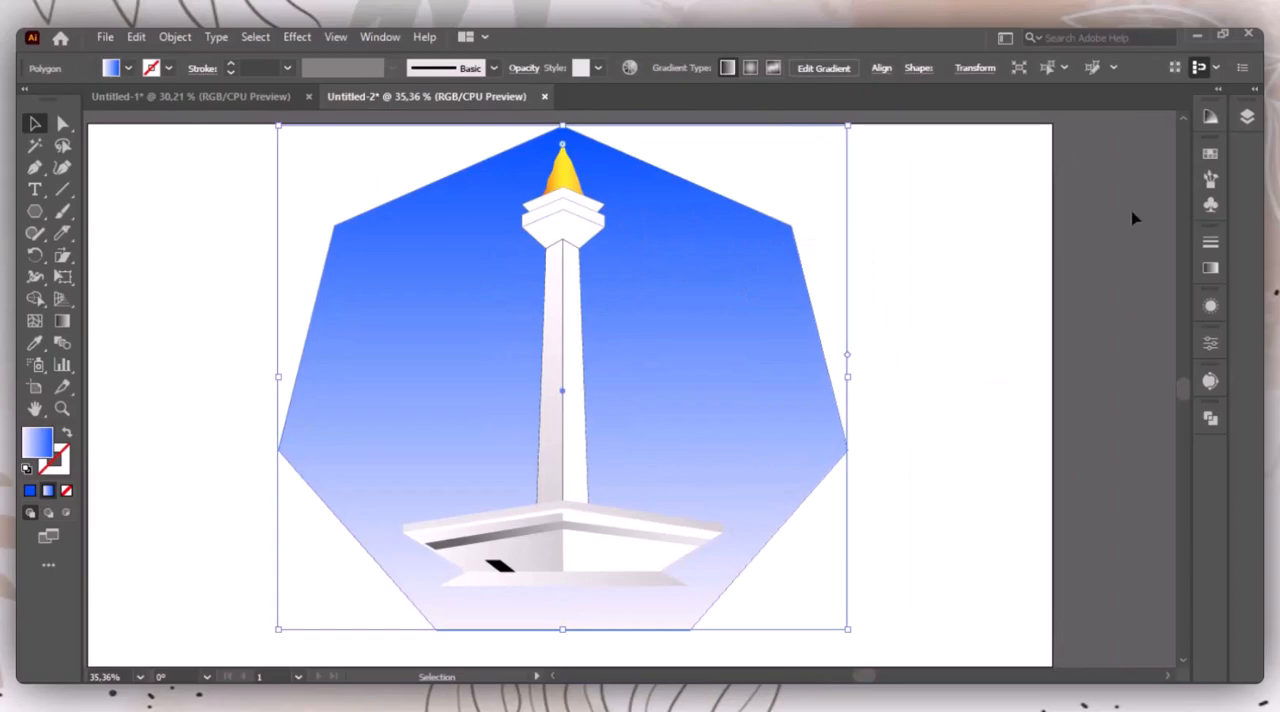
# Step: Lock the blue background polygon in the layer's object list
pyautogui.click(1252, 99)
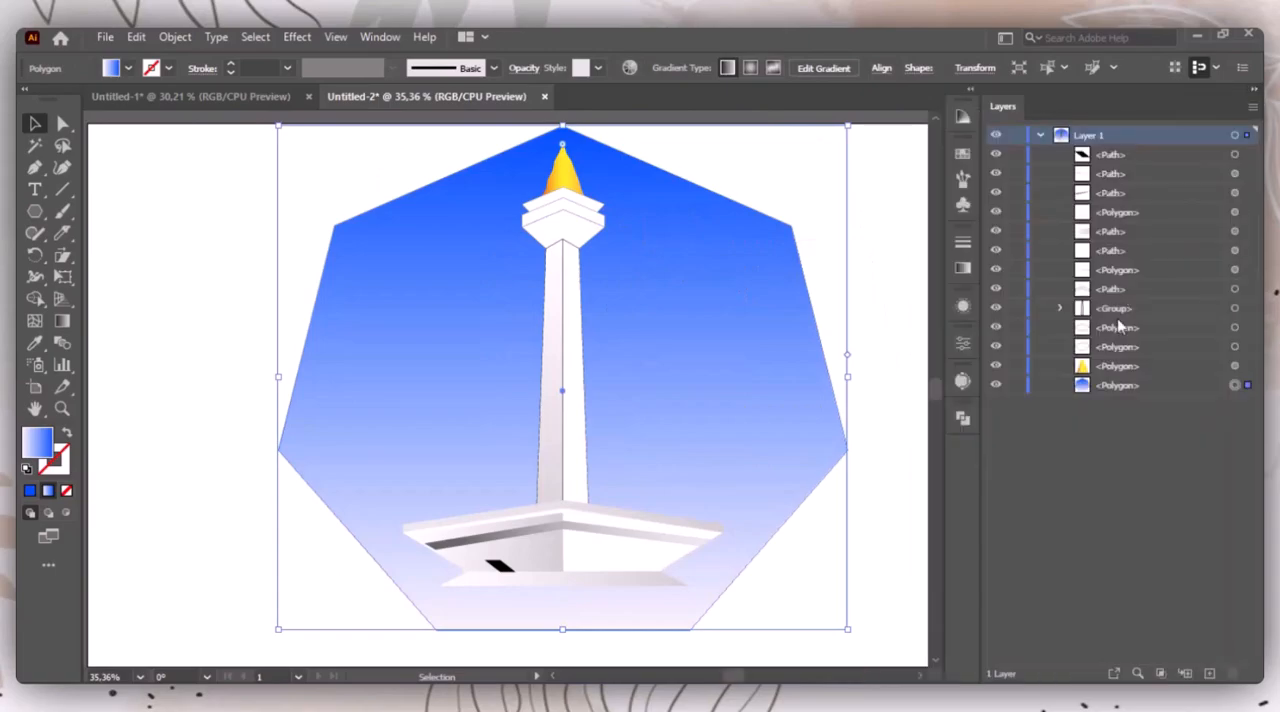
pyautogui.click(1015, 385)
pyautogui.moveTo(791, 457); pyautogui.dragTo(727, 441)
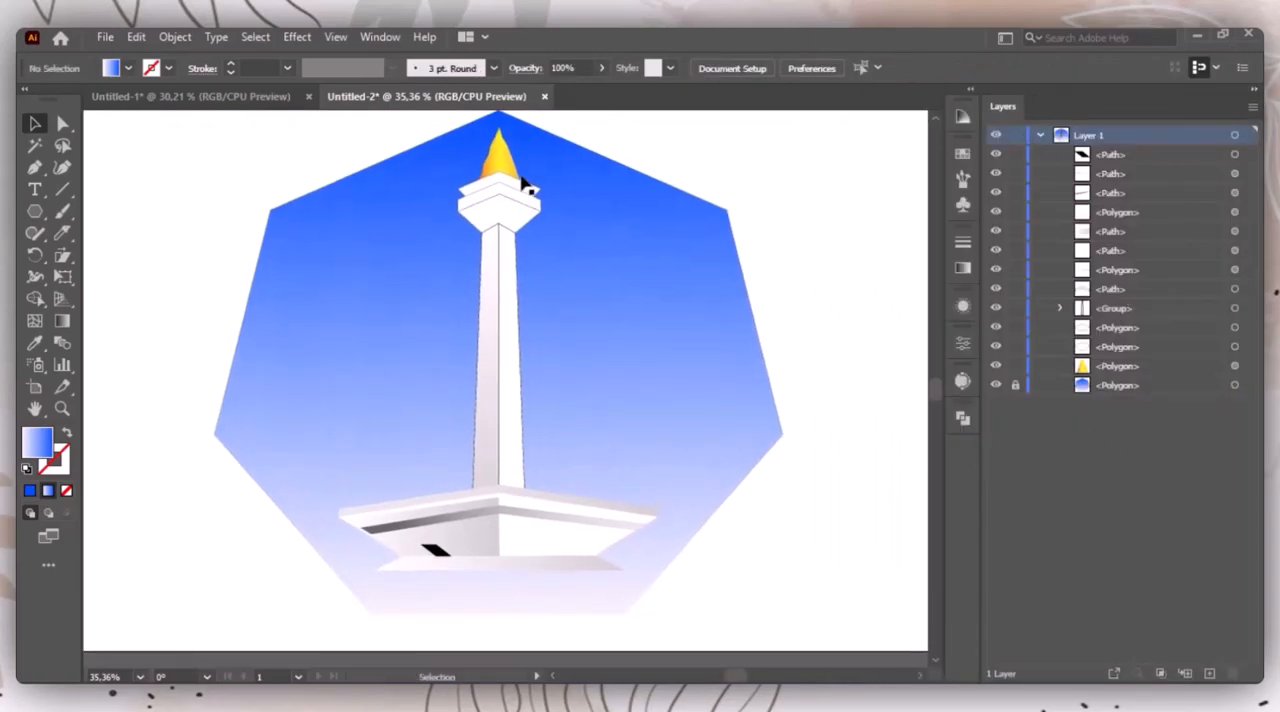
# Step: Select all the unlocked tower parts, group them and clear the selection
pyautogui.hotkey('ctrl', 'a')
pyautogui.rightClick(495, 405)
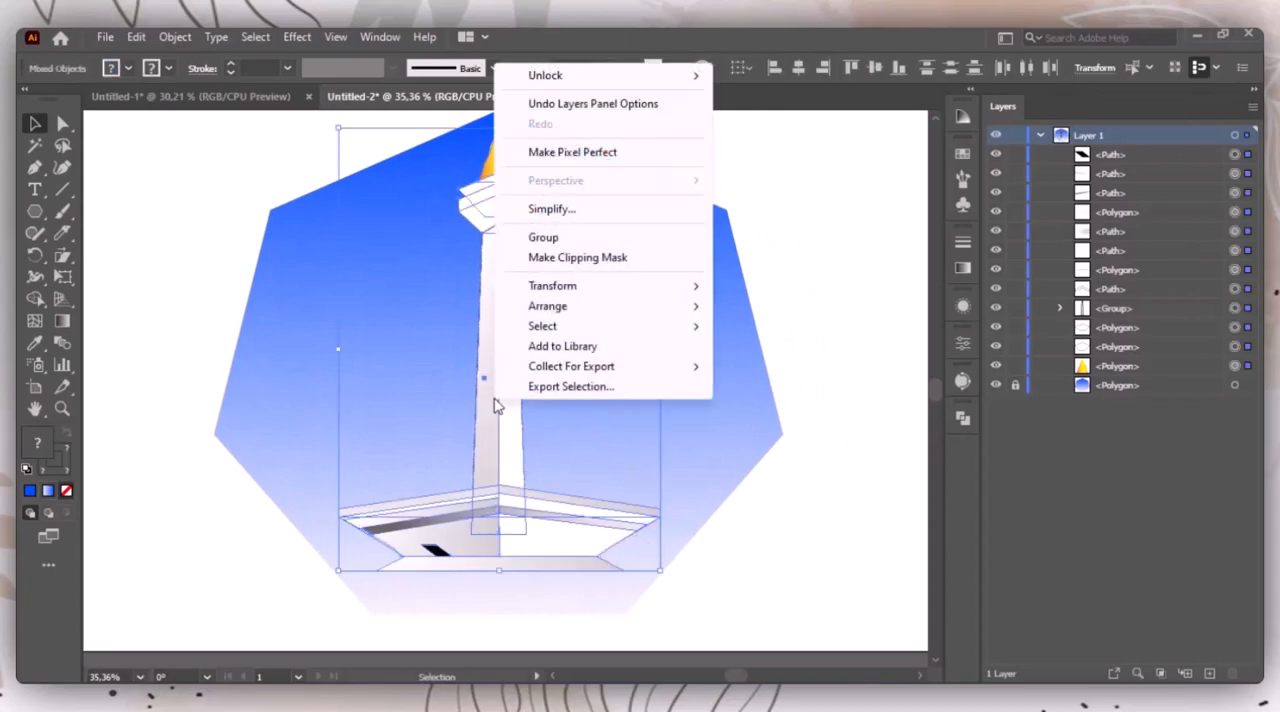
pyautogui.click(565, 240)
pyautogui.click(829, 586)
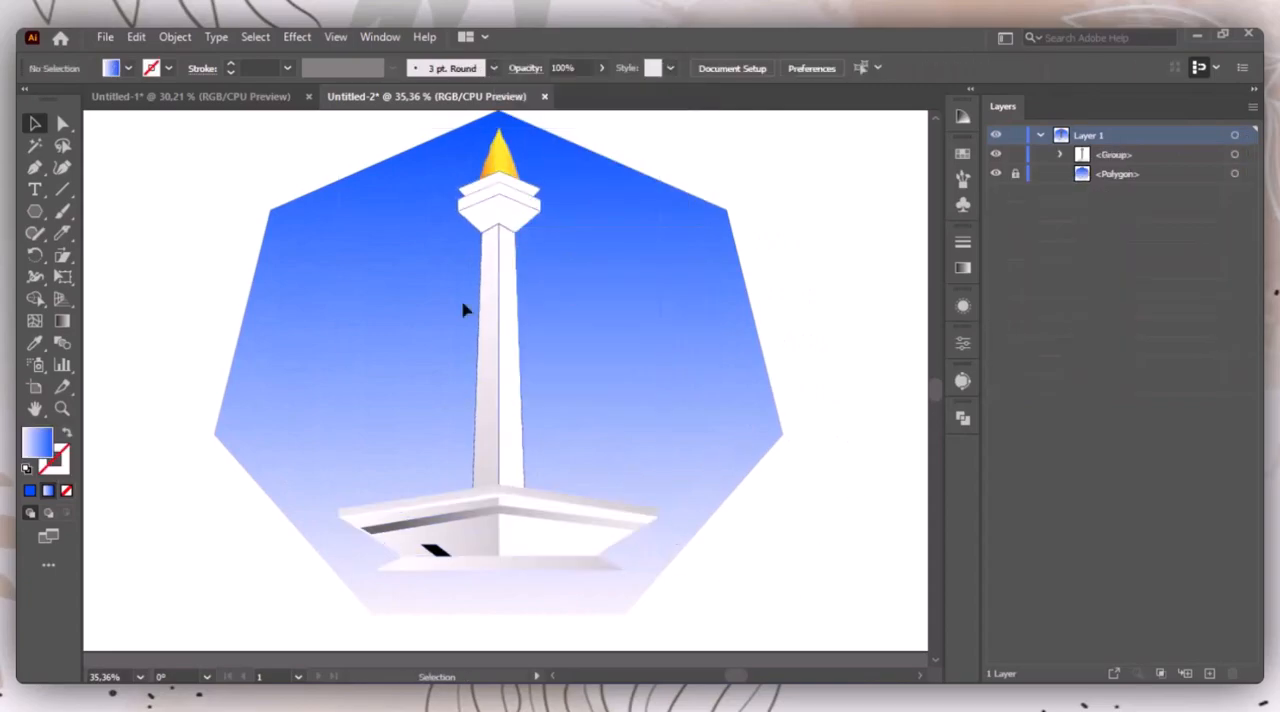
# Step: Isolate the tower group, remove the black stroke from the two shaft halves and exit isolation
pyautogui.click(661, 398)
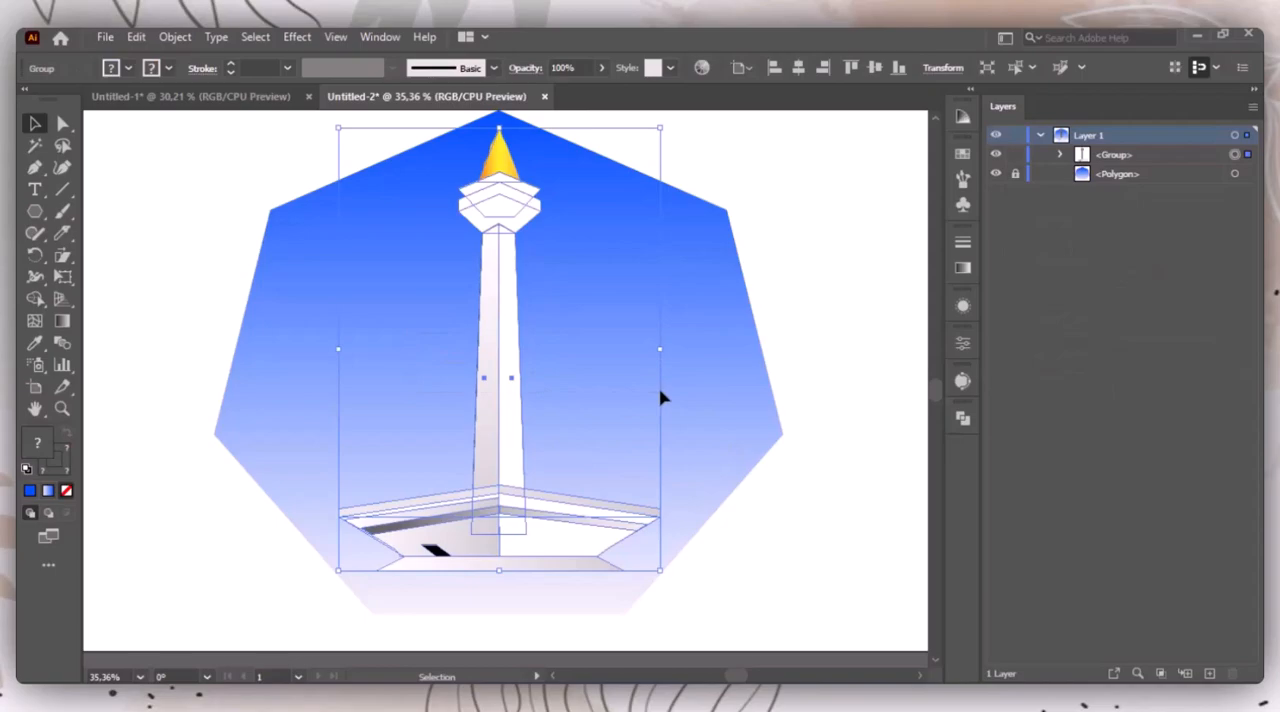
pyautogui.doubleClick(480, 370)
pyautogui.moveTo(436, 349); pyautogui.dragTo(600, 390)
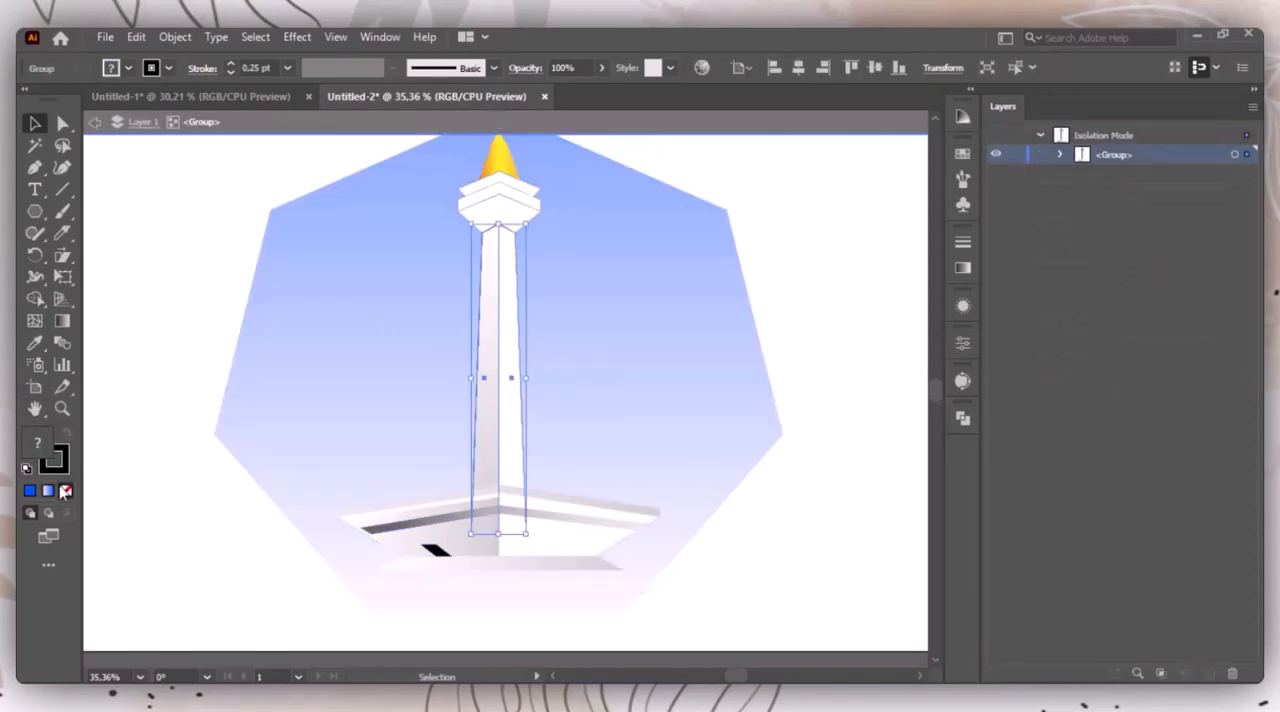
pyautogui.click(29, 490)
pyautogui.click(65, 490)
pyautogui.click(129, 400)
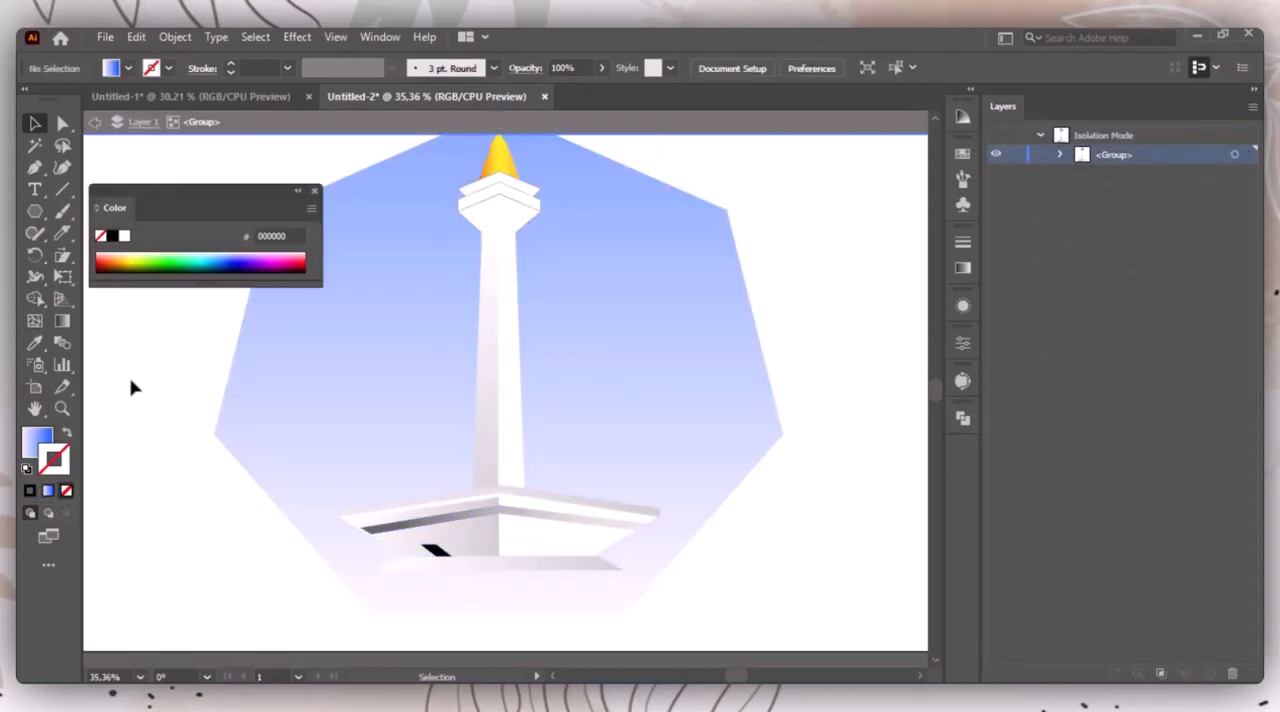
pyautogui.doubleClick(129, 388)
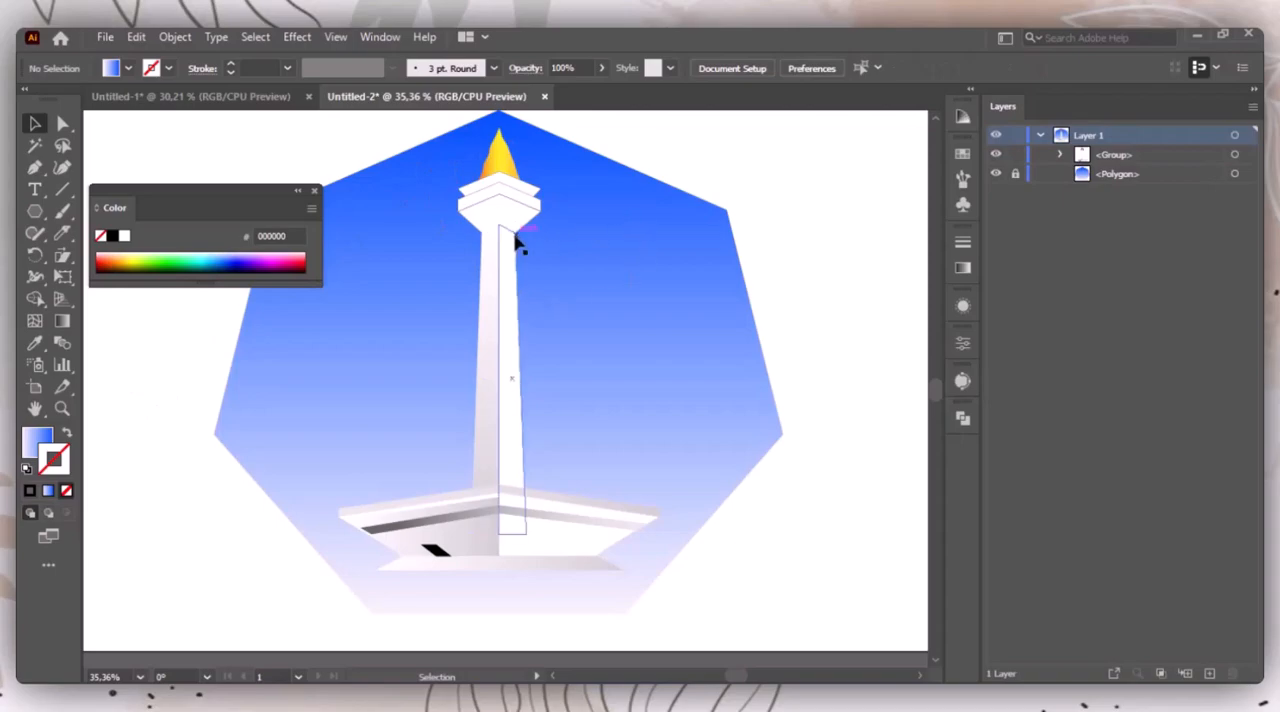
# Step: Isolate the tower group again and remove the stroke from the chevron band on the tower head
pyautogui.click(504, 232)
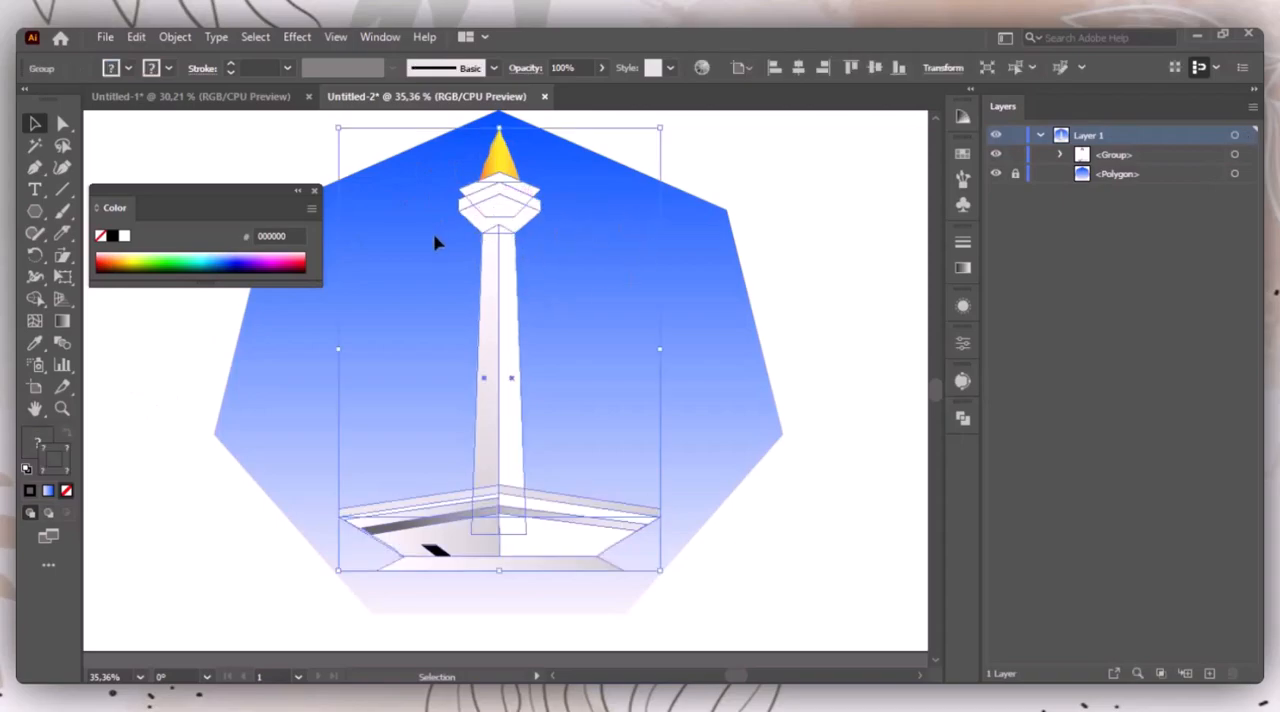
pyautogui.doubleClick(480, 200)
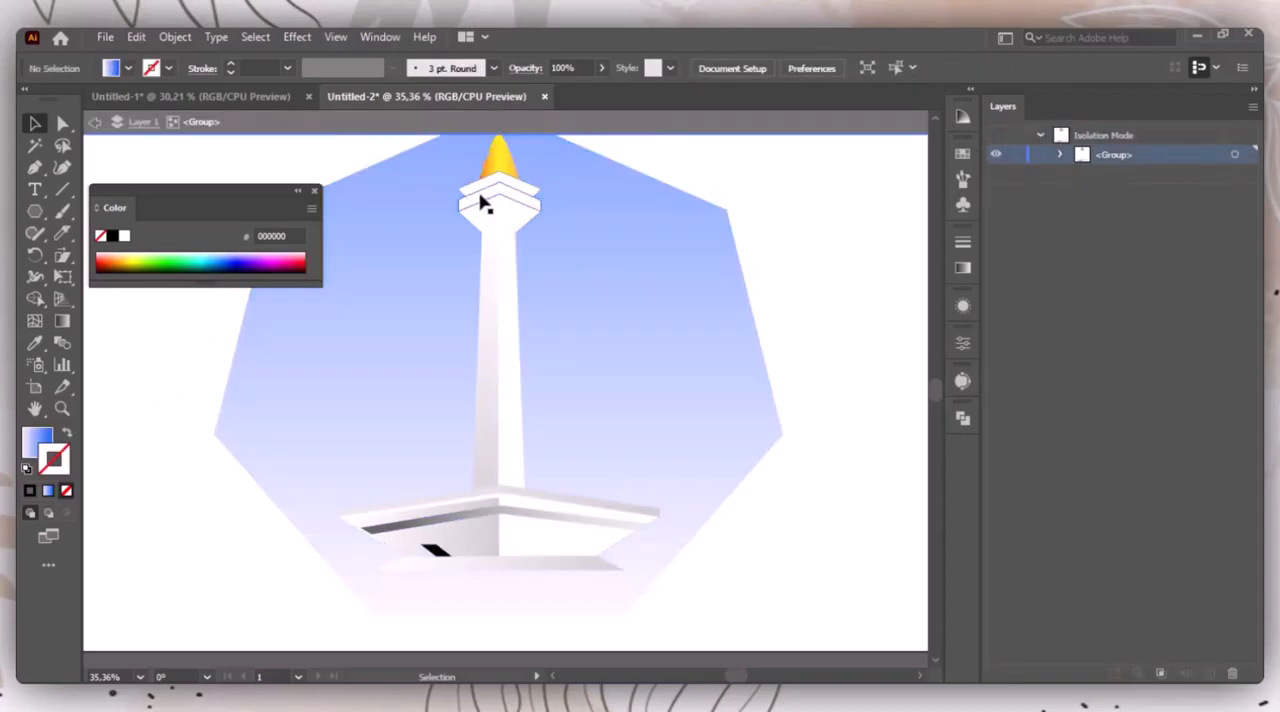
pyautogui.click(67, 491)
# Step: Fill the head's chevron band with a linear gradient and recolour its blue end stop to light grey E6E6E6
pyautogui.click(962, 268)
pyautogui.click(823, 263)
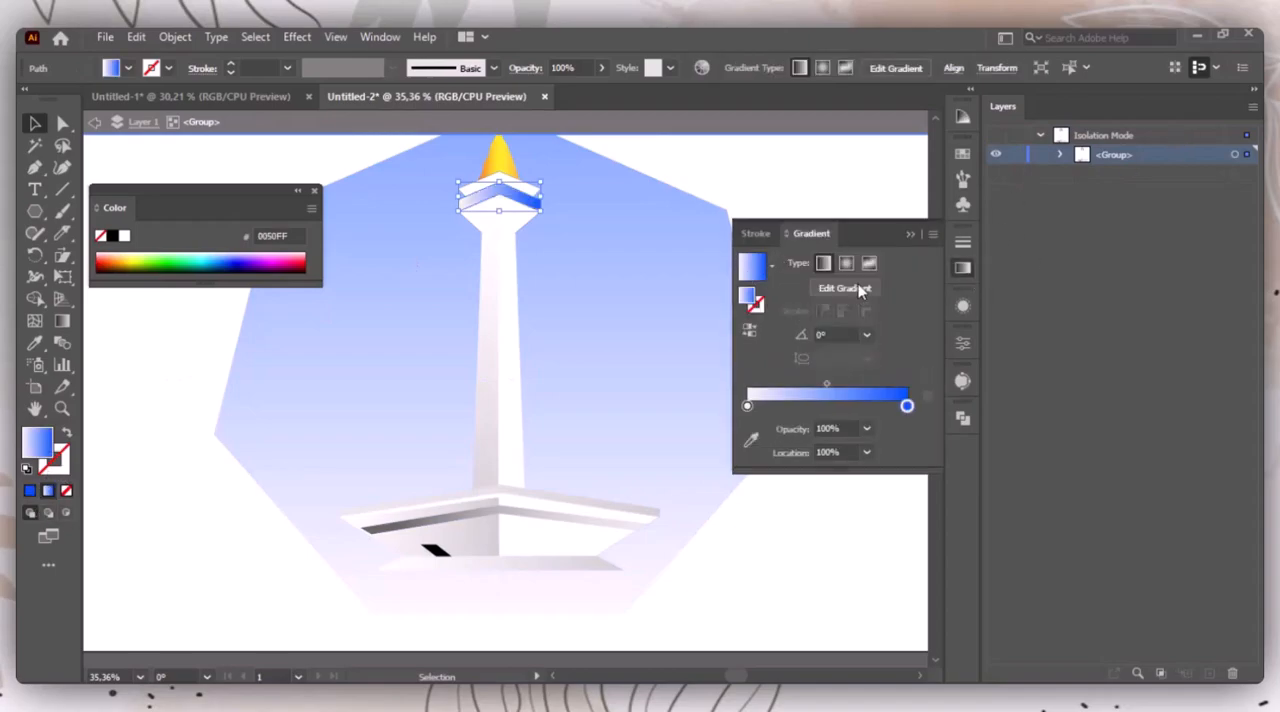
pyautogui.doubleClick(906, 406)
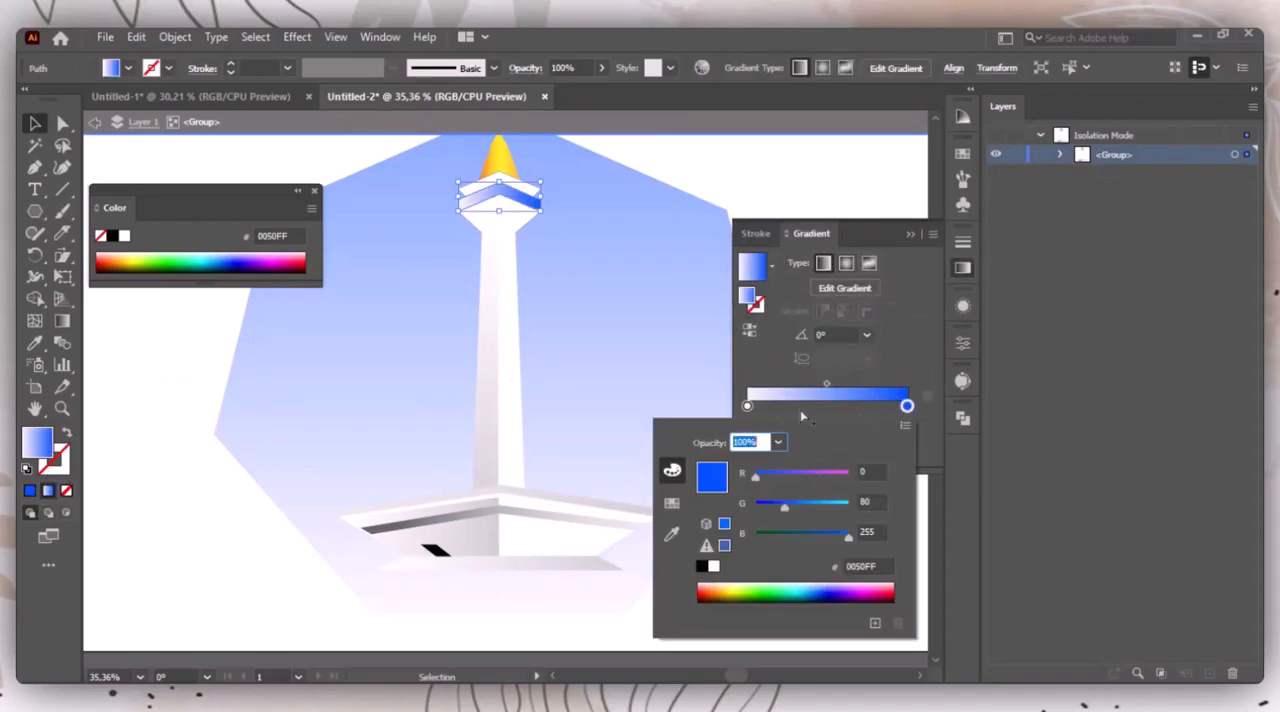
pyautogui.click(671, 503)
pyautogui.click(825, 503)
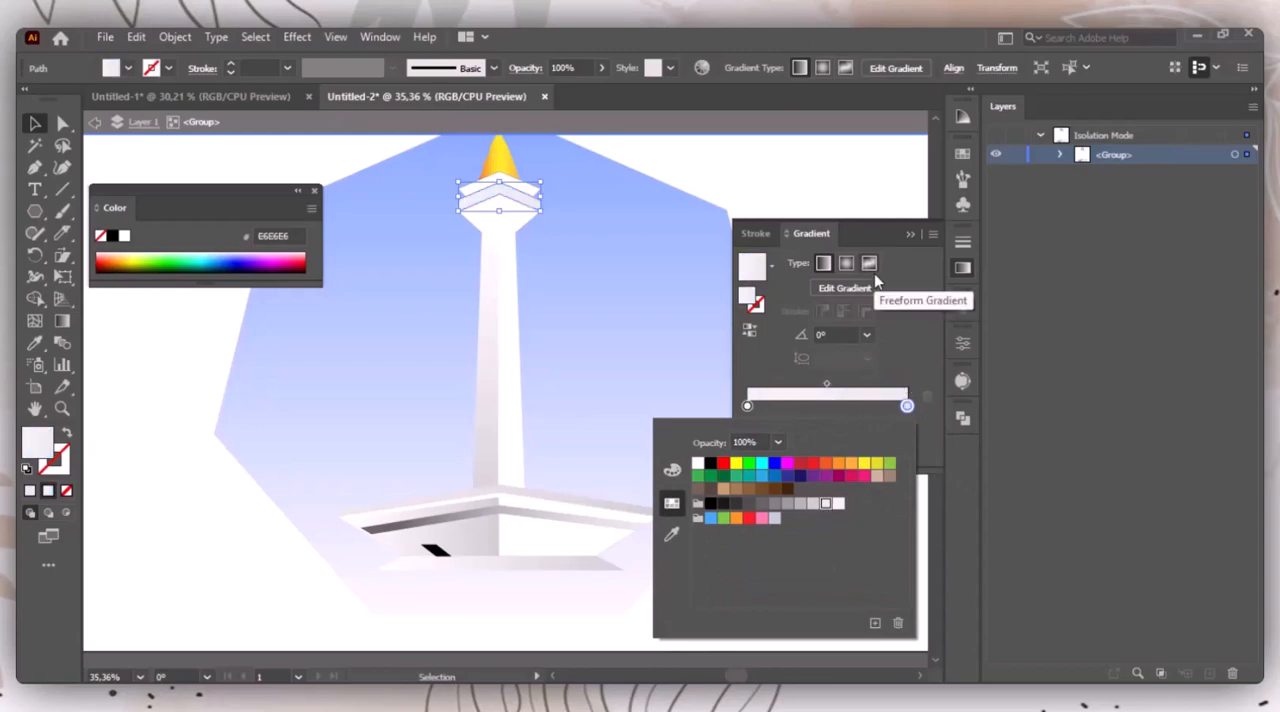
# Step: Set the chevron band gradient's start stop to light grey E6E6E6 and its end stop to white FFFFFF
pyautogui.doubleClick(747, 405)
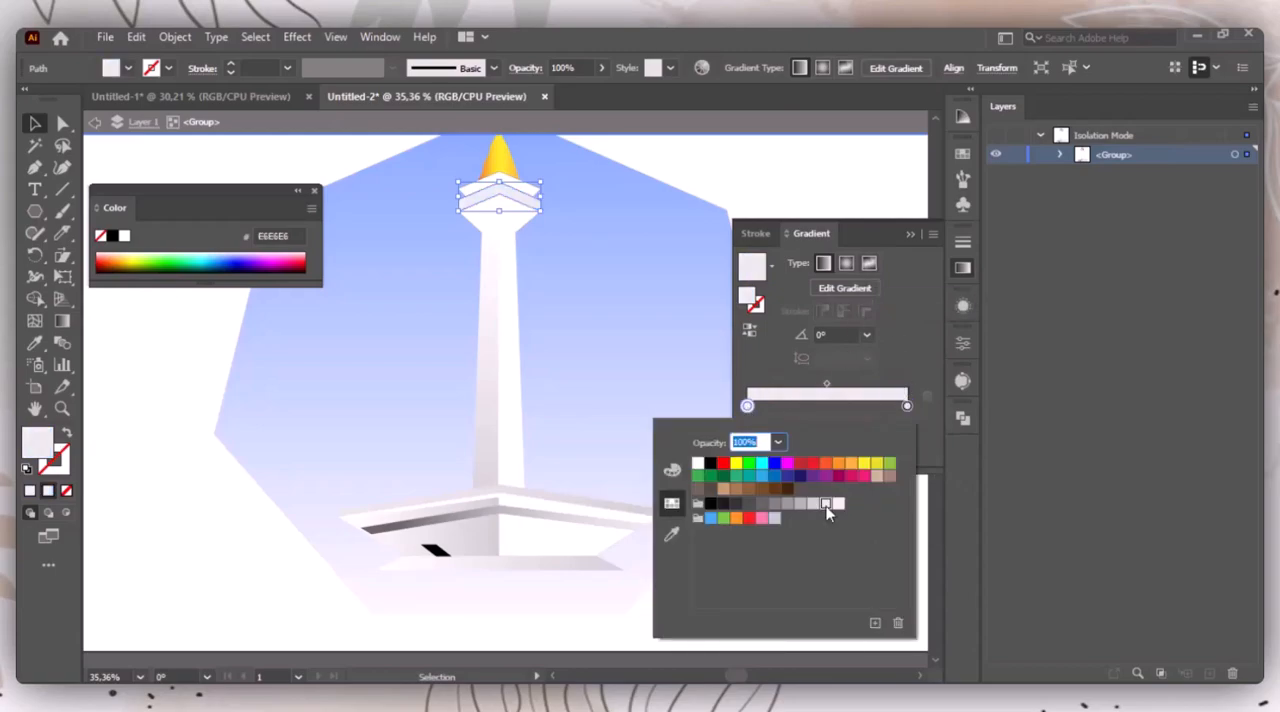
pyautogui.click(812, 504)
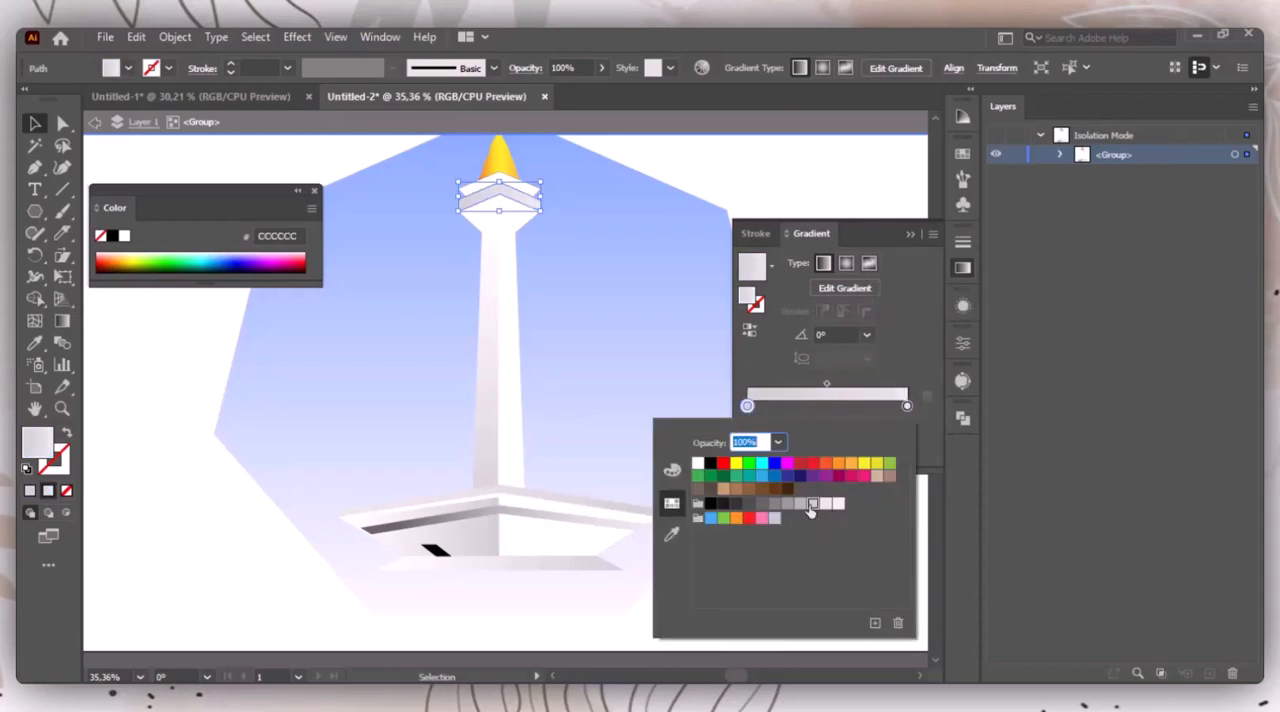
pyautogui.click(825, 503)
pyautogui.doubleClick(907, 405)
pyautogui.click(699, 465)
pyautogui.click(896, 356)
pyautogui.click(910, 234)
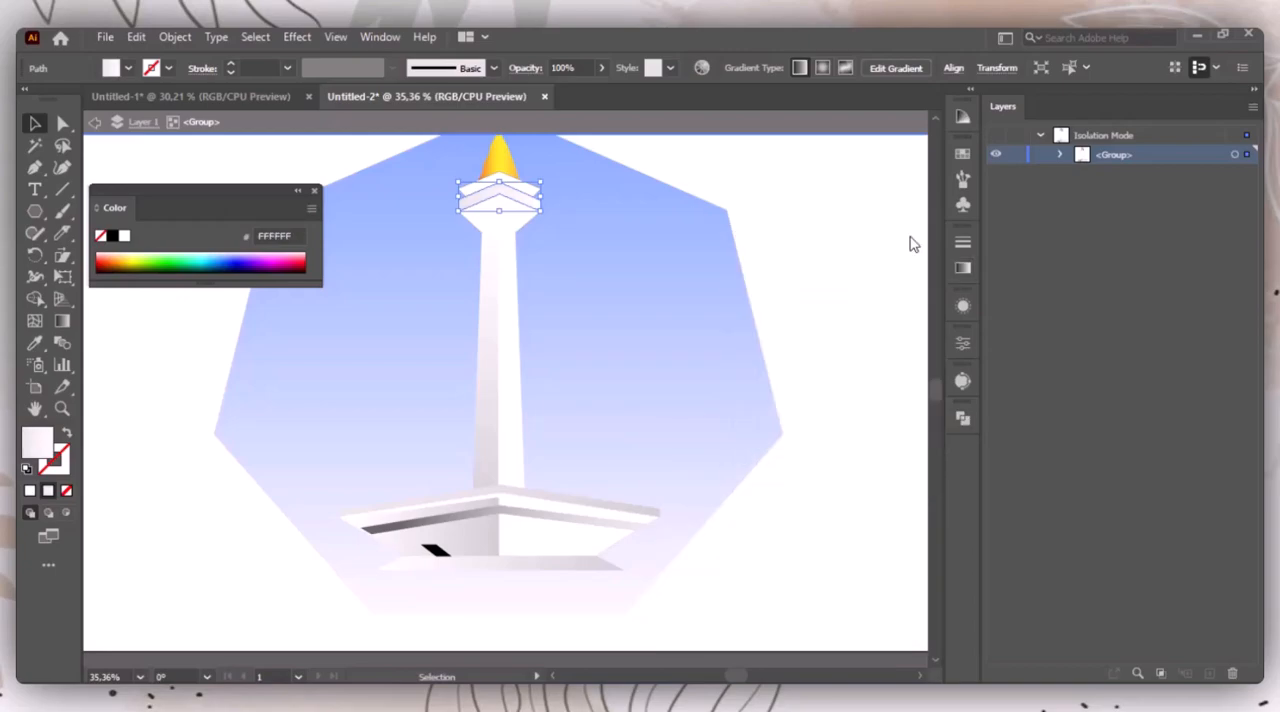
pyautogui.click(909, 235)
# Step: Remove the stroke from the upper polygon of the tower head and clear the selection
pyautogui.click(507, 219)
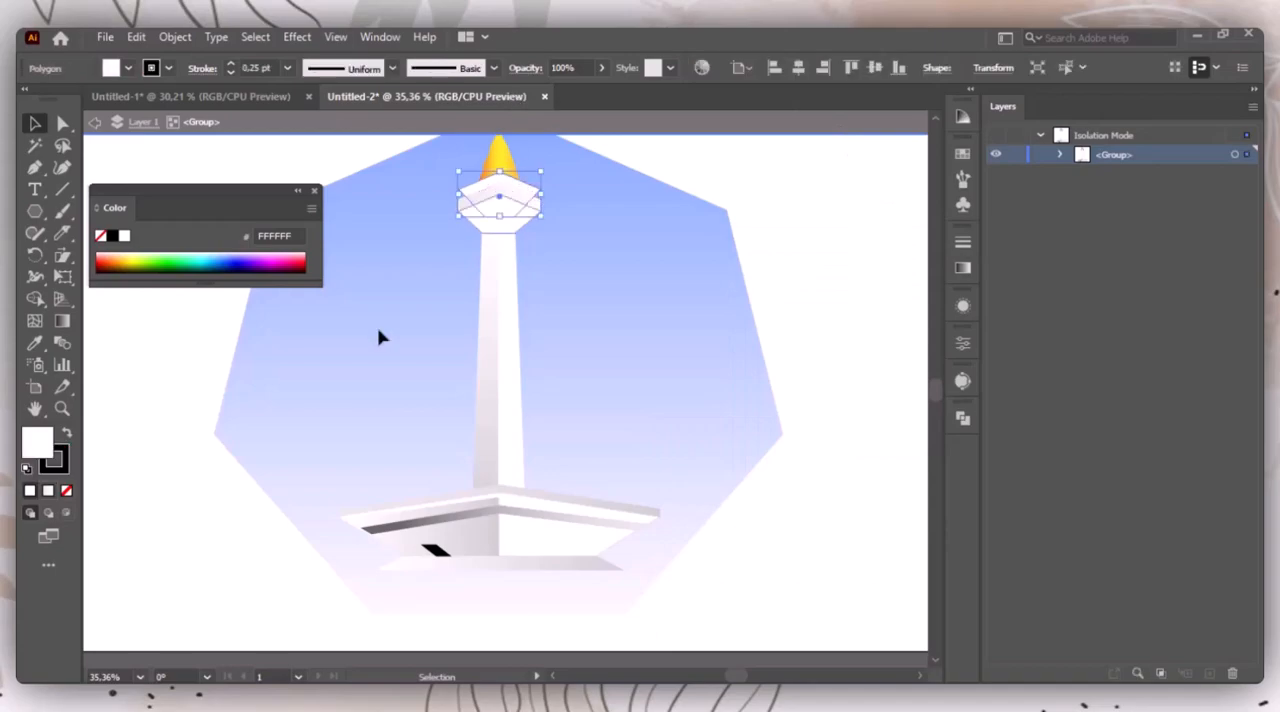
pyautogui.click(66, 490)
pyautogui.click(880, 230)
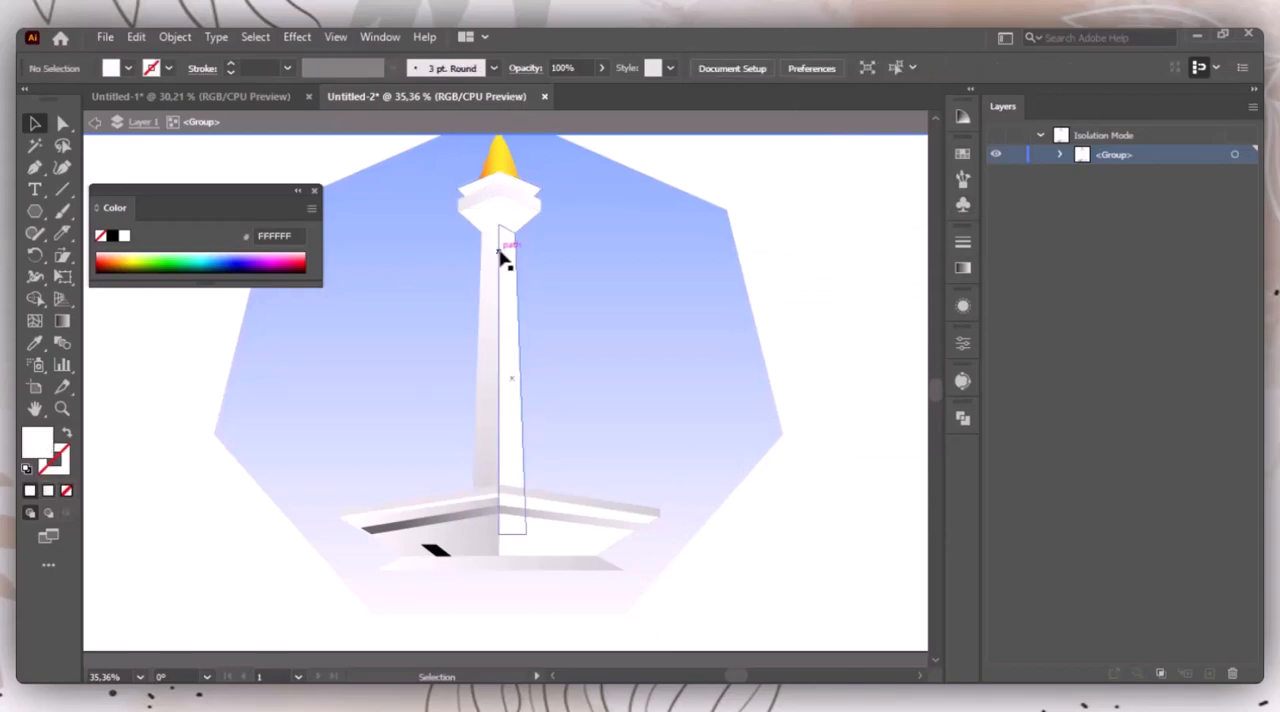
# Step: Remove the remaining black stroke from the lower head polygon where it meets the shaft
pyautogui.press('z')
pyautogui.moveTo(454, 212); pyautogui.dragTo(538, 258)
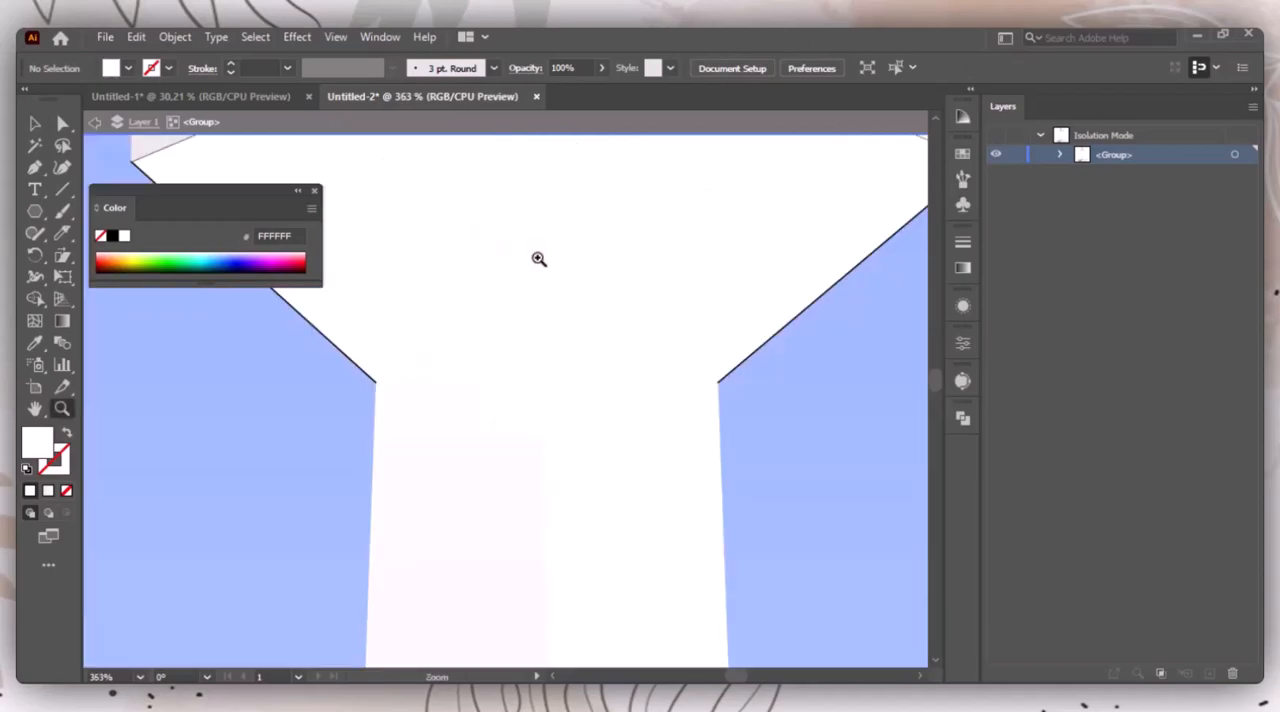
pyautogui.click(316, 192)
pyautogui.press('v')
pyautogui.click(221, 247)
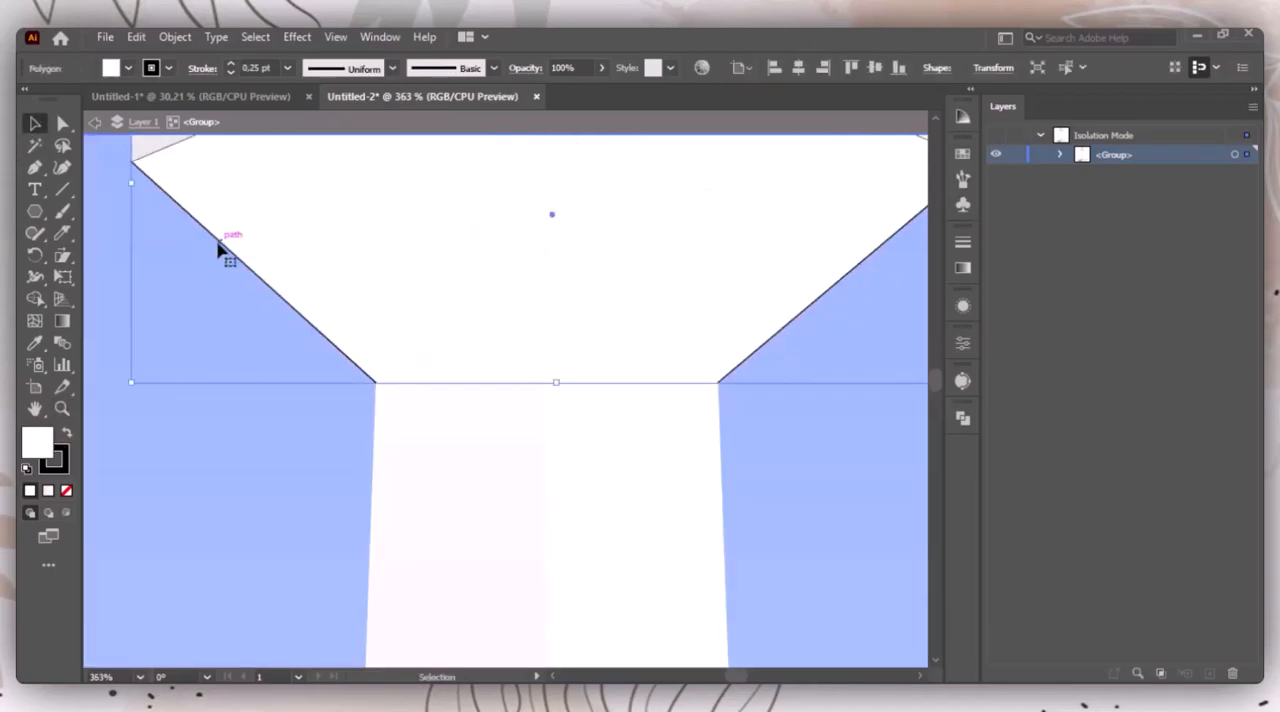
pyautogui.click(64, 461)
pyautogui.click(66, 490)
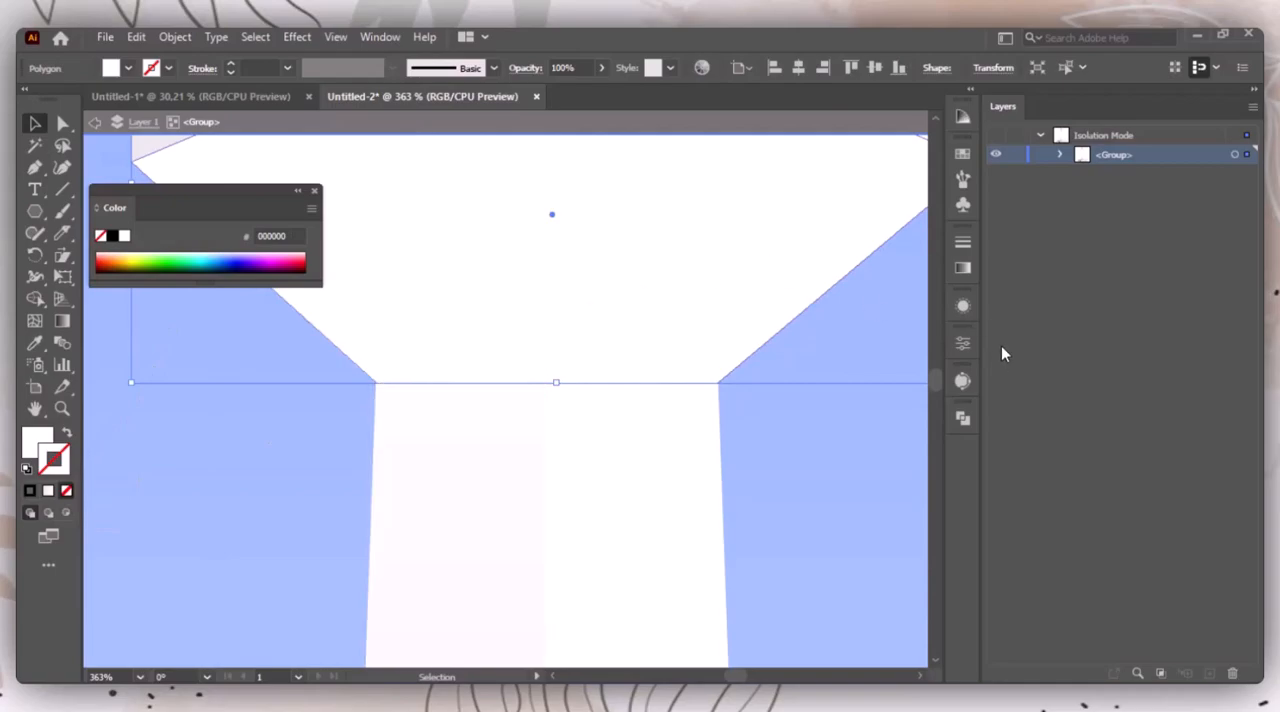
# Step: Apply a linear gradient starting at grey B3B3B3 to the lower head polygon's stroke, then swap its stroke and fill
pyautogui.click(963, 268)
pyautogui.click(752, 267)
pyautogui.hotkey('ctrl', '0')
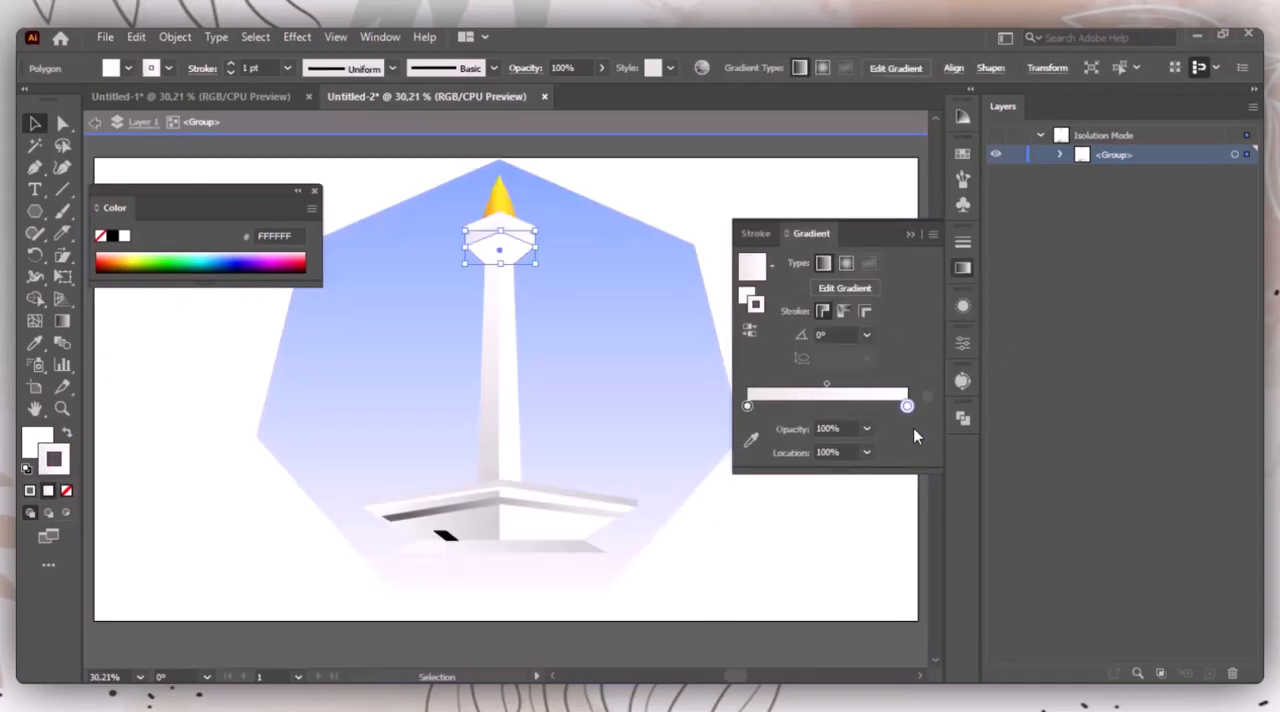
pyautogui.doubleClick(748, 406)
pyautogui.click(802, 505)
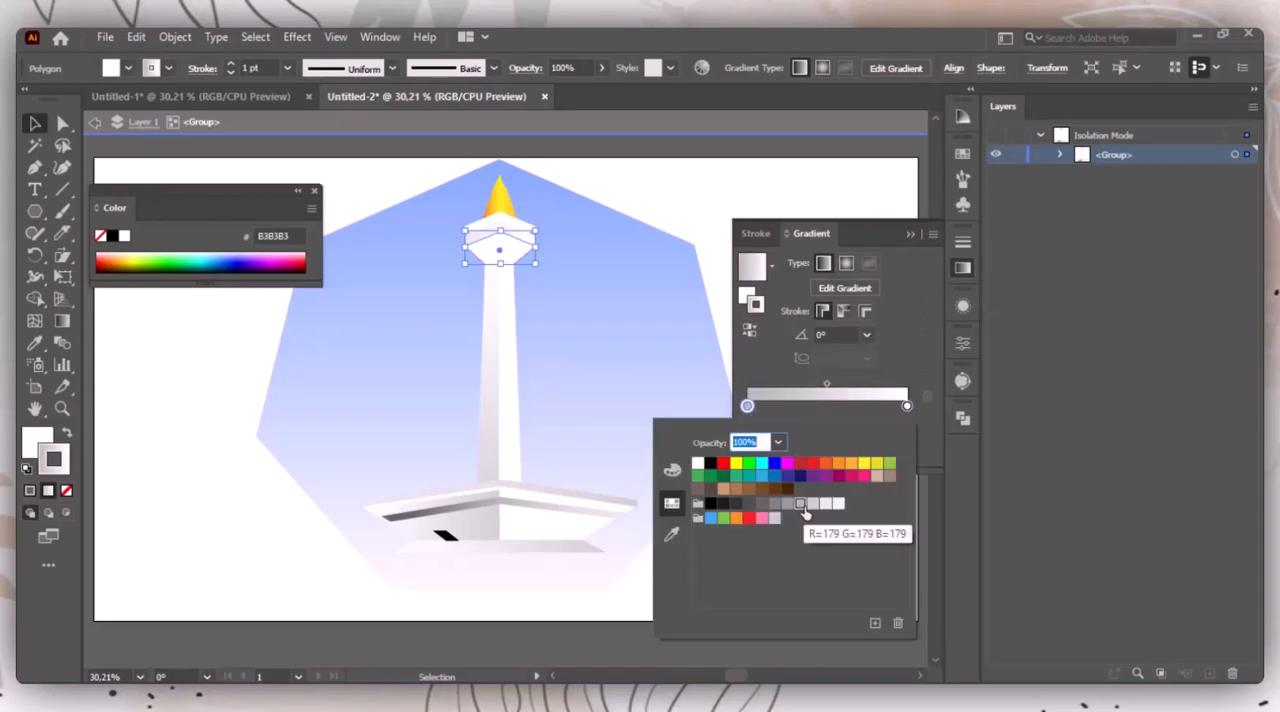
pyautogui.click(66, 434)
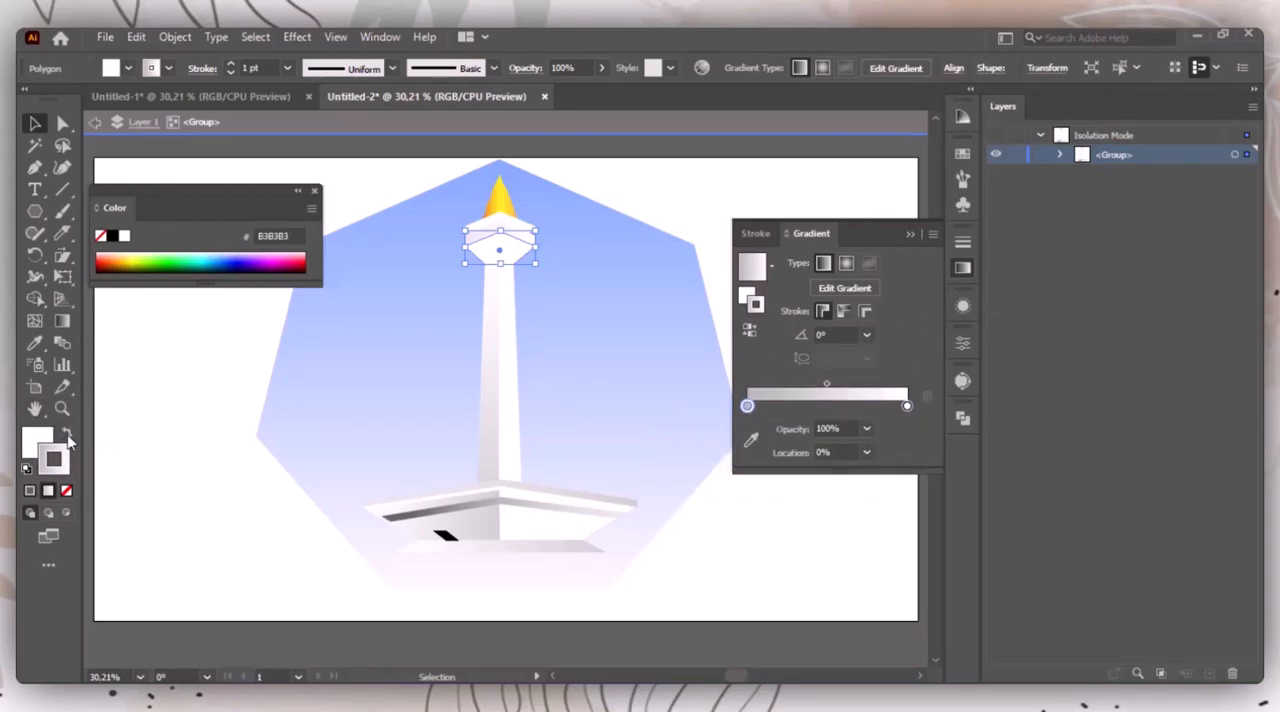
pyautogui.click(66, 434)
pyautogui.click(44, 436)
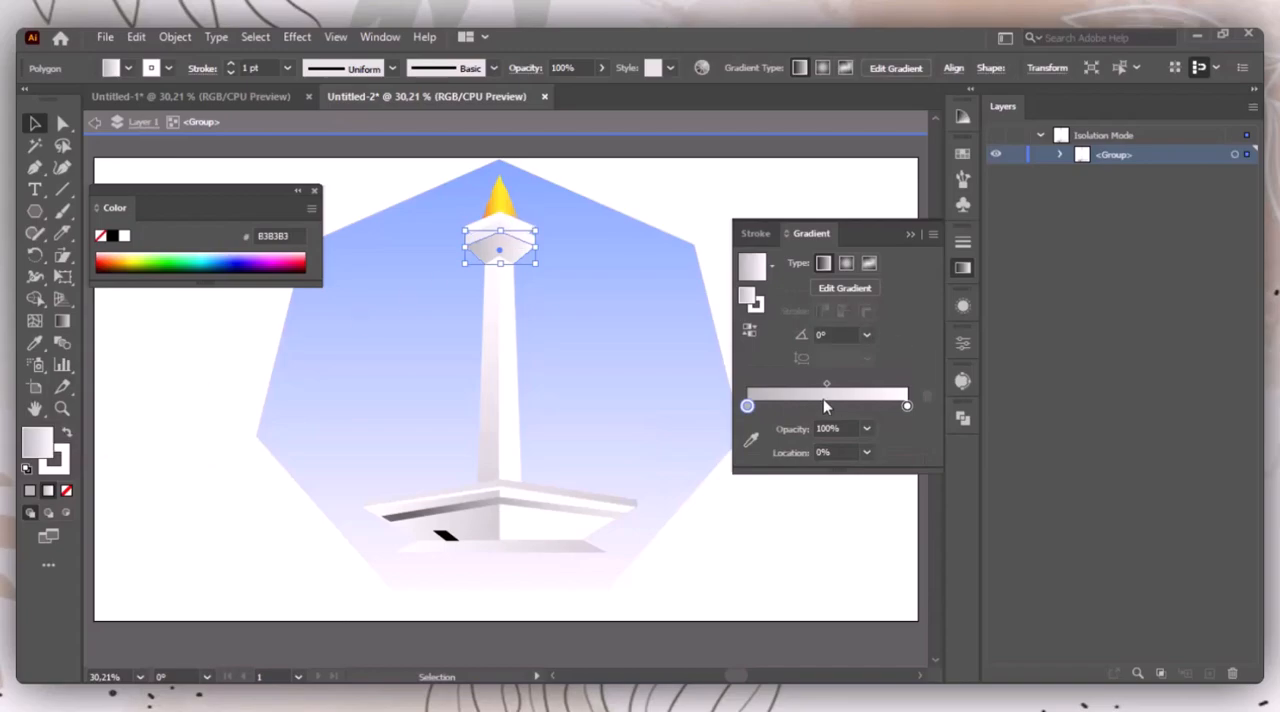
# Step: Lighten the start stop of the lower head polygon's gradient fill to E6E6E6 and clear the selection
pyautogui.doubleClick(748, 406)
pyautogui.click(825, 503)
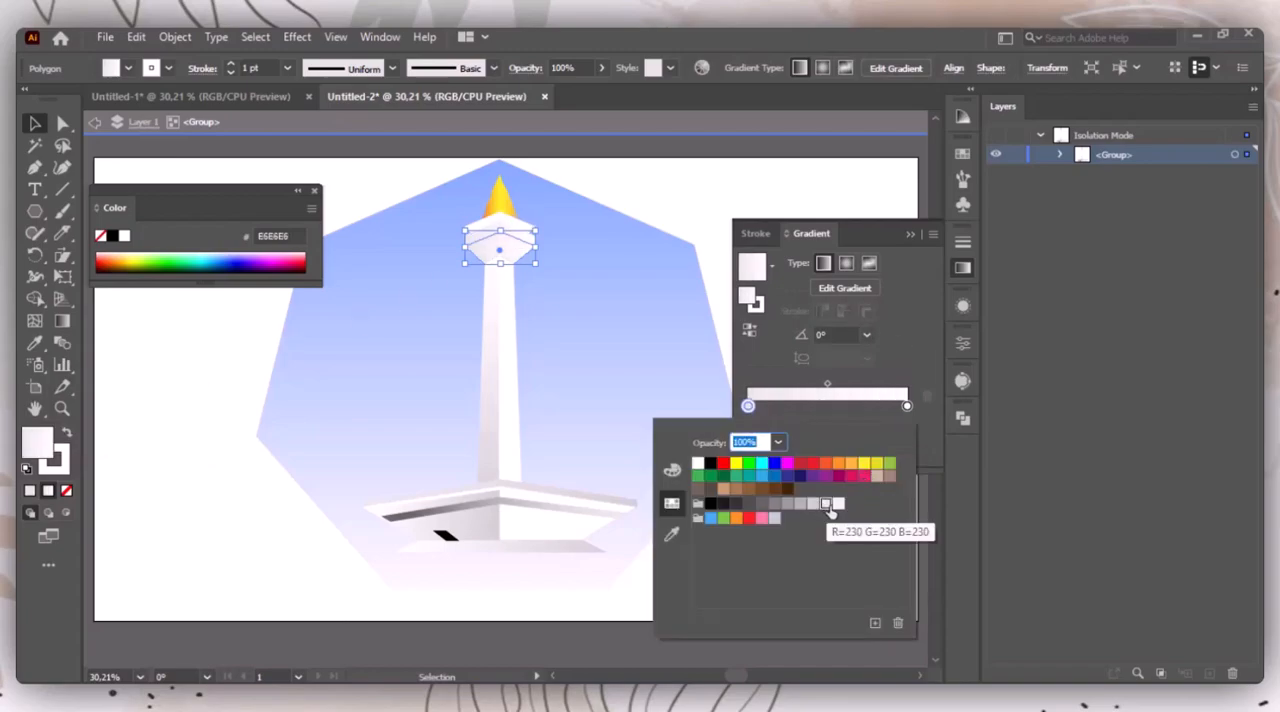
pyautogui.click(913, 234)
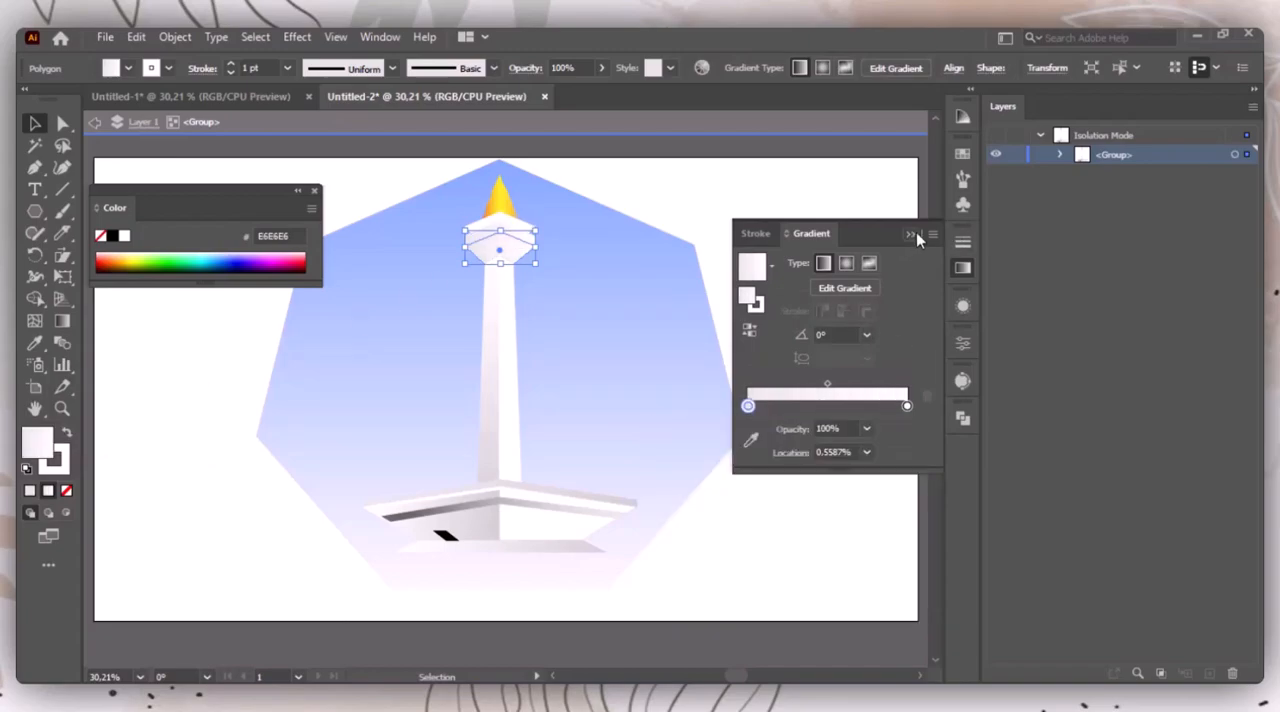
pyautogui.click(889, 254)
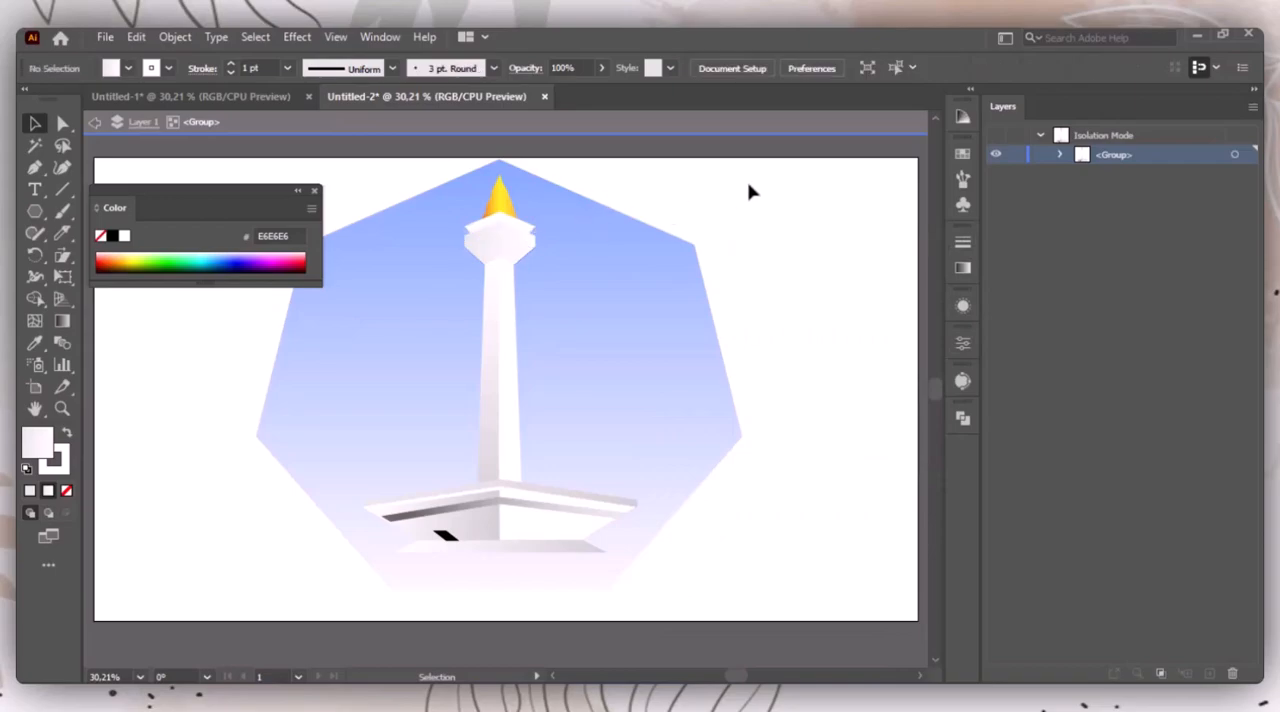
# Step: Draw a closed chevron-shaped shadow strip across the top of the shaft, directly beneath the head, with the Pen tool
pyautogui.click(514, 272)
pyautogui.press('z')
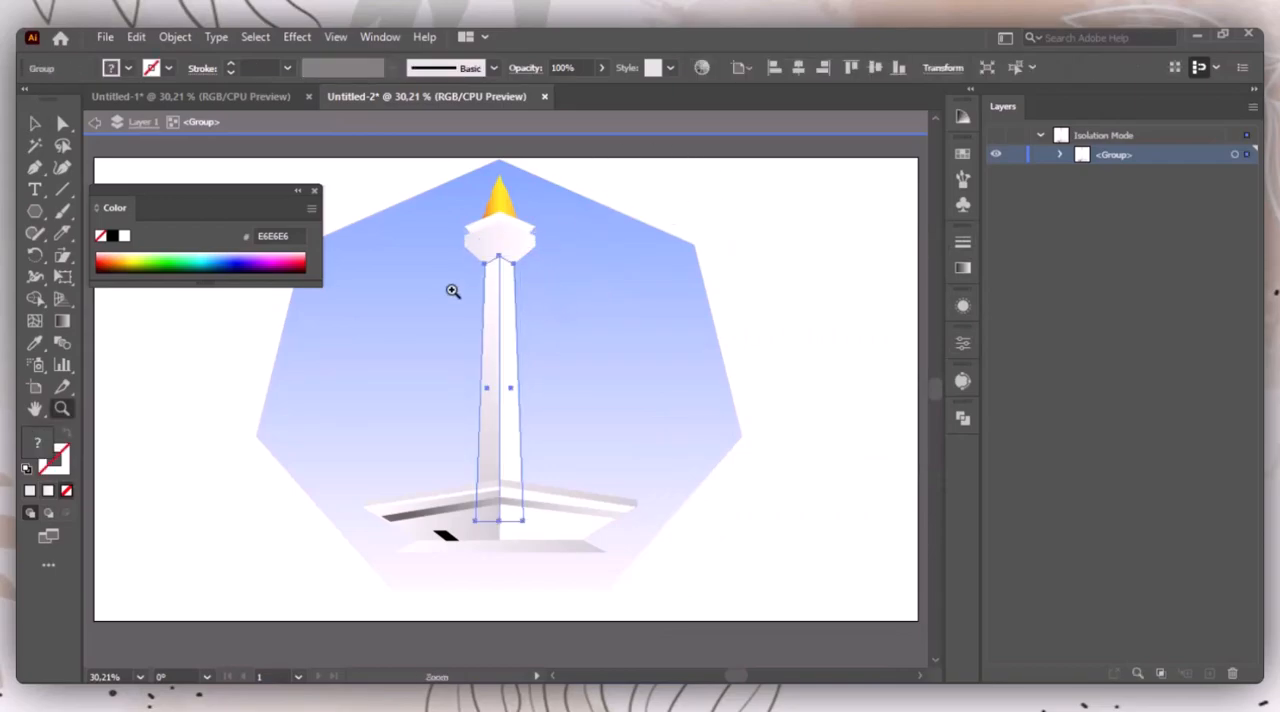
pyautogui.moveTo(500, 273); pyautogui.dragTo(541, 286)
pyautogui.click(35, 167)
pyautogui.click(315, 420)
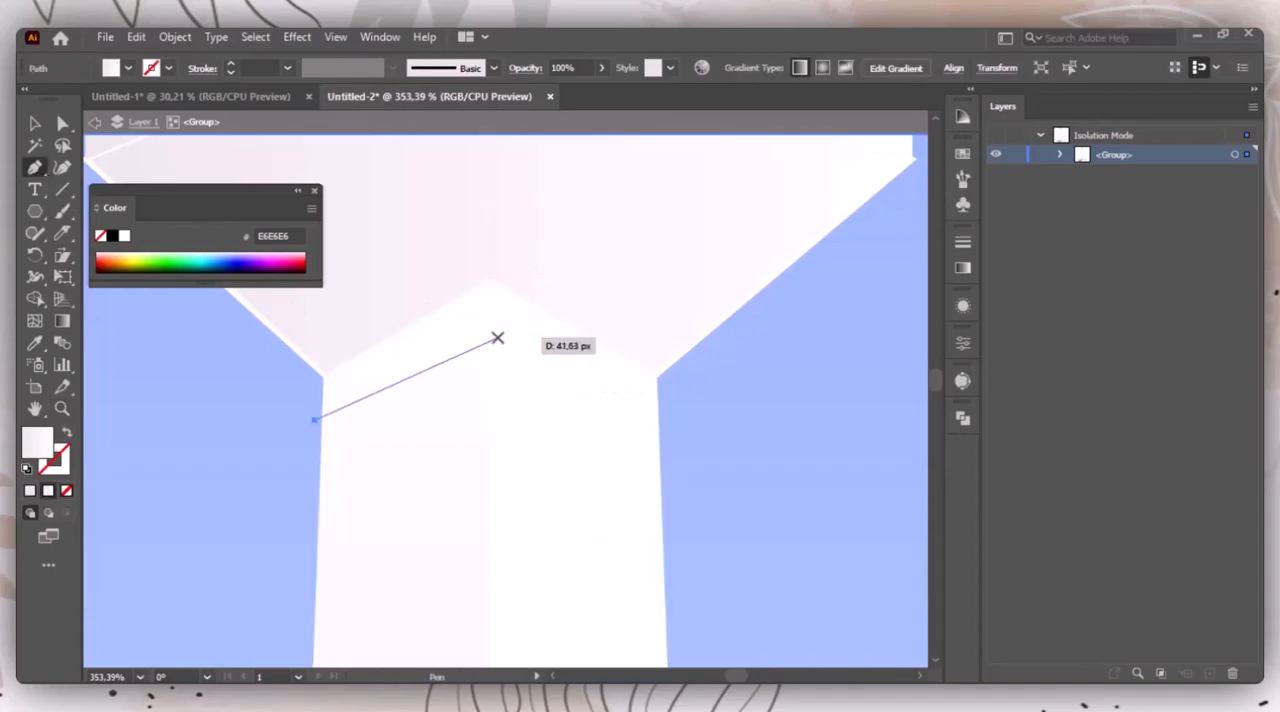
pyautogui.click(489, 333)
pyautogui.click(657, 393)
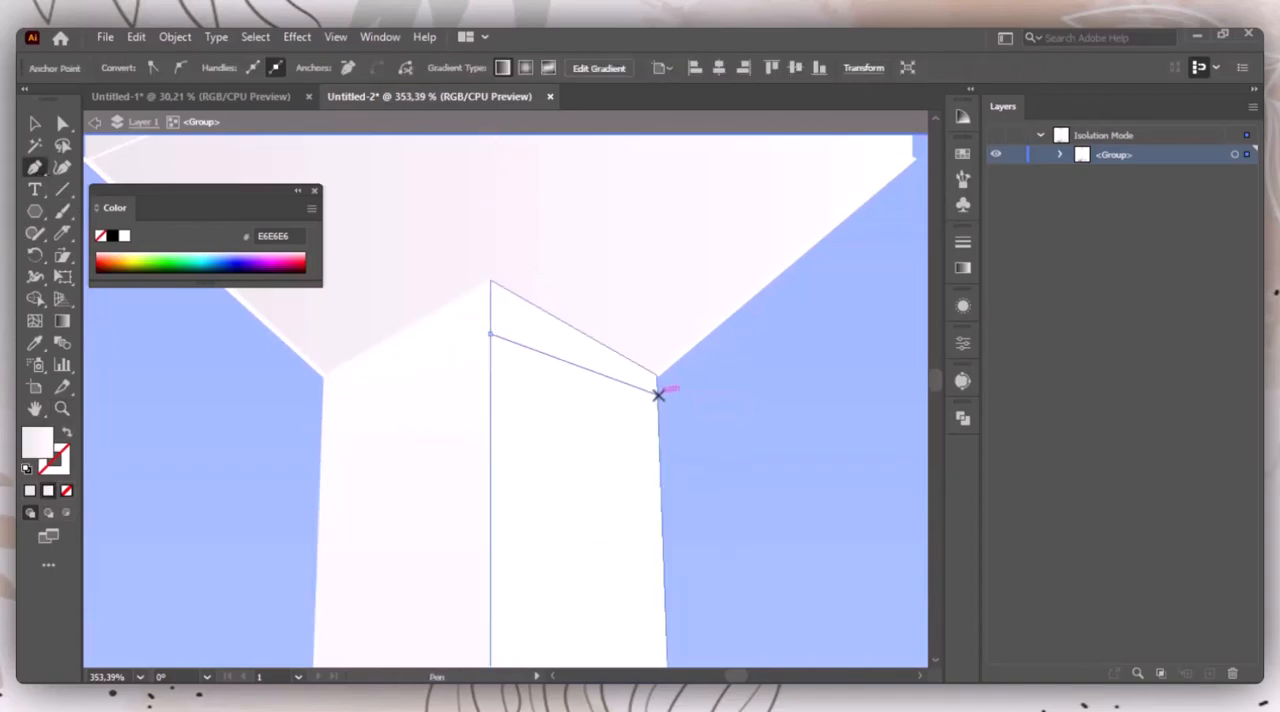
pyautogui.click(656, 373)
pyautogui.click(489, 280)
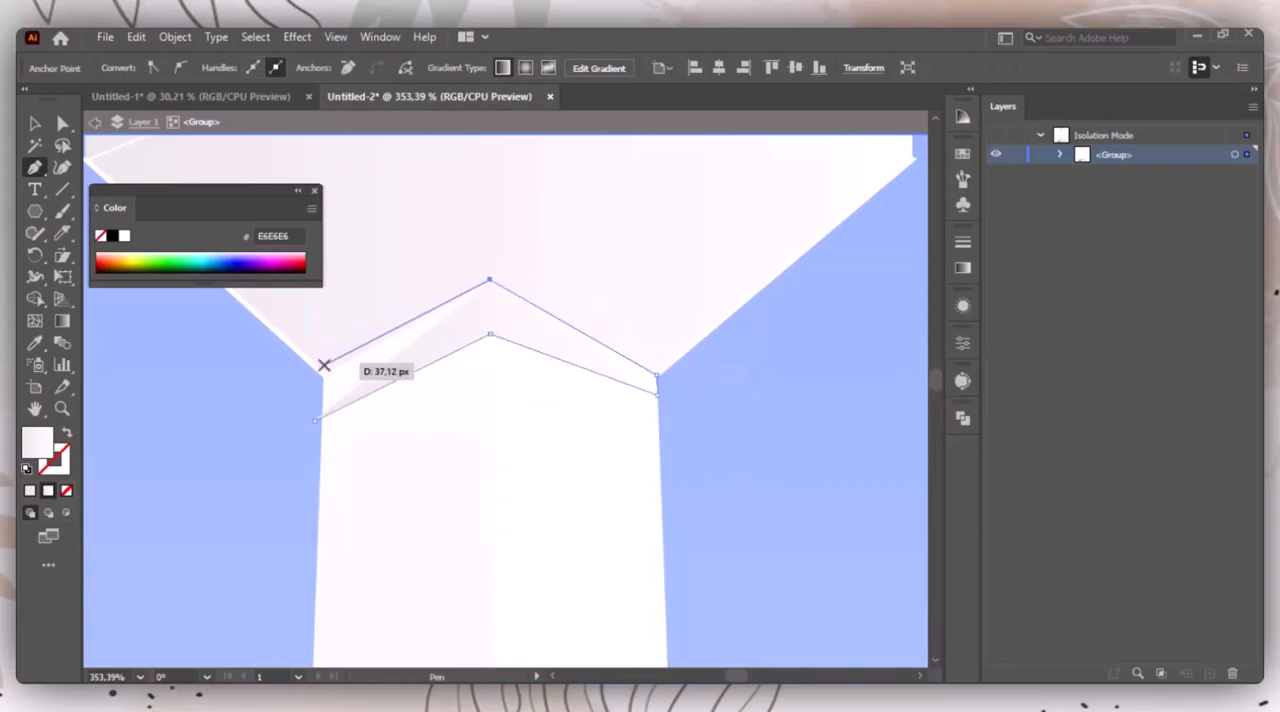
pyautogui.click(322, 377)
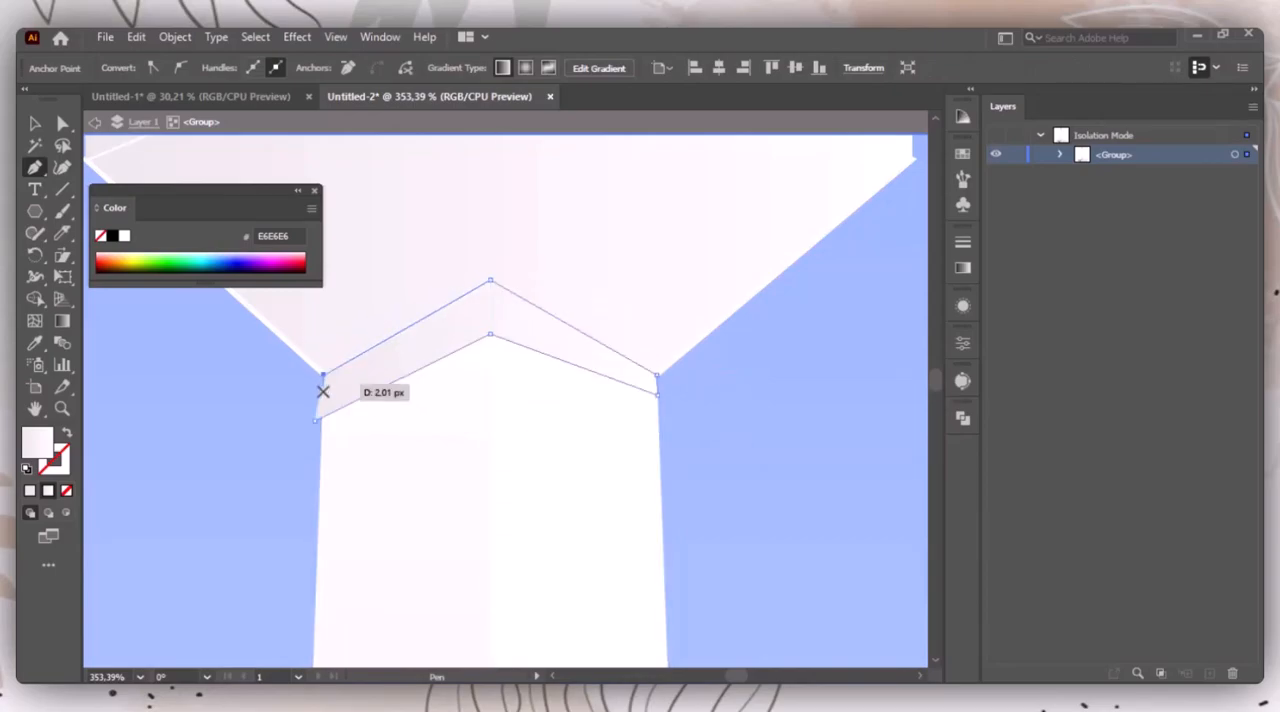
pyautogui.click(315, 422)
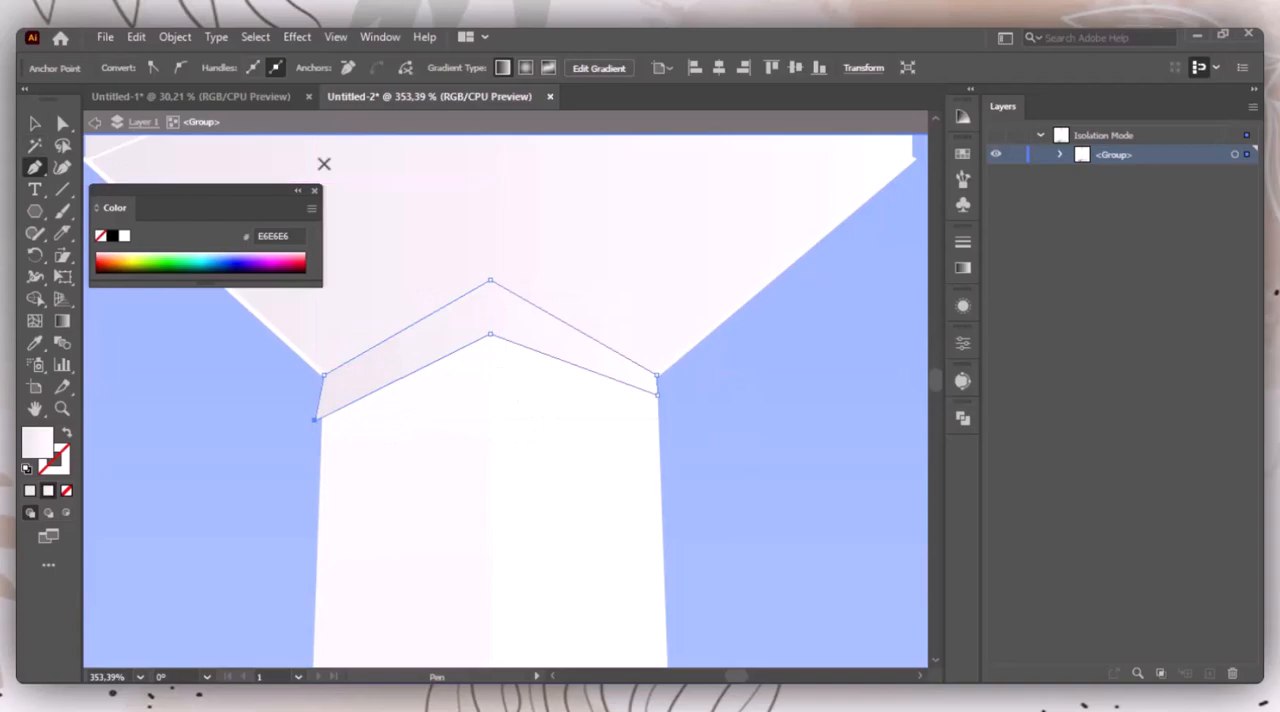
# Step: Move the shadow strip's lower-left anchor point onto the shaft's left edge and clear the selection
pyautogui.click(314, 191)
pyautogui.click(62, 123)
pyautogui.moveTo(315, 420); pyautogui.dragTo(316, 420)
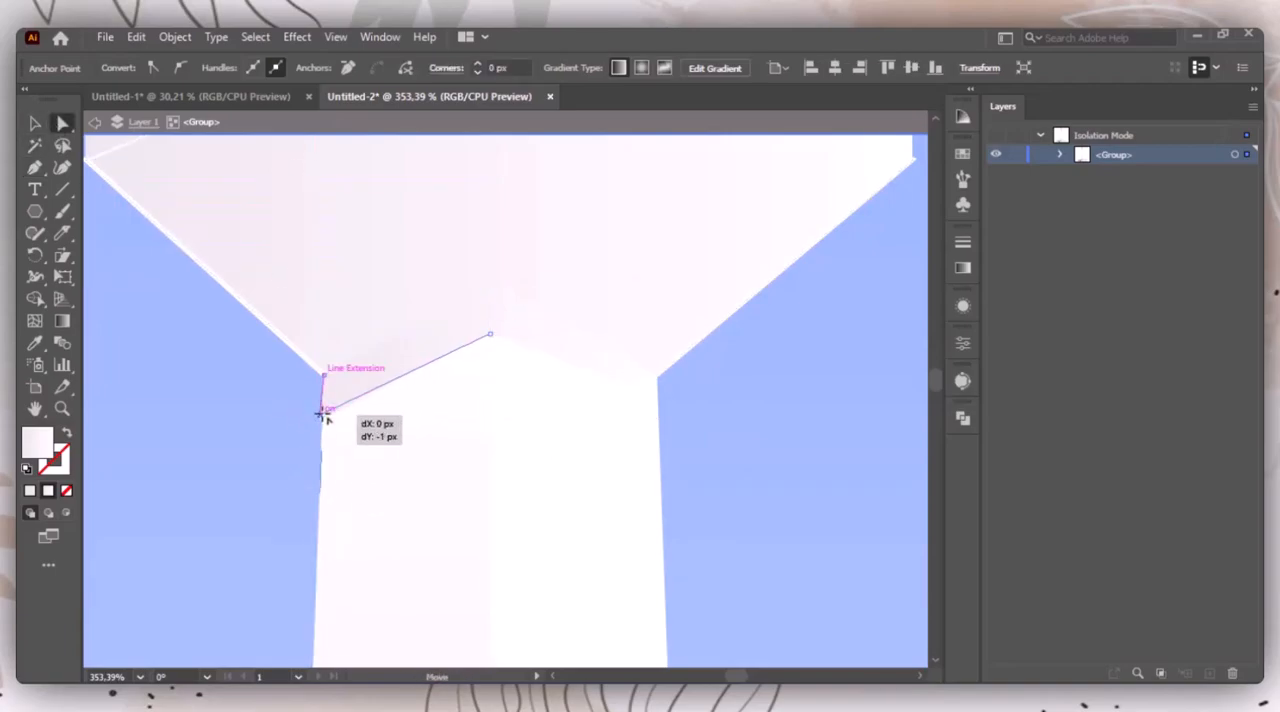
pyautogui.press('v')
pyautogui.click(197, 458)
pyautogui.hotkey('ctrl', '0')
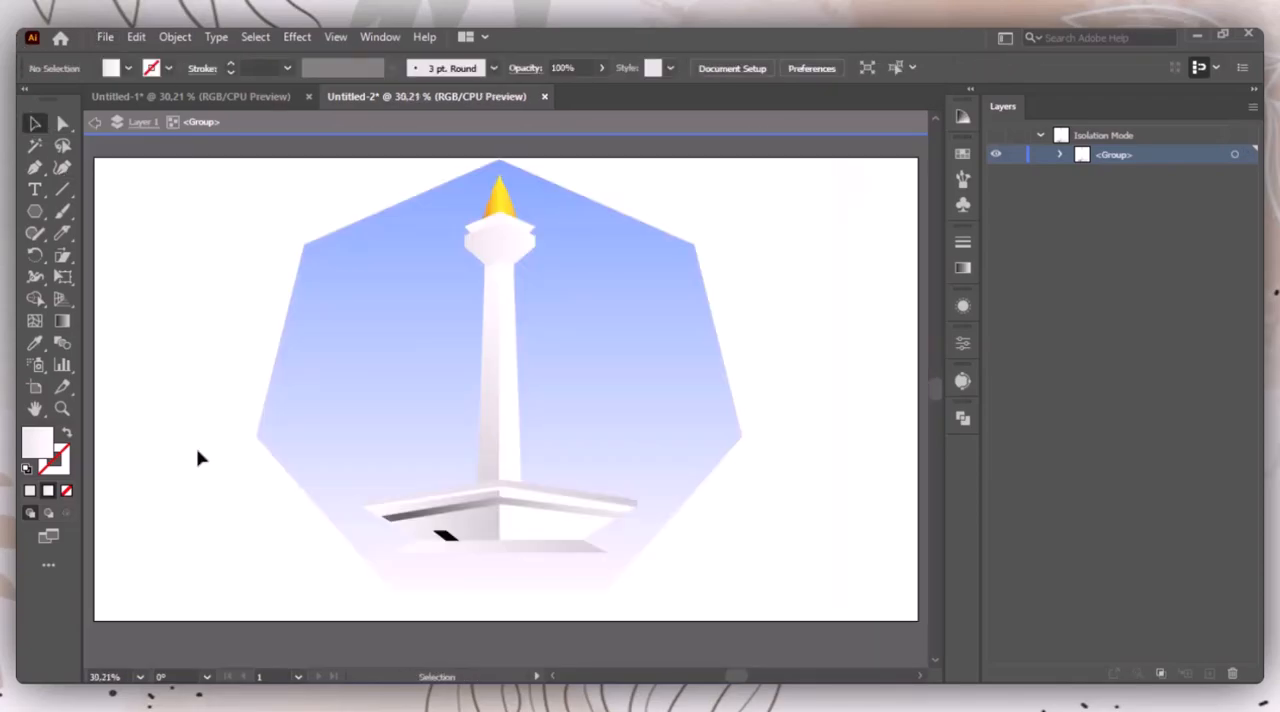
# Step: Set the start stop of the lower head polygon's gradient to very light grey, R=242 G=242 B=242
pyautogui.click(491, 251)
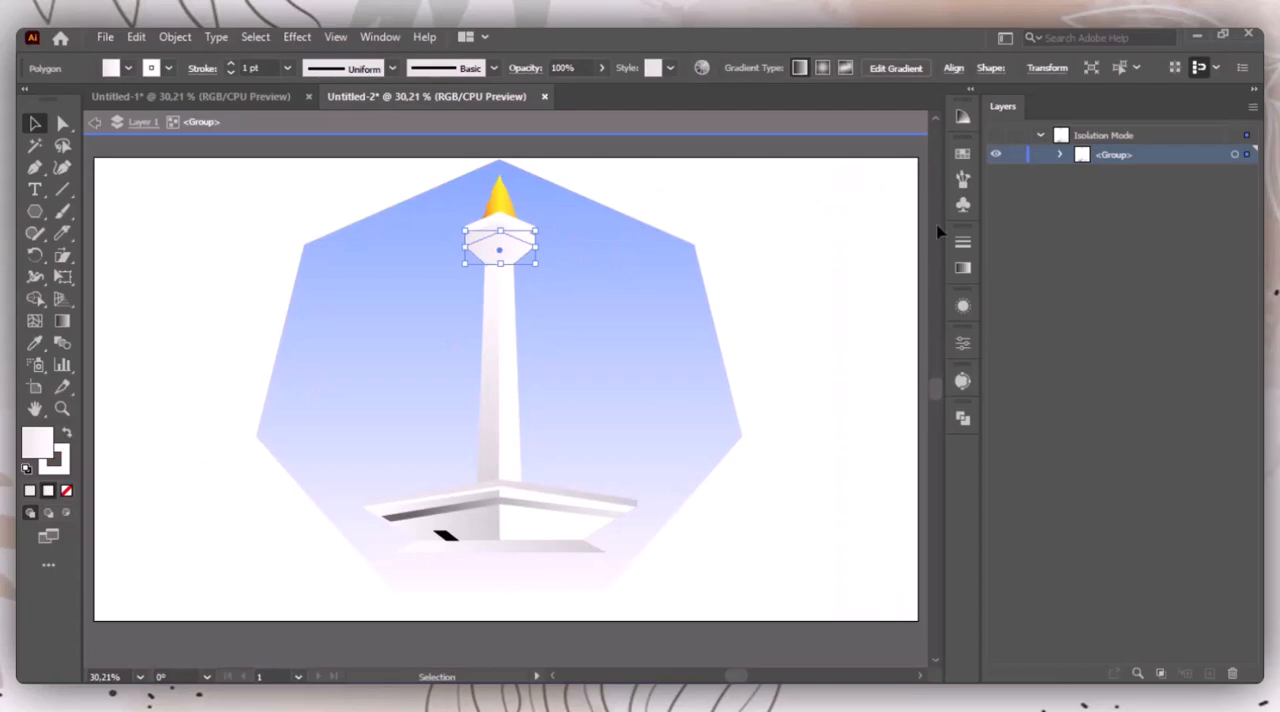
pyautogui.click(962, 267)
pyautogui.doubleClick(746, 406)
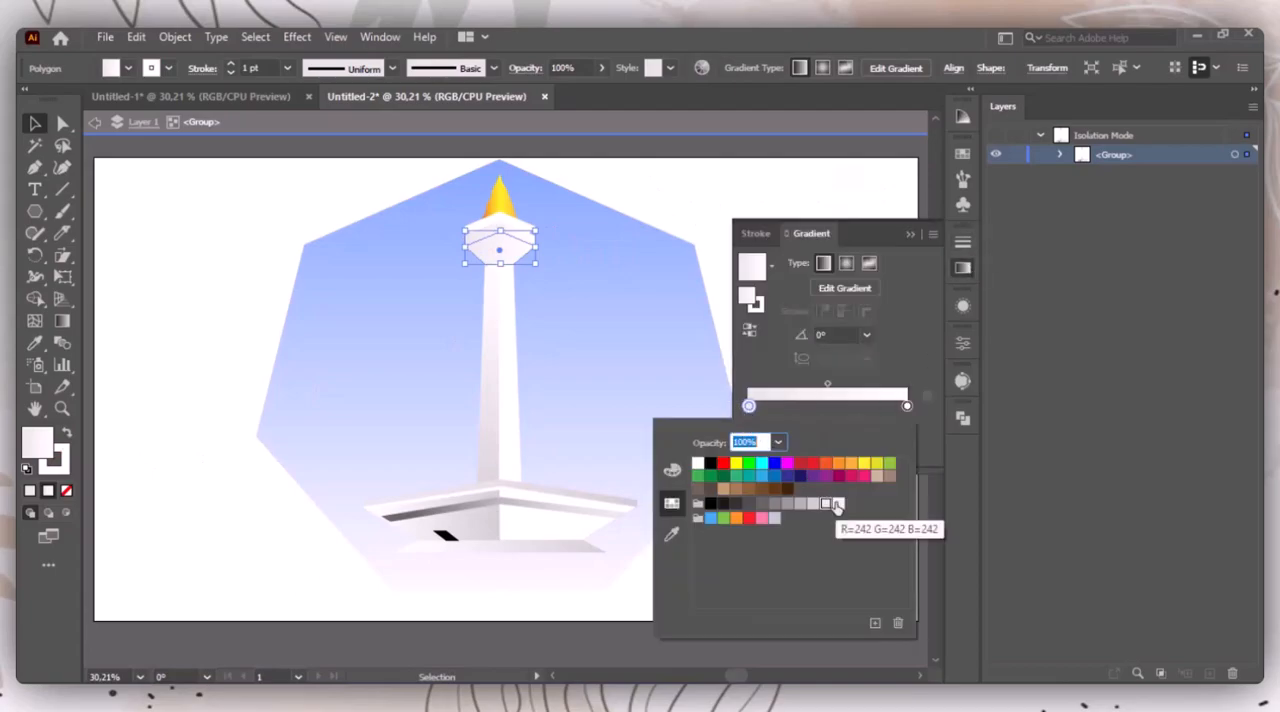
pyautogui.click(910, 235)
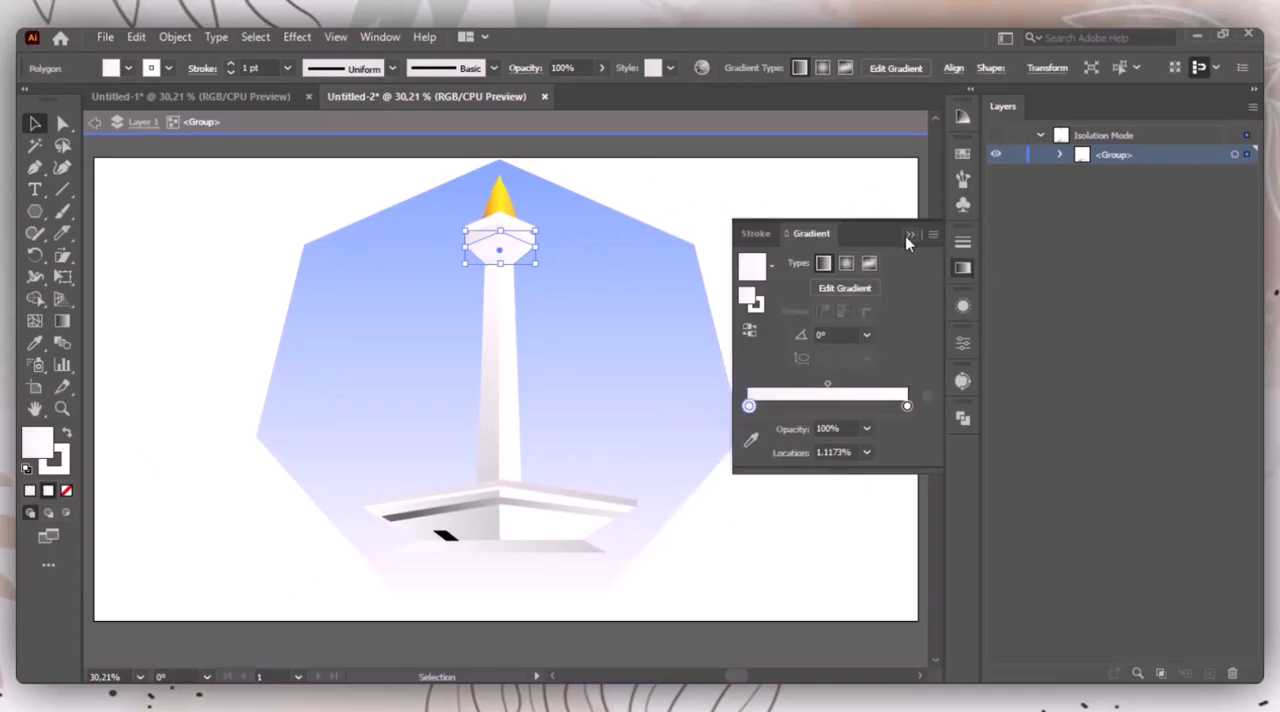
# Step: Set the start stop of the shadow strip's gradient beneath the head to grey, R=179 G=179 B=179
pyautogui.click(910, 235)
pyautogui.click(885, 230)
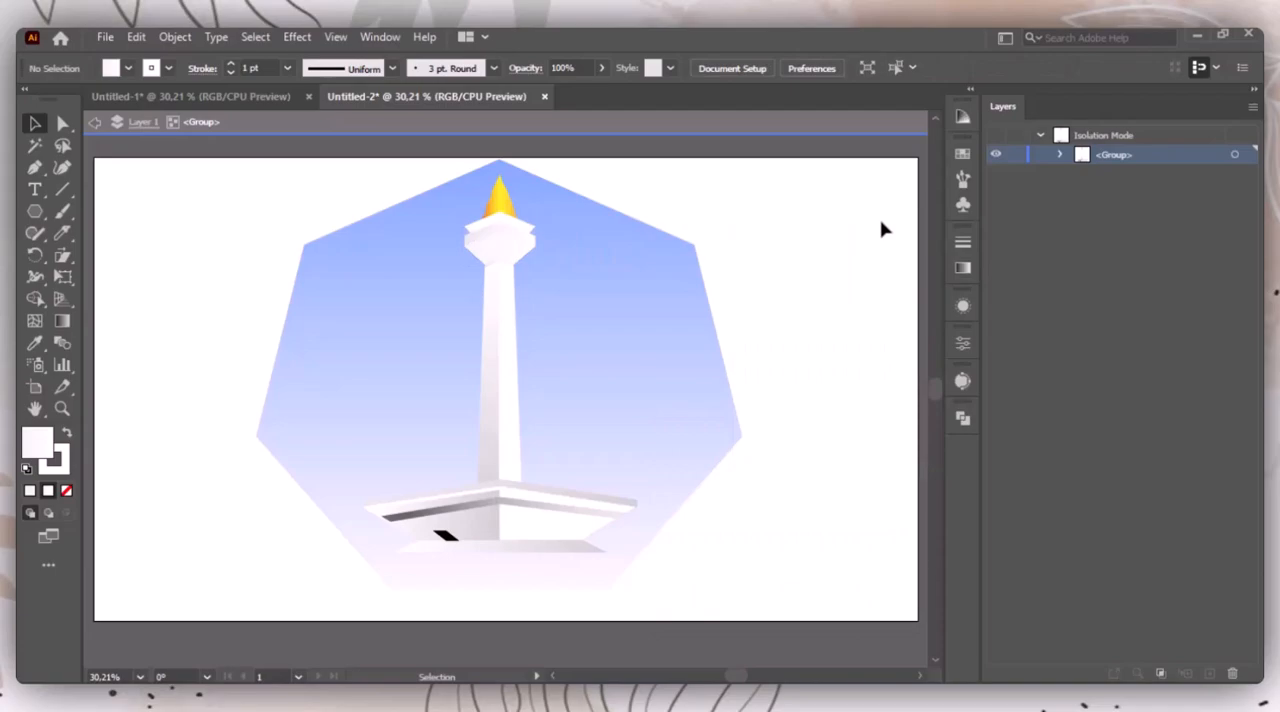
pyautogui.click(503, 268)
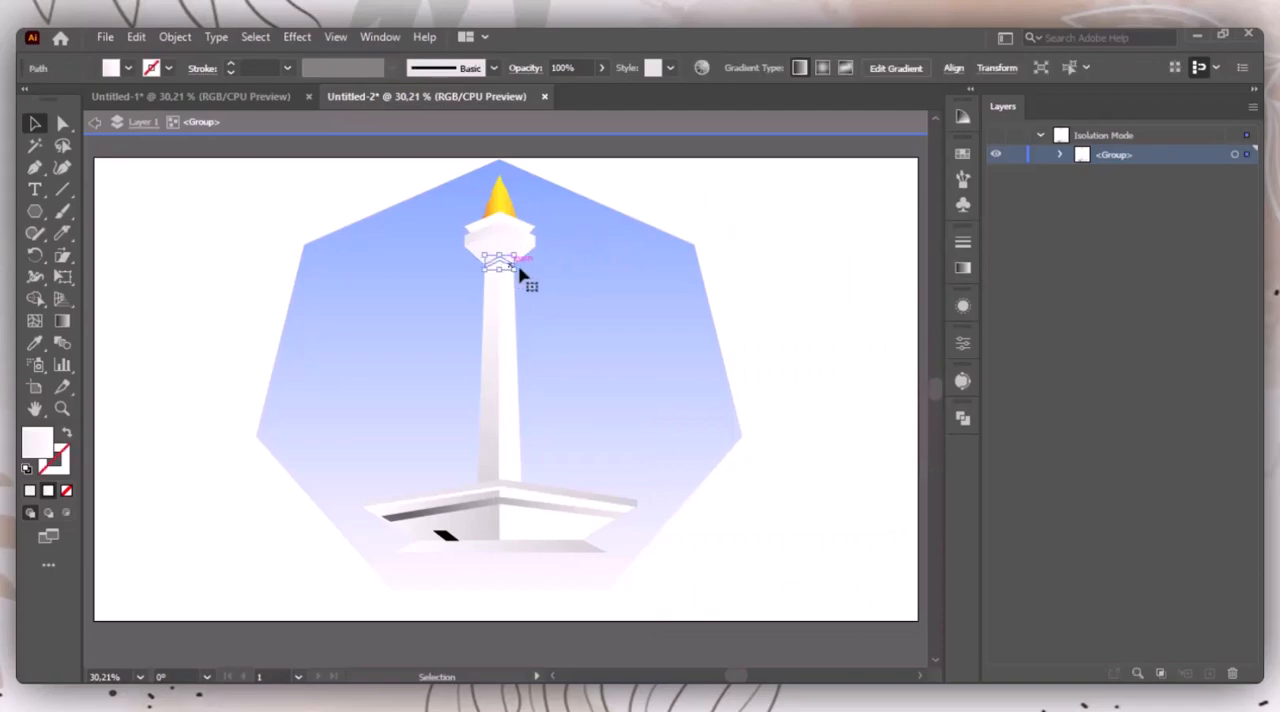
pyautogui.click(963, 270)
pyautogui.click(747, 406)
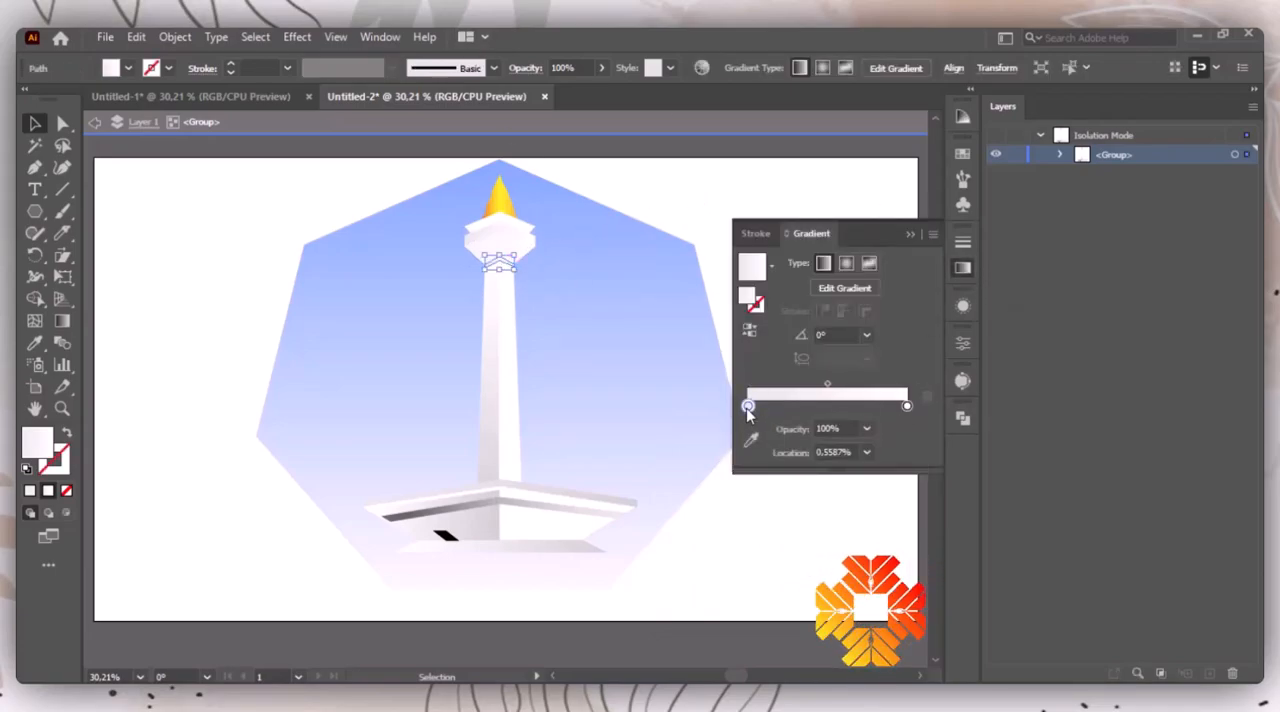
pyautogui.doubleClick(749, 407)
pyautogui.click(800, 504)
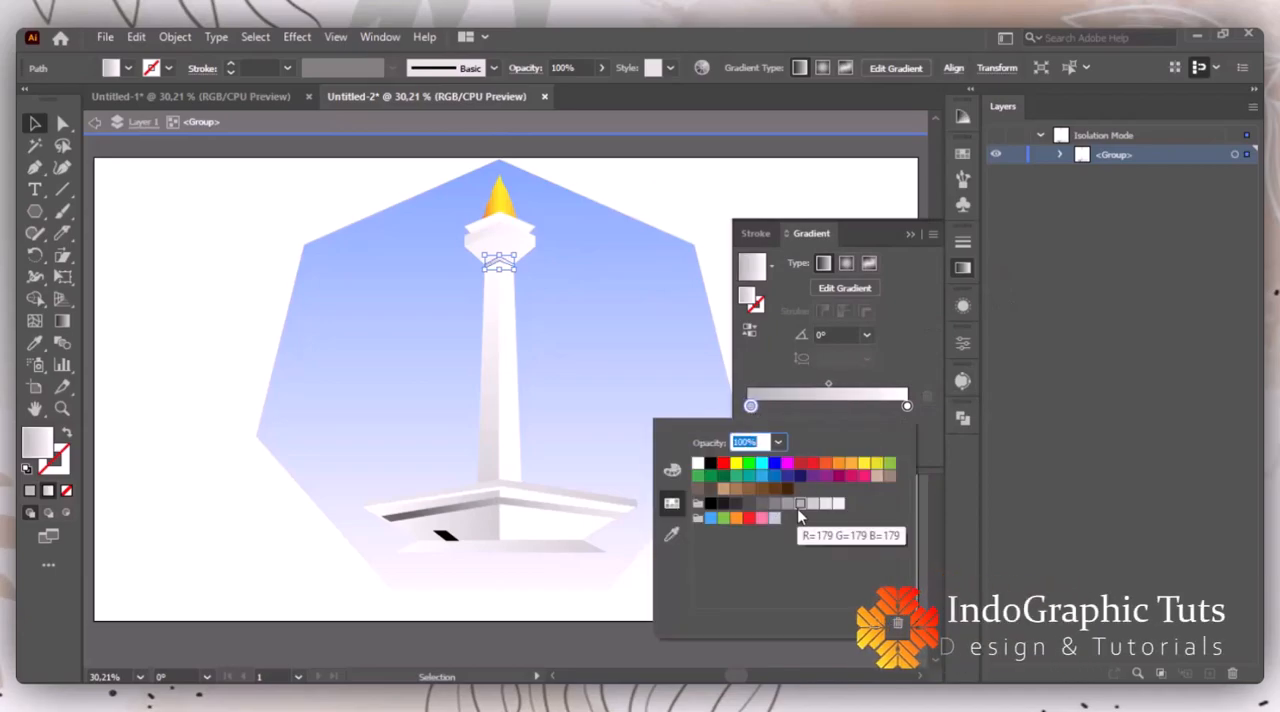
pyautogui.click(914, 237)
pyautogui.click(903, 283)
# Step: Reduce the shadow strip's opacity to 50% and exit the group's isolation mode
pyautogui.click(500, 263)
pyautogui.click(568, 68)
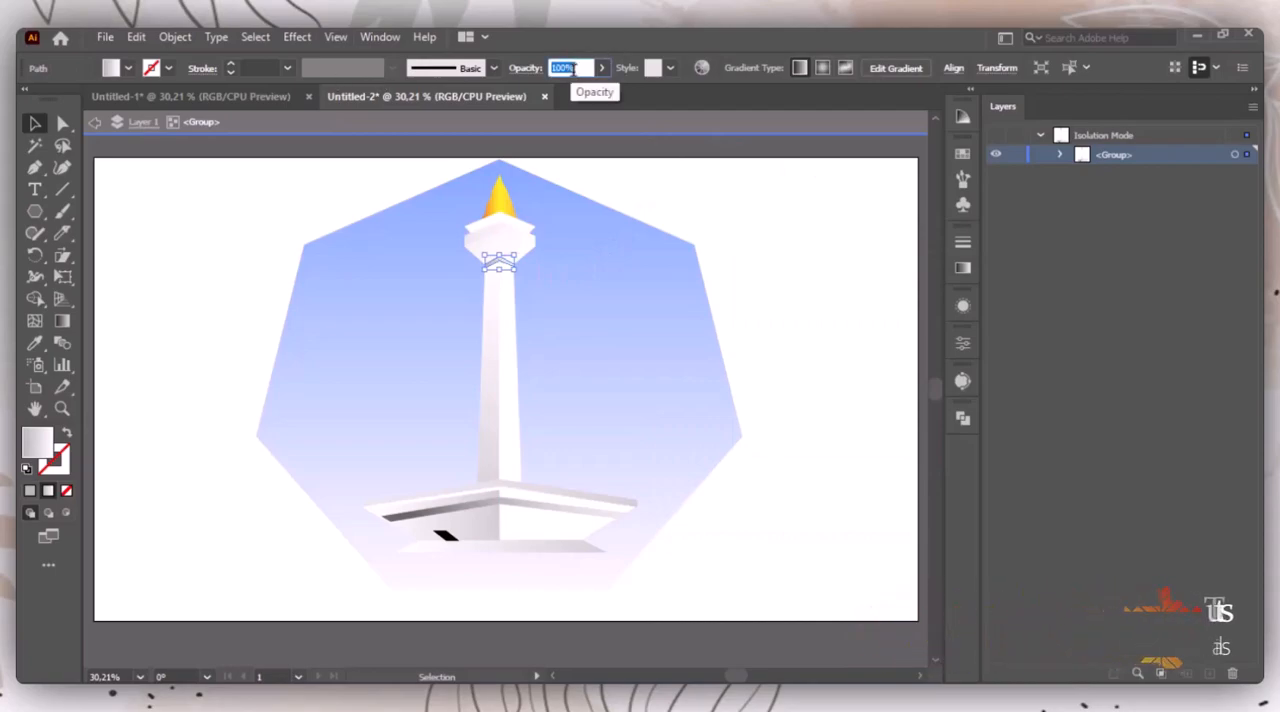
pyautogui.write('50')
pyautogui.click(812, 240)
pyautogui.doubleClick(813, 242)
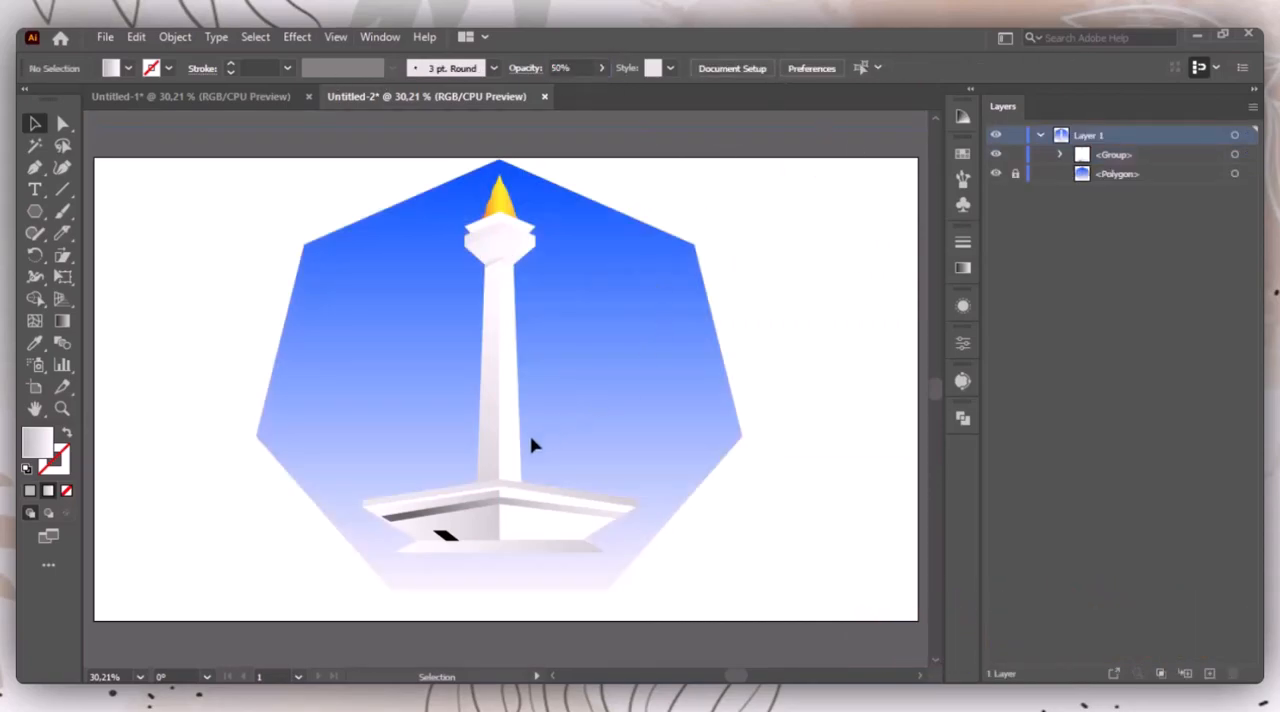
# Step: Isolate the monument group and raise the top centre point of the base's uppermost chevron polygon slightly up the shaft
pyautogui.click(510, 487)
pyautogui.click(846, 352)
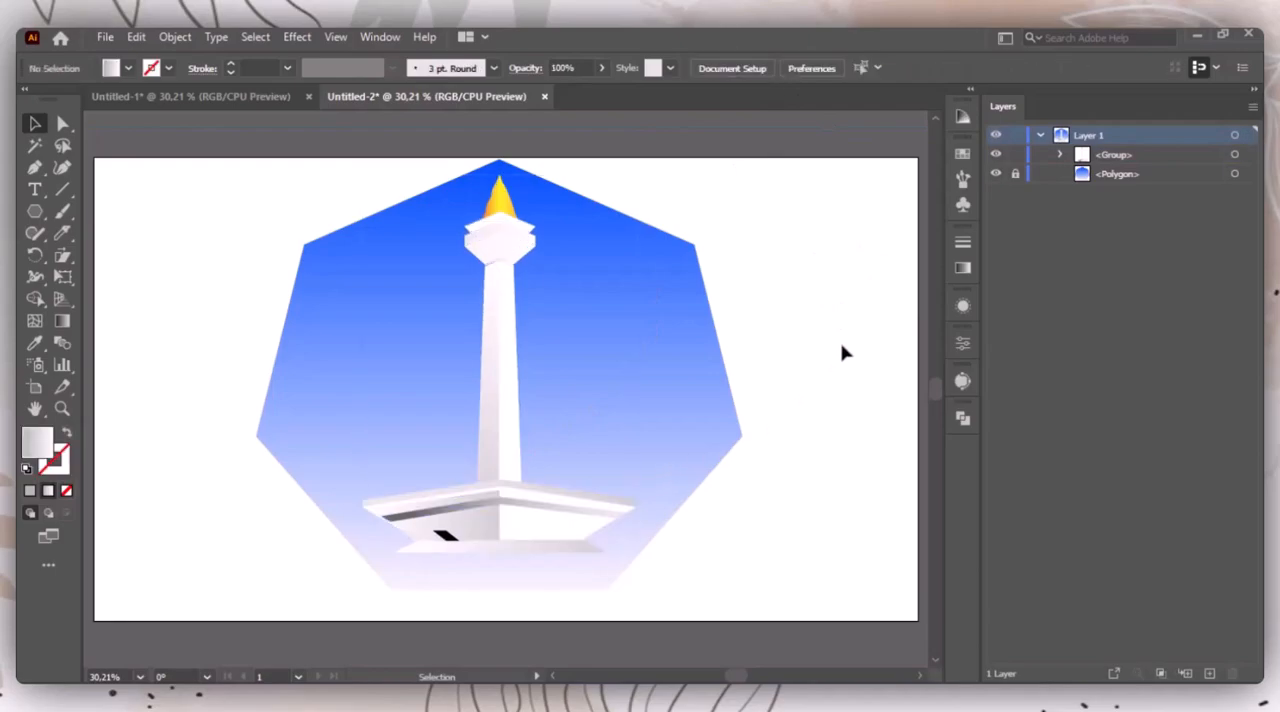
pyautogui.doubleClick(594, 506)
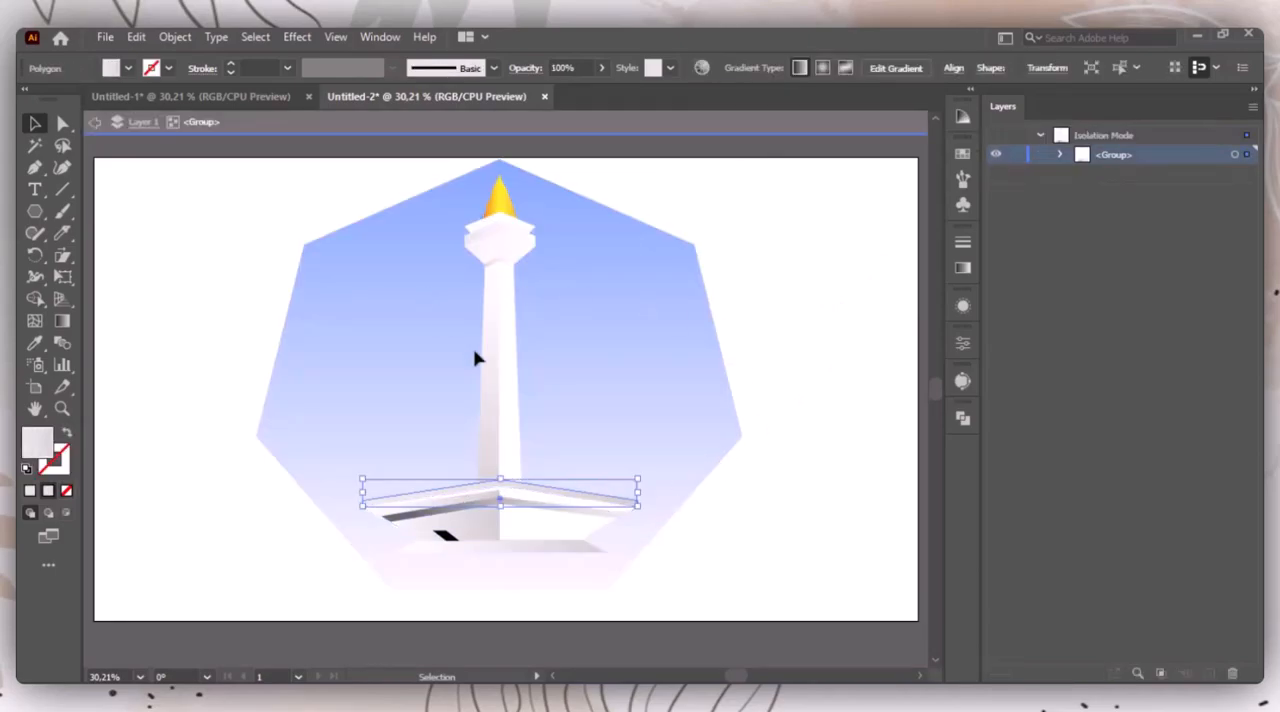
pyautogui.hotkey('ctrl', '+')
pyautogui.hotkey('ctrl', '+')
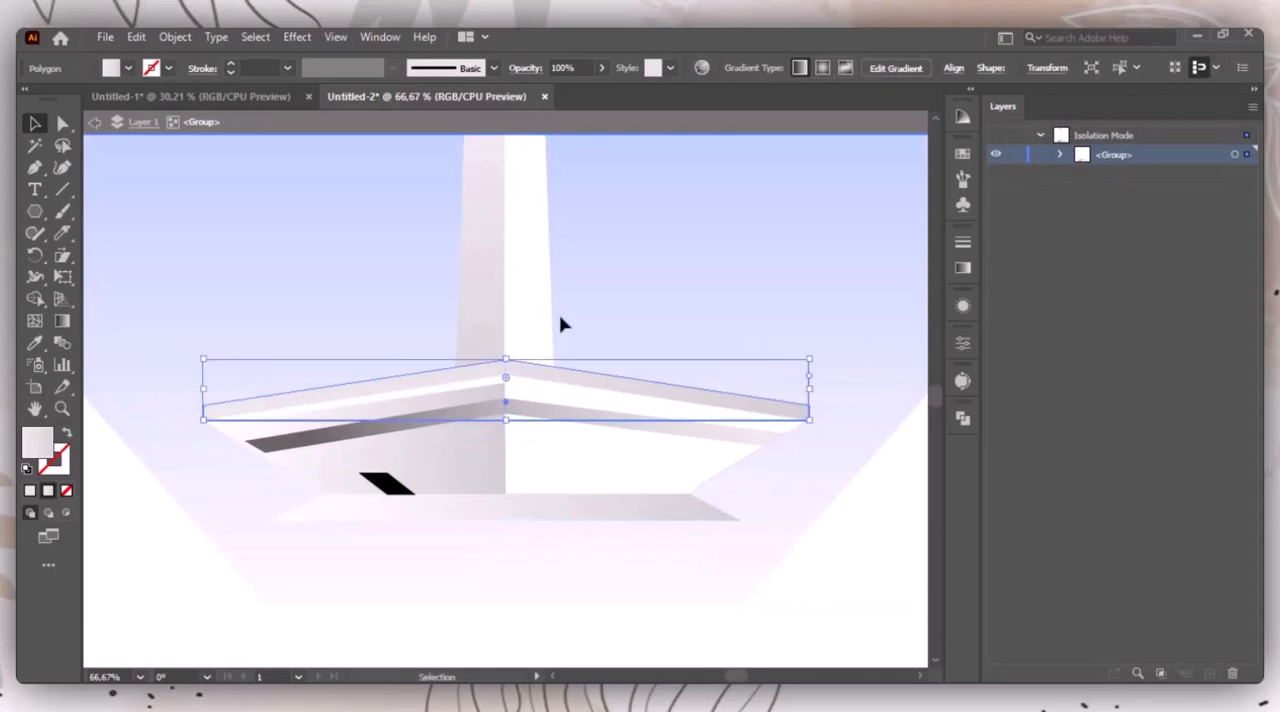
pyautogui.moveTo(506, 361); pyautogui.dragTo(506, 349)
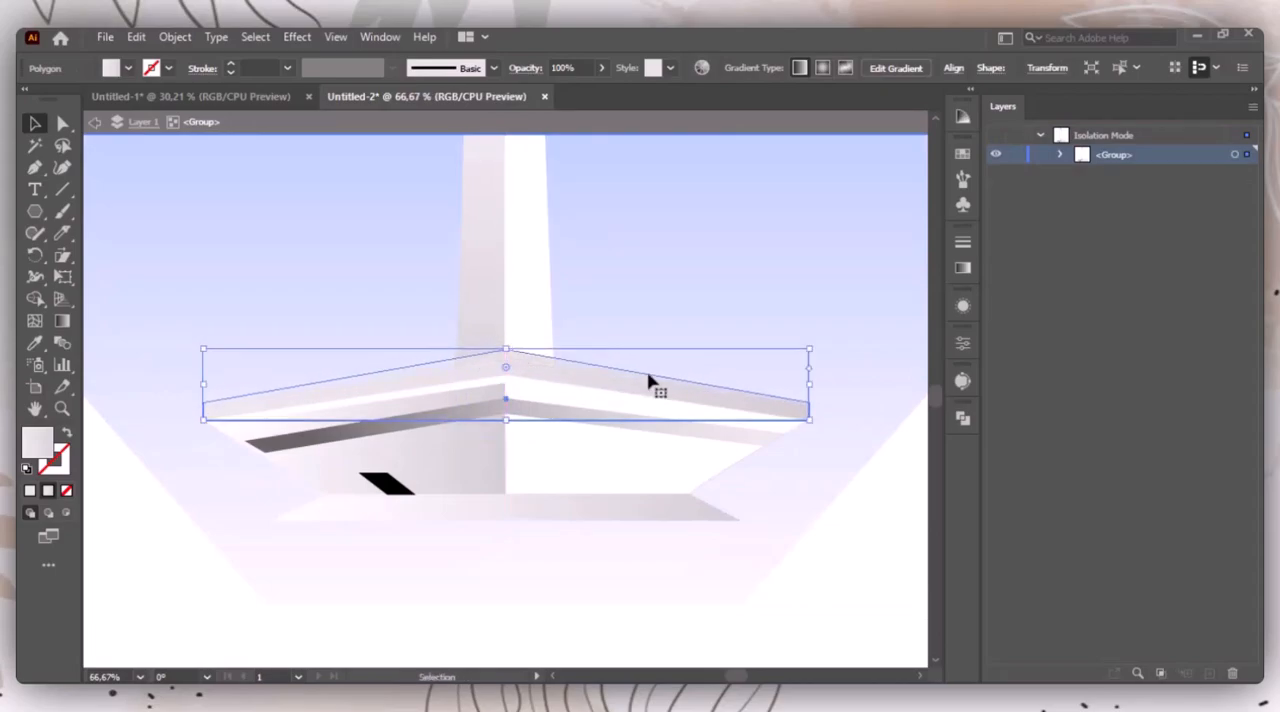
# Step: Move the midpoint of the base's uppermost chevron gradient to about 16.5% and clear the selection
pyautogui.click(963, 269)
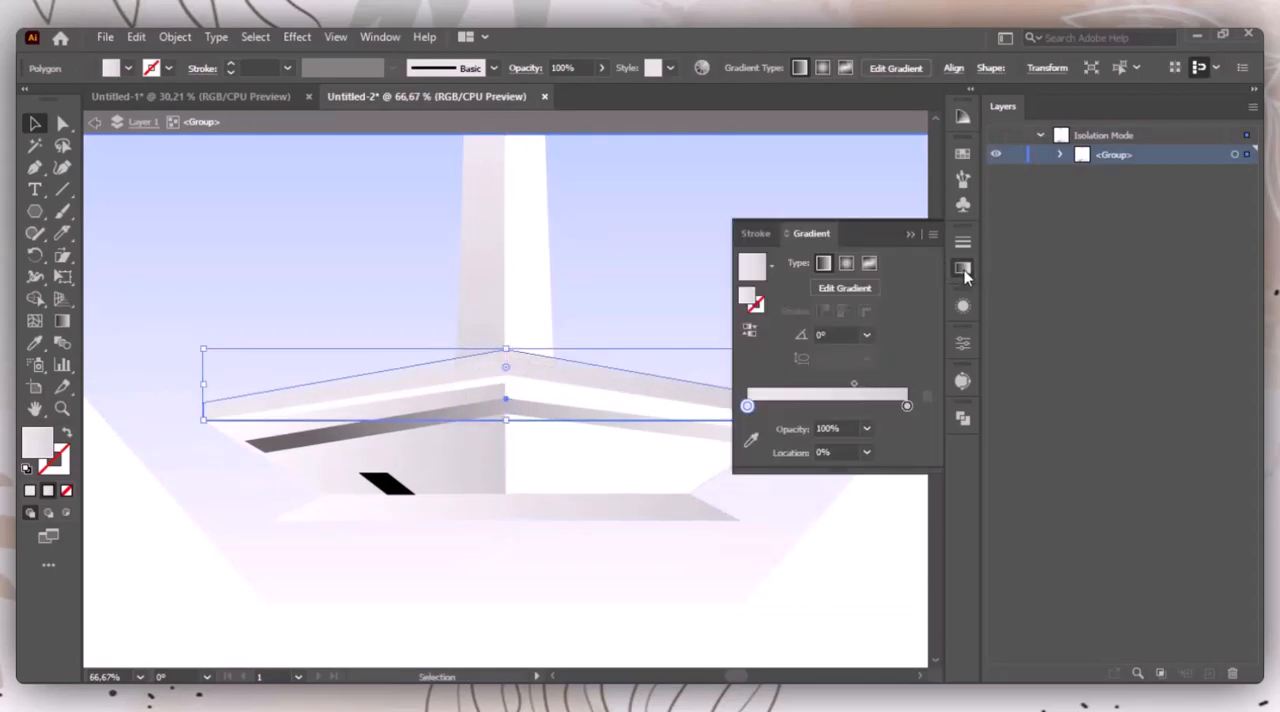
pyautogui.click(857, 287)
pyautogui.moveTo(907, 384); pyautogui.dragTo(924, 404)
pyautogui.moveTo(796, 385); pyautogui.dragTo(744, 402)
pyautogui.moveTo(835, 366); pyautogui.dragTo(793, 370)
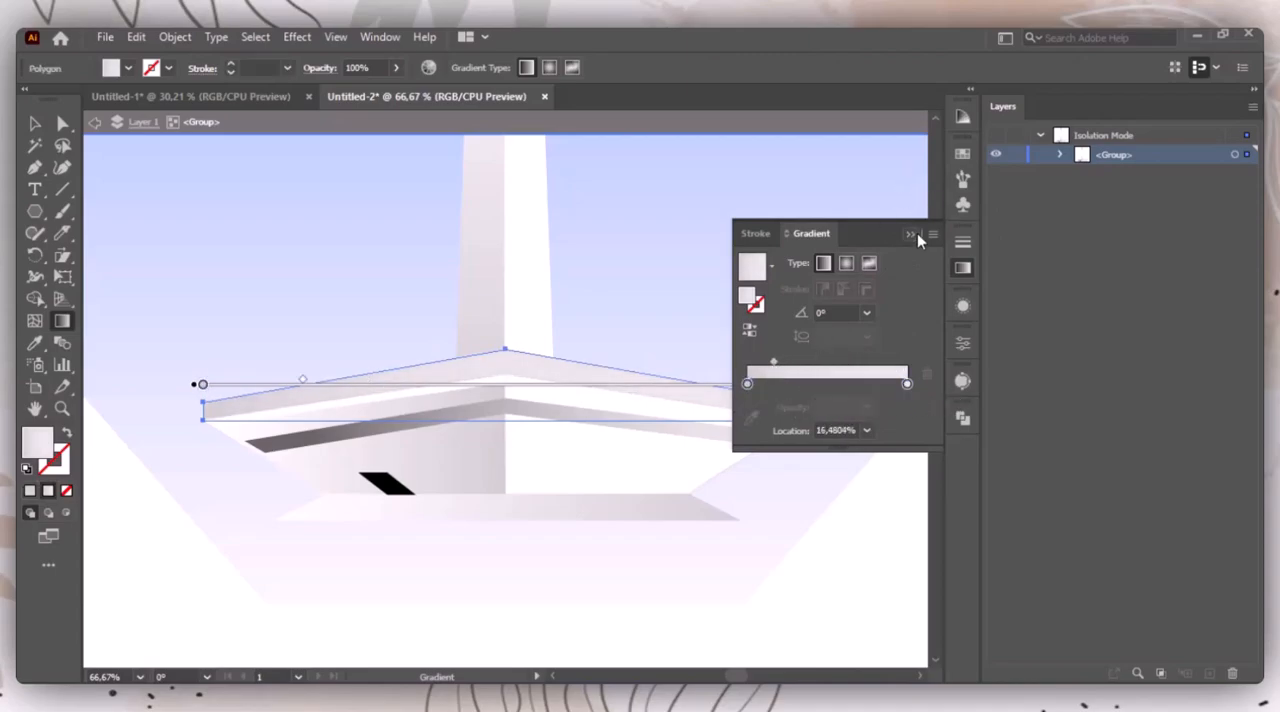
pyautogui.click(910, 234)
pyautogui.press('v')
pyautogui.click(851, 386)
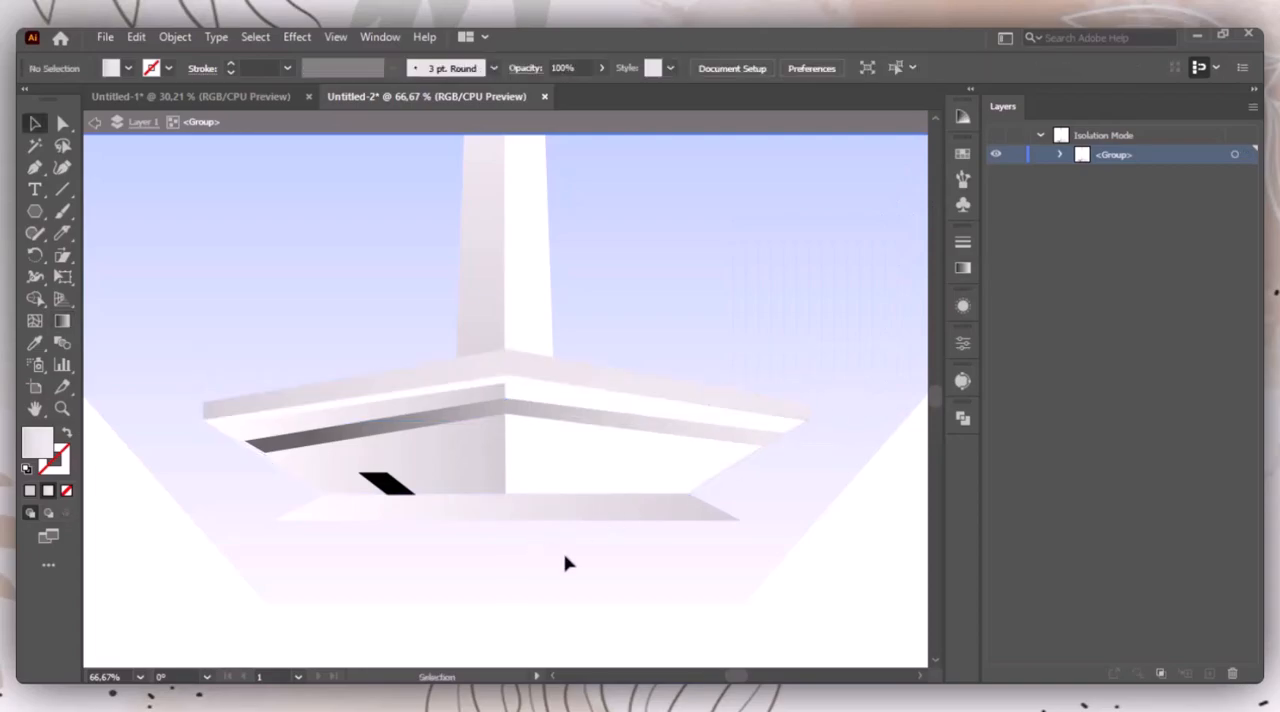
# Step: Draw a wide, flat ellipse across the monument's foot, extending past both sides of the heptagon, with the Ellipse tool
pyautogui.hotkey('ctrl', '0')
pyautogui.click(34, 211)
pyautogui.click(150, 255)
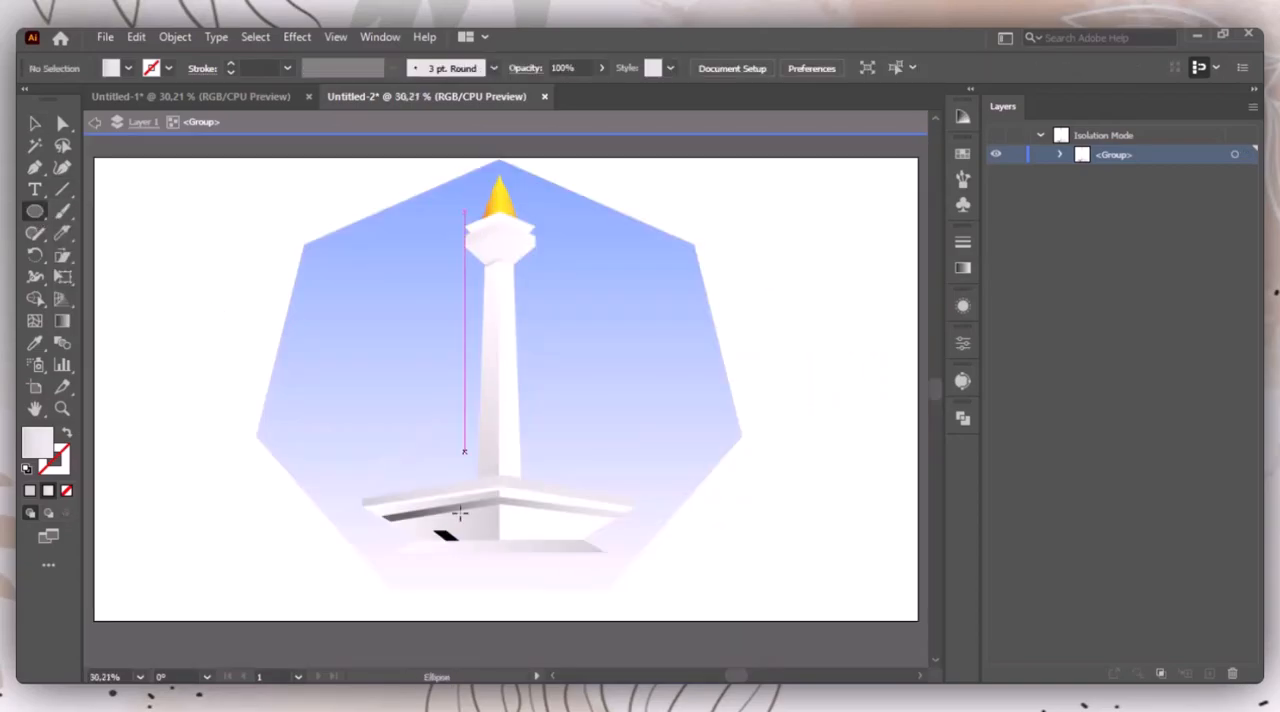
pyautogui.moveTo(218, 521)
pyautogui.mouseDown()
pyautogui.moveTo(789, 580)
pyautogui.moveTo(790, 567)
pyautogui.mouseUp()
# Step: Recolour the ellipse's linear gradient with a dark green start stop and a slightly lighter green end stop
pyautogui.click(963, 268)
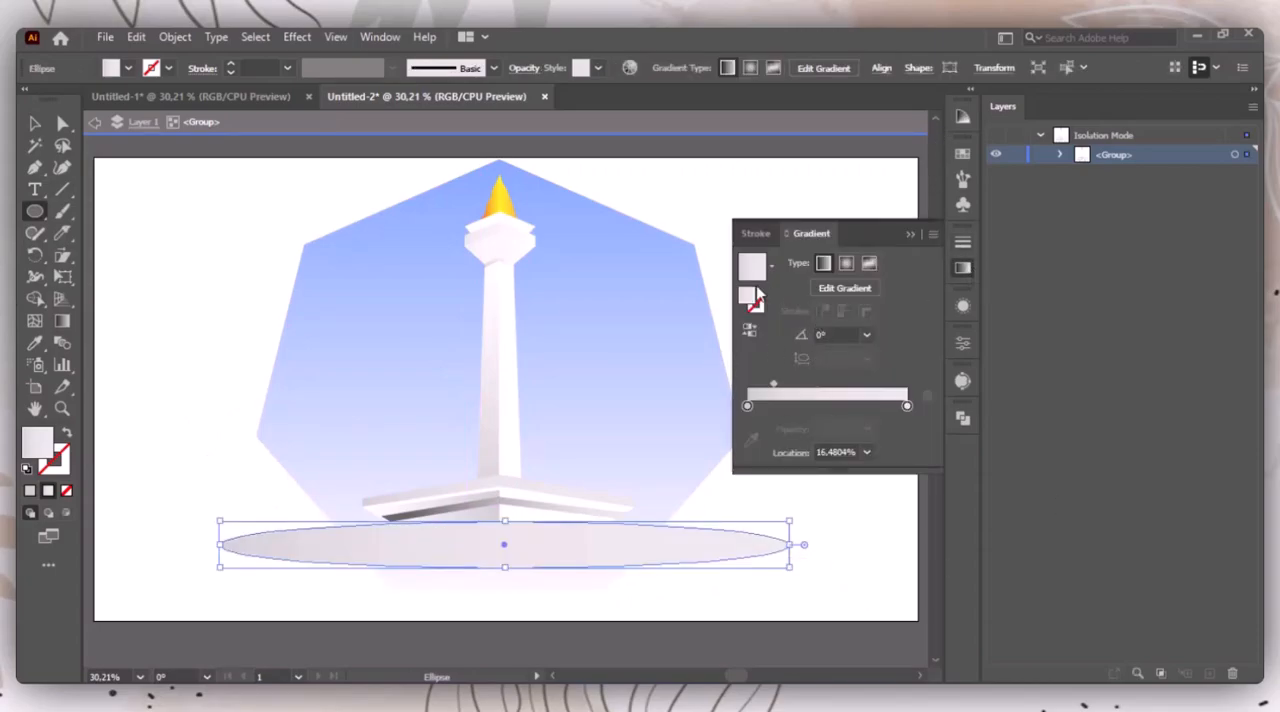
pyautogui.moveTo(748, 405); pyautogui.dragTo(753, 405)
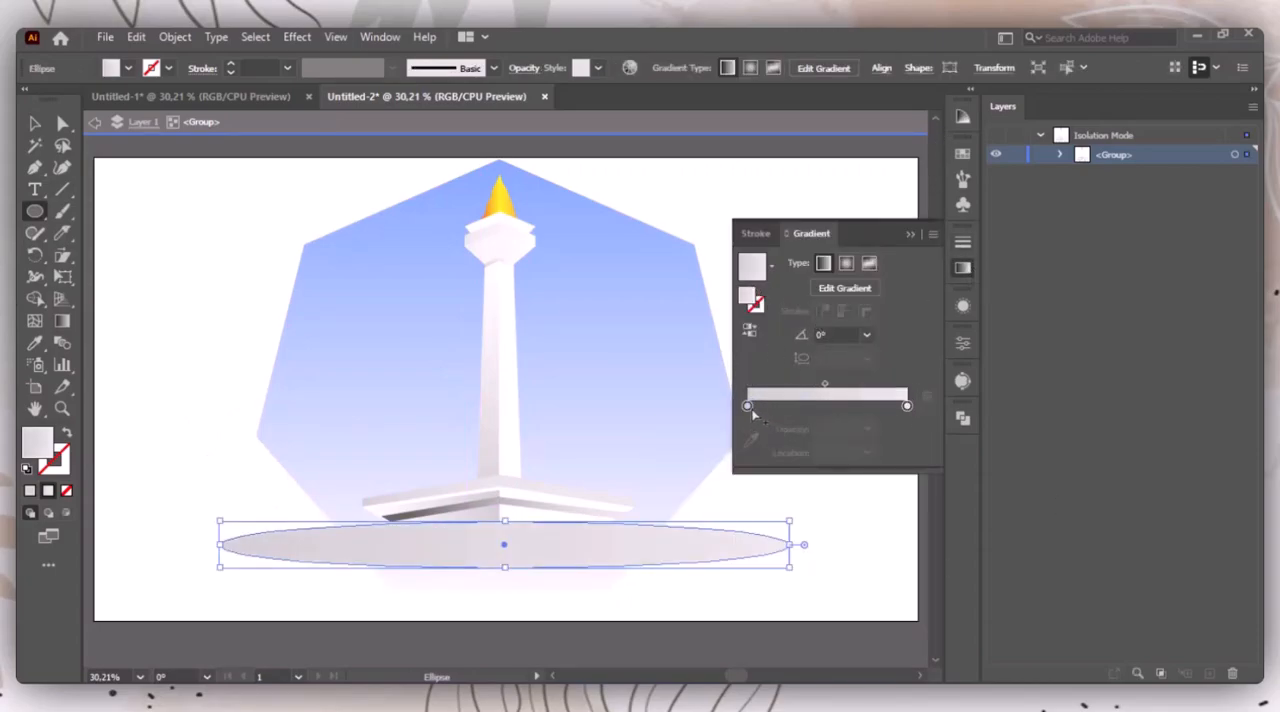
pyautogui.hotkey('ctrl', 'z')
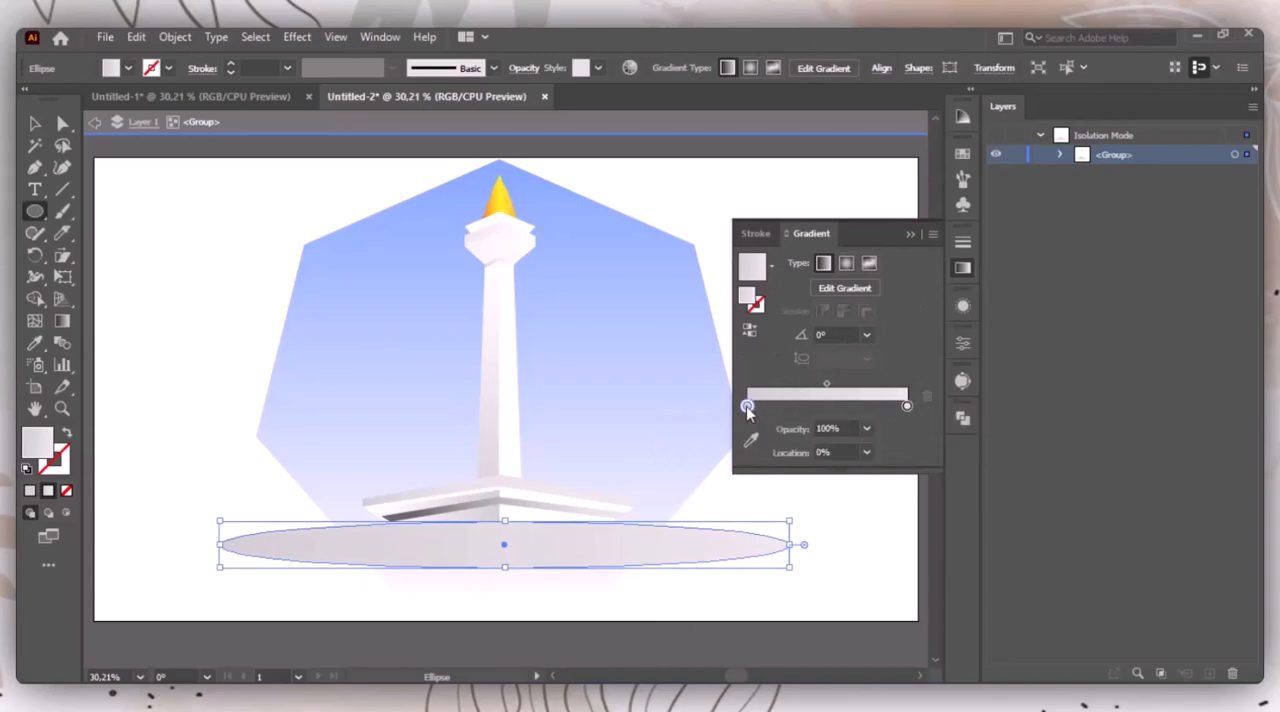
pyautogui.doubleClick(748, 406)
pyautogui.click(748, 466)
pyautogui.click(723, 477)
pyautogui.click(711, 477)
pyautogui.click(906, 406)
pyautogui.doubleClick(905, 406)
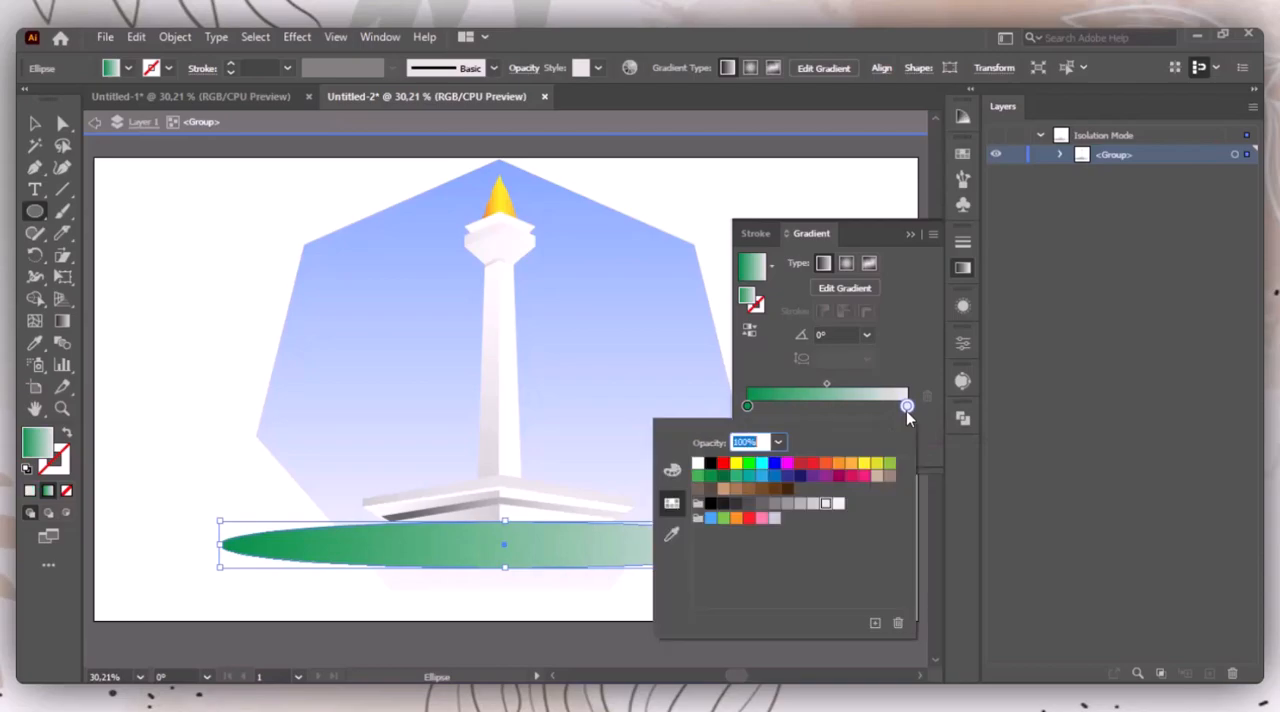
pyautogui.click(736, 479)
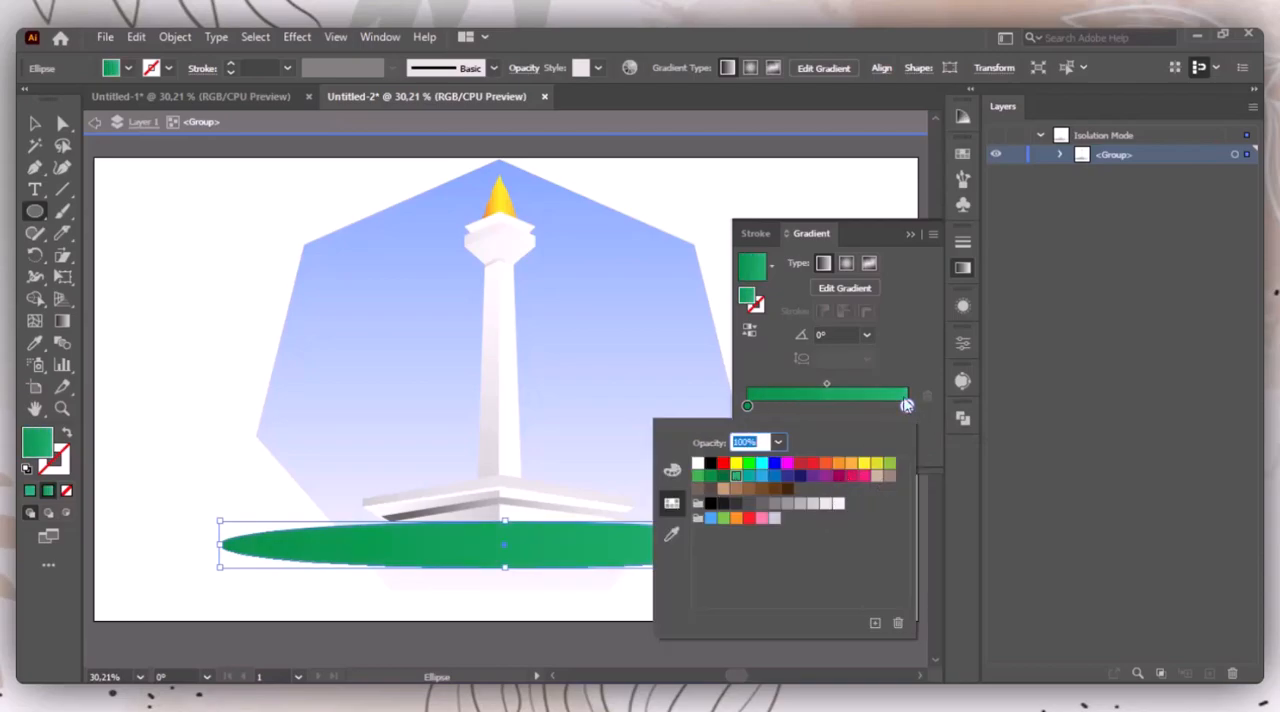
# Step: Add a light green middle stop at about 47% to the ellipse's gradient
pyautogui.click(917, 407)
pyautogui.click(836, 407)
pyautogui.hotkey('ctrl', 'z')
pyautogui.click(824, 407)
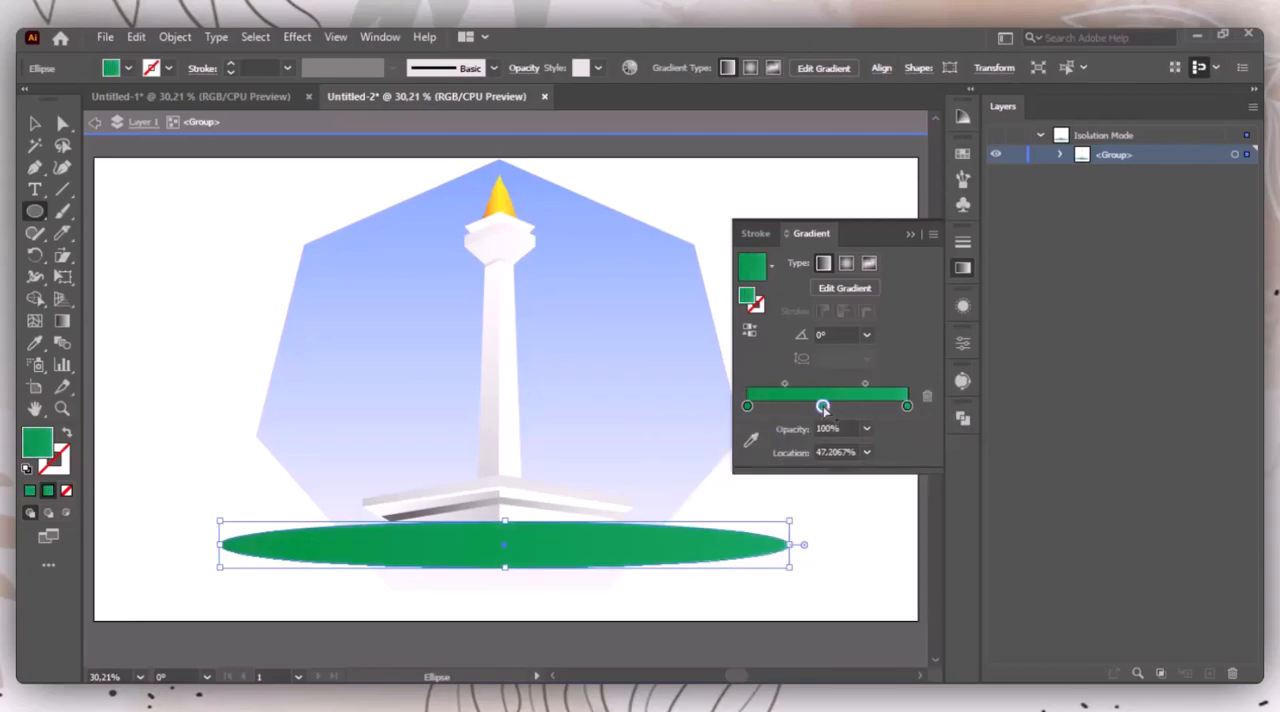
pyautogui.doubleClick(822, 407)
pyautogui.click(724, 518)
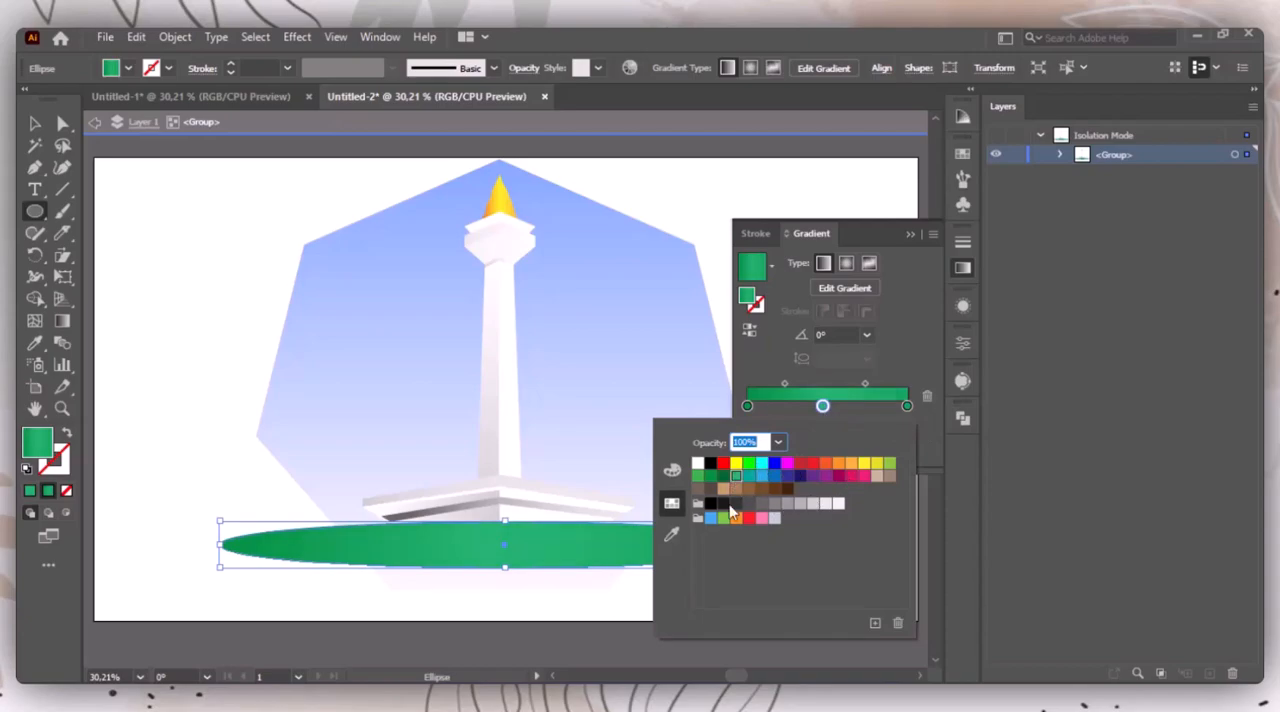
pyautogui.click(919, 250)
# Step: Switch the ellipse's gradient to radial and shift its colour stops along the gradient slider
pyautogui.click(846, 262)
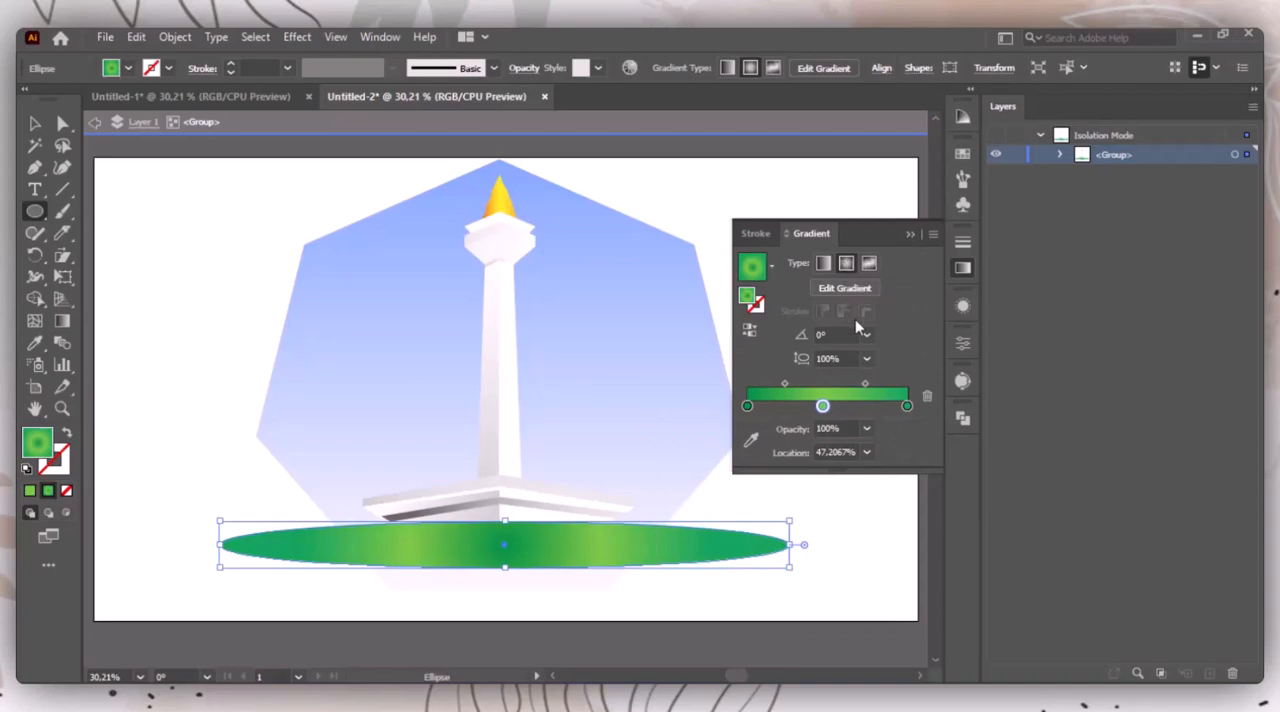
pyautogui.moveTo(823, 406); pyautogui.dragTo(785, 405)
pyautogui.moveTo(747, 406)
pyautogui.mouseDown()
pyautogui.moveTo(817, 401)
pyautogui.moveTo(735, 402)
pyautogui.mouseUp()
pyautogui.moveTo(836, 409); pyautogui.dragTo(732, 399)
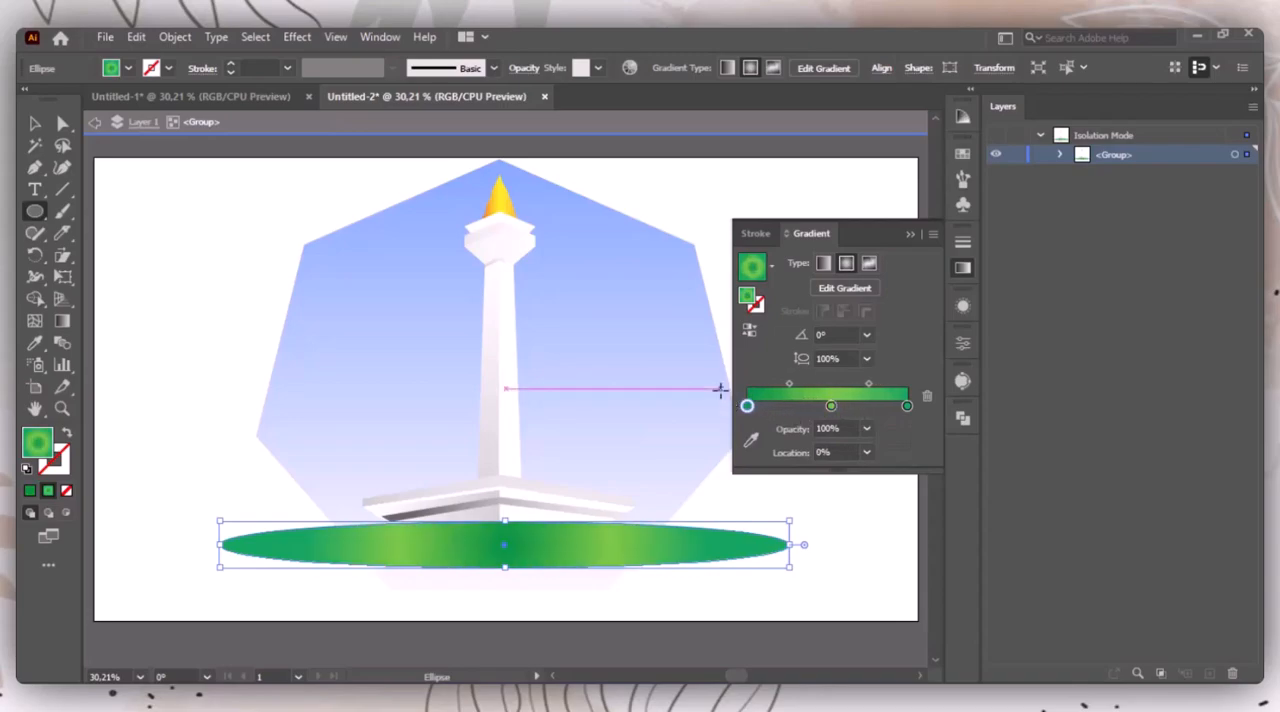
# Step: Flatten the ellipse's radial gradient to about 8.43%, extend it past the edge, and place light green at the centre with dark green outside
pyautogui.press('g')
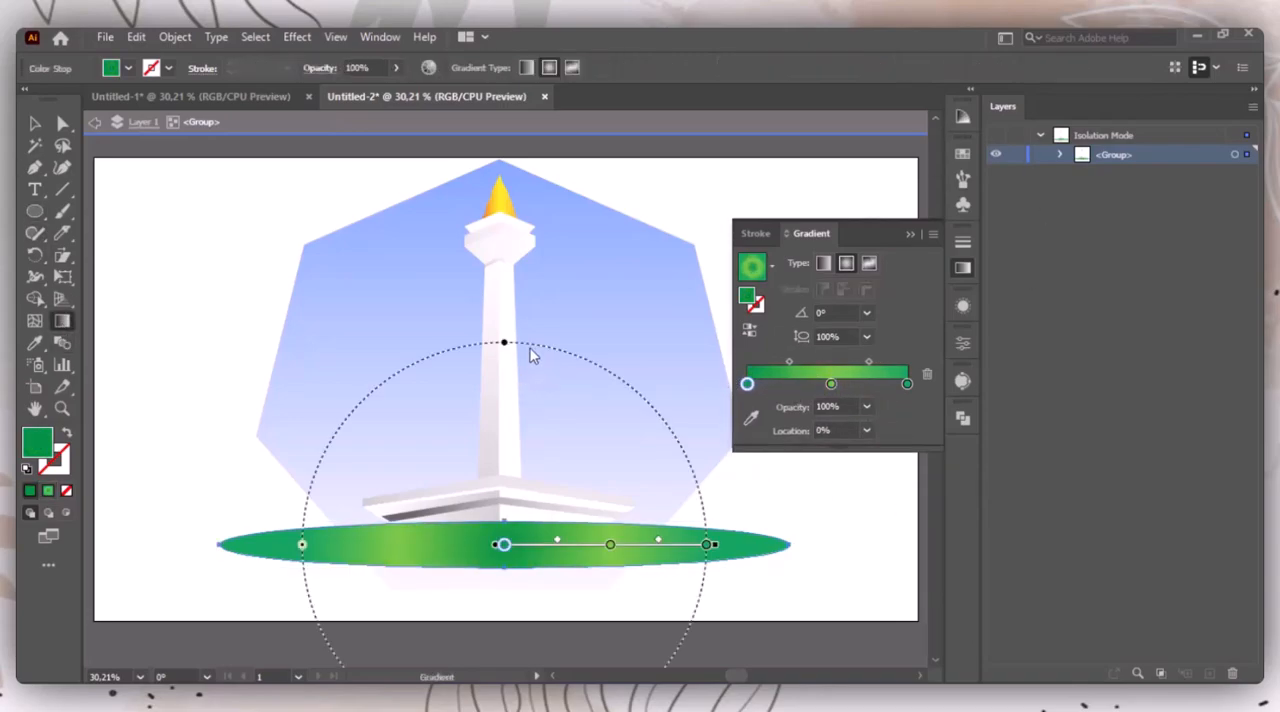
pyautogui.moveTo(505, 345); pyautogui.dragTo(504, 536)
pyautogui.moveTo(715, 547); pyautogui.dragTo(813, 547)
pyautogui.moveTo(744, 388)
pyautogui.mouseDown()
pyautogui.moveTo(856, 387)
pyautogui.moveTo(738, 389)
pyautogui.mouseUp()
pyautogui.moveTo(853, 384)
pyautogui.mouseDown()
pyautogui.moveTo(823, 384)
pyautogui.moveTo(875, 384)
pyautogui.moveTo(850, 372)
pyautogui.mouseUp()
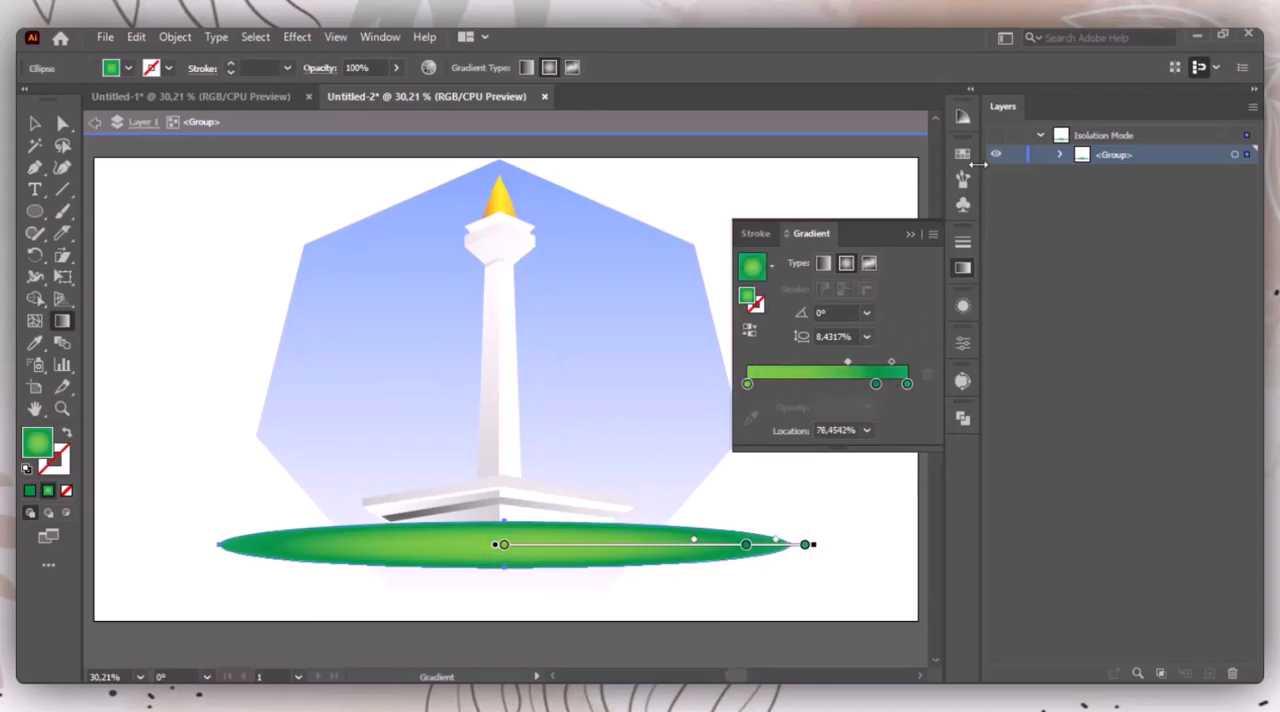
pyautogui.click(910, 236)
pyautogui.press('v')
pyautogui.click(862, 357)
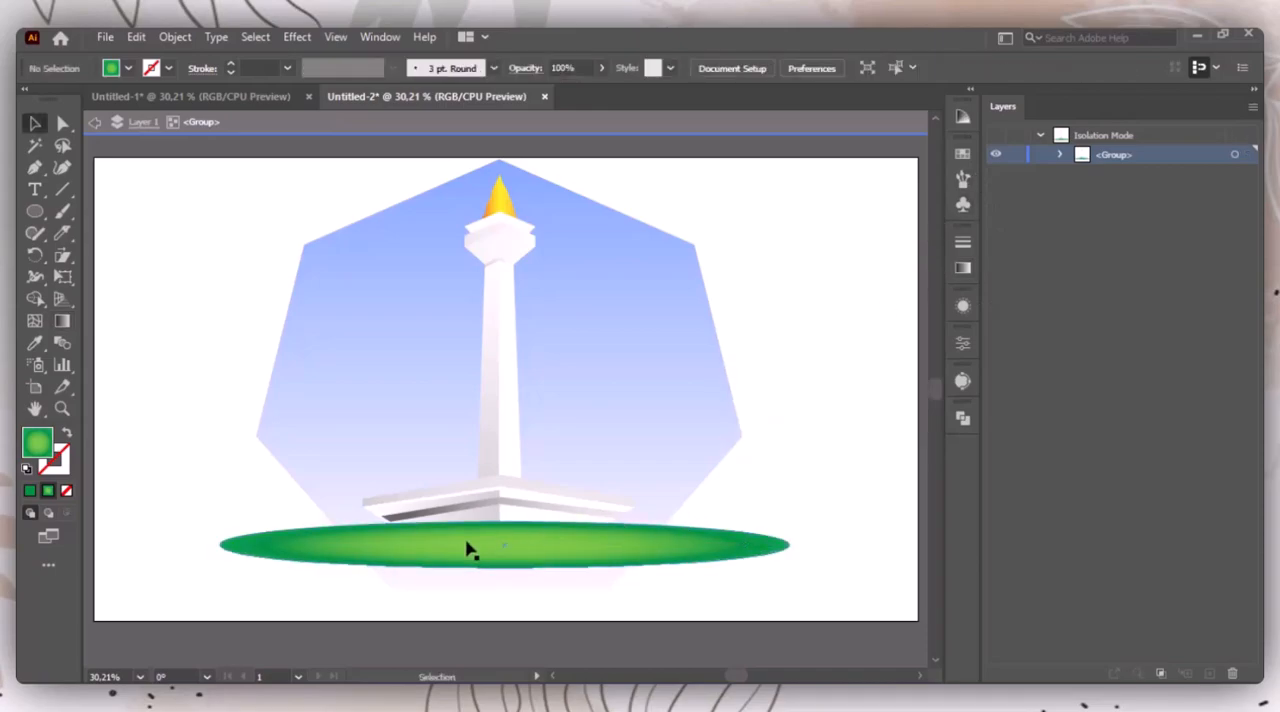
# Step: Move the green ellipse down the group's stacking order, behind the base and shaft and just above the yellow flame, and exit isolation mode
pyautogui.click(468, 548)
pyautogui.click(1061, 155)
pyautogui.press('Escape')
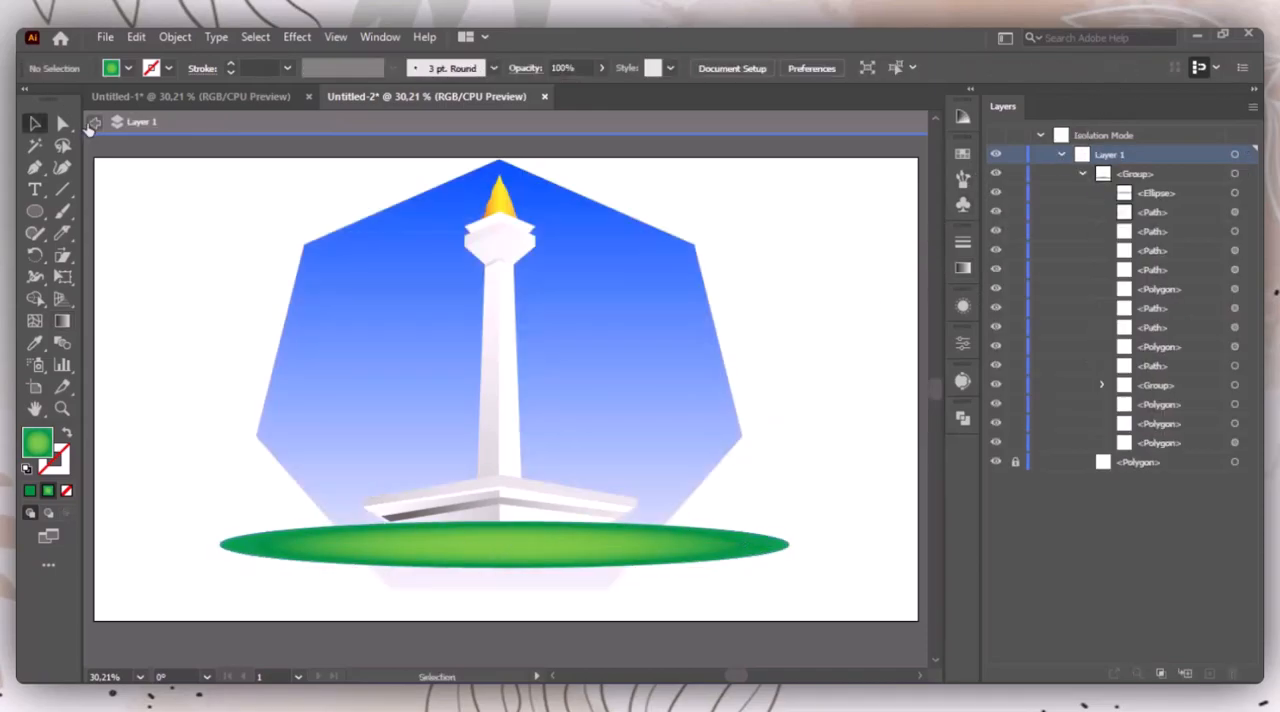
pyautogui.click(712, 540)
pyautogui.click(808, 606)
pyautogui.click(752, 549)
pyautogui.doubleClick(752, 551)
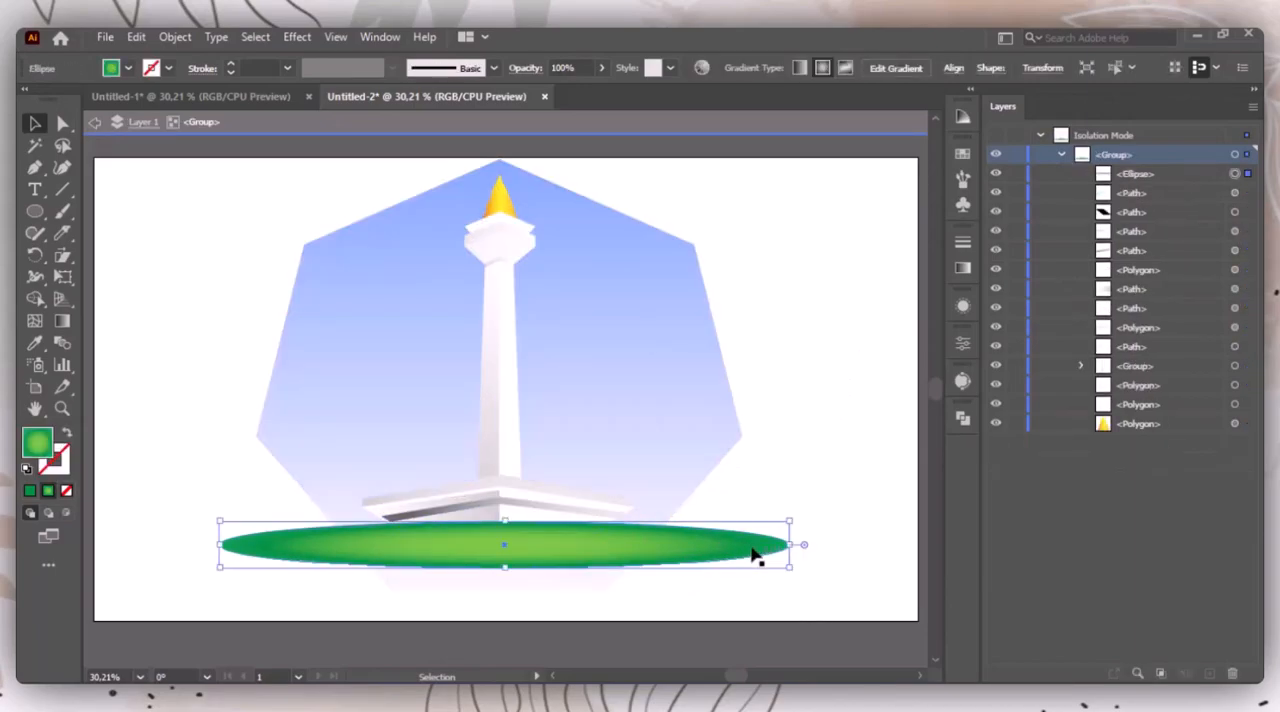
pyautogui.click(1177, 174)
pyautogui.moveTo(1180, 172); pyautogui.dragTo(1214, 389)
pyautogui.moveTo(1200, 434); pyautogui.dragTo(1185, 438)
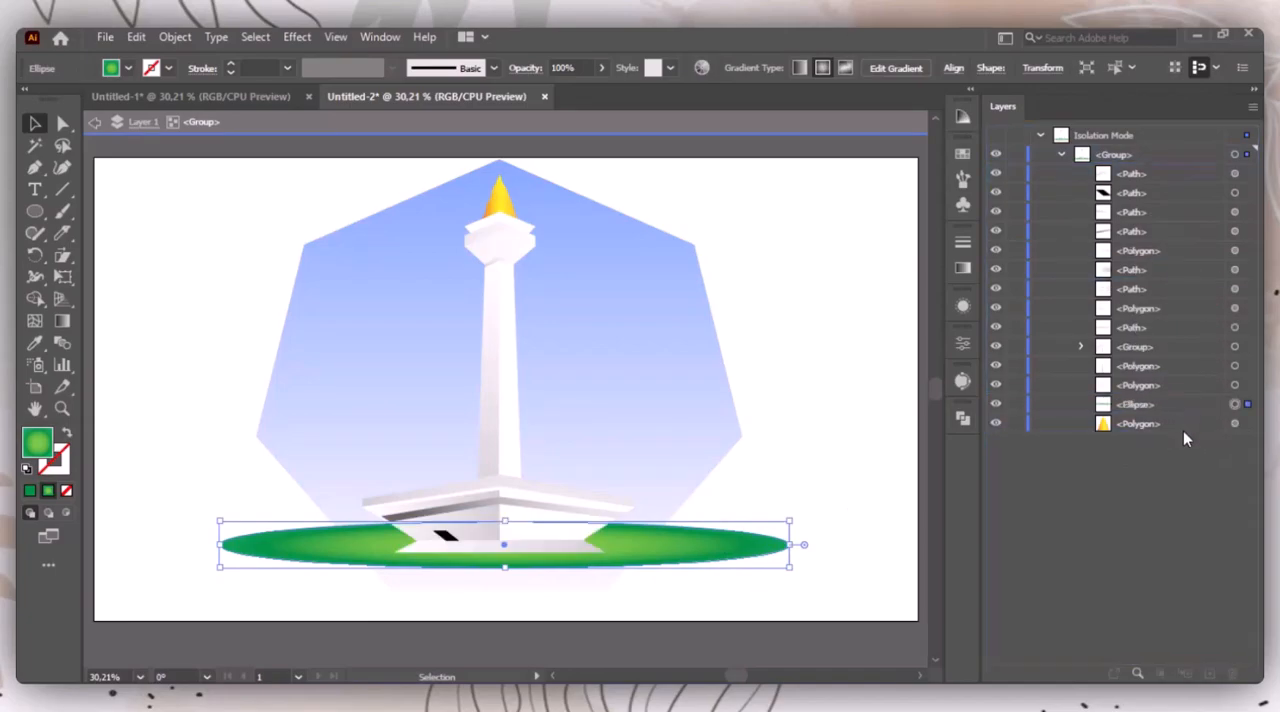
pyautogui.click(1252, 90)
pyautogui.click(1021, 315)
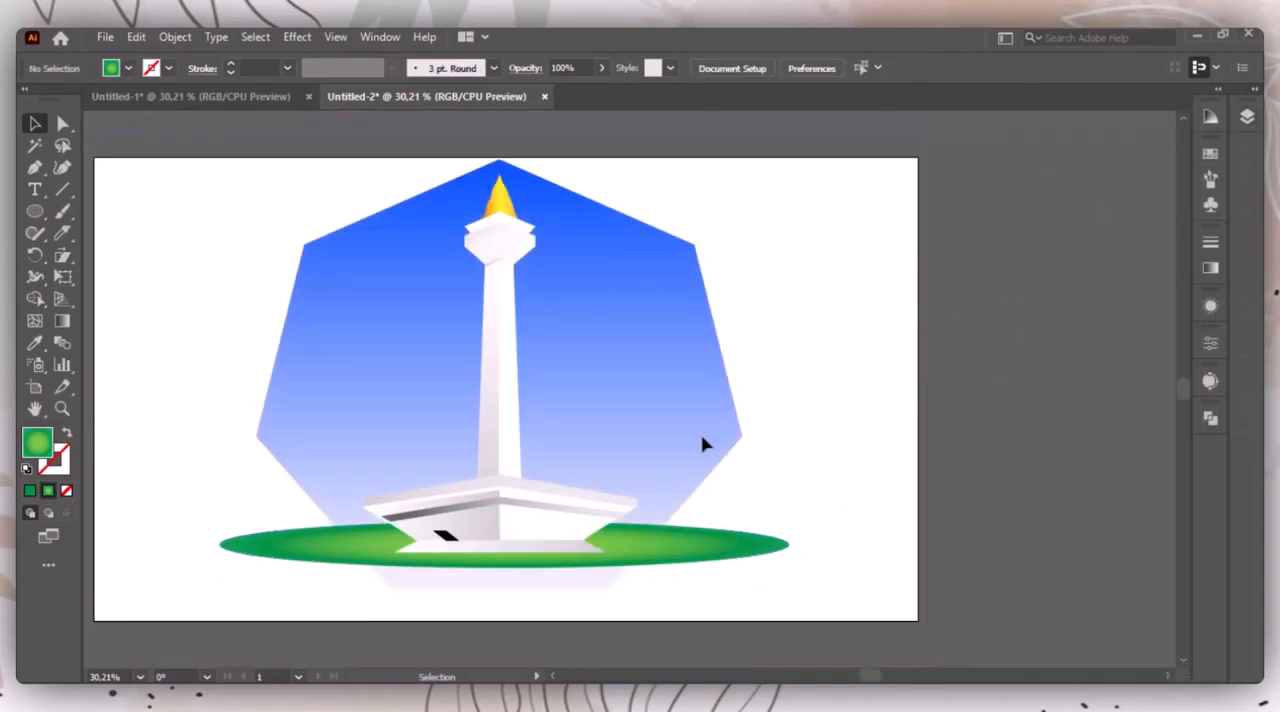
# Step: Ungroup the monument artwork and move the green ellipse slightly downward
pyautogui.click(711, 557)
pyautogui.rightClick(710, 558)
pyautogui.click(783, 389)
pyautogui.click(846, 532)
pyautogui.click(674, 558)
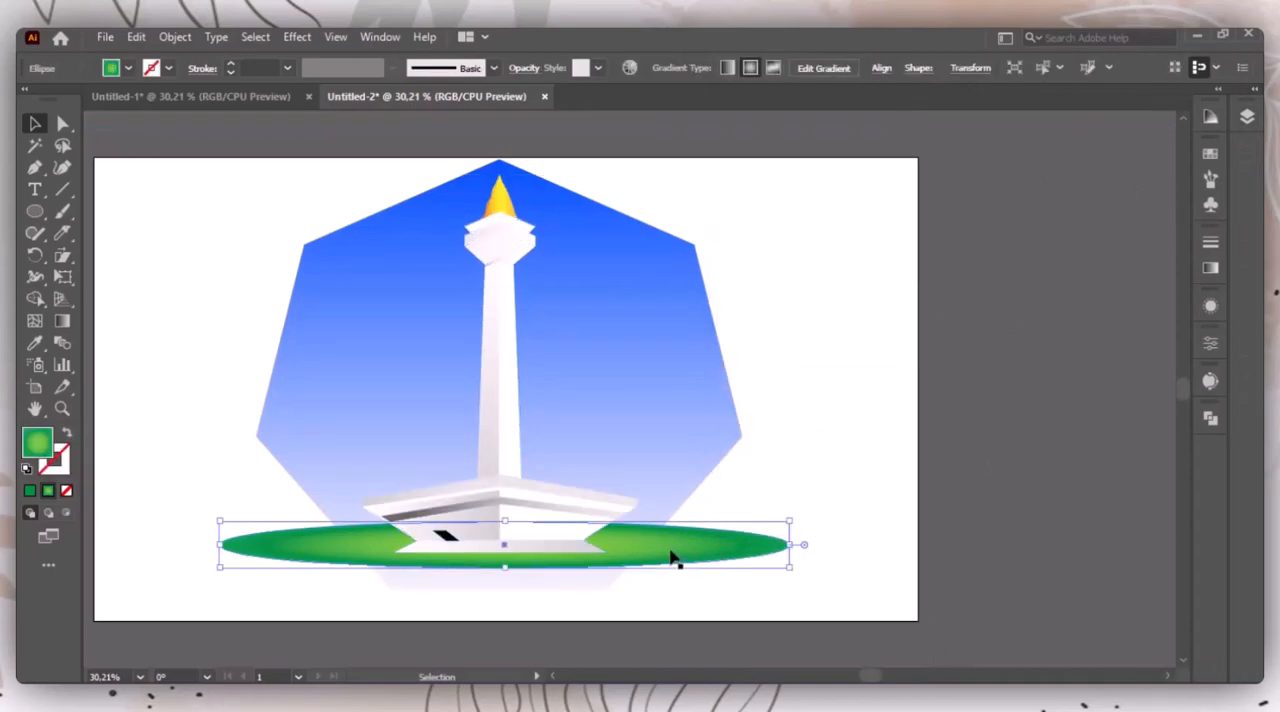
pyautogui.click(852, 490)
pyautogui.click(614, 549)
pyautogui.click(752, 453)
pyautogui.click(503, 403)
pyautogui.click(808, 526)
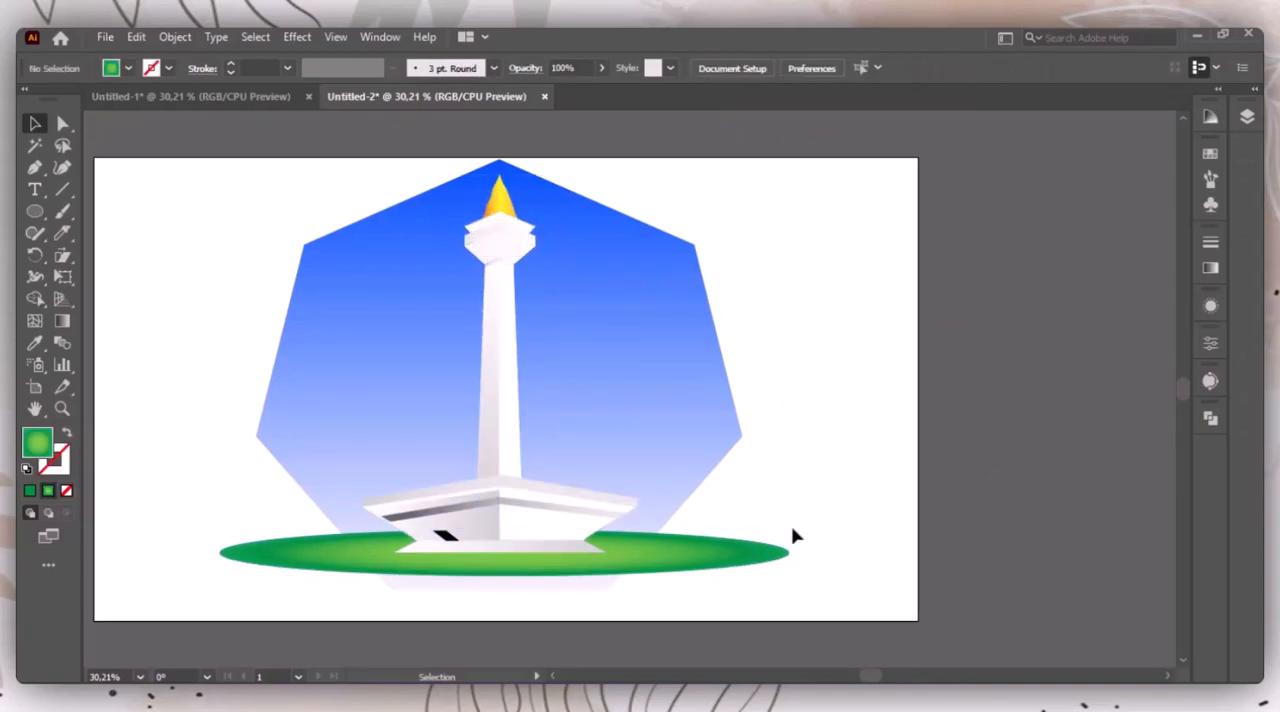
# Step: Narrow the green ellipse symmetrically about its centre until it extends only slightly past the monument's base
pyautogui.click(780, 562)
pyautogui.moveTo(788, 562); pyautogui.dragTo(690, 558)
pyautogui.click(828, 297)
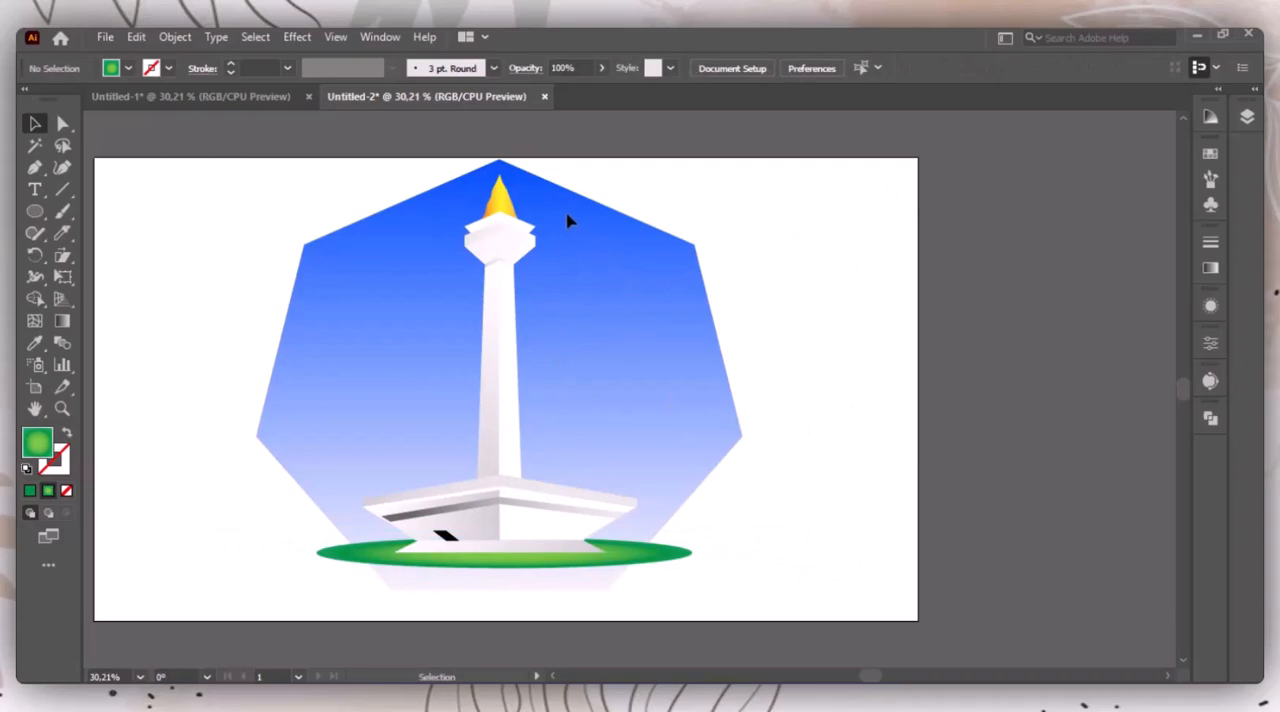
# Step: Scale the whole monument and ellipse down proportionally about their centre, and widen the ellipse to nearly the heptagon's full width
pyautogui.moveTo(553, 203); pyautogui.dragTo(487, 606)
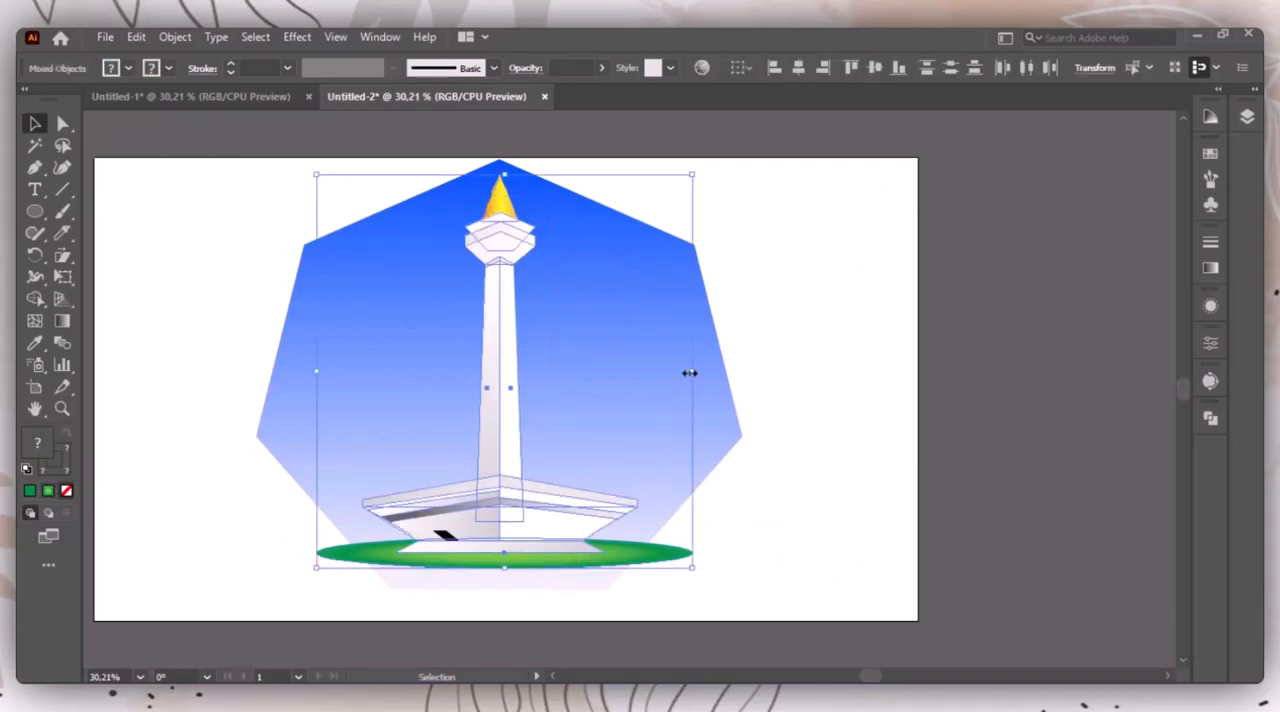
pyautogui.moveTo(696, 372); pyautogui.dragTo(662, 368)
pyautogui.click(648, 519)
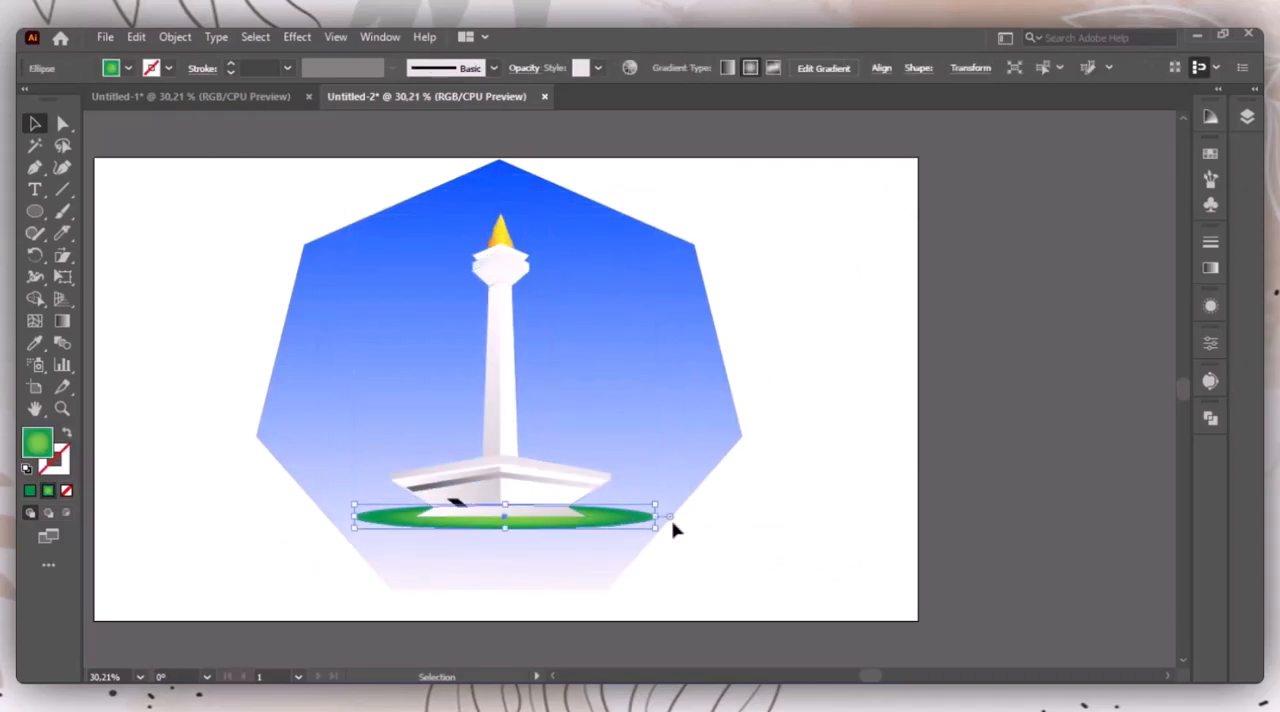
pyautogui.moveTo(657, 518); pyautogui.dragTo(730, 520)
pyautogui.click(852, 528)
# Step: Create a small green triangle on the blank artboard area beside the heptagon with the Polygon tool
pyautogui.moveTo(36, 216); pyautogui.dragTo(111, 276)
pyautogui.click(170, 357)
pyautogui.press('Return')
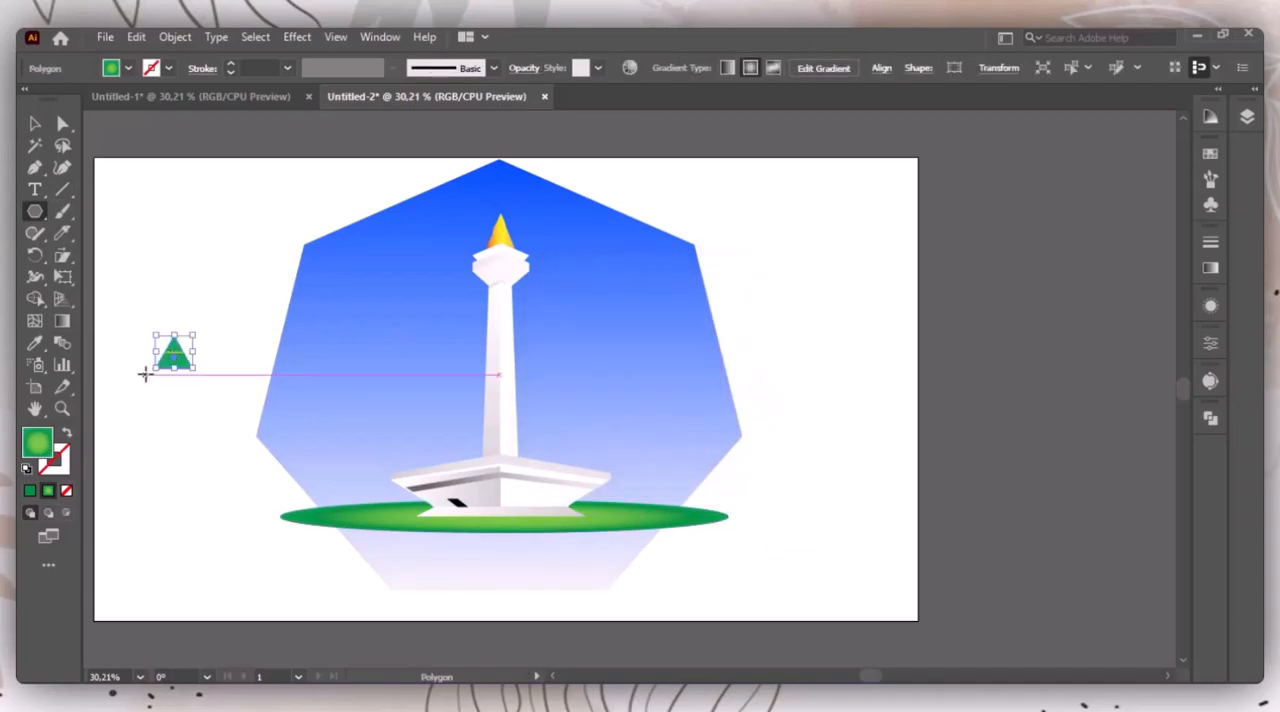
# Step: Stretch the green triangle downward into a tall spike and round its two bottom corners
pyautogui.moveTo(174, 369); pyautogui.dragTo(174, 522)
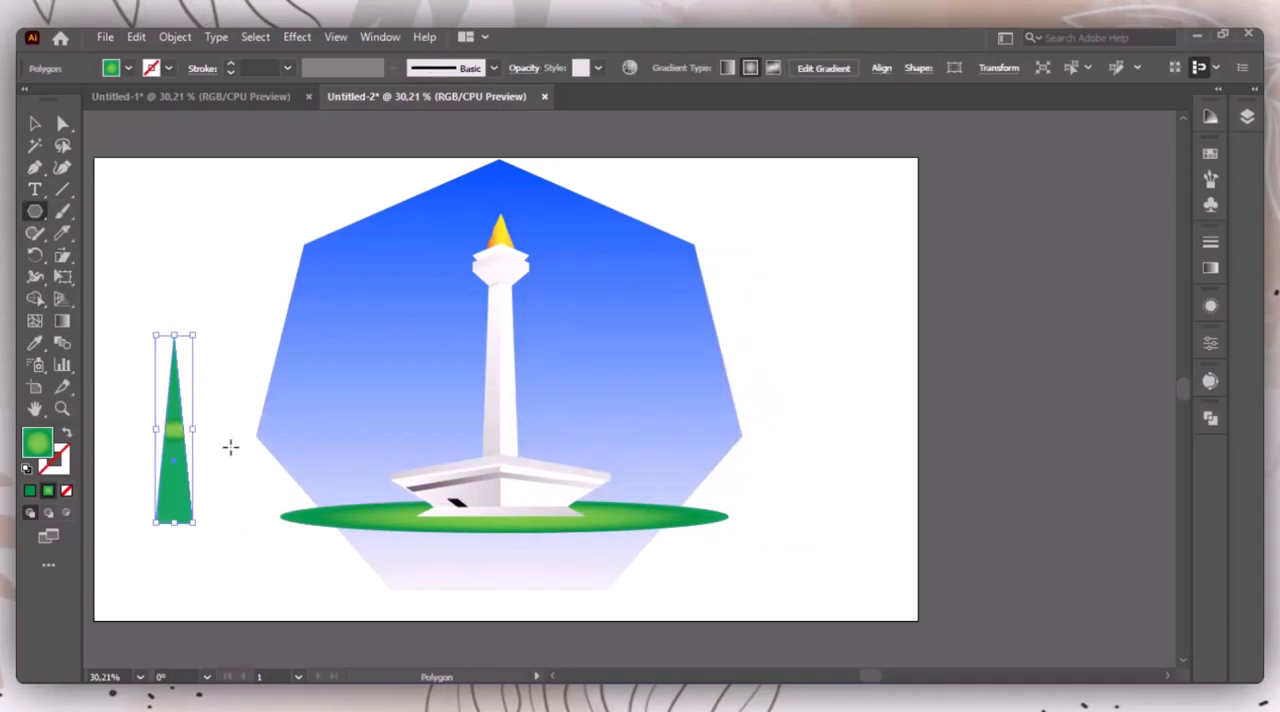
pyautogui.click(59, 124)
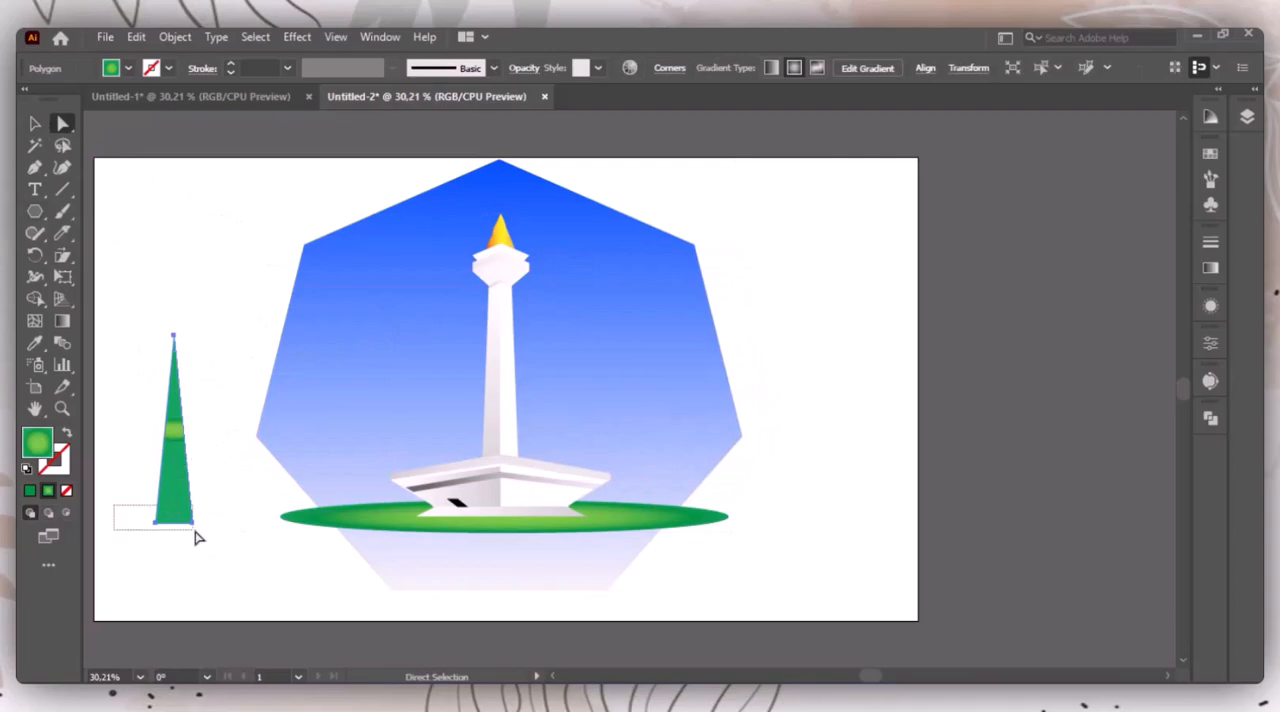
pyautogui.moveTo(192, 530); pyautogui.dragTo(238, 554)
pyautogui.moveTo(166, 514); pyautogui.dragTo(210, 395)
pyautogui.click(34, 122)
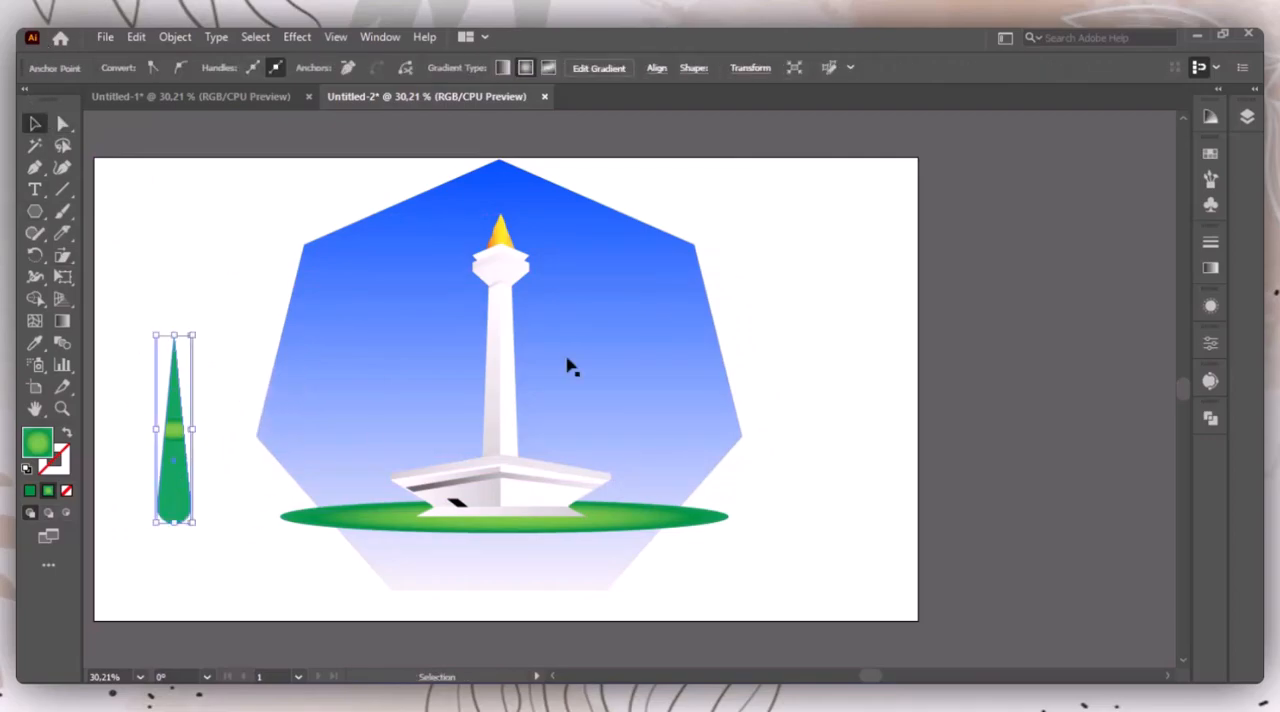
pyautogui.click(870, 270)
# Step: Give the spike a linear gradient with dark green stops at the start and middle and light green at the end
pyautogui.click(175, 505)
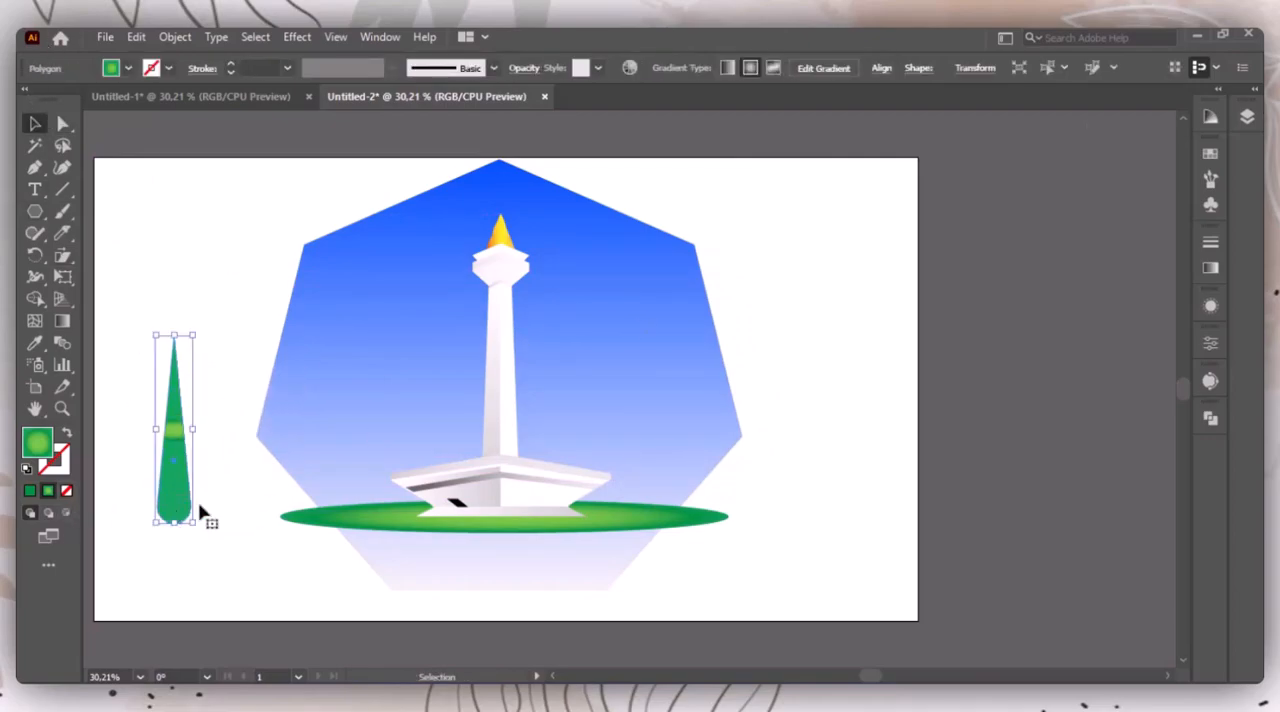
pyautogui.click(1210, 269)
pyautogui.click(1068, 262)
pyautogui.click(1154, 240)
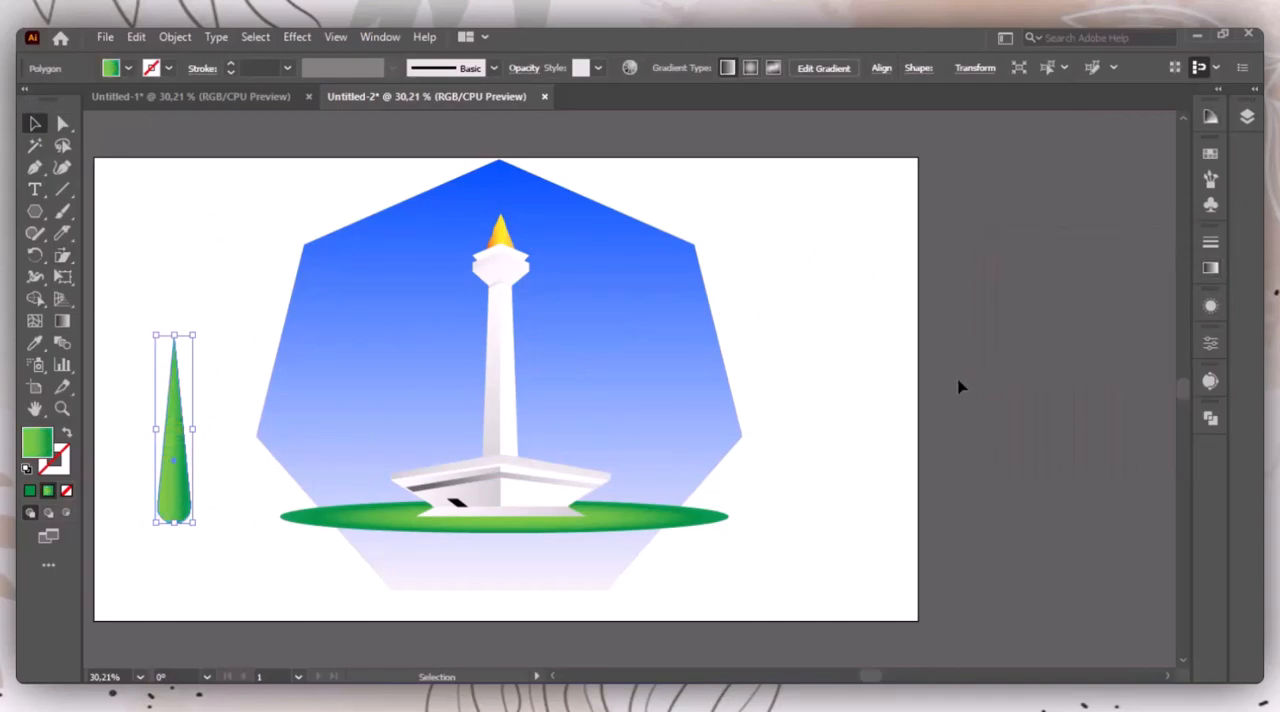
pyautogui.click(1210, 269)
pyautogui.moveTo(997, 405); pyautogui.dragTo(979, 428)
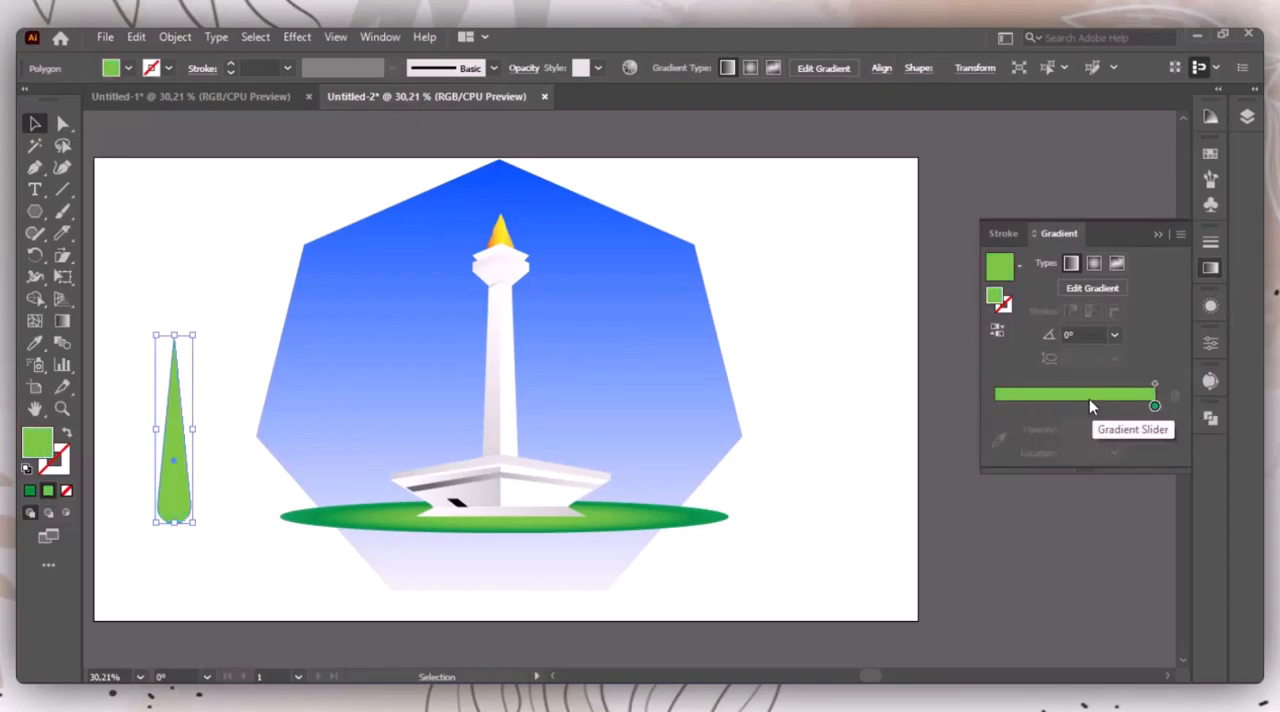
pyautogui.hotkey('ctrl', 'z')
pyautogui.moveTo(1154, 409); pyautogui.dragTo(994, 408)
pyautogui.moveTo(1123, 406); pyautogui.dragTo(1063, 408)
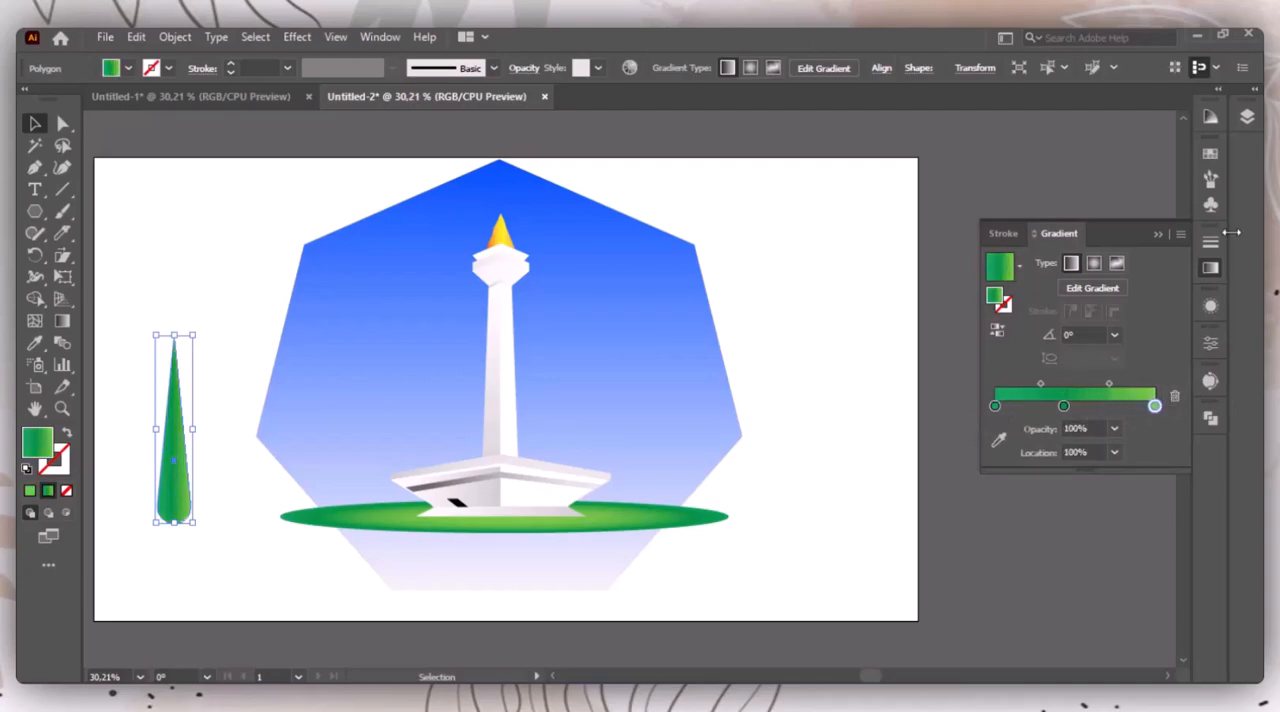
pyautogui.click(1160, 235)
pyautogui.click(967, 364)
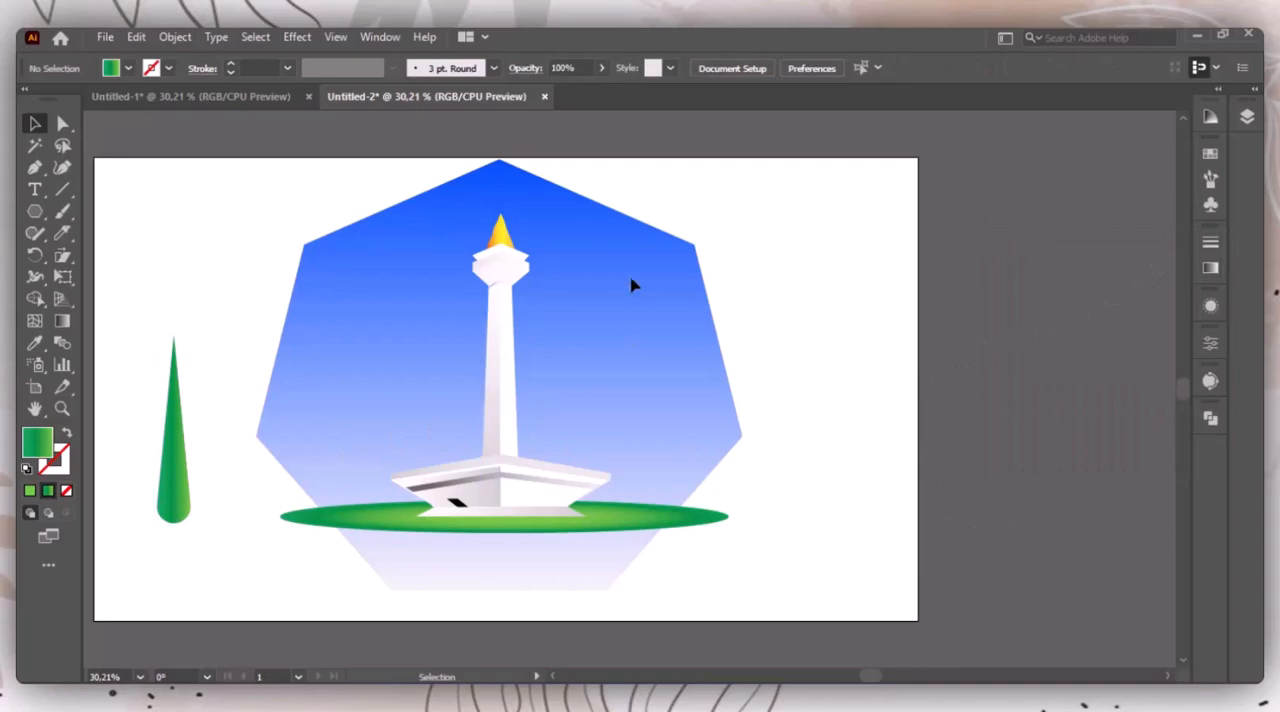
# Step: Place the tree and its copies around the lawn, with one tall and one smaller tree on each side of the monument
pyautogui.click(176, 472)
pyautogui.moveTo(176, 472); pyautogui.dragTo(405, 497)
pyautogui.moveTo(424, 455); pyautogui.dragTo(618, 532)
pyautogui.click(767, 512)
pyautogui.click(826, 449)
pyautogui.moveTo(157, 449); pyautogui.dragTo(652, 542)
pyautogui.click(877, 509)
pyautogui.click(743, 562)
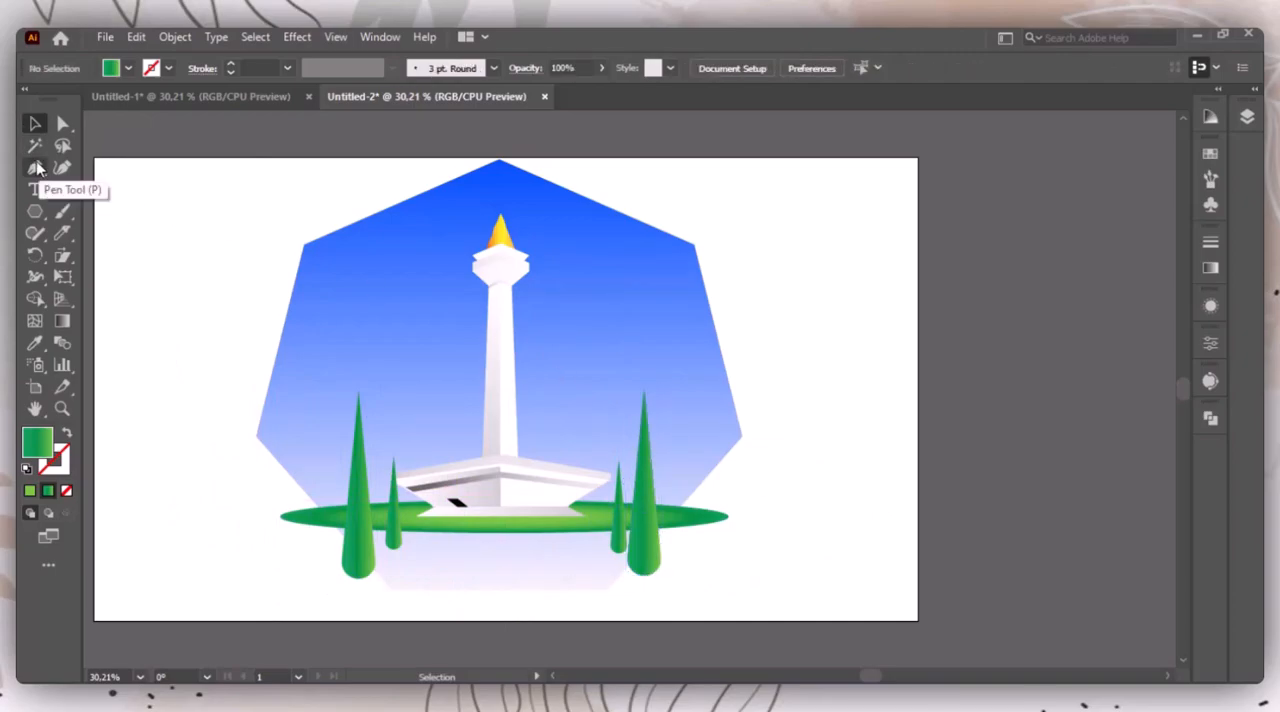
# Step: Create a small pentagon beside the heptagon and delete its top anchor point, leaving a trapezoid about 95 px wide and 56 px tall
pyautogui.moveTo(35, 211); pyautogui.dragTo(100, 277)
pyautogui.click(163, 390)
pyautogui.click(617, 406)
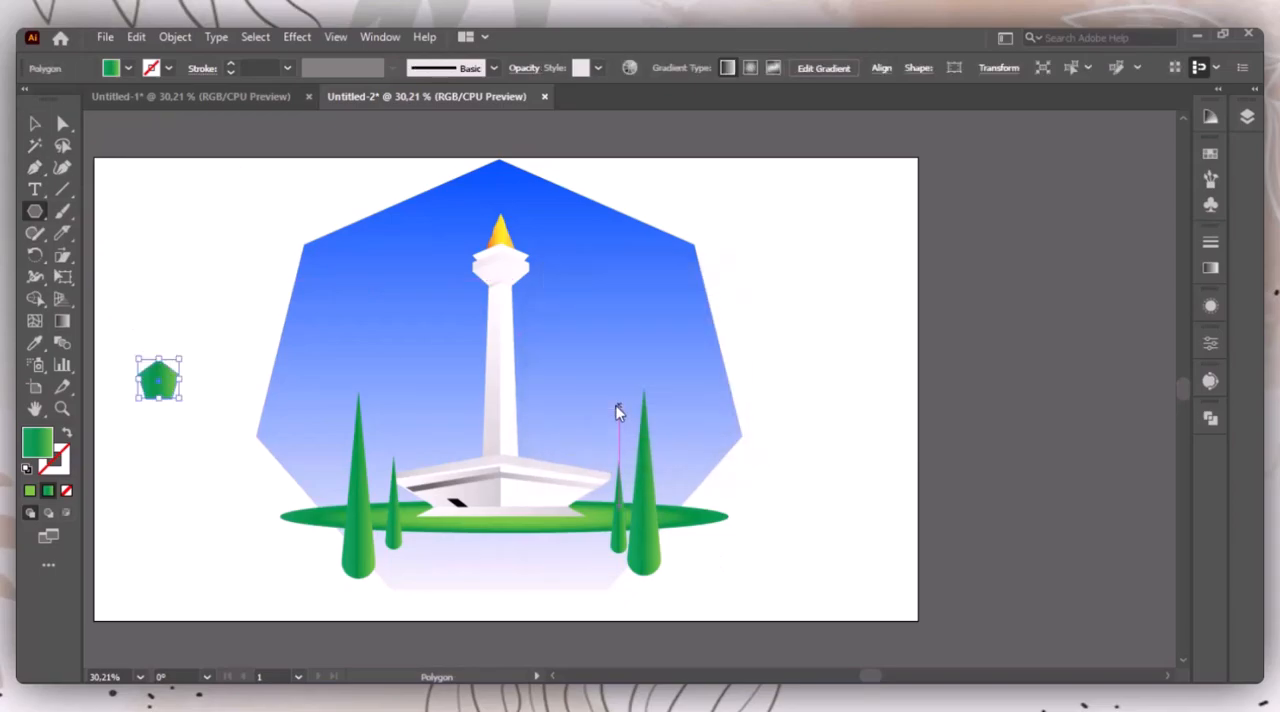
pyautogui.click(60, 125)
pyautogui.click(208, 303)
pyautogui.click(158, 360)
pyautogui.moveTo(34, 167); pyautogui.dragTo(100, 209)
pyautogui.click(158, 358)
pyautogui.press('v')
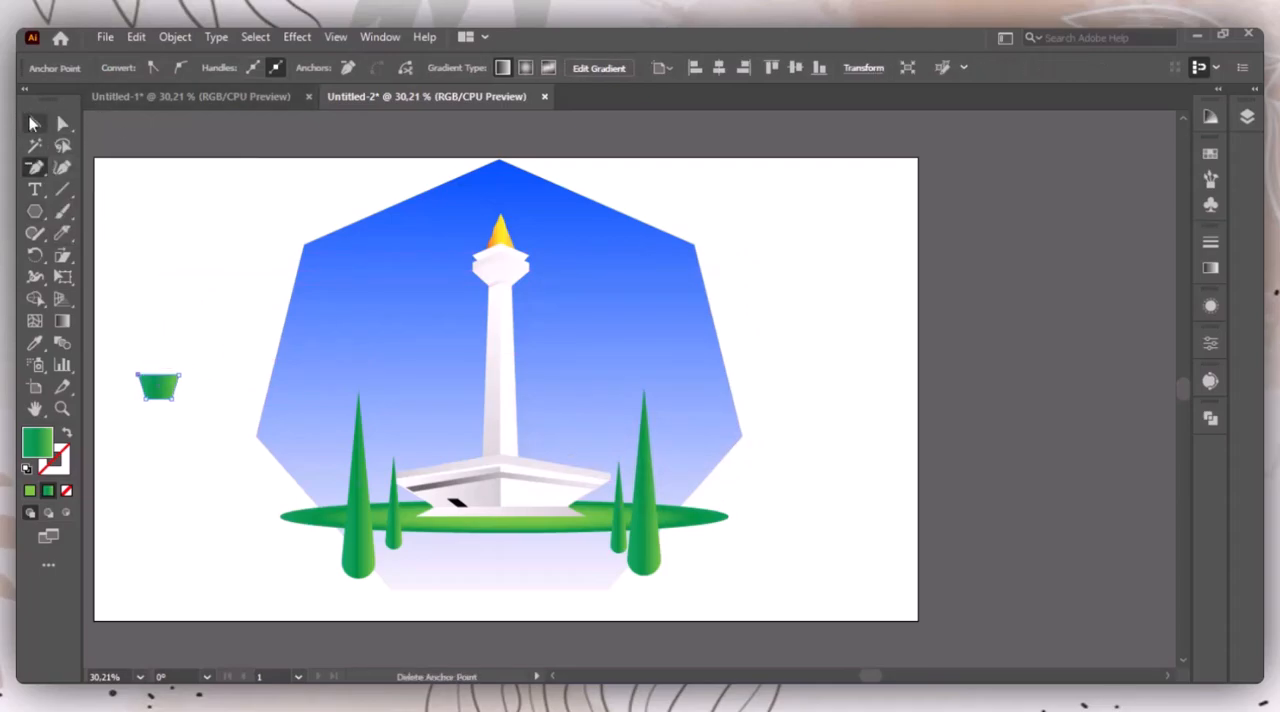
pyautogui.moveTo(135, 345); pyautogui.dragTo(196, 438)
# Step: Remove the middle stop from the trapezoid's gradient and make its end stop dark green
pyautogui.click(1210, 269)
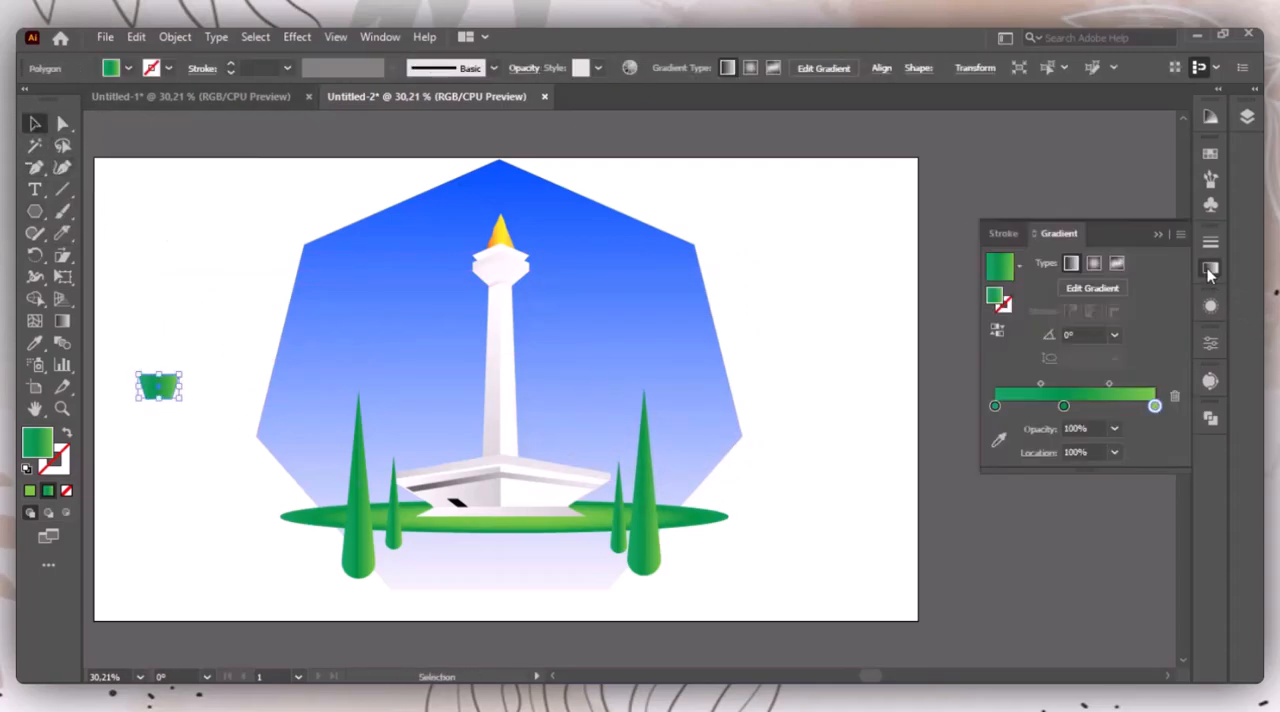
pyautogui.moveTo(1063, 405); pyautogui.dragTo(1075, 440)
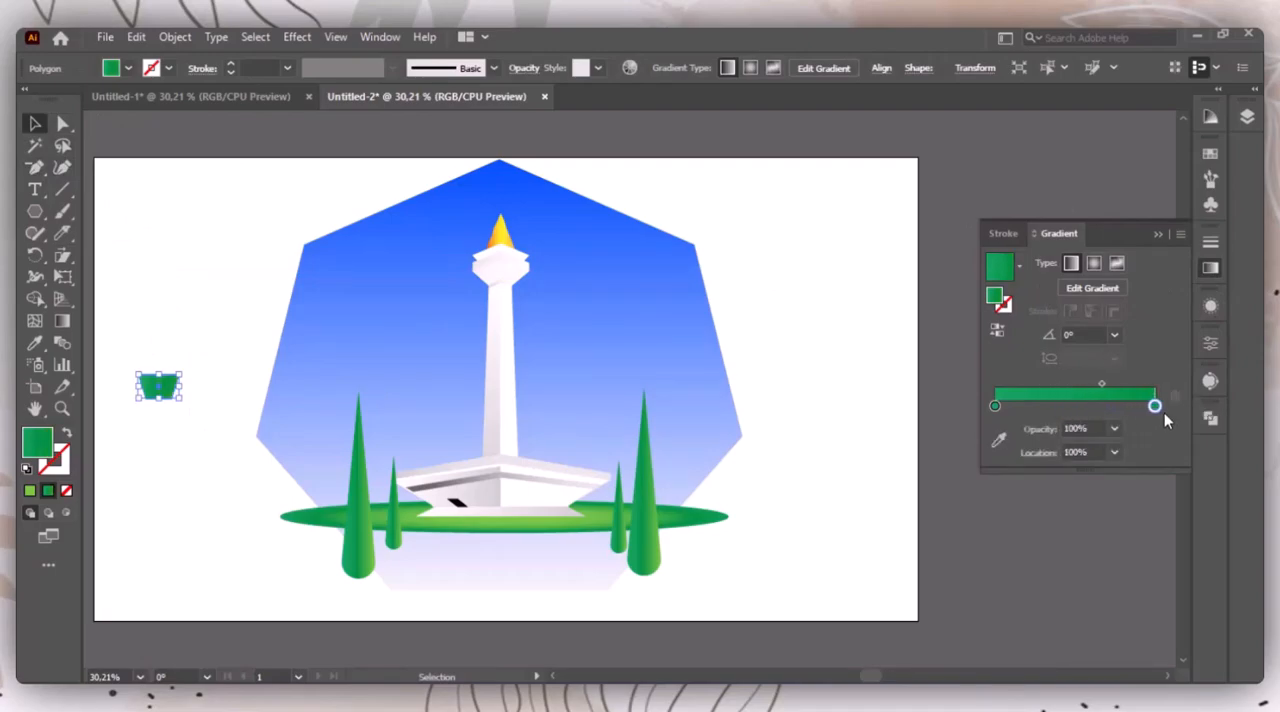
pyautogui.doubleClick(1155, 406)
pyautogui.click(1158, 236)
pyautogui.click(1158, 236)
# Step: Fill the trapezoid with the gray gradient sampled from the monument's base and set the gradient angle to 90°
pyautogui.press('i')
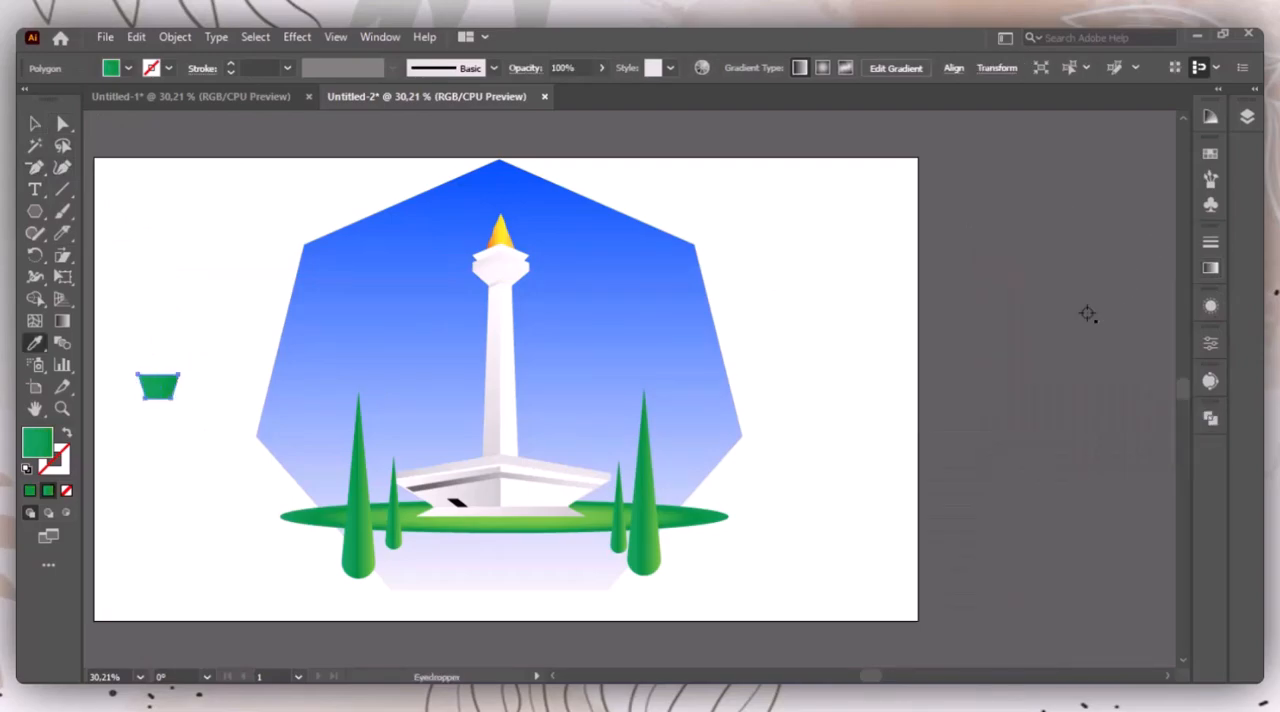
pyautogui.click(565, 485)
pyautogui.click(1210, 268)
pyautogui.click(1073, 285)
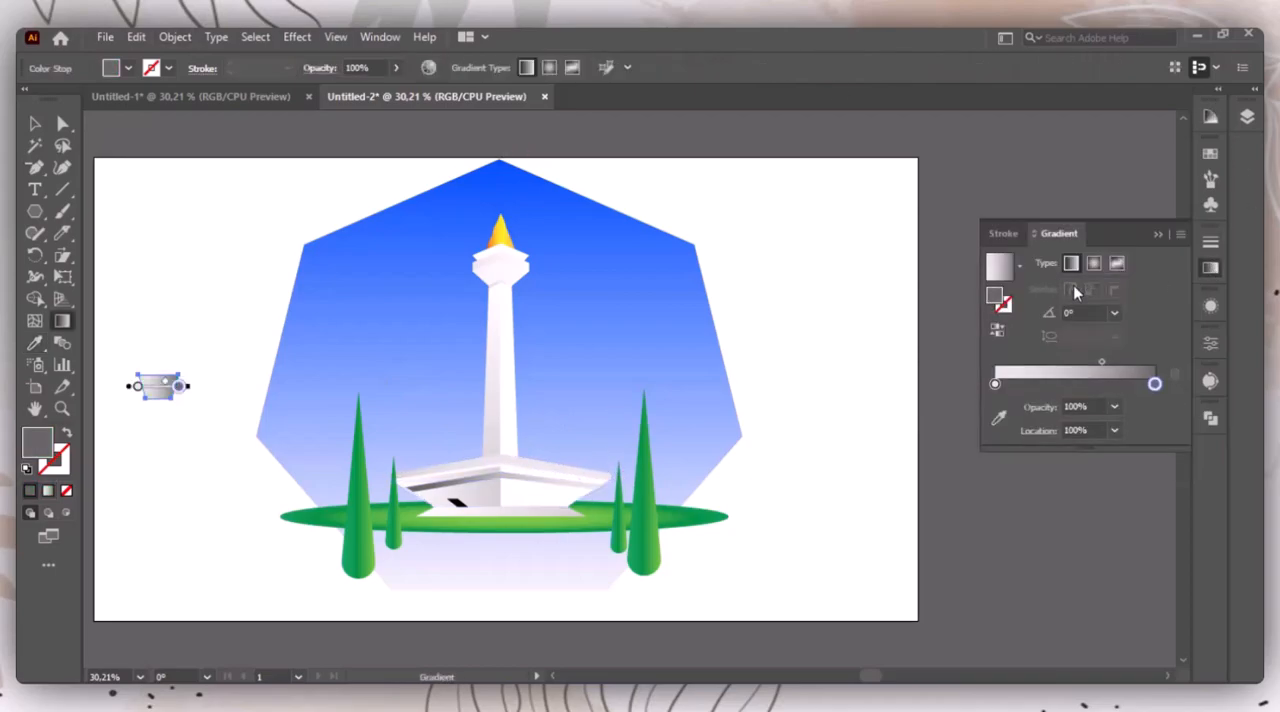
pyautogui.click(1115, 313)
pyautogui.click(1133, 416)
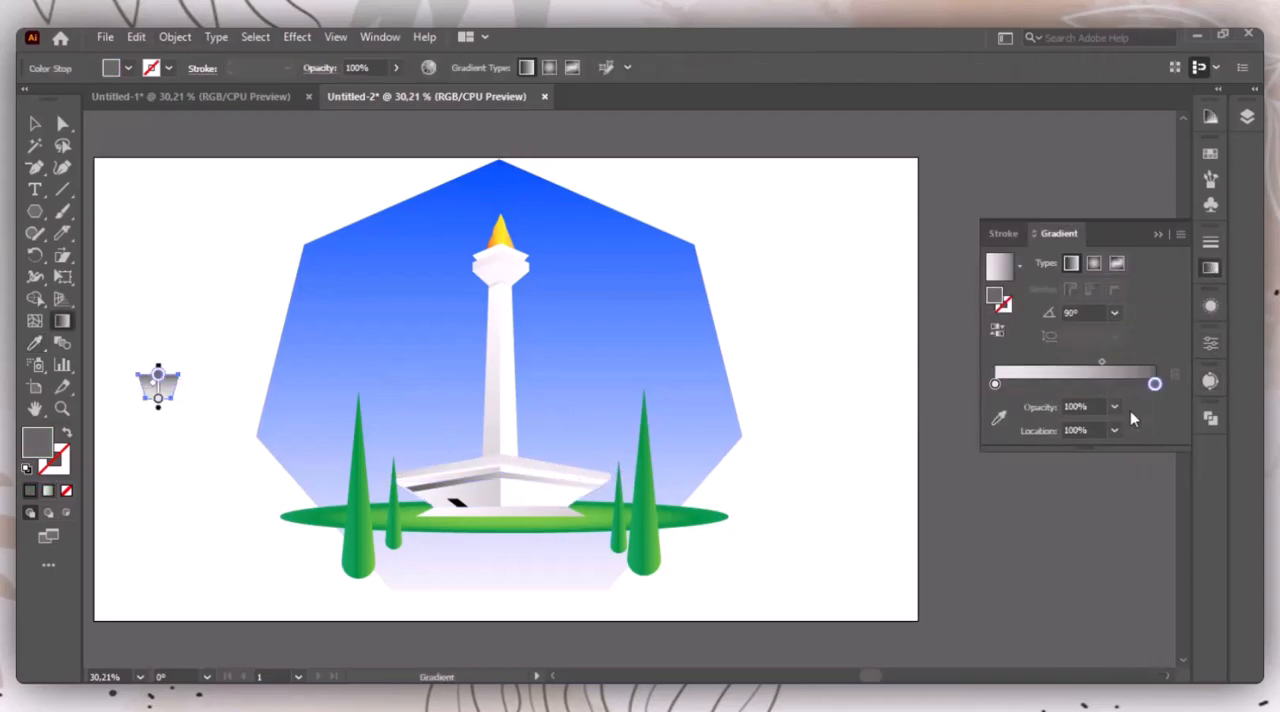
pyautogui.click(1161, 236)
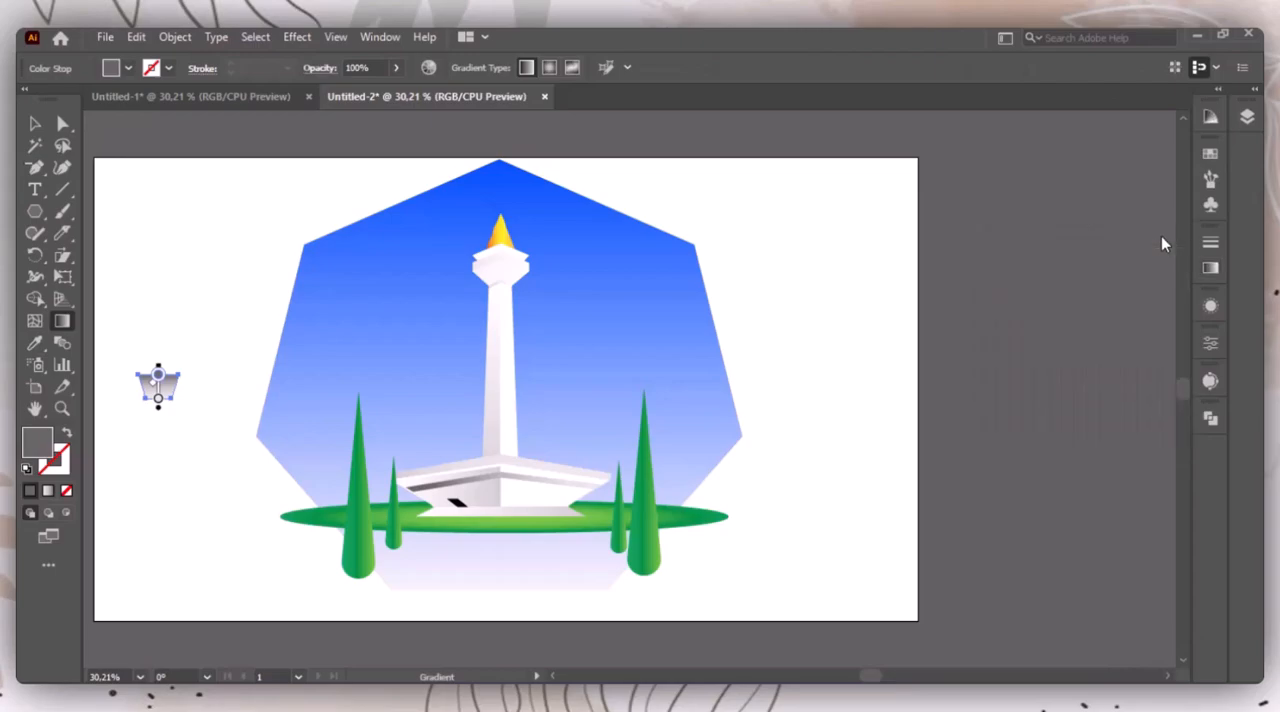
# Step: Flip the small gray trapezoid vertically so its wide edge is at the bottom
pyautogui.click(42, 123)
pyautogui.click(152, 392)
pyautogui.click(1210, 343)
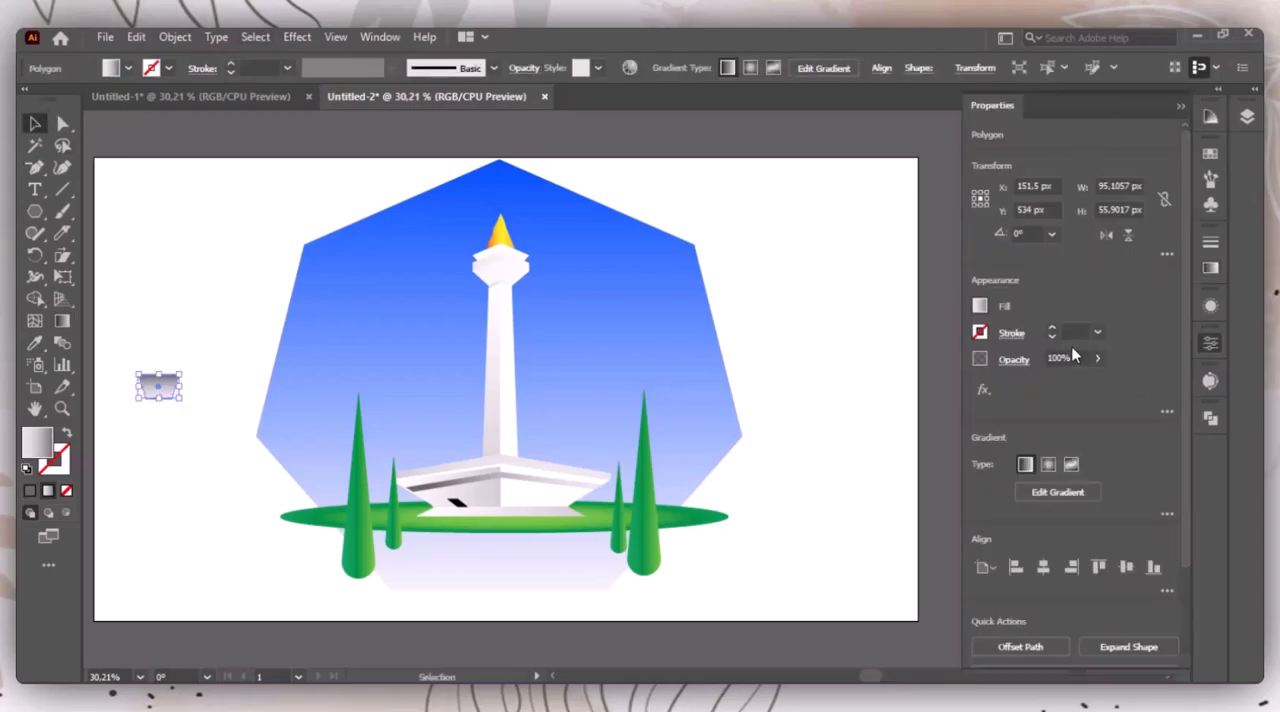
pyautogui.click(1127, 240)
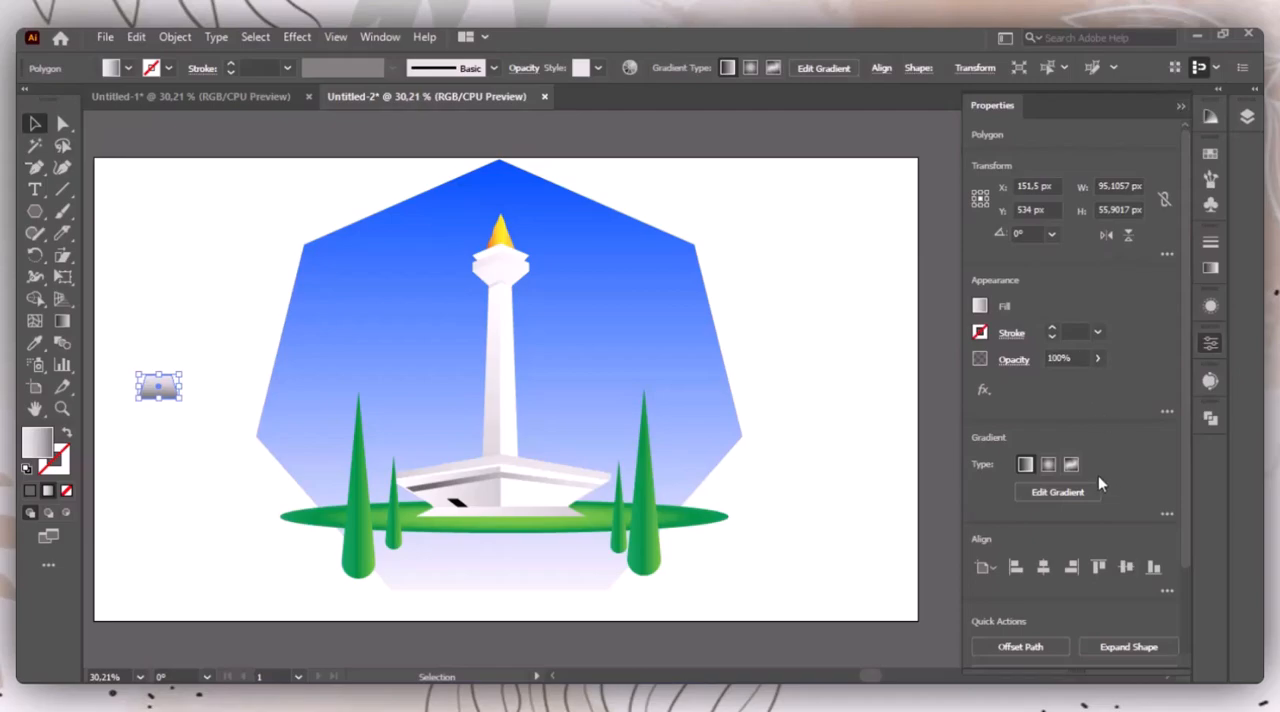
# Step: Swap the trapezoid's gradient stops so dark gray is at the start and light gray at the end
pyautogui.click(1065, 493)
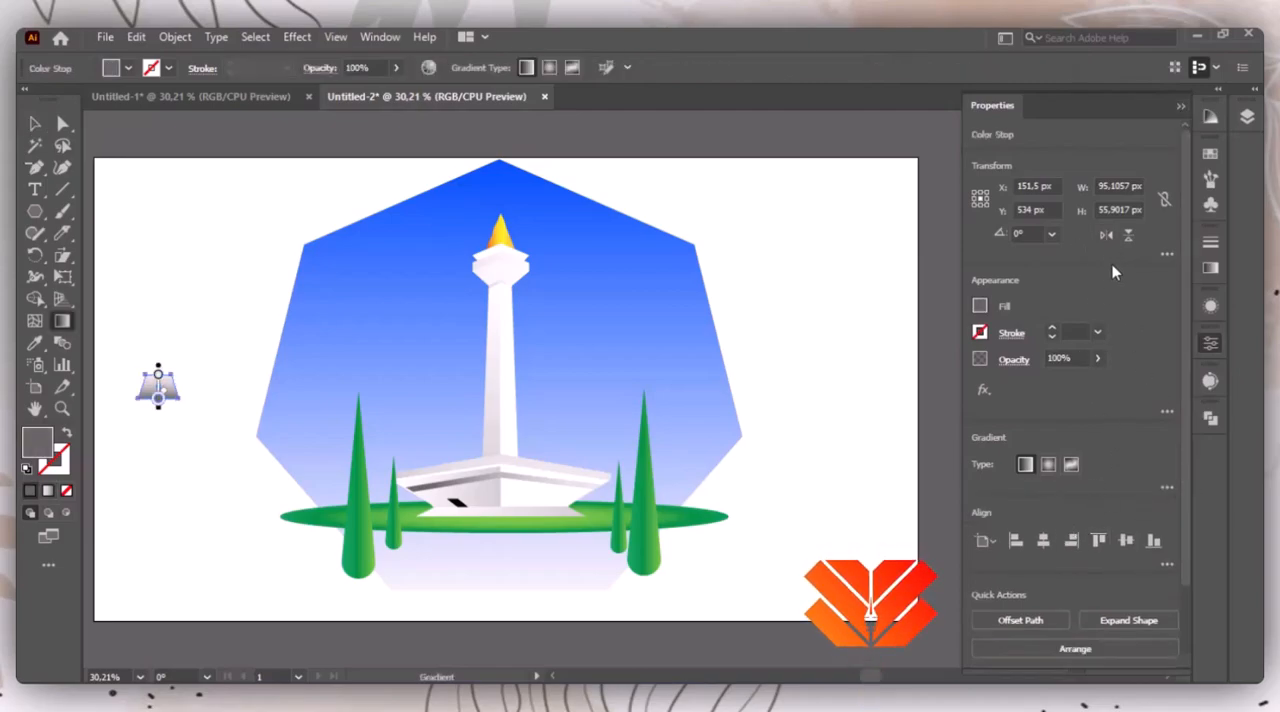
pyautogui.click(1210, 267)
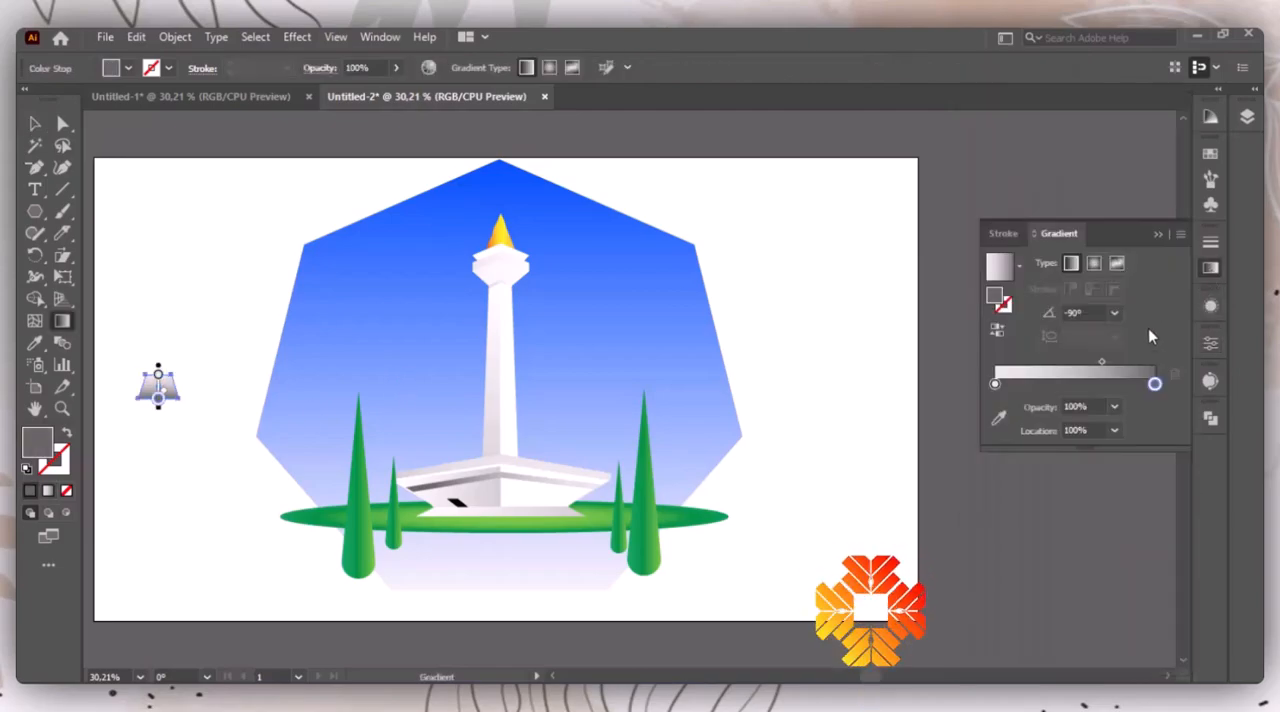
pyautogui.moveTo(1155, 384); pyautogui.dragTo(1178, 397)
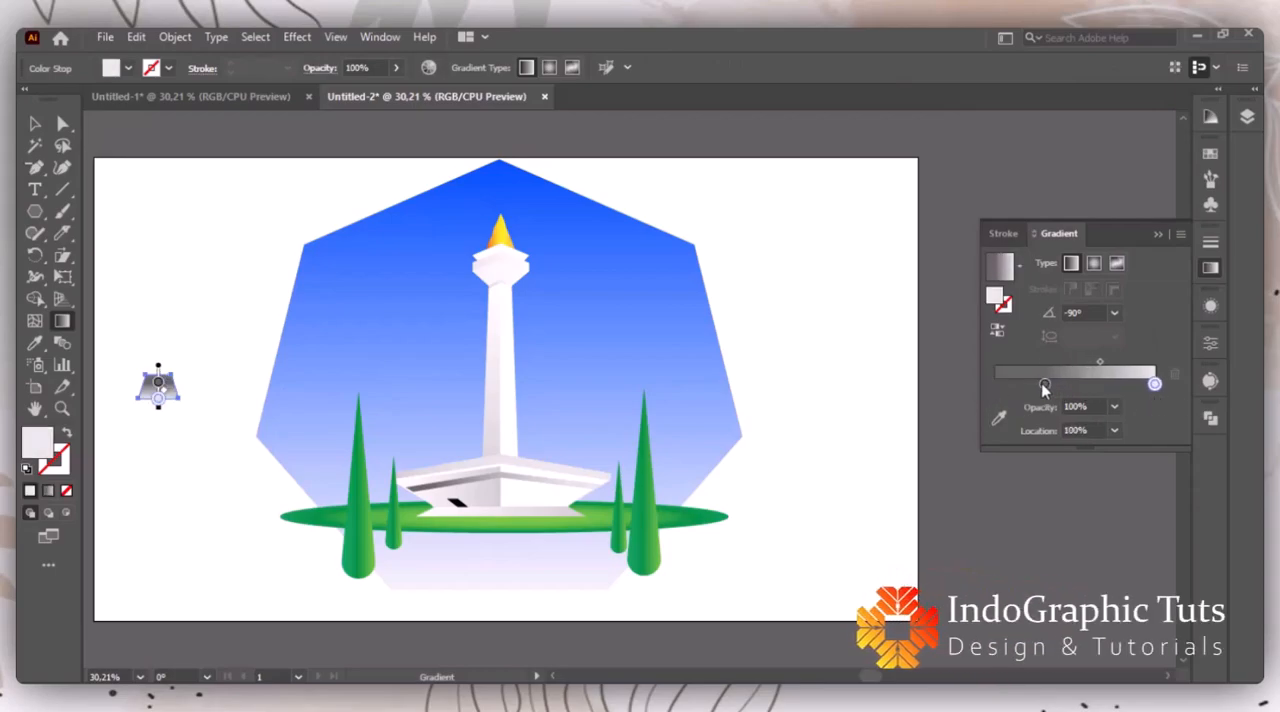
pyautogui.moveTo(1043, 384); pyautogui.dragTo(990, 384)
# Step: Move the trapezoid below the lawn's front edge and enlarge it into a wide walkway between the trees
pyautogui.press('v')
pyautogui.moveTo(158, 400); pyautogui.dragTo(620, 560)
pyautogui.moveTo(436, 553); pyautogui.dragTo(402, 550)
pyautogui.moveTo(530, 556); pyautogui.dragTo(505, 606)
pyautogui.moveTo(612, 578); pyautogui.dragTo(646, 574)
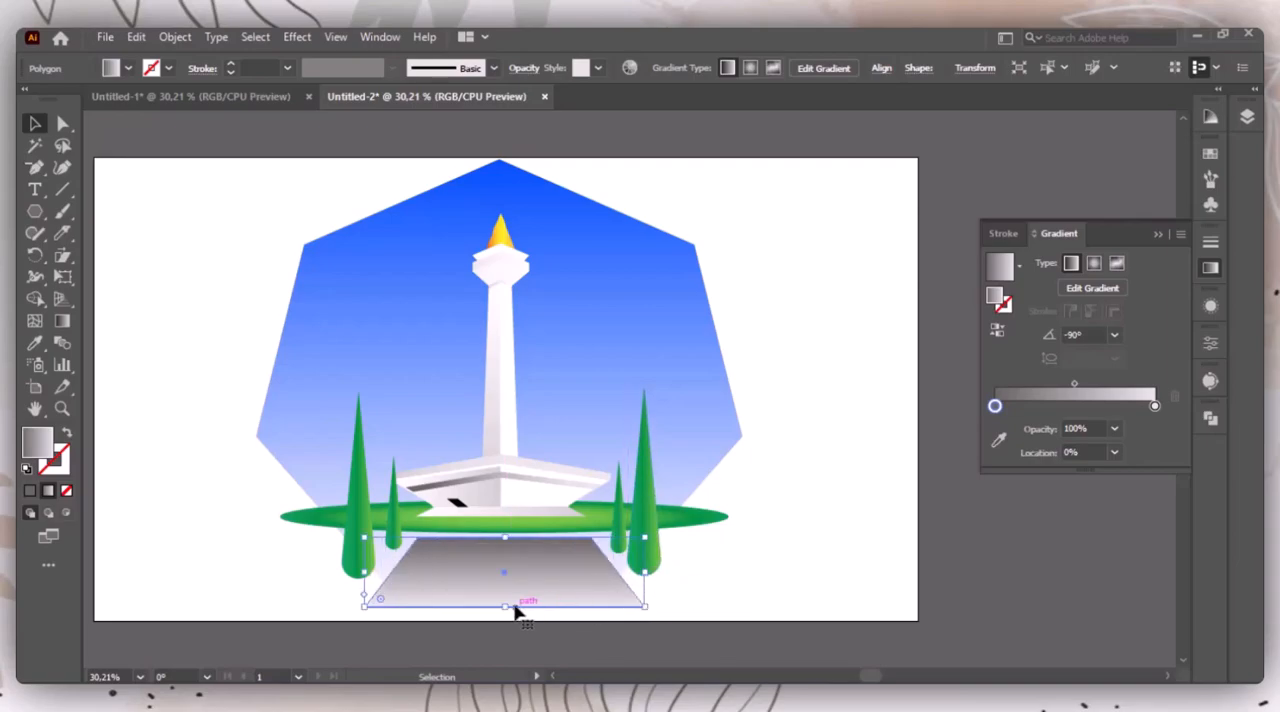
pyautogui.click(752, 557)
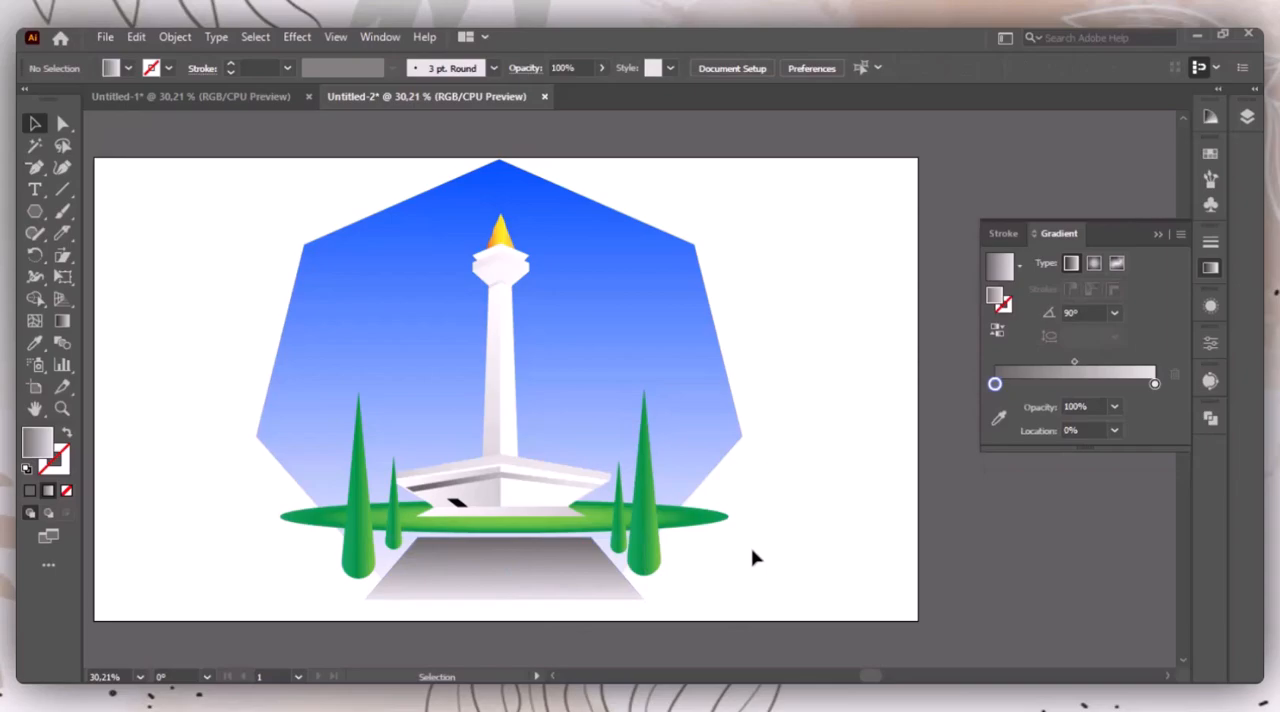
pyautogui.click(586, 566)
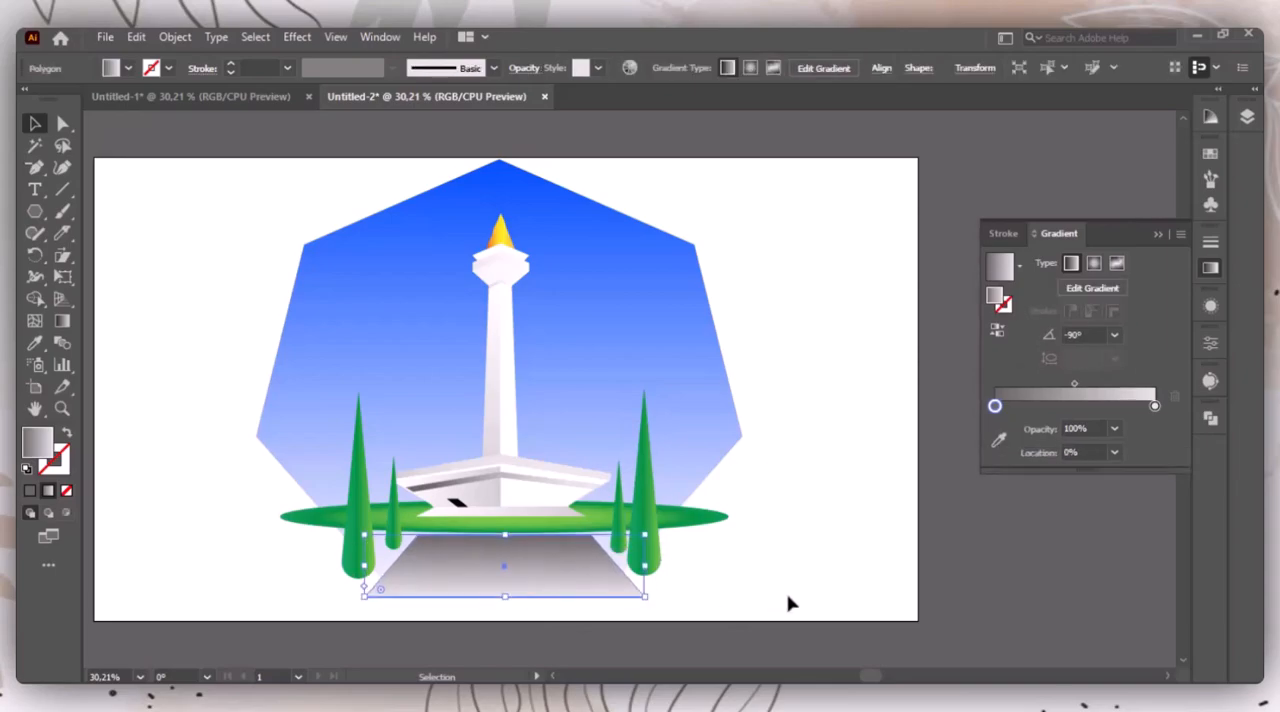
pyautogui.click(785, 598)
# Step: Draw a tall gray gradient rectangle beside the heptagon and raise its upper-right corner, making it about 114 px wide and 392 px tall
pyautogui.moveTo(38, 215); pyautogui.dragTo(102, 212)
pyautogui.moveTo(151, 318)
pyautogui.mouseDown()
pyautogui.moveTo(220, 489)
pyautogui.moveTo(202, 470)
pyautogui.mouseUp()
pyautogui.click(34, 122)
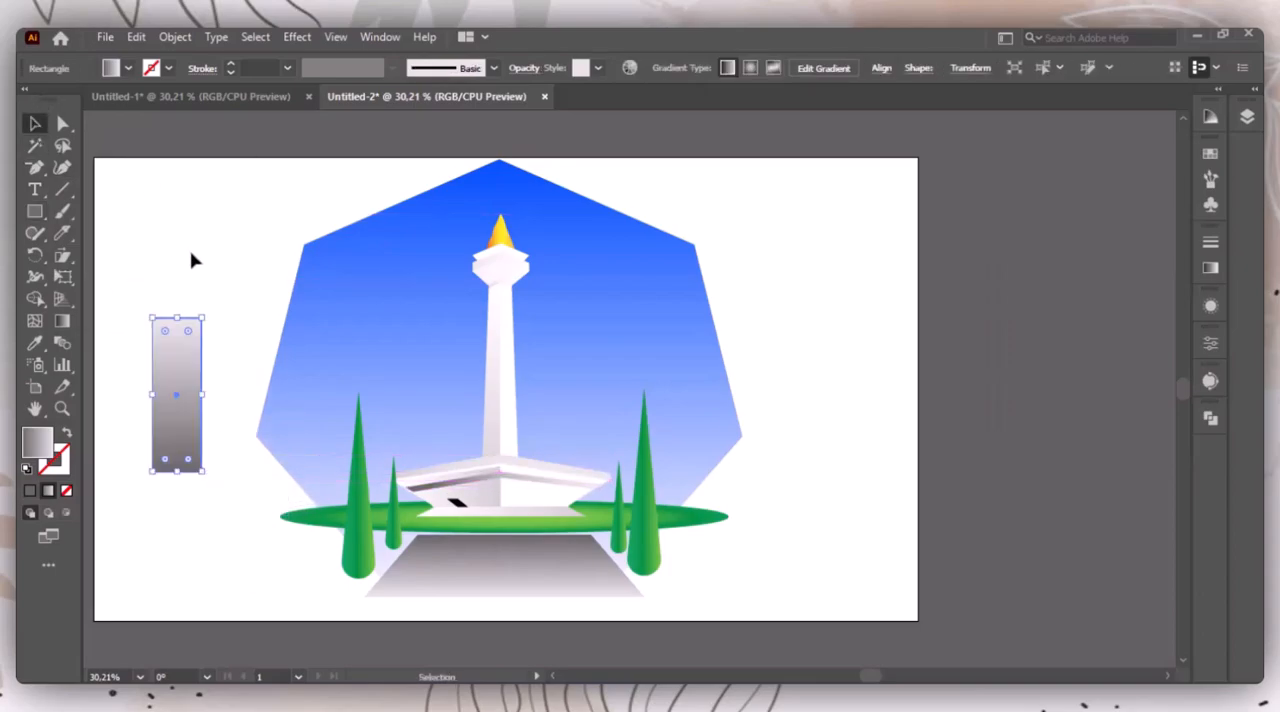
pyautogui.click(63, 123)
pyautogui.moveTo(203, 320); pyautogui.dragTo(202, 304)
pyautogui.hotkey('ctrl', 'z')
pyautogui.press('v')
pyautogui.click(189, 214)
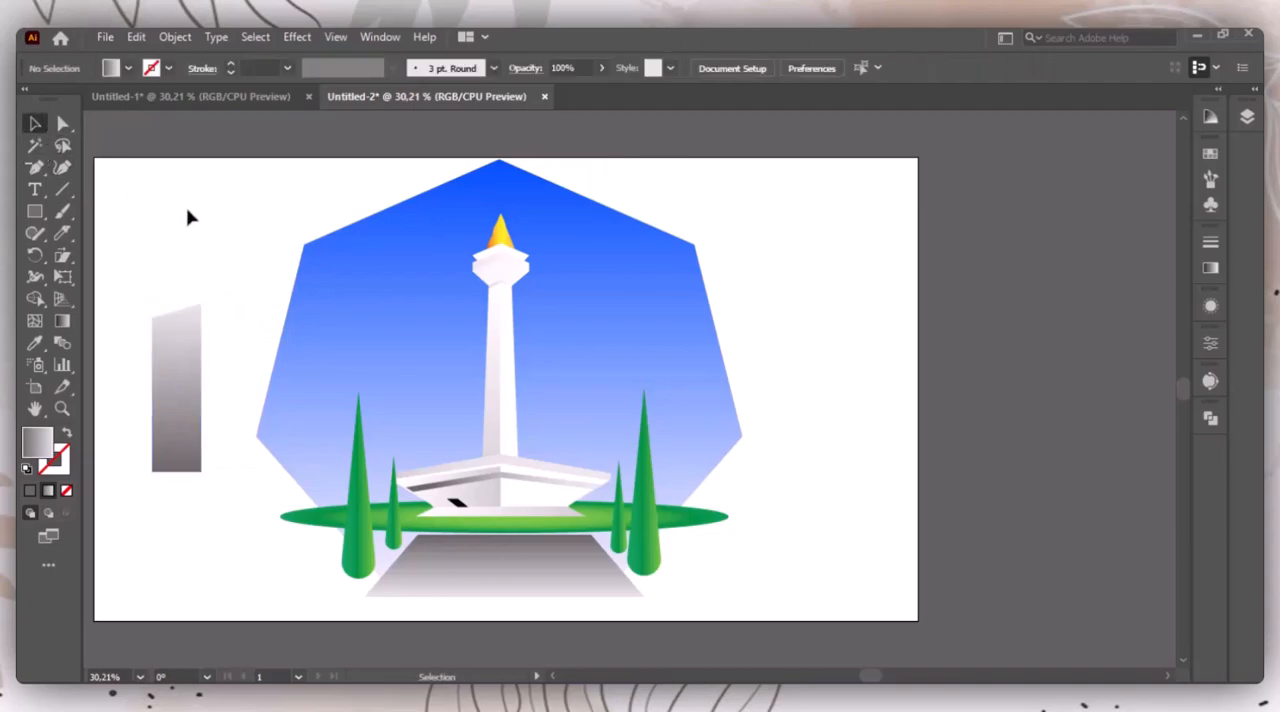
# Step: Duplicate the slanted gray panel to its lower right and fill the copy with white
pyautogui.moveTo(174, 400); pyautogui.dragTo(216, 484)
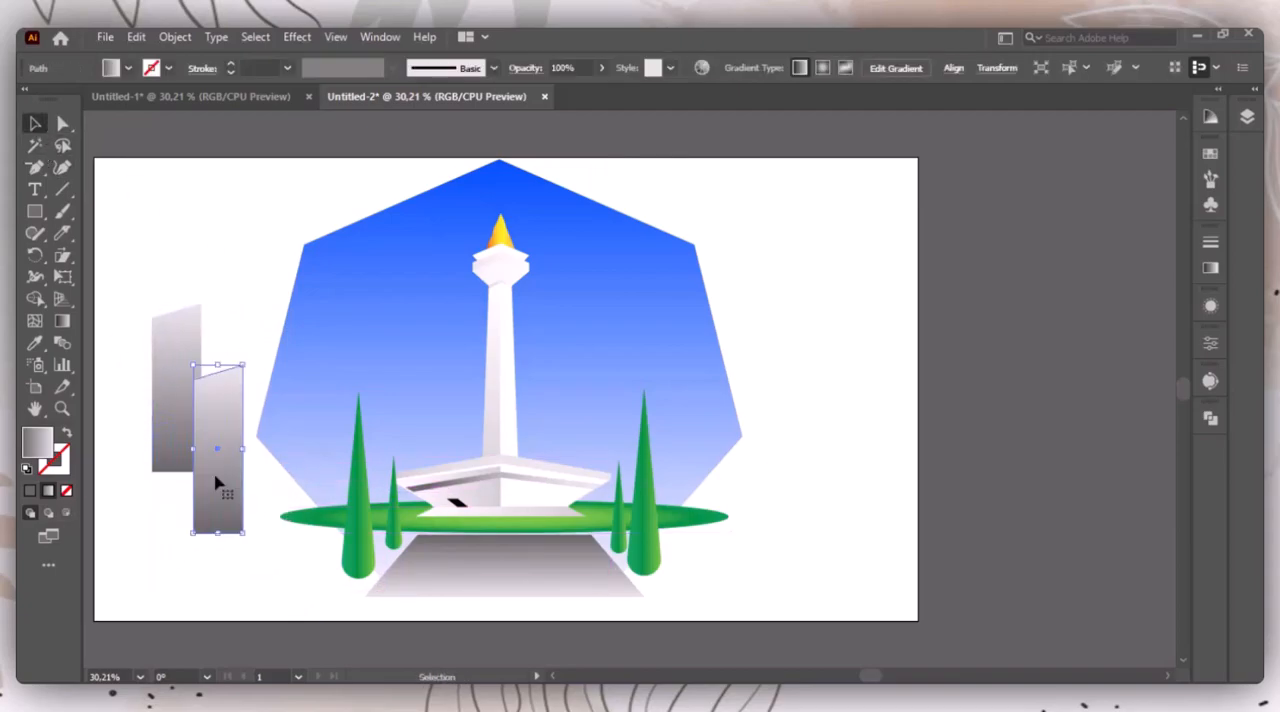
pyautogui.press('i')
pyautogui.click(238, 253)
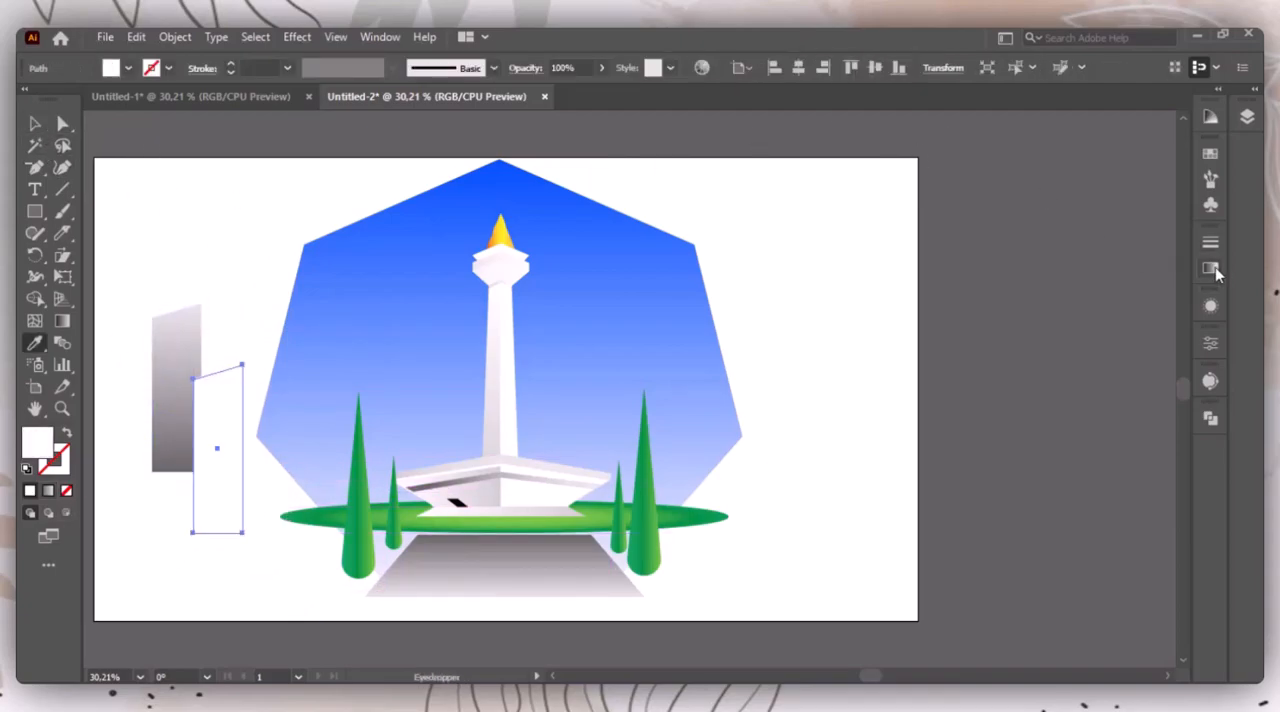
# Step: Mirror the white panel horizontally and align the tops of both panels
pyautogui.click(1210, 343)
pyautogui.click(34, 123)
pyautogui.moveTo(119, 213); pyautogui.dragTo(234, 371)
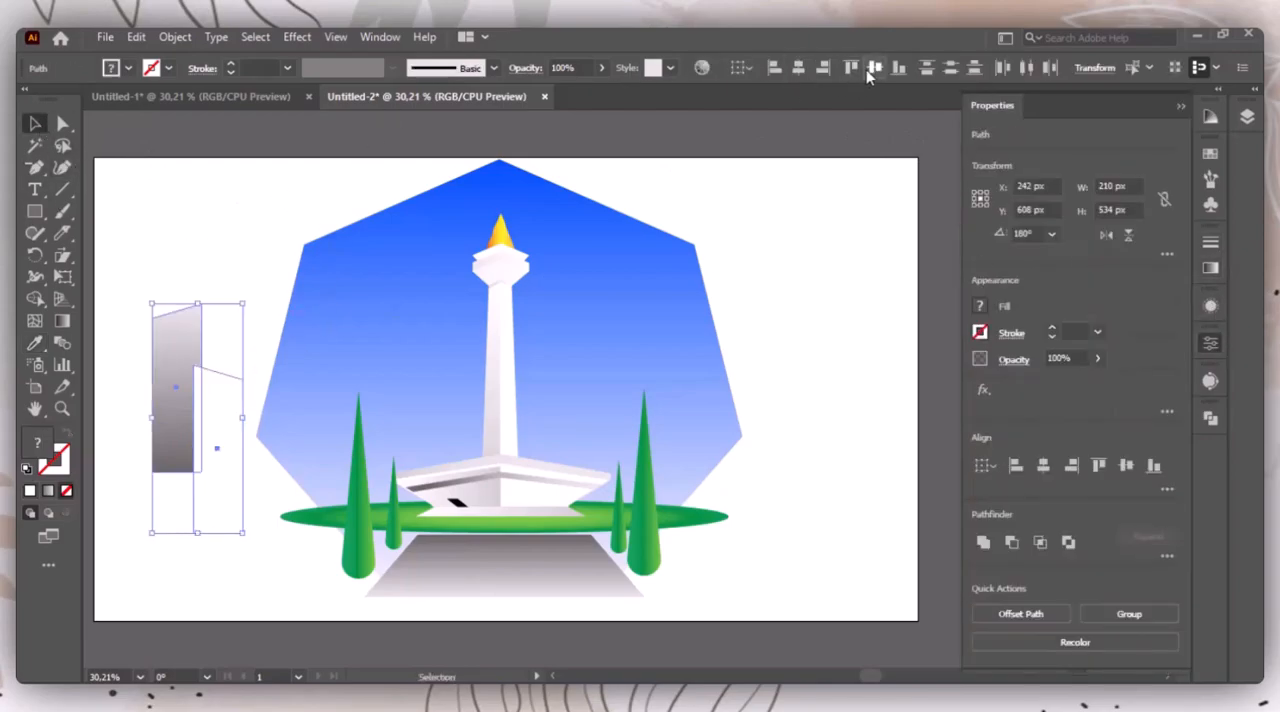
pyautogui.click(852, 69)
pyautogui.click(240, 306)
# Step: Shift the white panel sideways so its tall edge meets the gray panel's tall edge
pyautogui.doubleClick(223, 368)
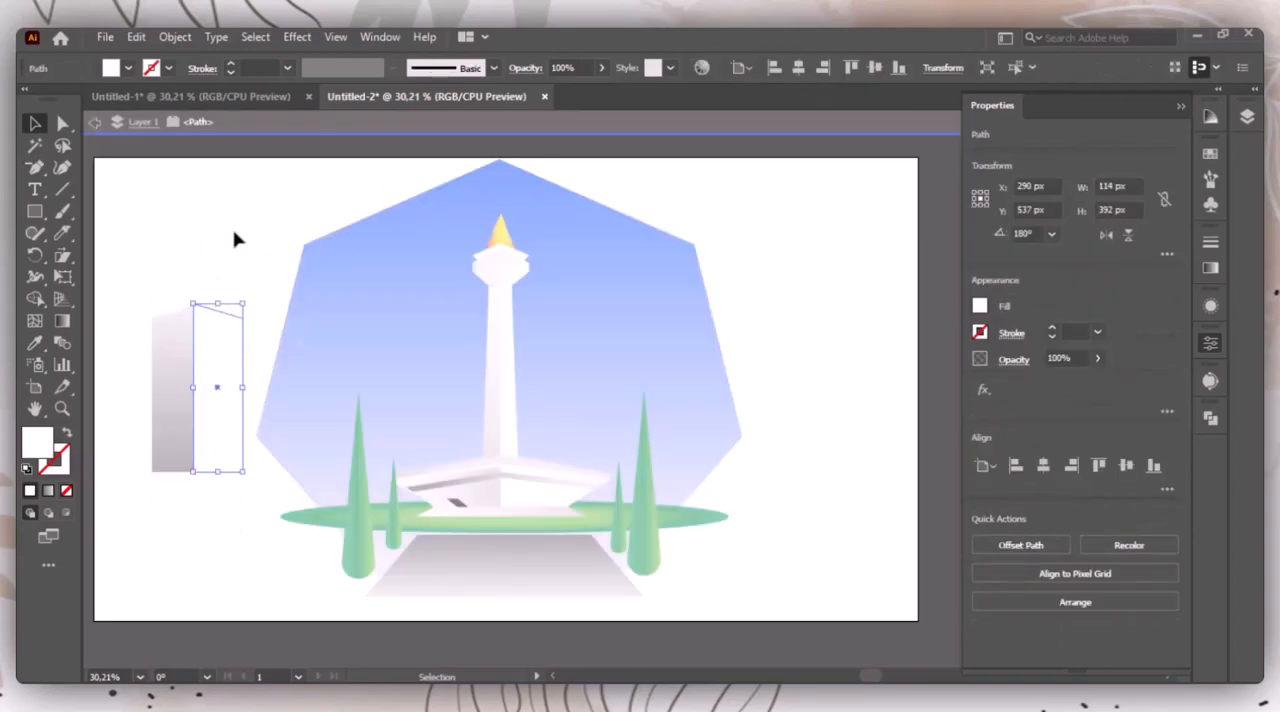
pyautogui.doubleClick(243, 247)
pyautogui.moveTo(229, 366); pyautogui.dragTo(224, 372)
pyautogui.click(214, 240)
# Step: Group the gray and white panels into one building
pyautogui.moveTo(162, 236); pyautogui.dragTo(246, 389)
pyautogui.click(231, 258)
pyautogui.moveTo(157, 268); pyautogui.dragTo(211, 356)
pyautogui.rightClick(213, 364)
pyautogui.click(243, 415)
pyautogui.click(257, 295)
# Step: Move the building onto the heptagon left of the monument and place its group directly above the locked background polygon in the stacking order
pyautogui.click(198, 430)
pyautogui.click(1182, 106)
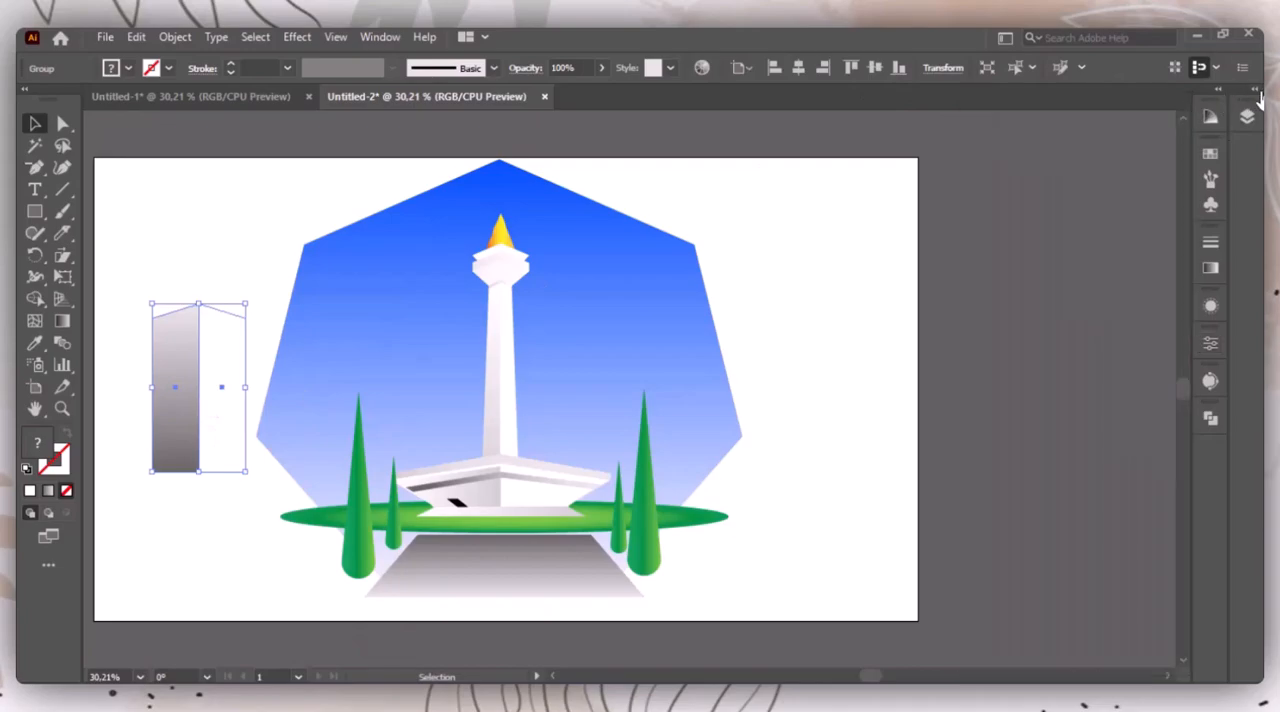
pyautogui.click(1254, 90)
pyautogui.press('XF86AudioMute')
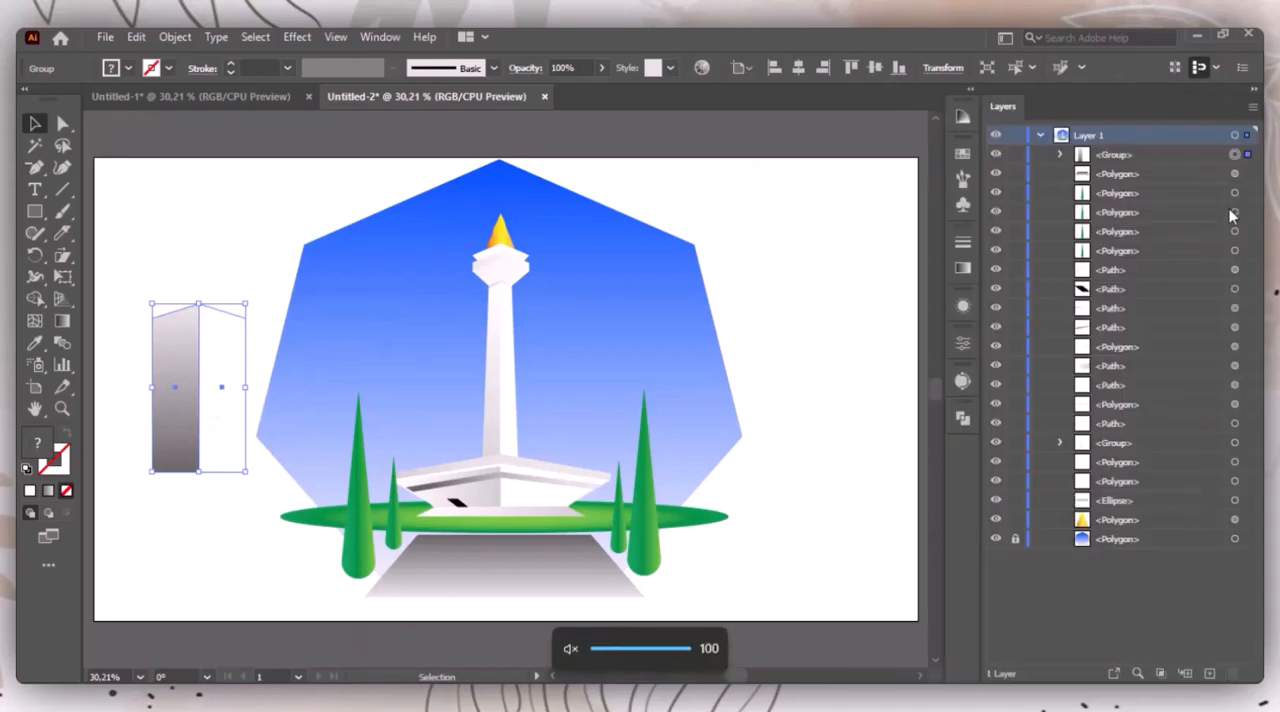
pyautogui.moveTo(1148, 155); pyautogui.dragTo(1171, 524)
pyautogui.click(222, 243)
pyautogui.moveTo(194, 406); pyautogui.dragTo(445, 428)
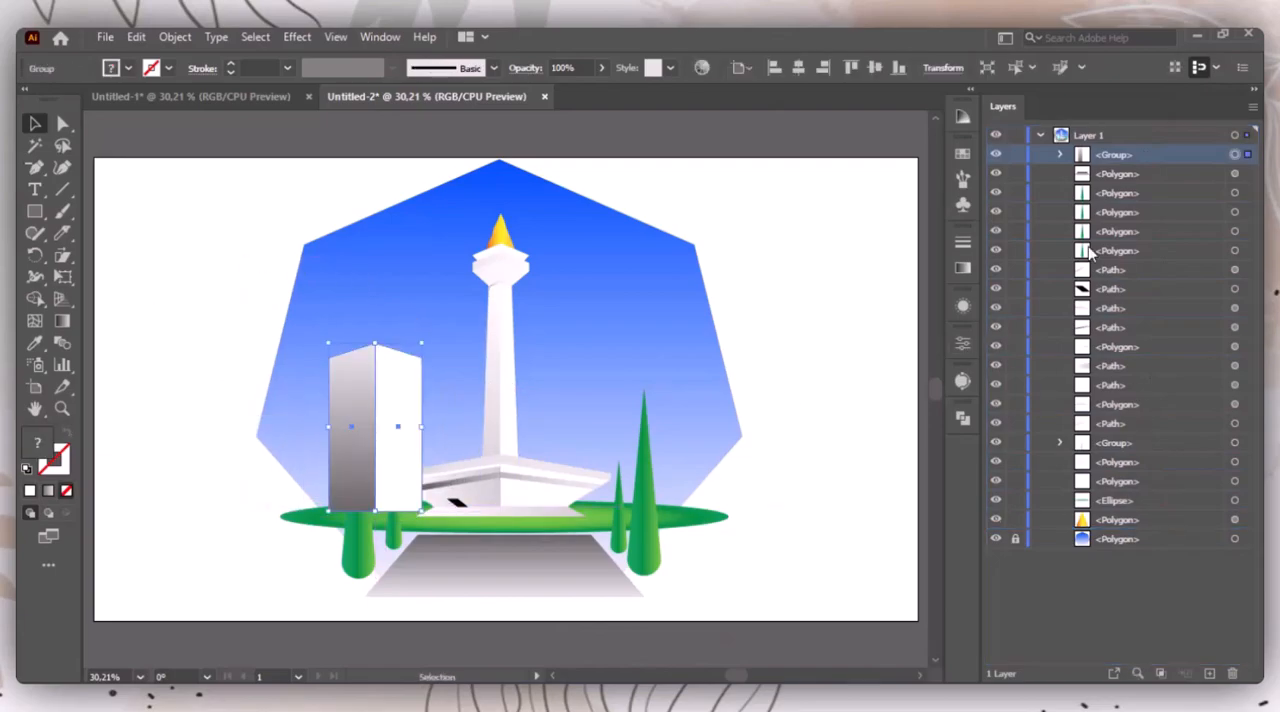
pyautogui.moveTo(1130, 158); pyautogui.dragTo(1123, 521)
pyautogui.moveTo(1210, 160); pyautogui.dragTo(1174, 526)
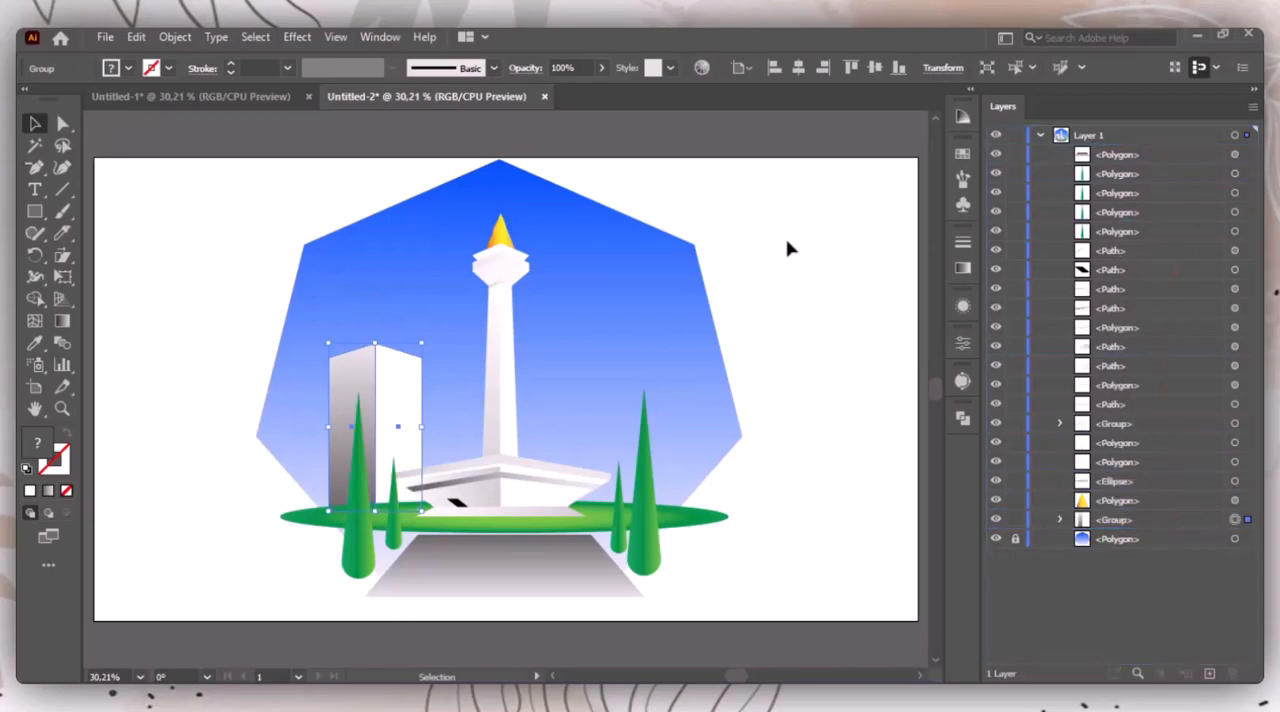
# Step: Shrink the building left of the monument and place a smaller copy of it behind, between that building and the monument tower
pyautogui.moveTo(421, 428); pyautogui.dragTo(379, 422)
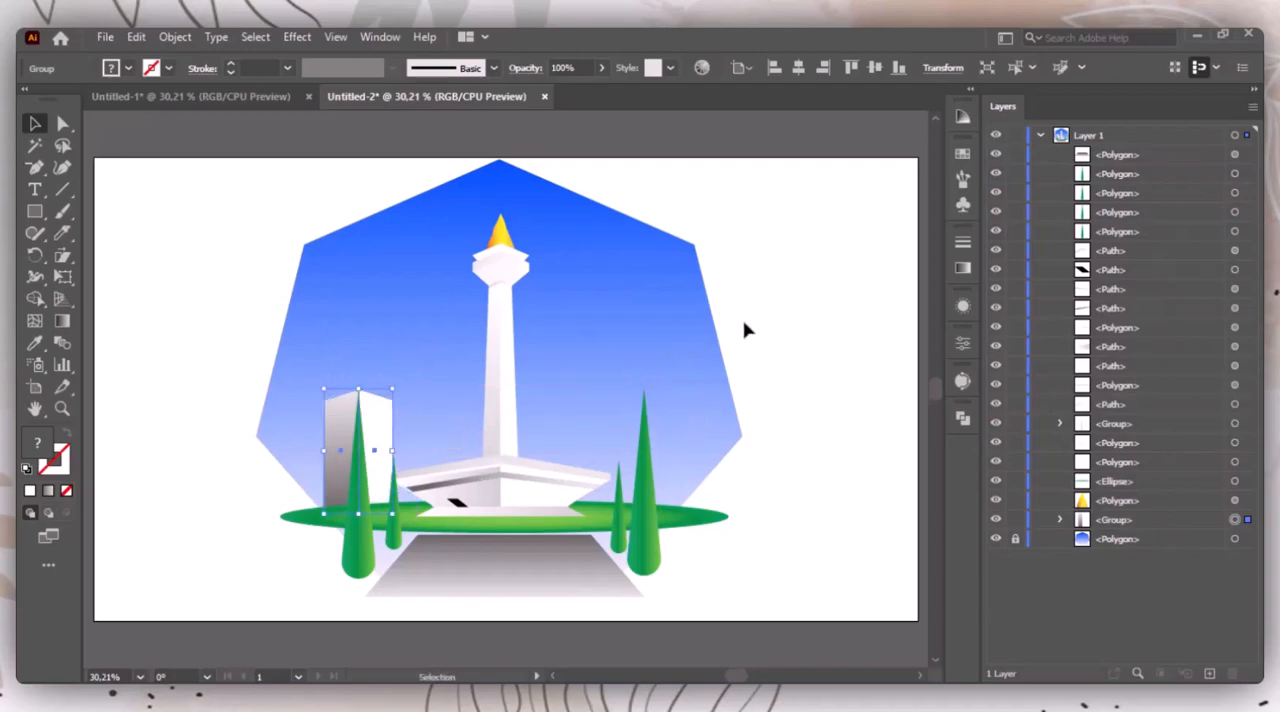
pyautogui.click(826, 279)
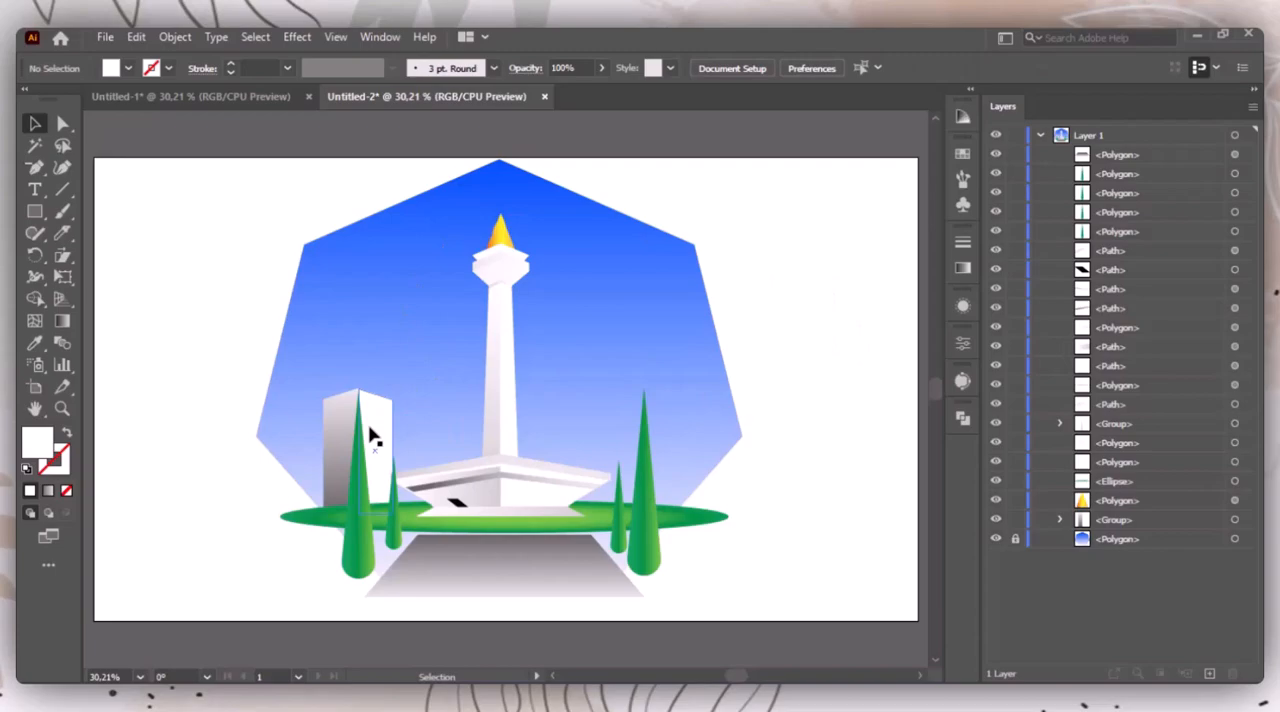
pyautogui.moveTo(371, 435); pyautogui.dragTo(431, 437)
pyautogui.moveTo(1157, 531); pyautogui.dragTo(1157, 542)
pyautogui.moveTo(428, 458); pyautogui.dragTo(415, 485)
pyautogui.click(825, 344)
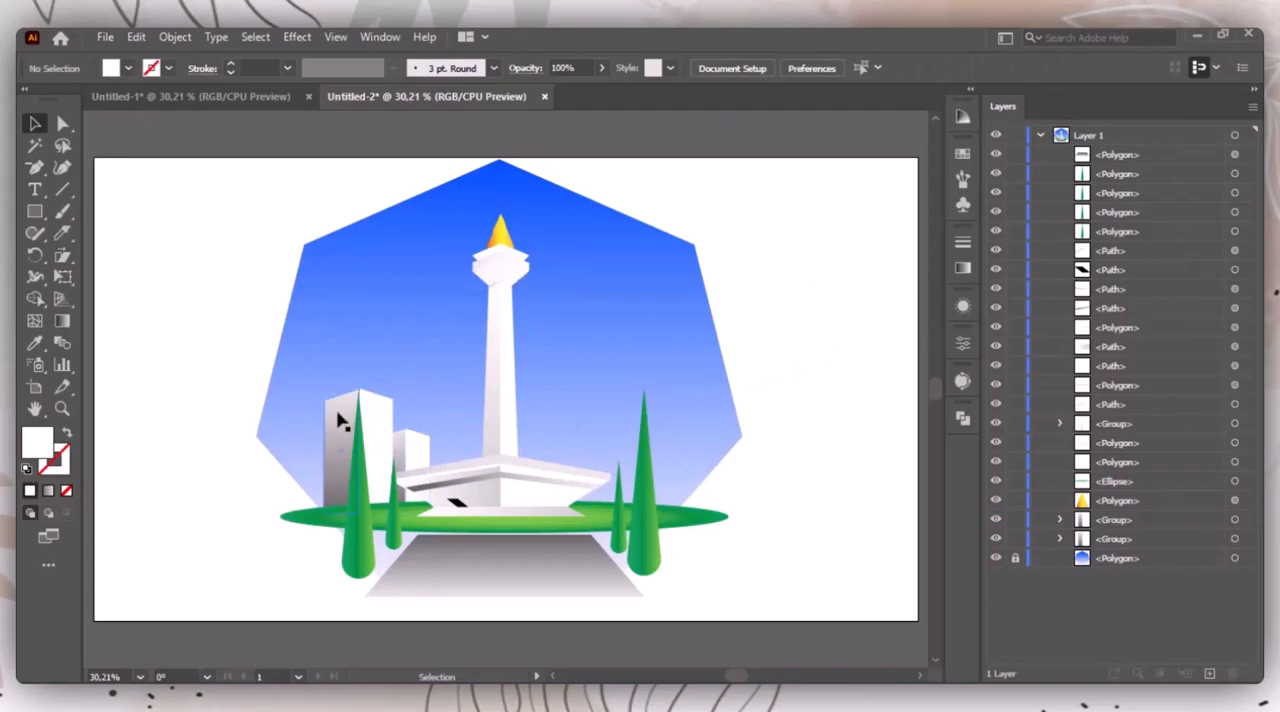
# Step: Duplicate the large building and a smaller version of it onto the side of the heptagon right of the monument
pyautogui.moveTo(337, 420); pyautogui.dragTo(678, 375)
pyautogui.click(768, 325)
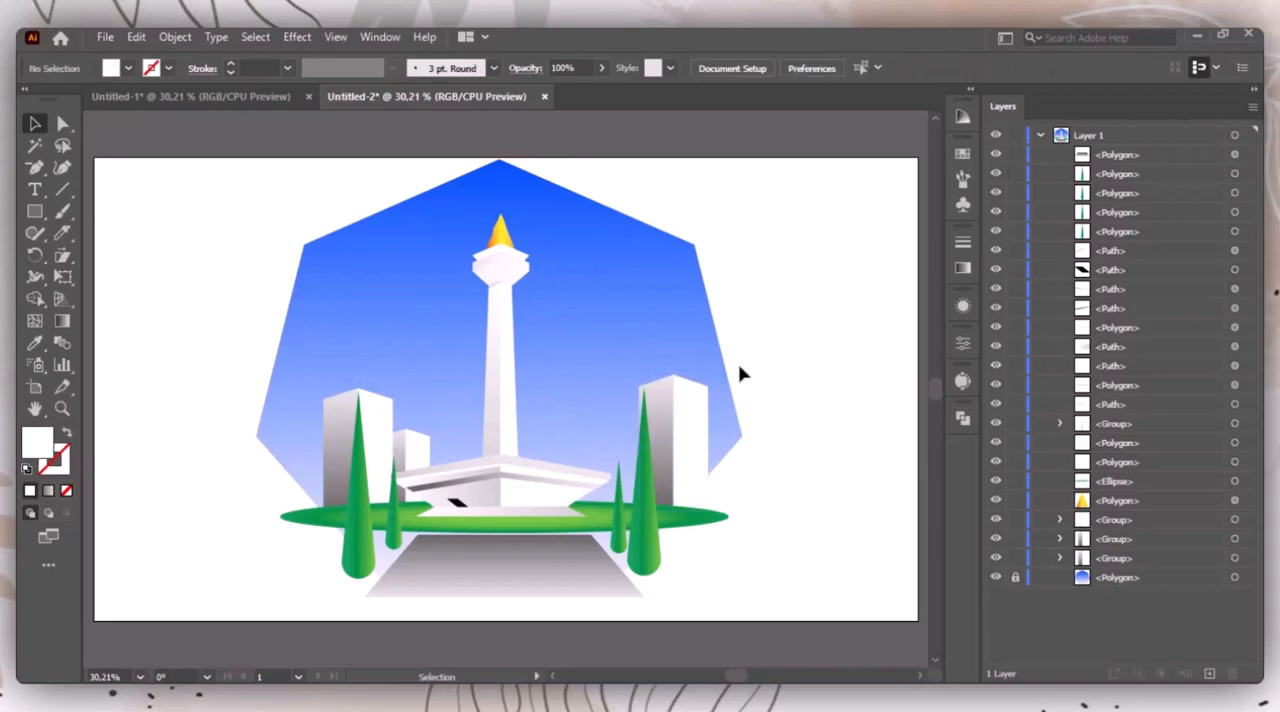
pyautogui.moveTo(691, 437); pyautogui.dragTo(603, 466)
pyautogui.click(822, 347)
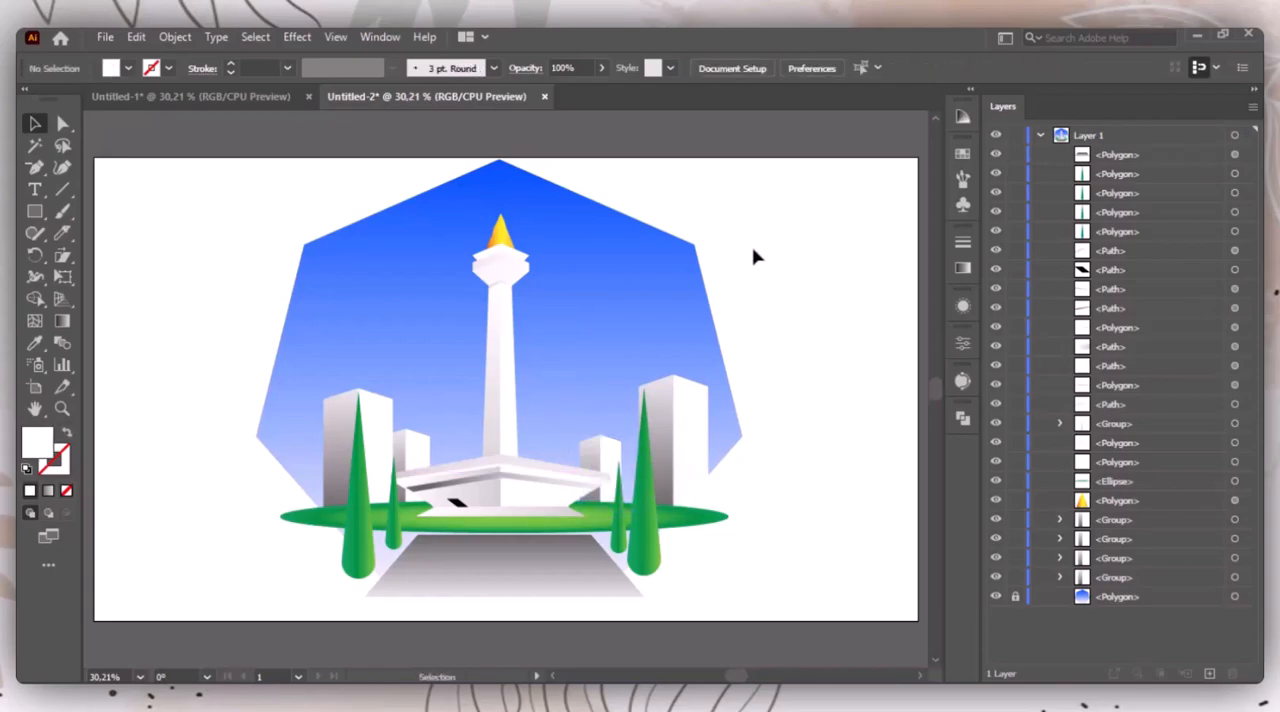
# Step: Unlock the blue background heptagon to round all its corners into a soft shape and stretch it slightly wider about its centre
pyautogui.click(1253, 90)
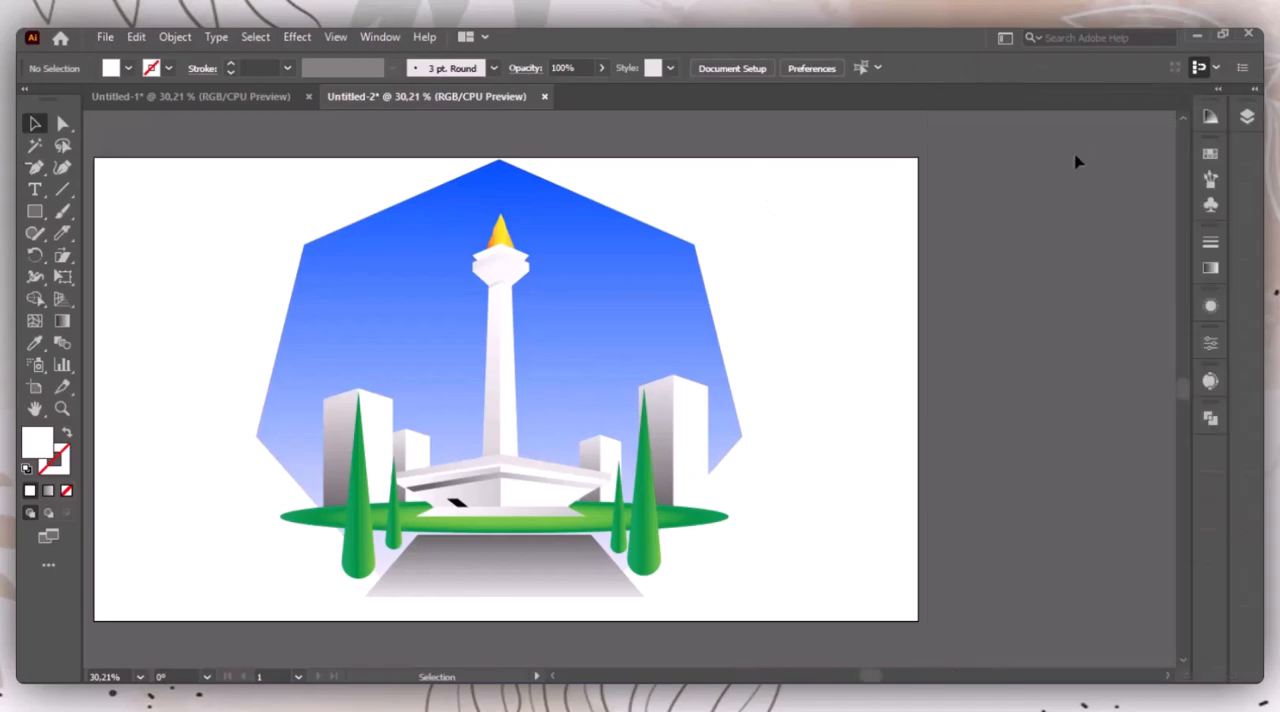
pyautogui.click(1254, 90)
pyautogui.click(1124, 600)
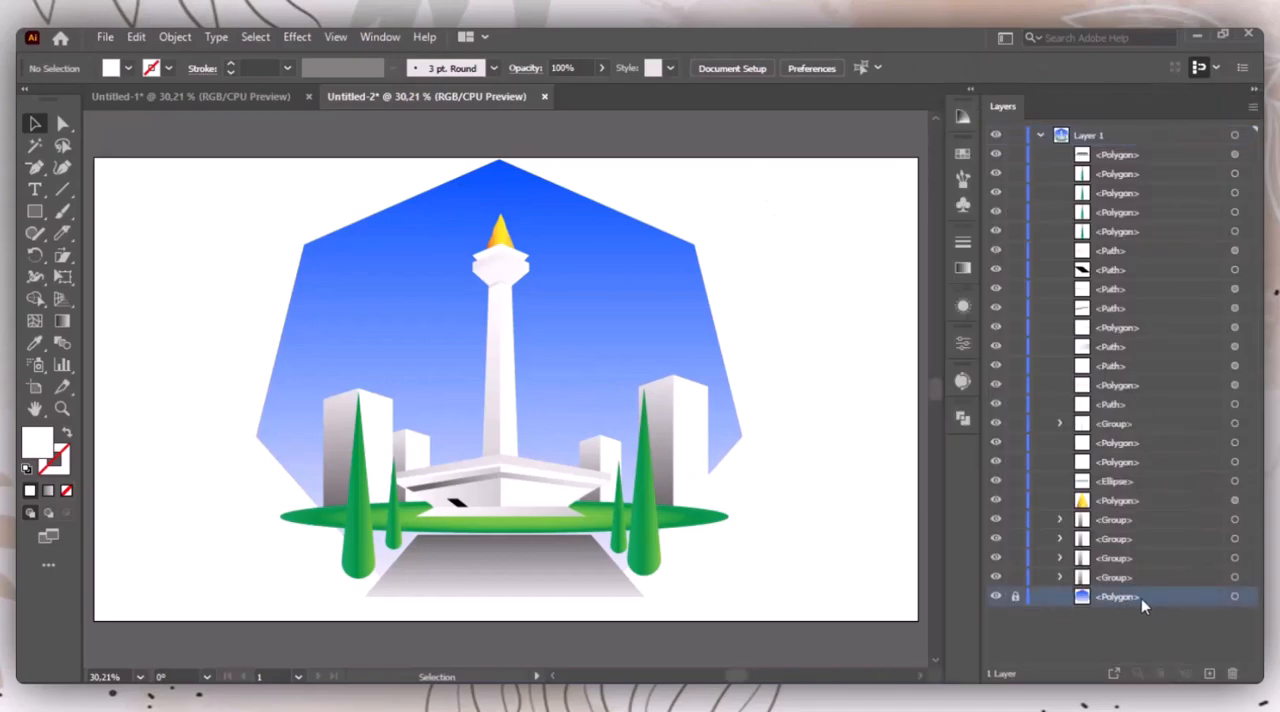
pyautogui.moveTo(502, 184); pyautogui.dragTo(600, 380)
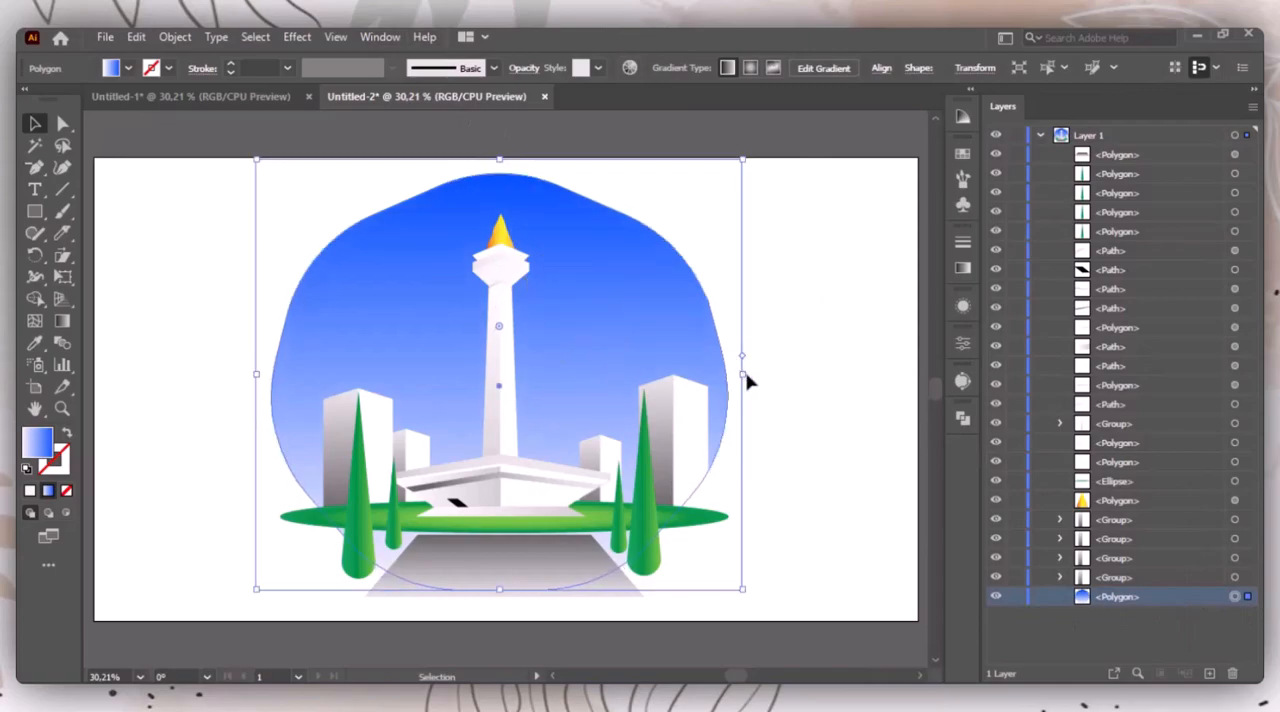
pyautogui.moveTo(740, 377); pyautogui.dragTo(768, 382)
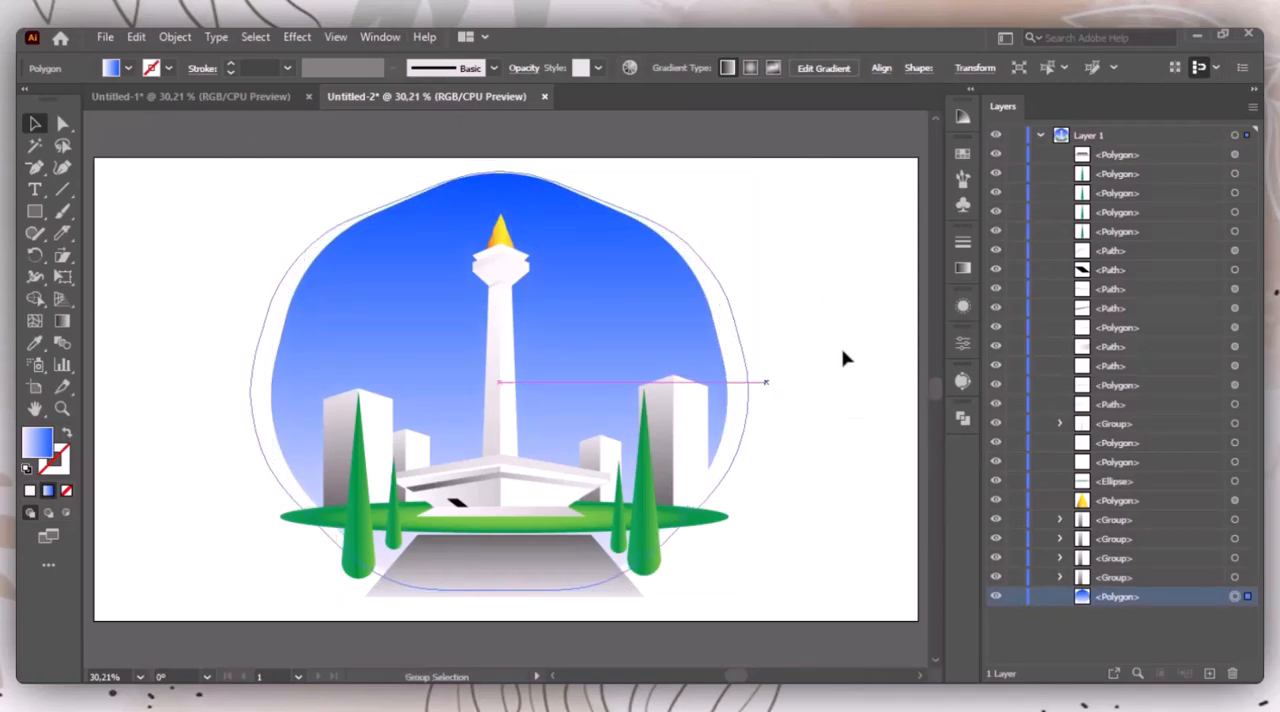
pyautogui.click(849, 330)
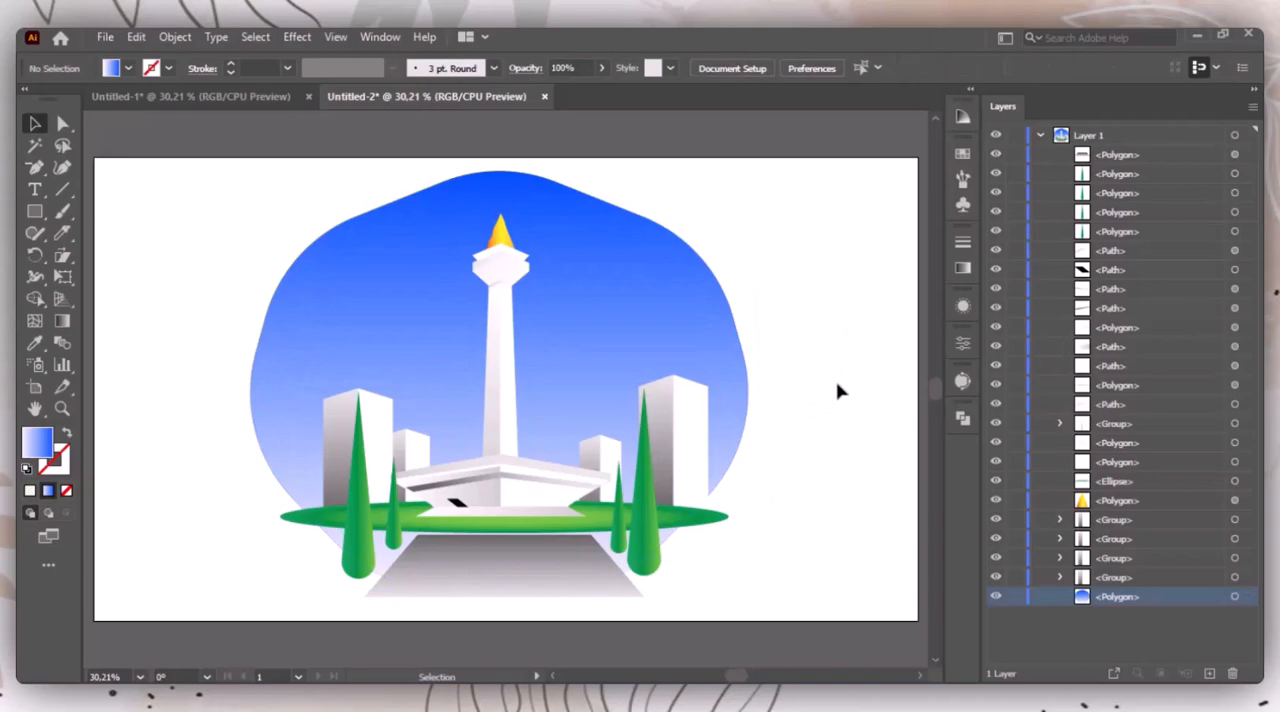
# Step: Trim the lawn's two protruding ends and the base of the large right tree to the background outline with the Shape Builder tool
pyautogui.hotkey('ctrl', 'a')
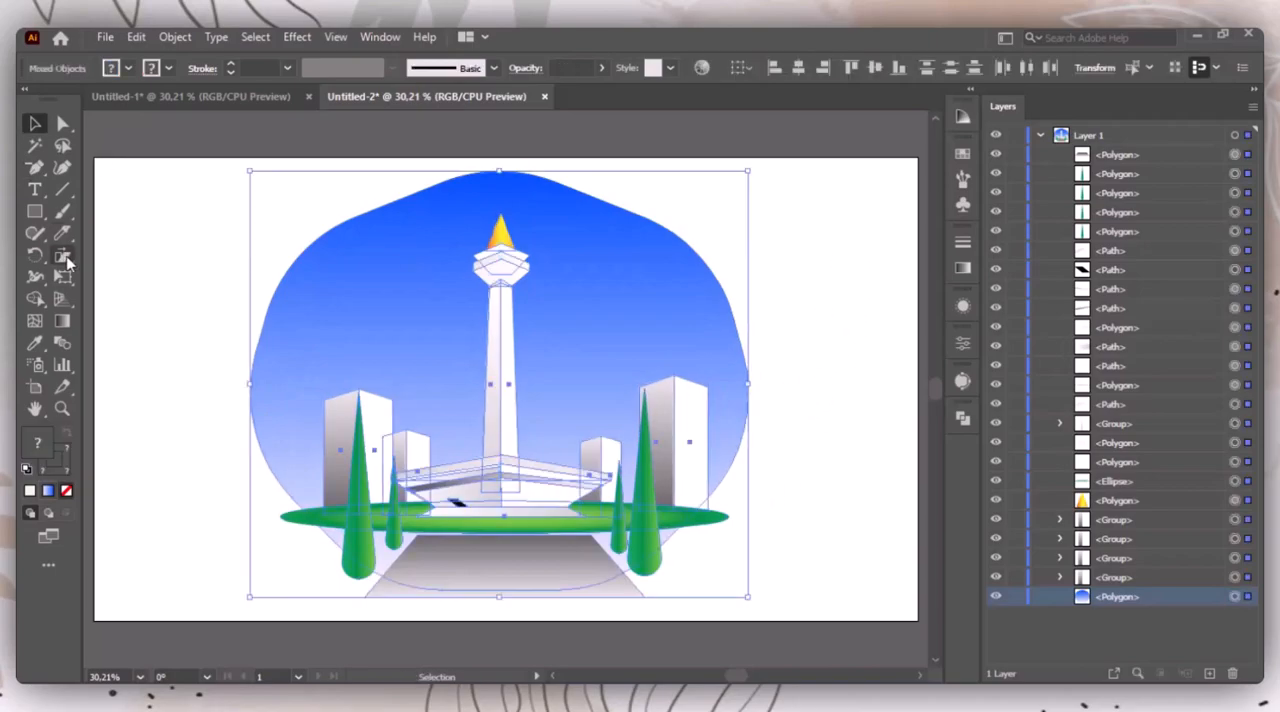
pyautogui.click(35, 298)
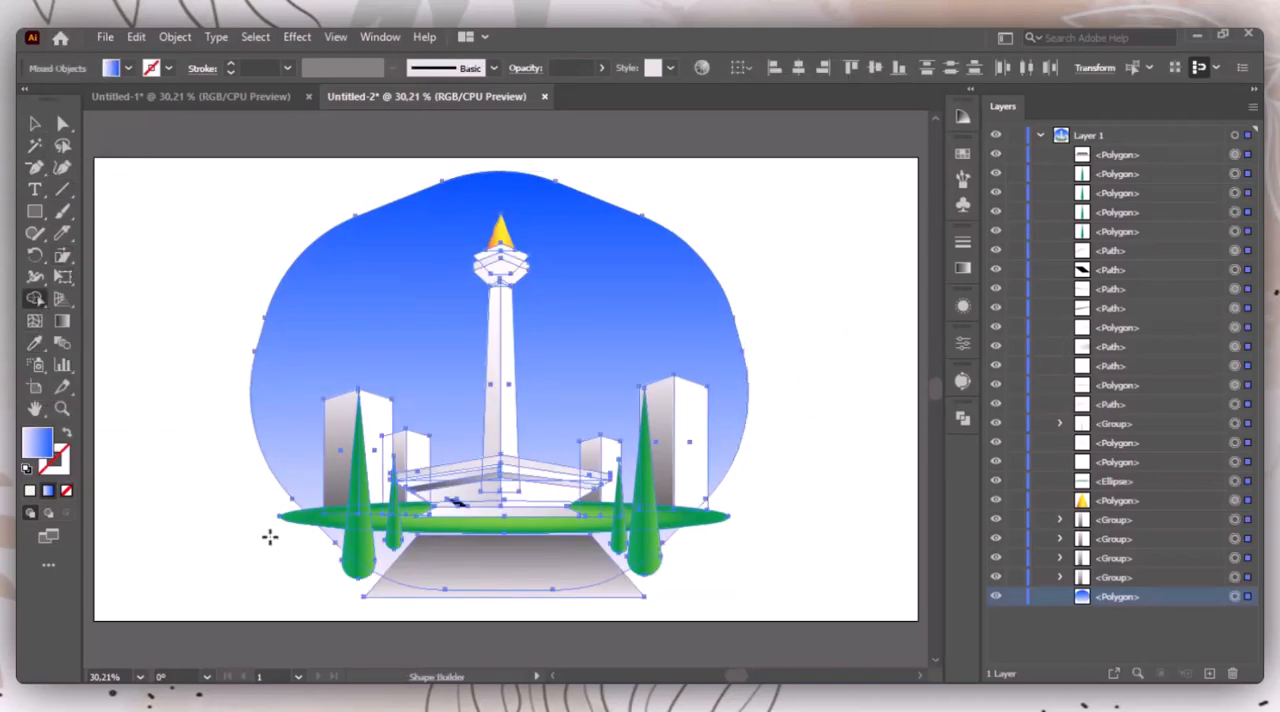
pyautogui.keyDown('alt'); pyautogui.click(288, 516); pyautogui.keyUp('alt')
pyautogui.keyDown('alt'); pyautogui.click(716, 516); pyautogui.keyUp('alt')
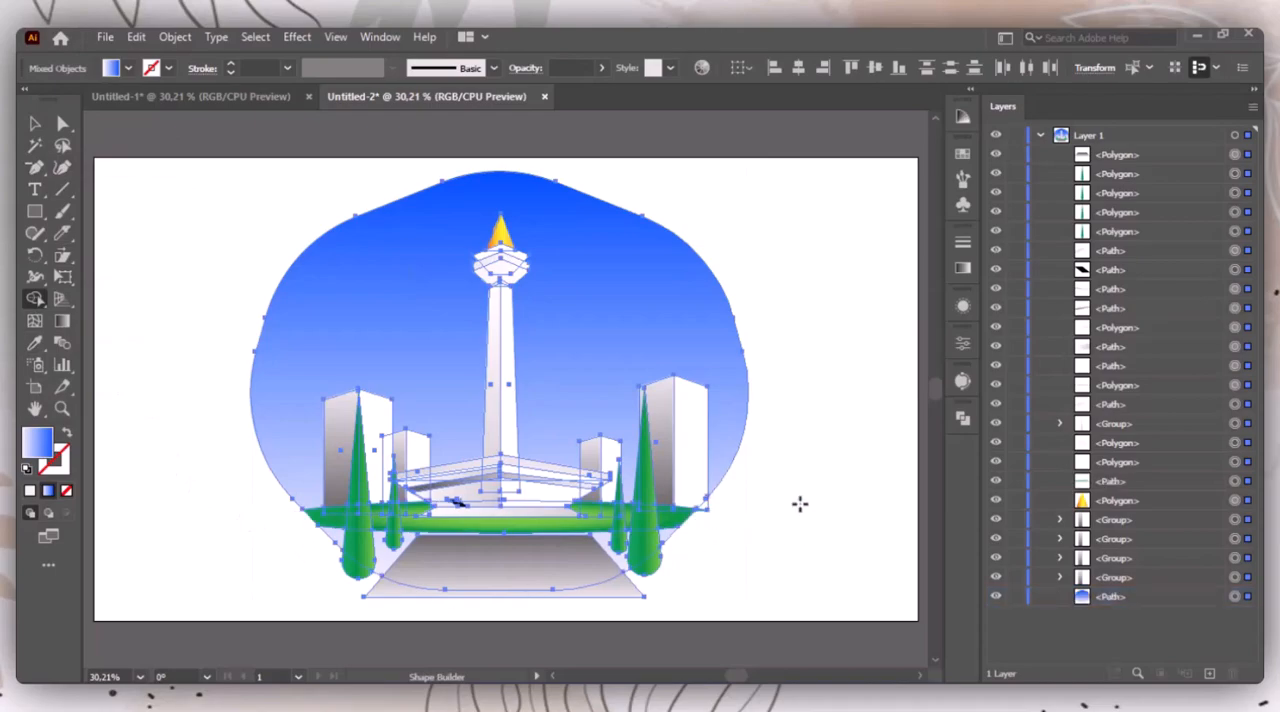
pyautogui.keyDown('alt'); pyautogui.click(648, 572); pyautogui.keyUp('alt')
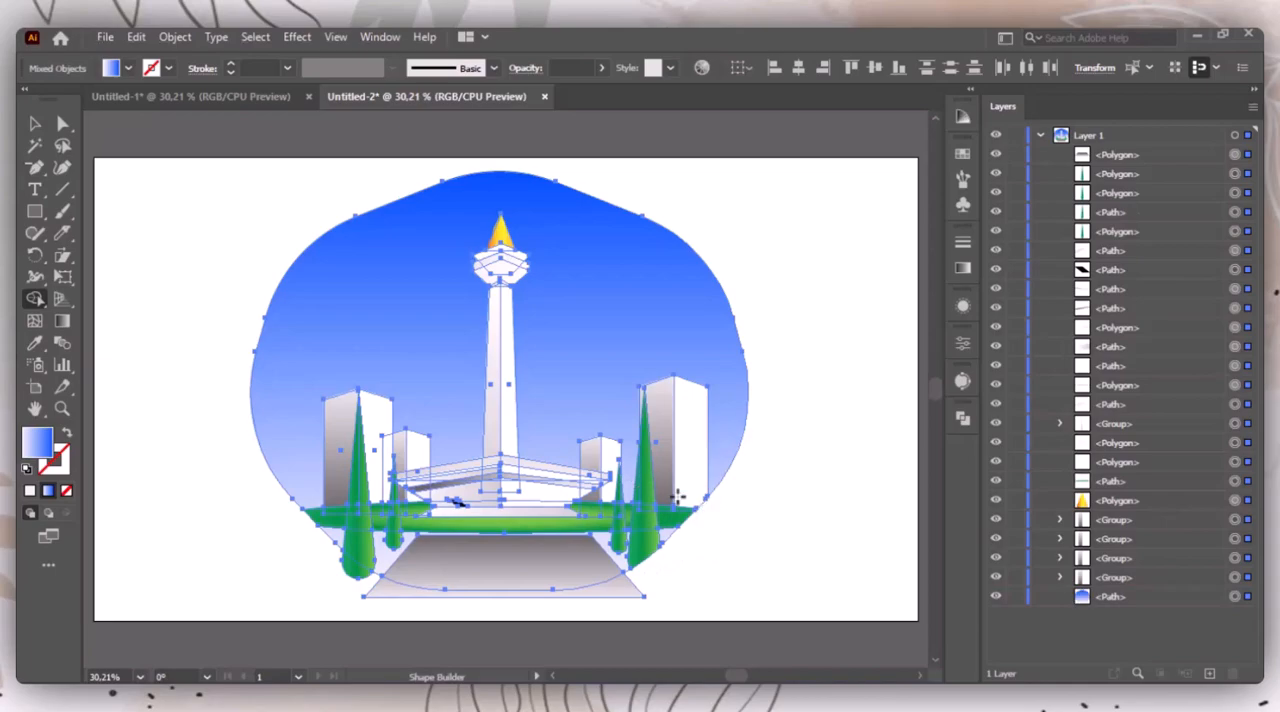
pyautogui.press('v')
pyautogui.click(816, 428)
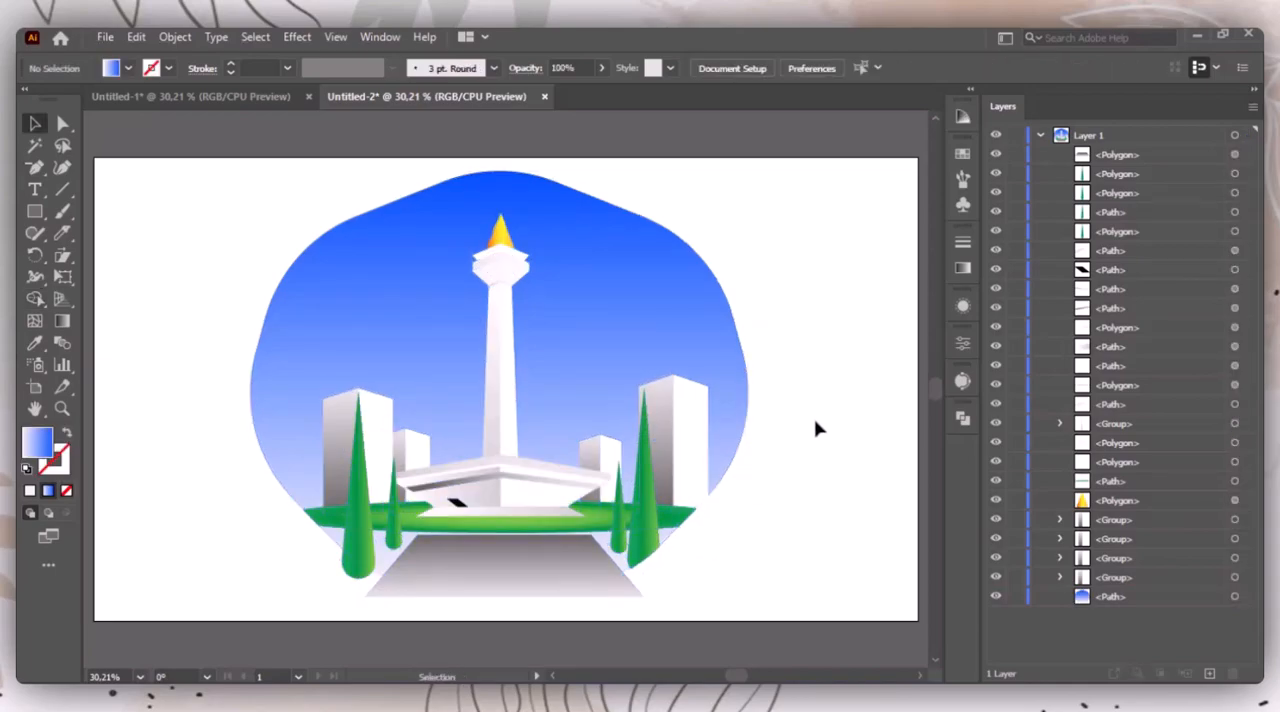